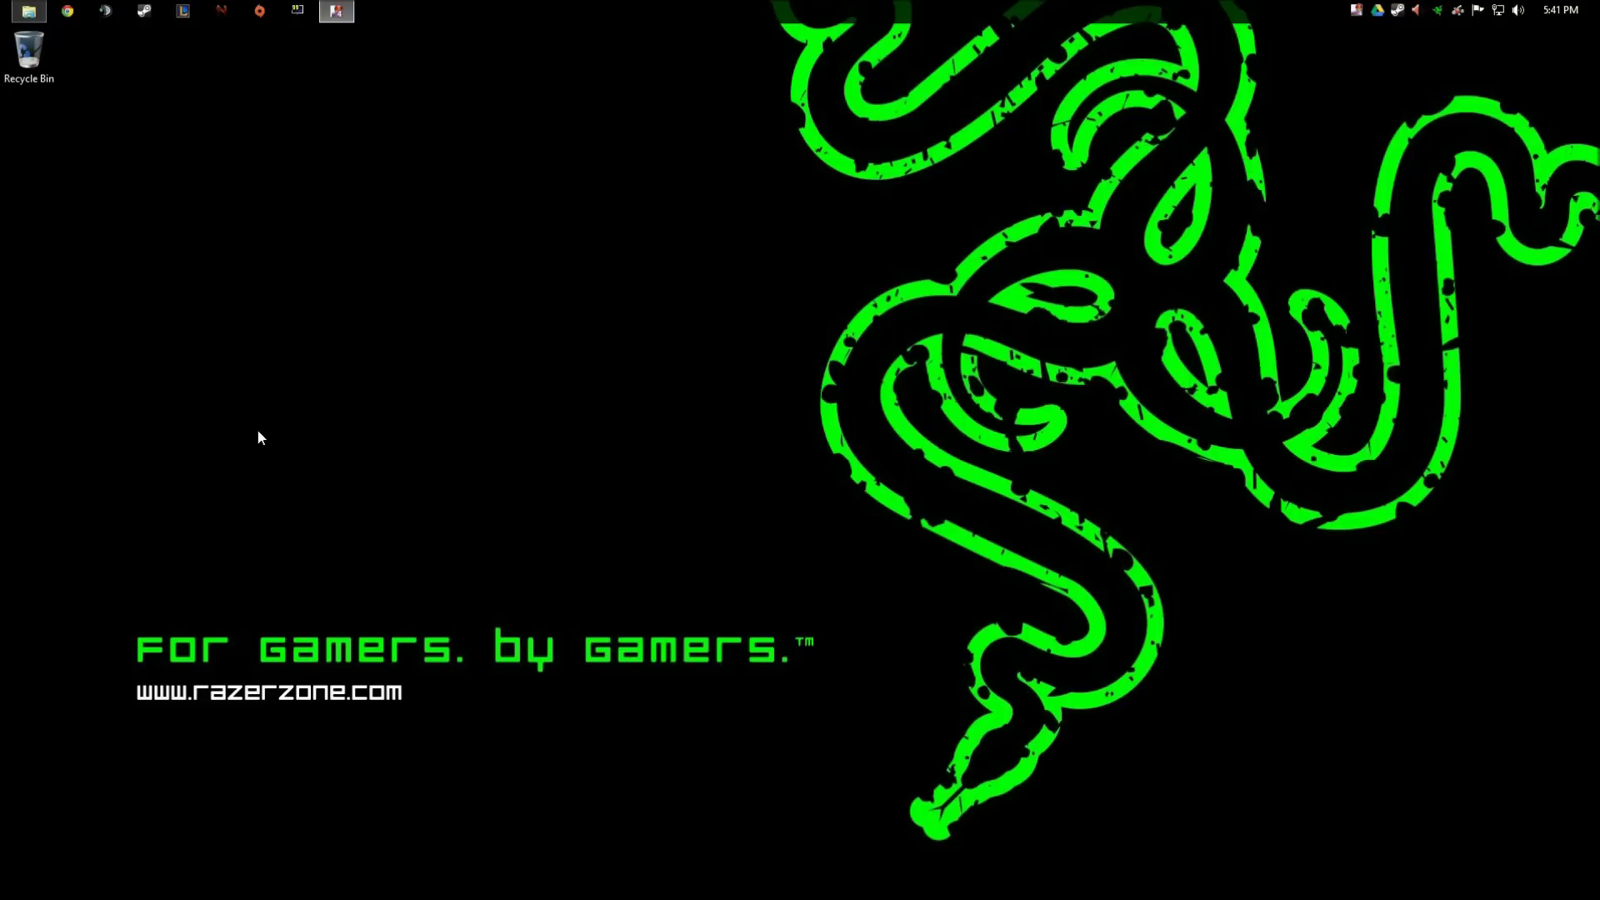
Launch Chrome and search the web for 'vmware player'.
click(67, 11)
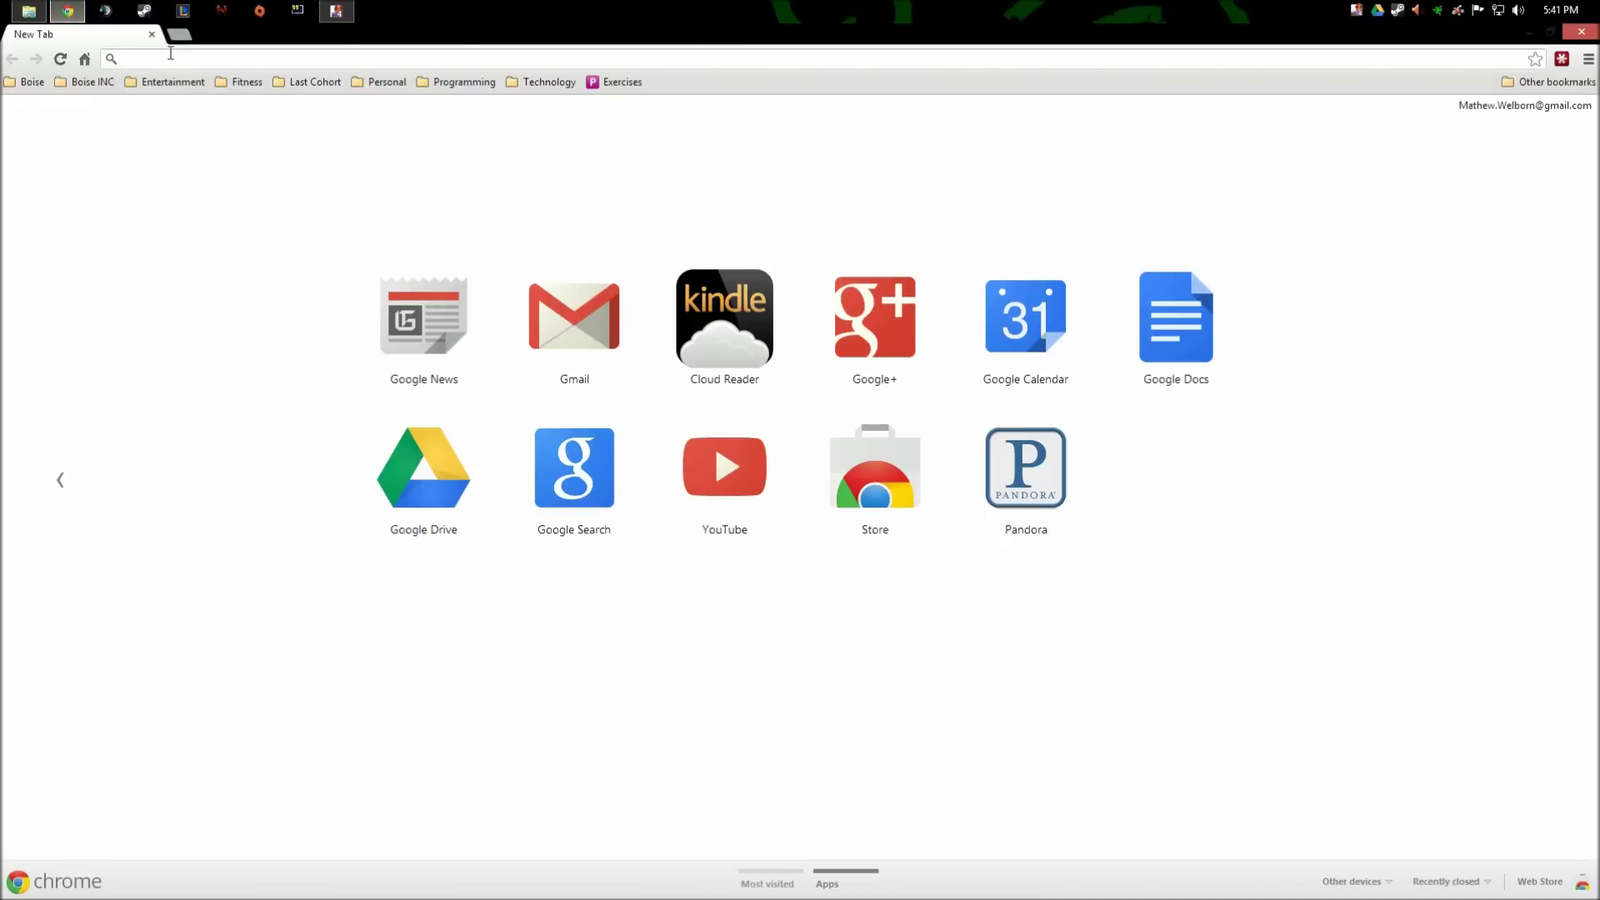
text(vmware player)
key(Return)
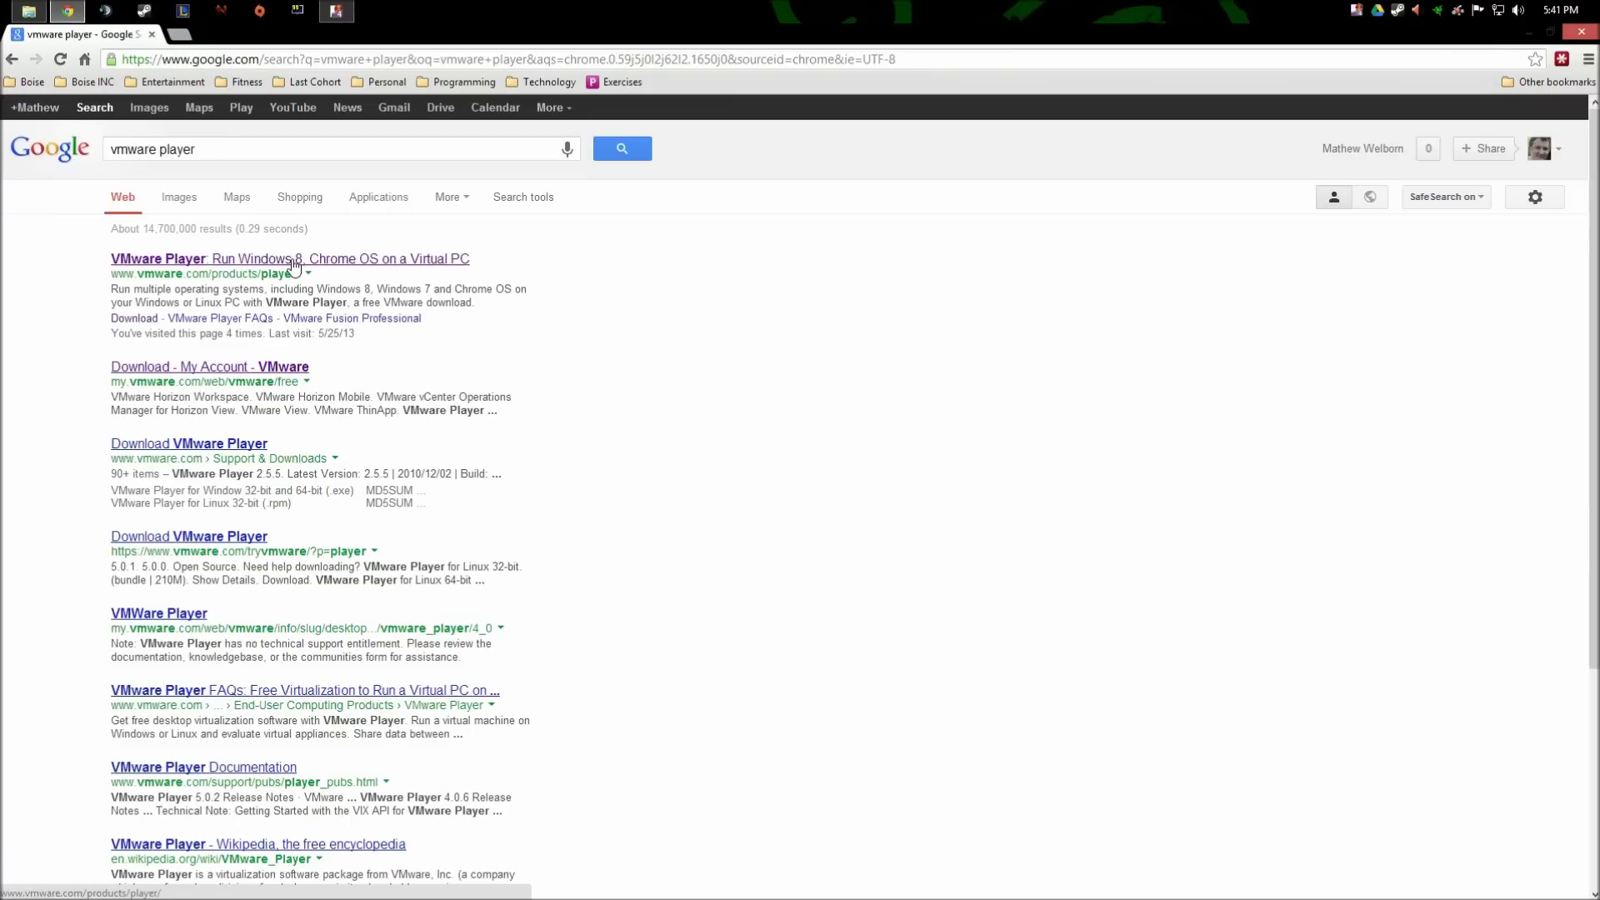
Open the VMware Player 5.0.2 download page listing the Linux and Windows installers.
click(293, 259)
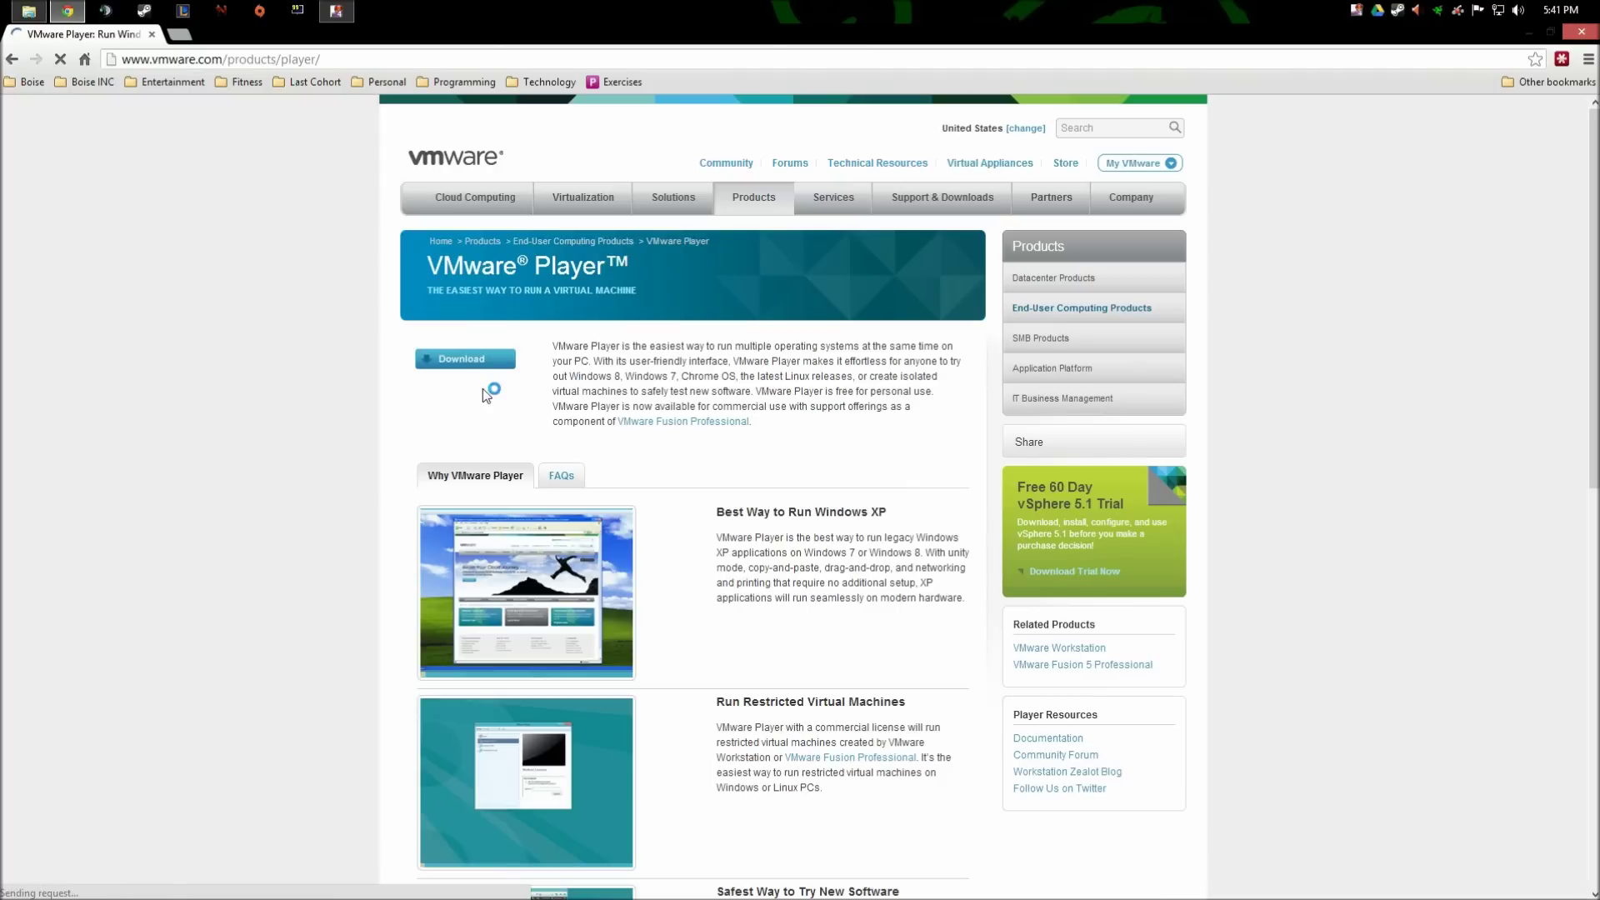
click(472, 367)
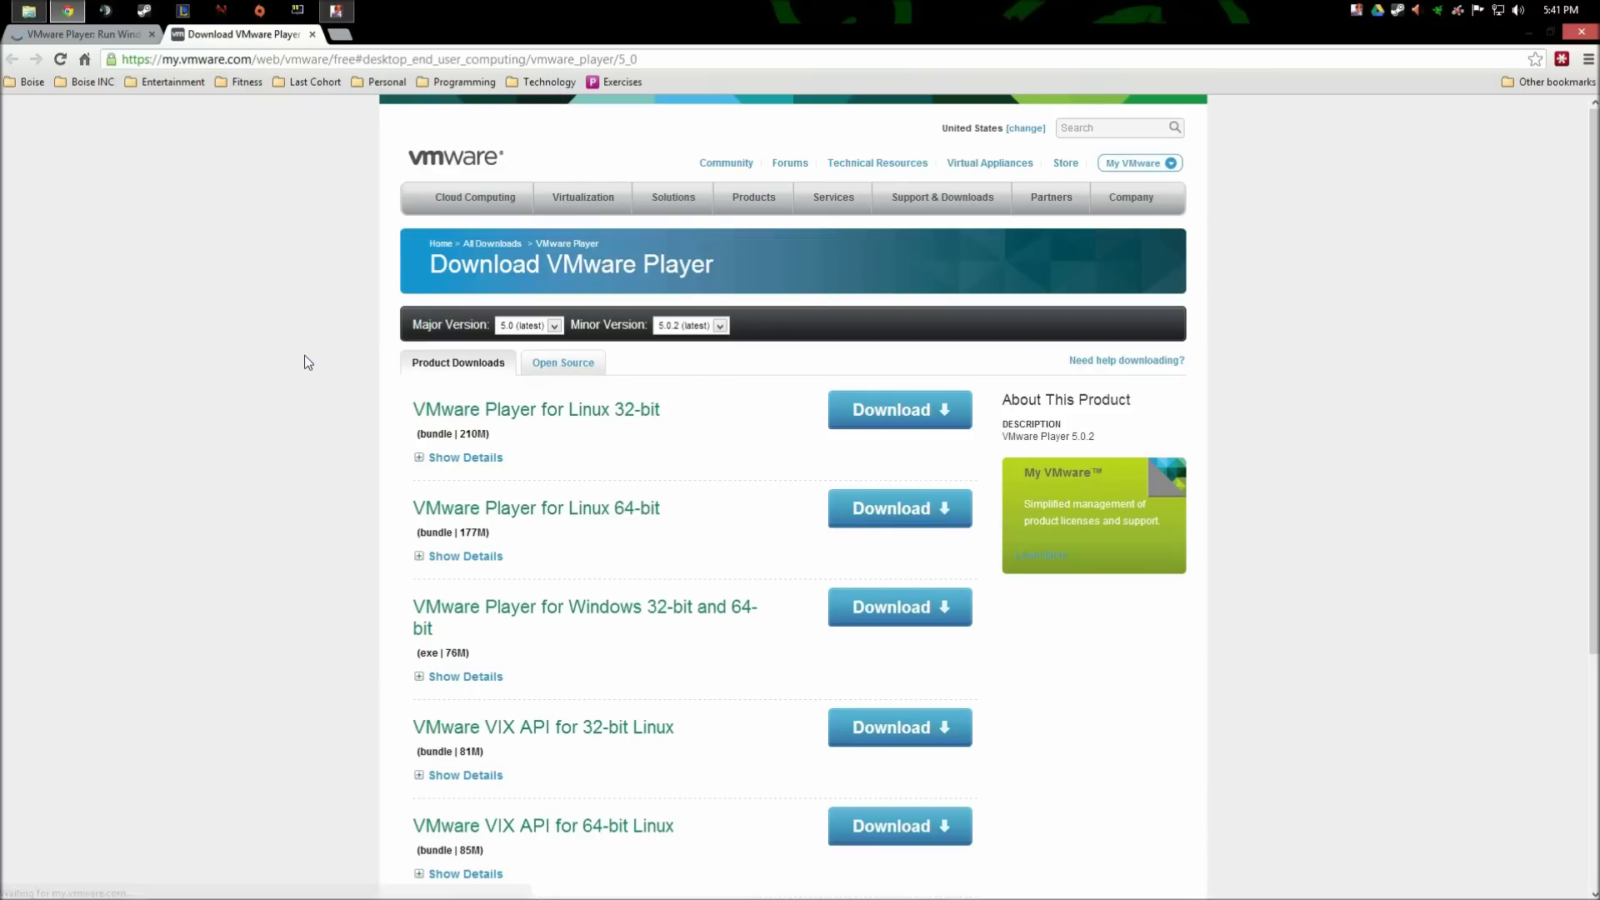
scroll(298, 337, down, 3)
scroll(299, 337, up, 1)
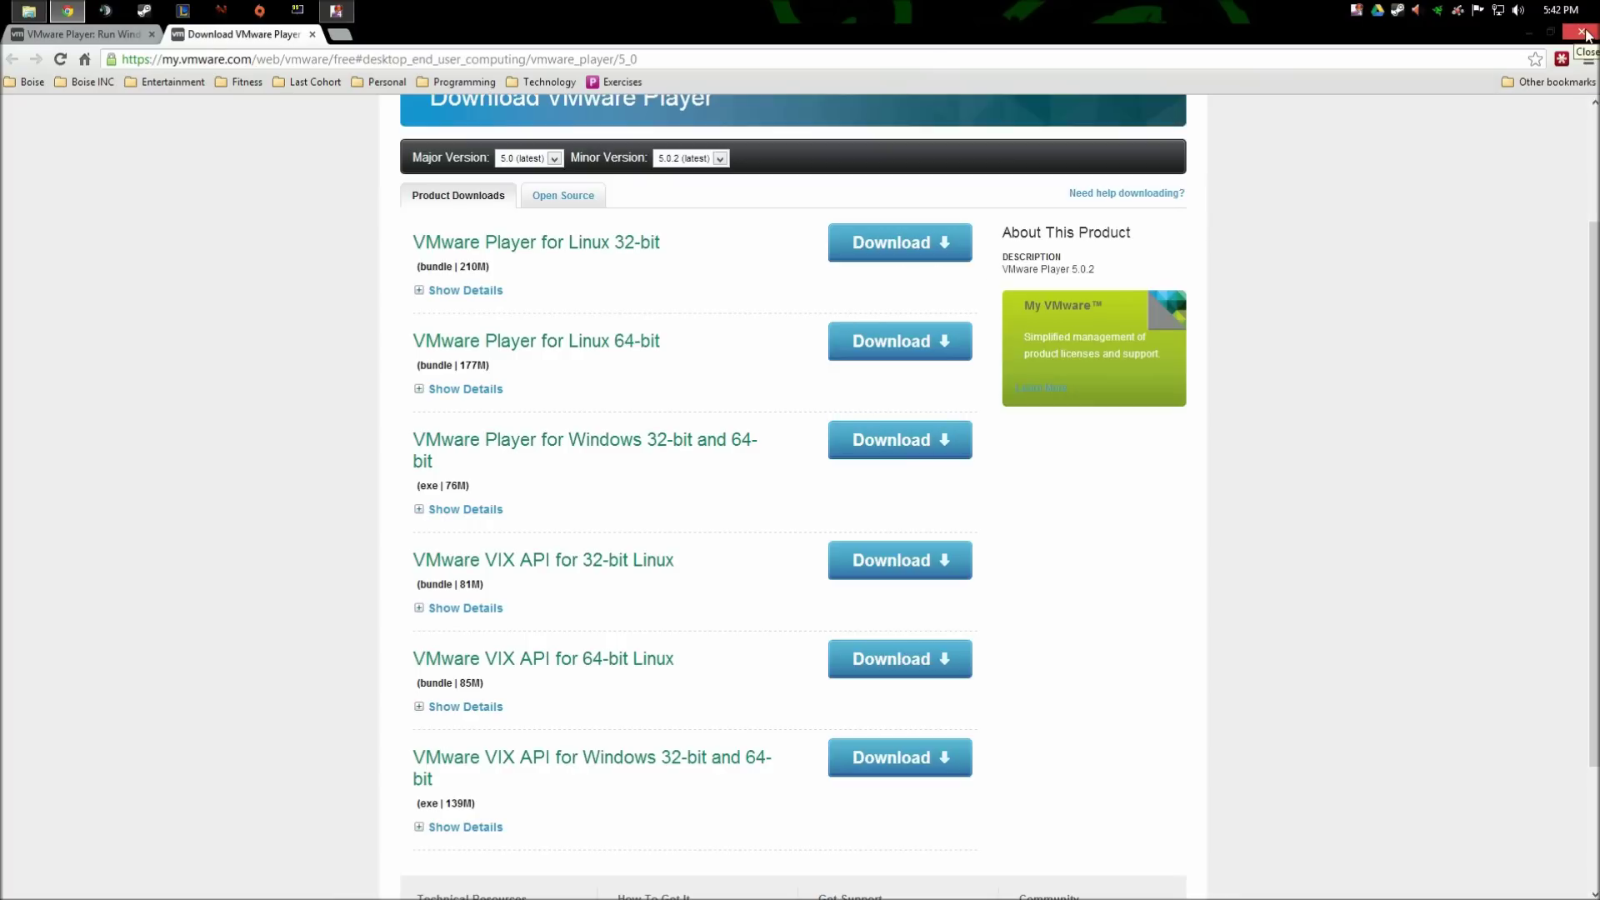
click(29, 10)
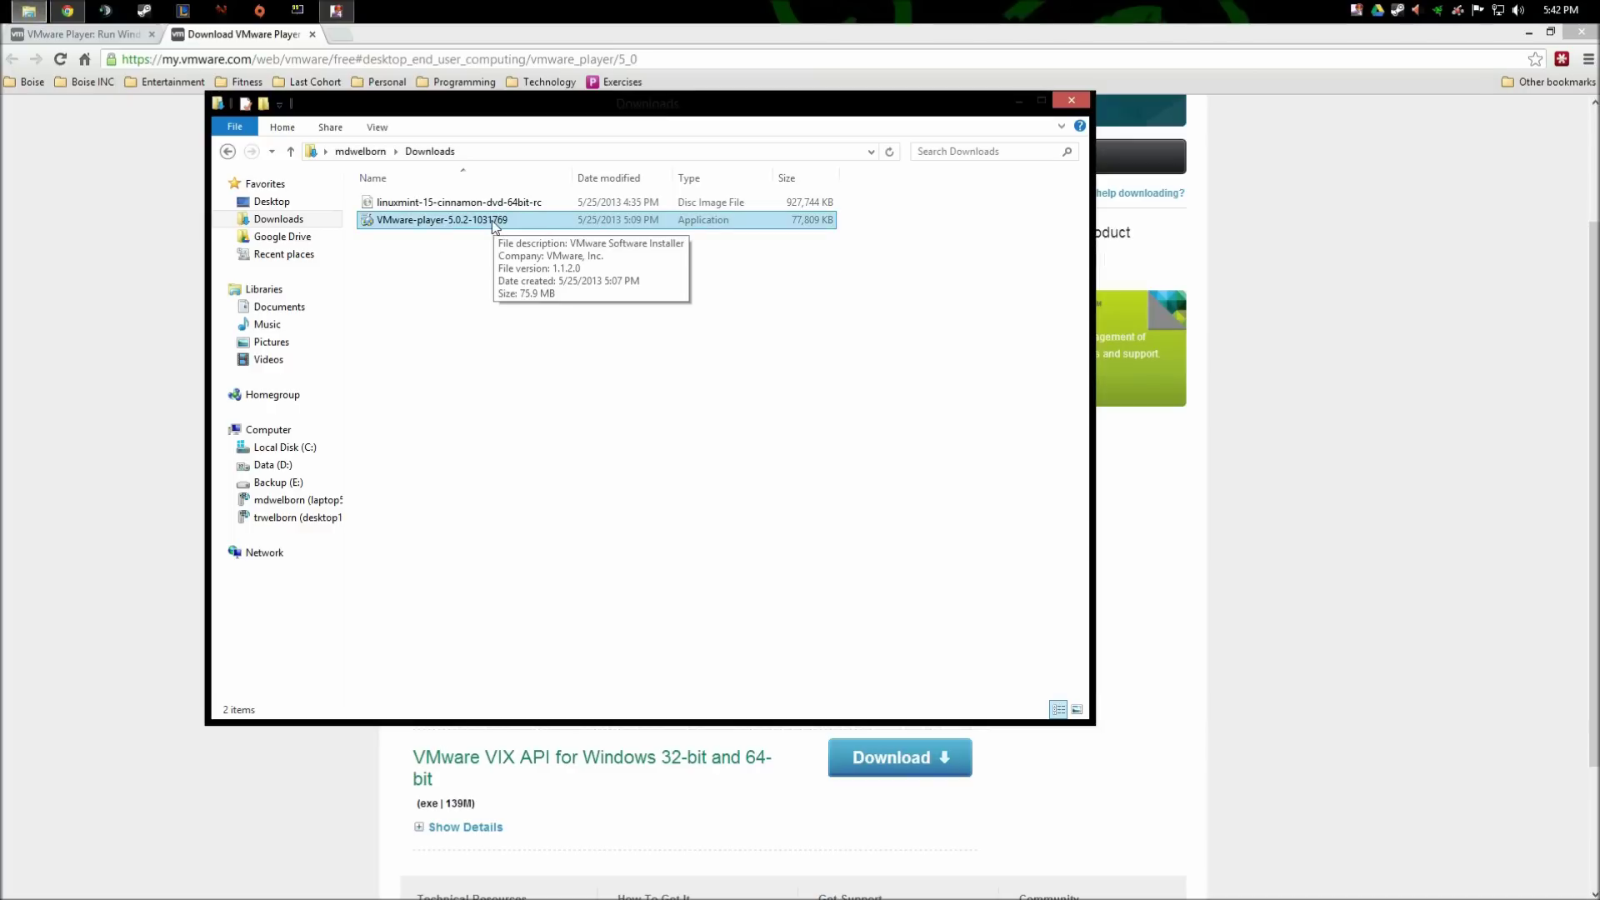
click(36, 159)
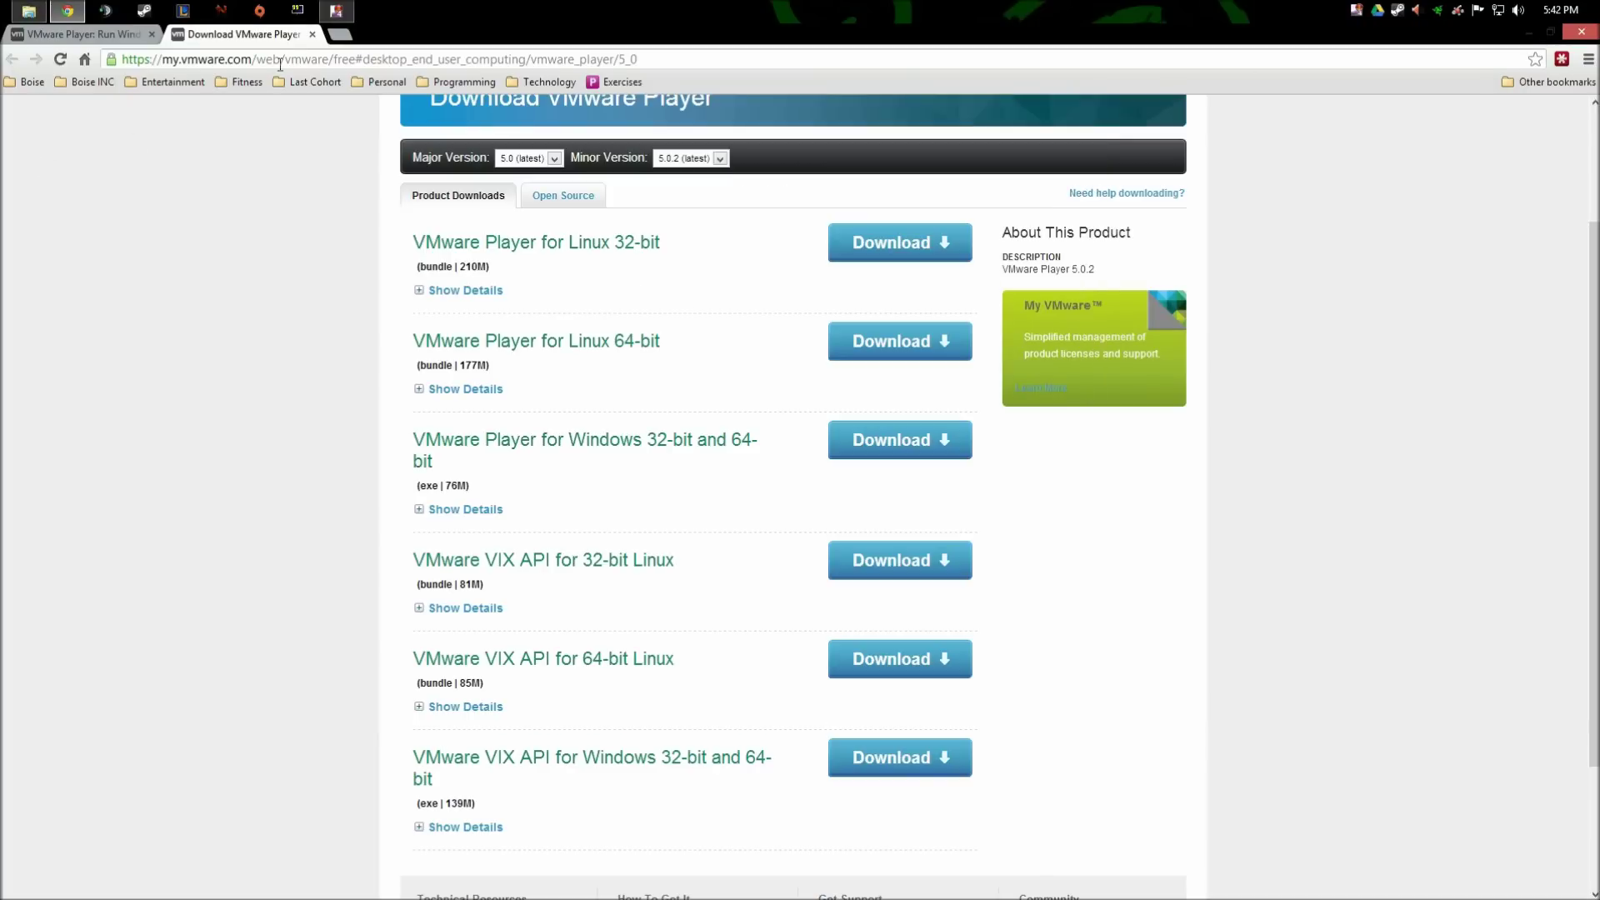
Load linuxmint.com in a new Chrome tab.
click(341, 34)
text(linuxmint)
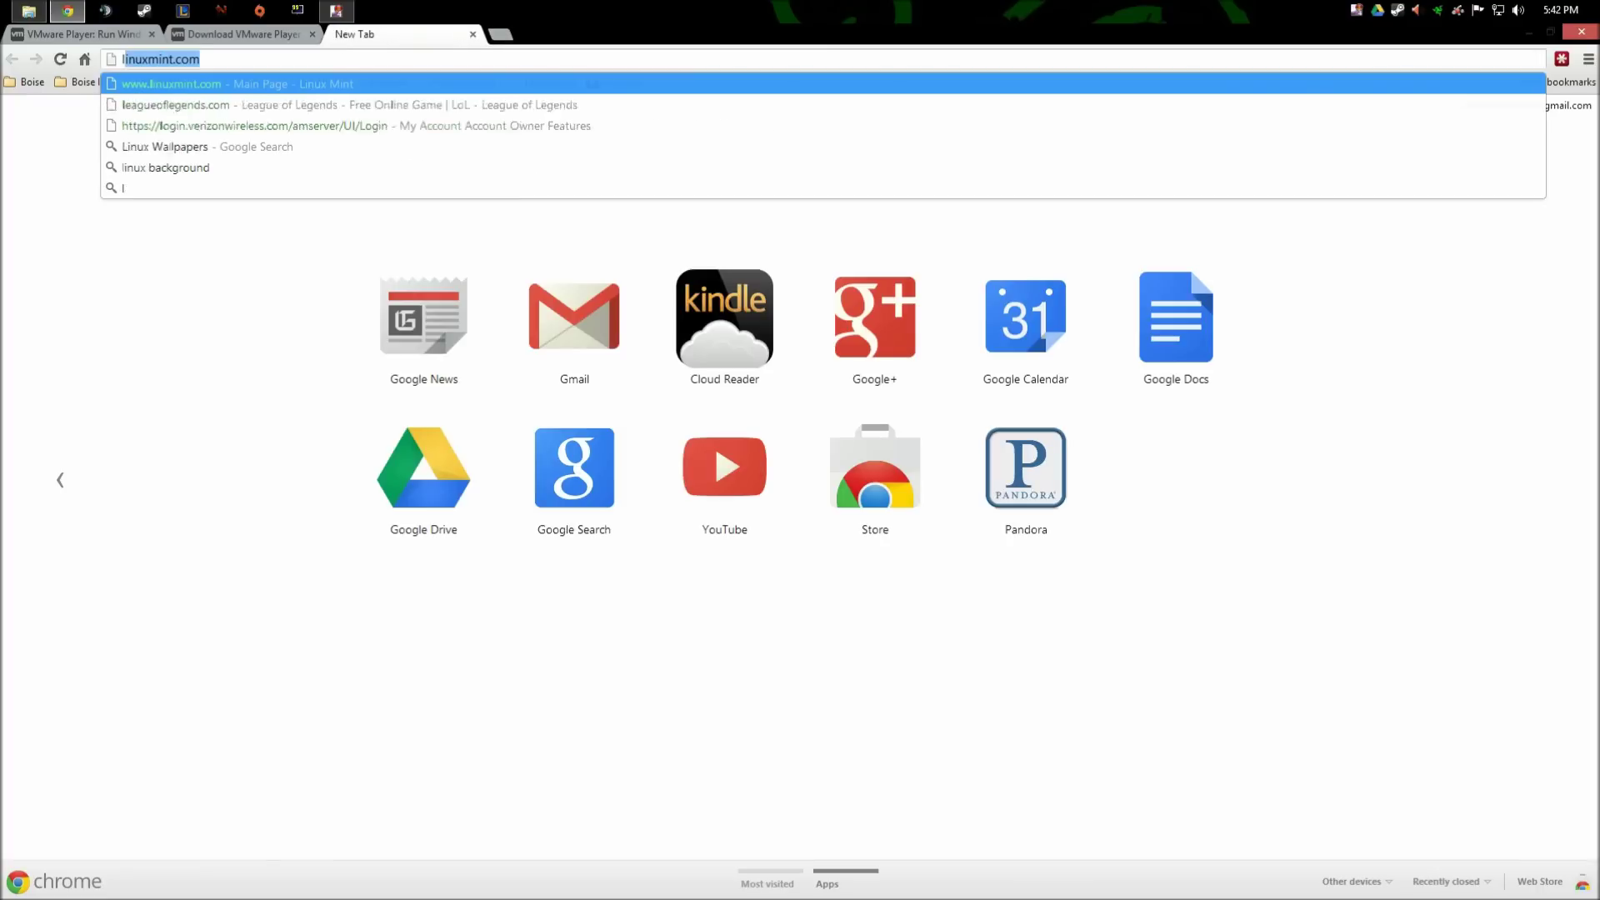
text(.com)
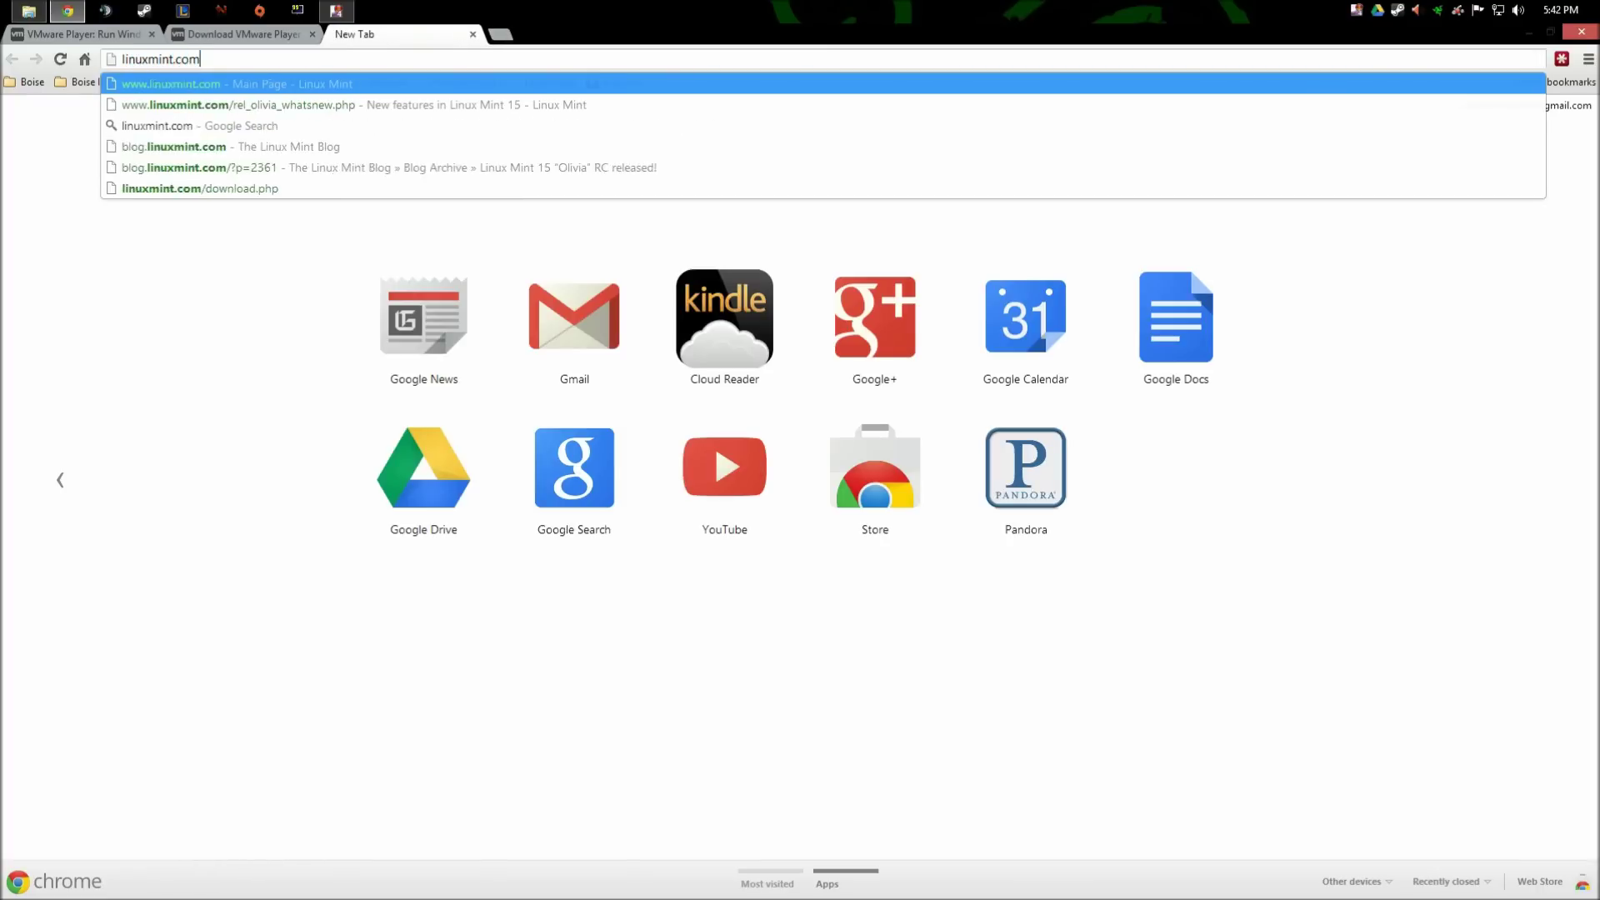
key(Return)
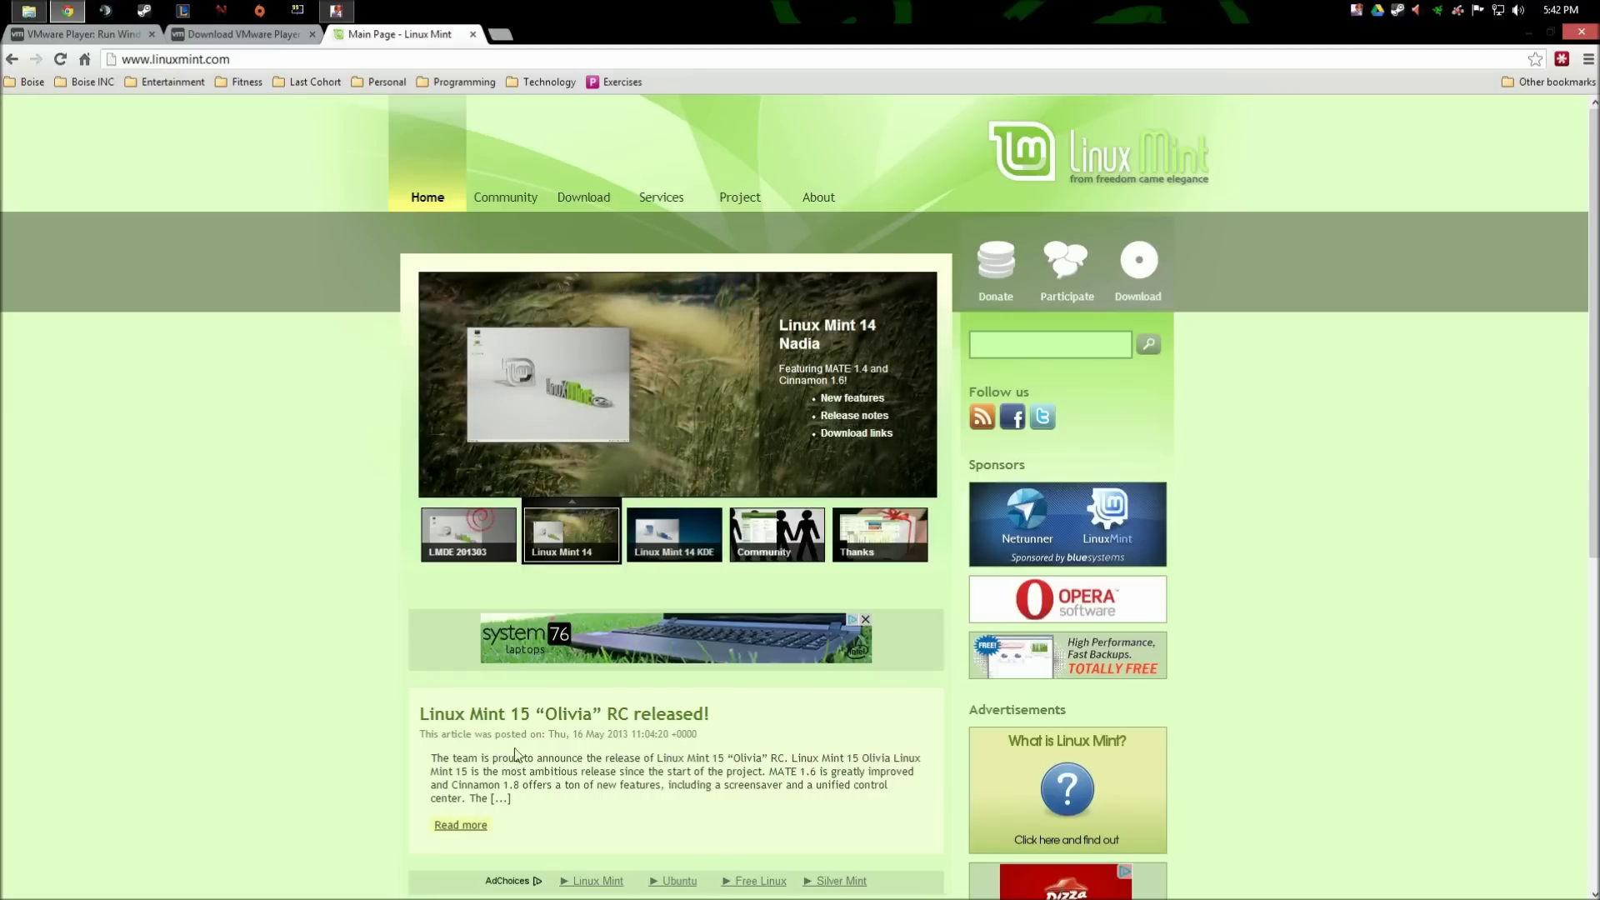
Read the Linux Mint 15 'Olivia' release post, then close Chrome.
click(429, 829)
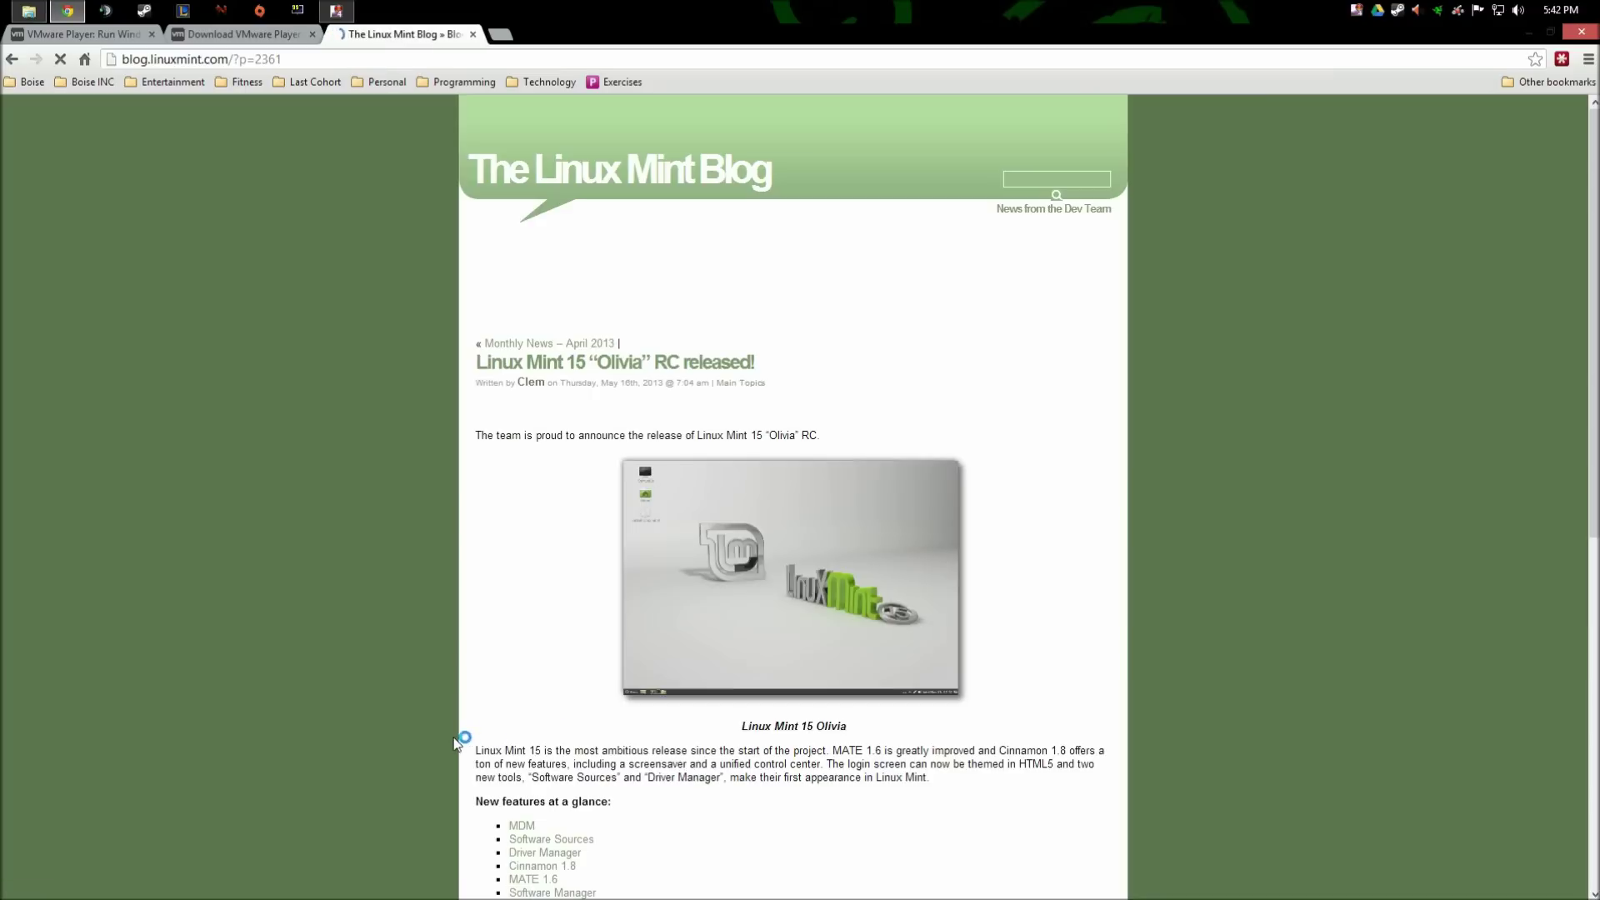
scroll(464, 744, down, 4)
scroll(464, 744, down, 3)
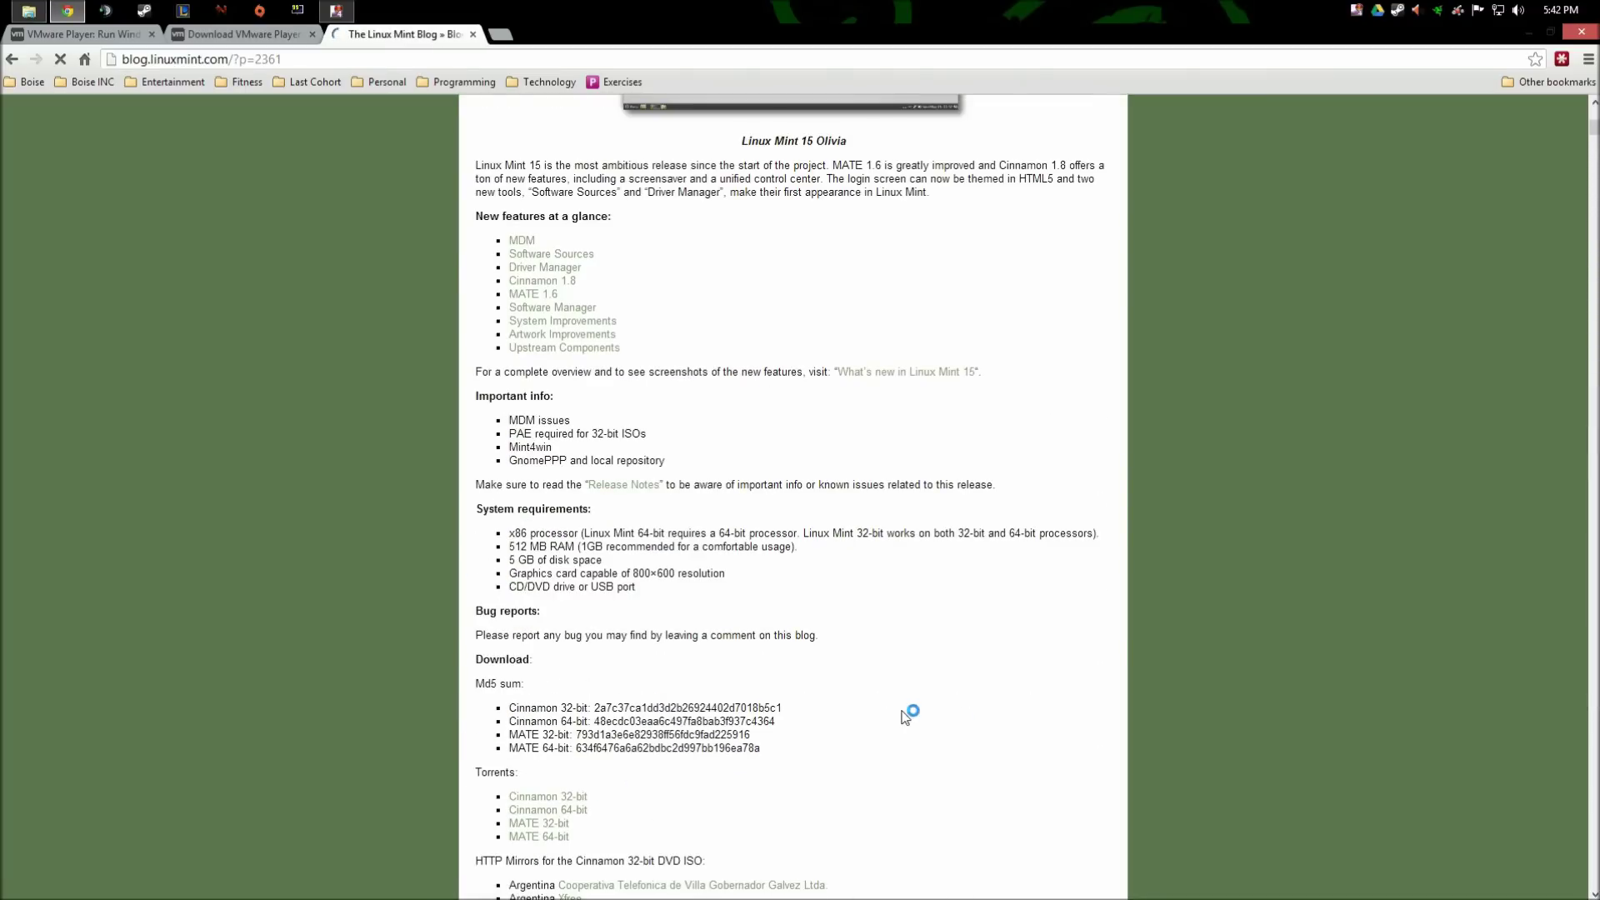
scroll(1039, 628, up, 7)
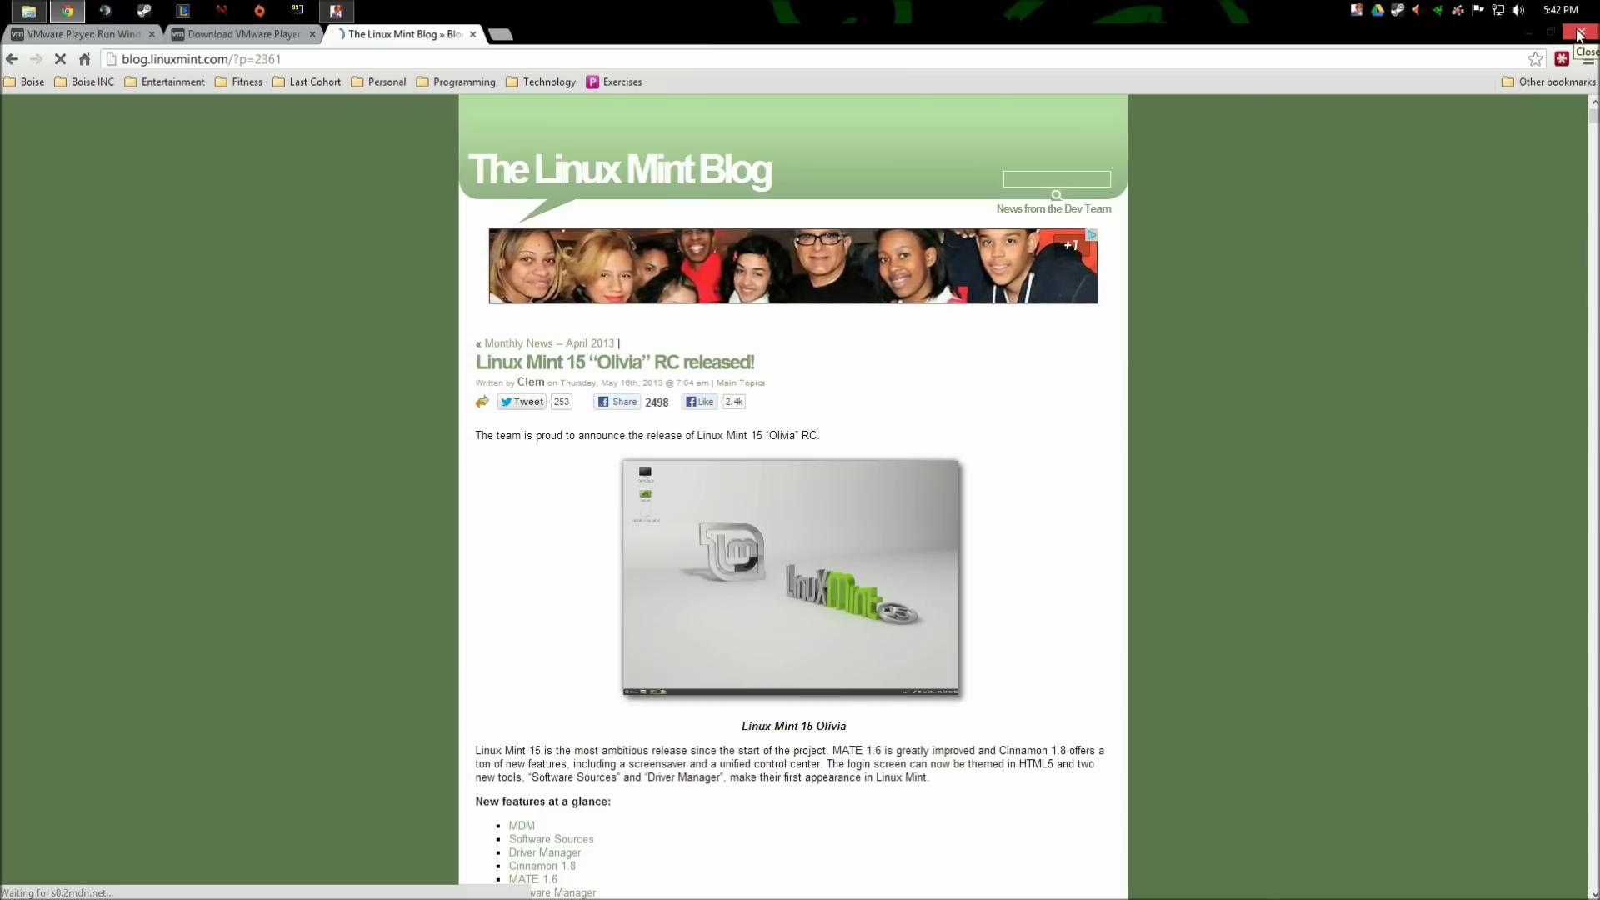
click(1578, 35)
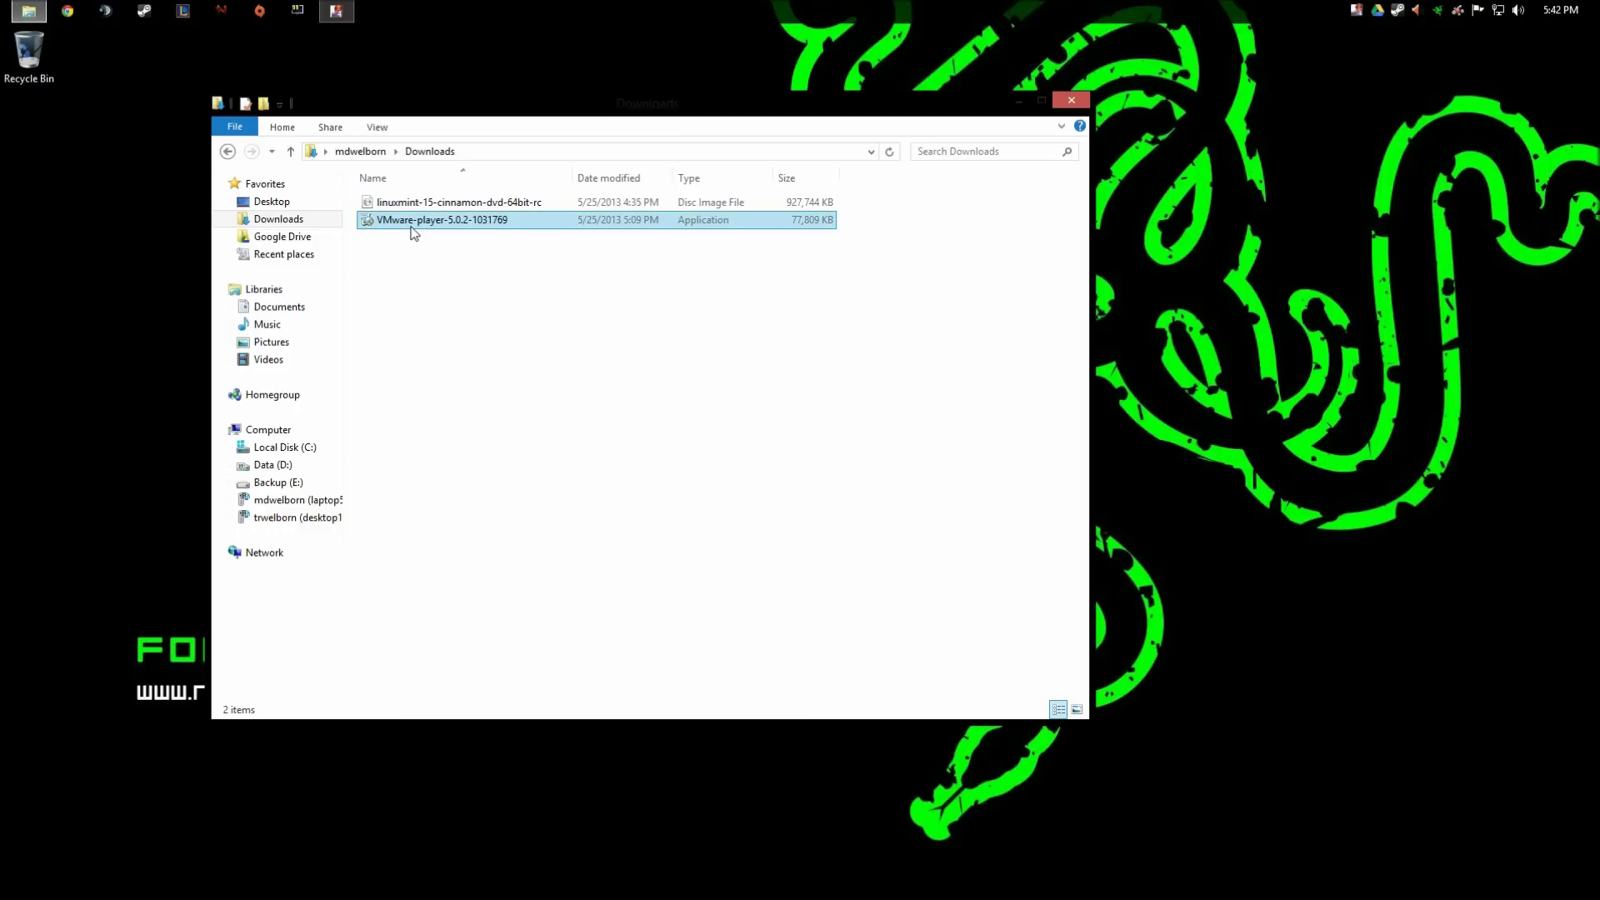
Run the VMware Player installer, keeping the default folder, update checks, feedback and shortcuts.
double_click(423, 221)
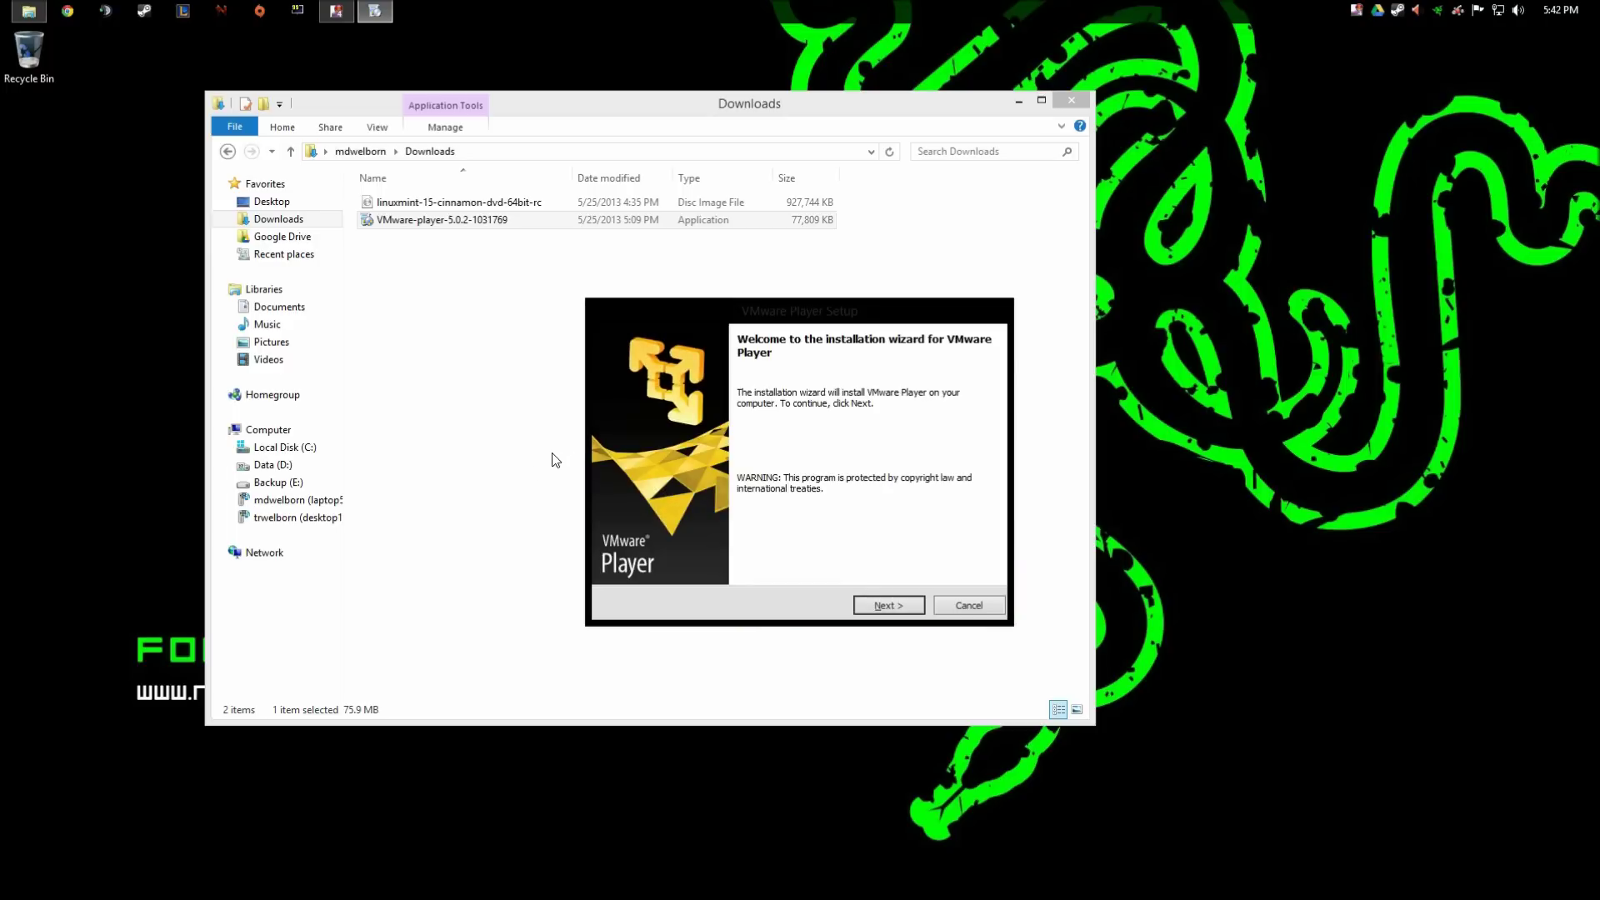
click(875, 611)
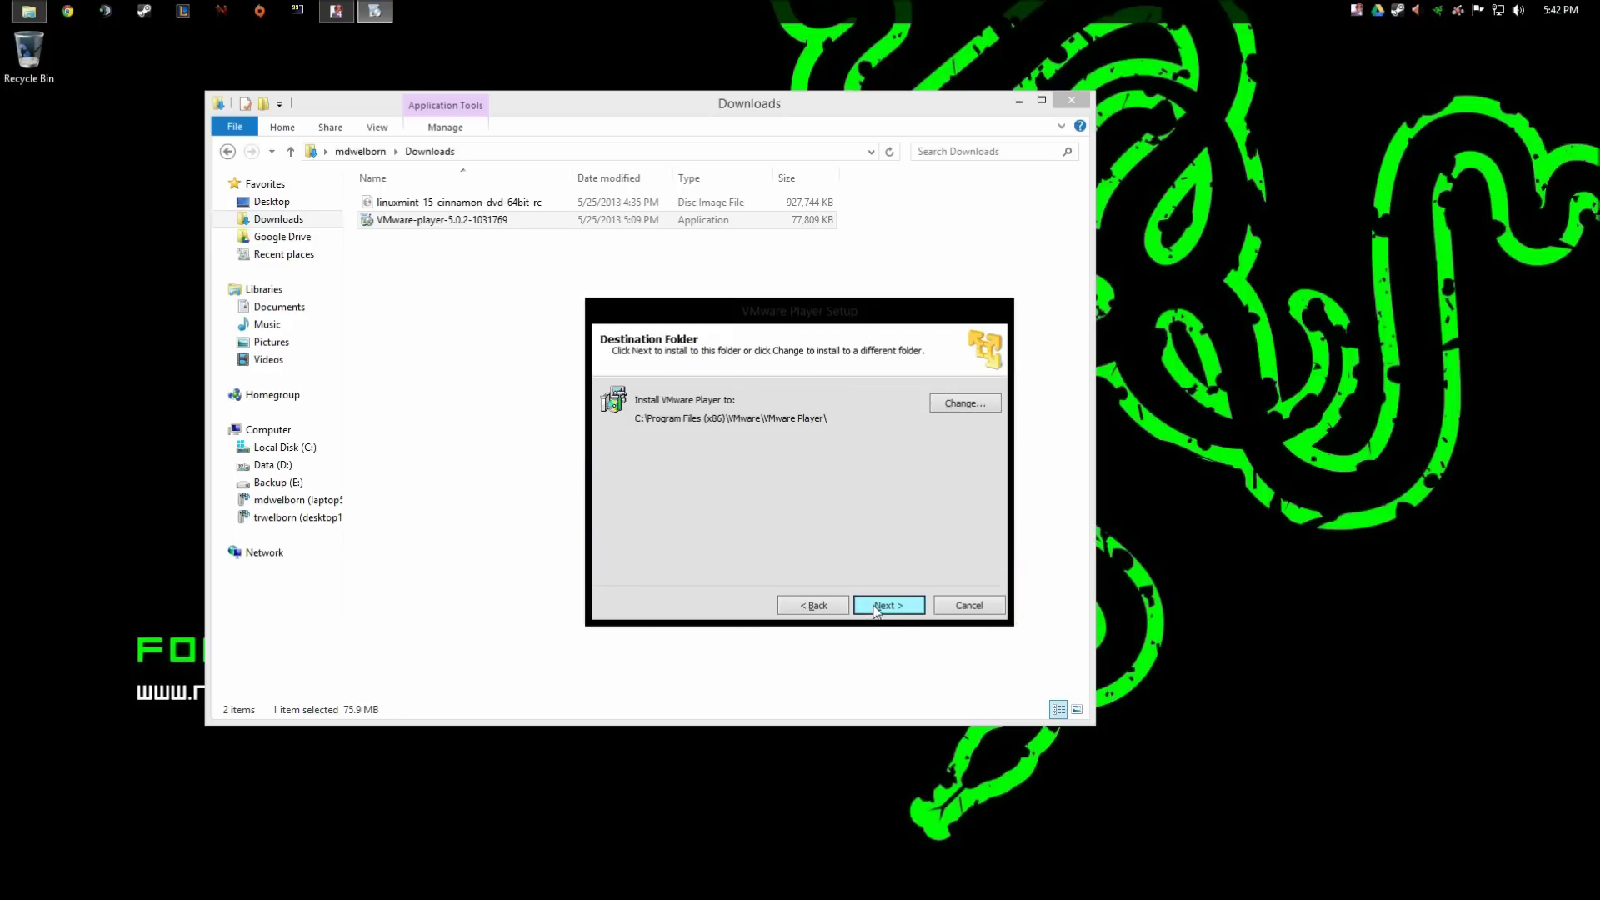
click(875, 611)
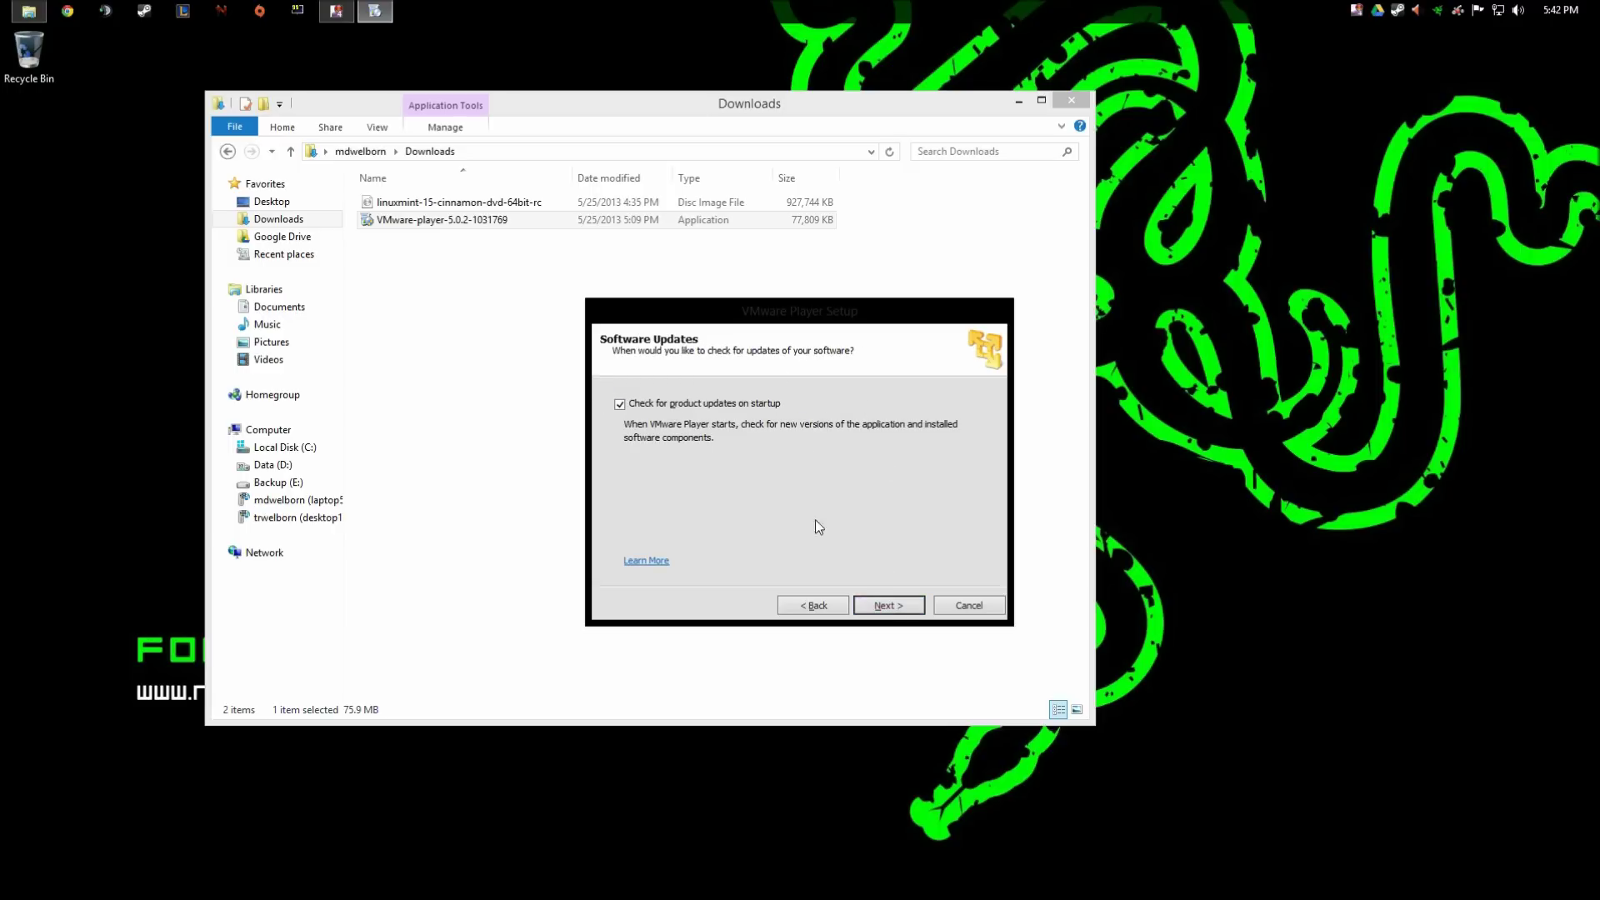
click(897, 611)
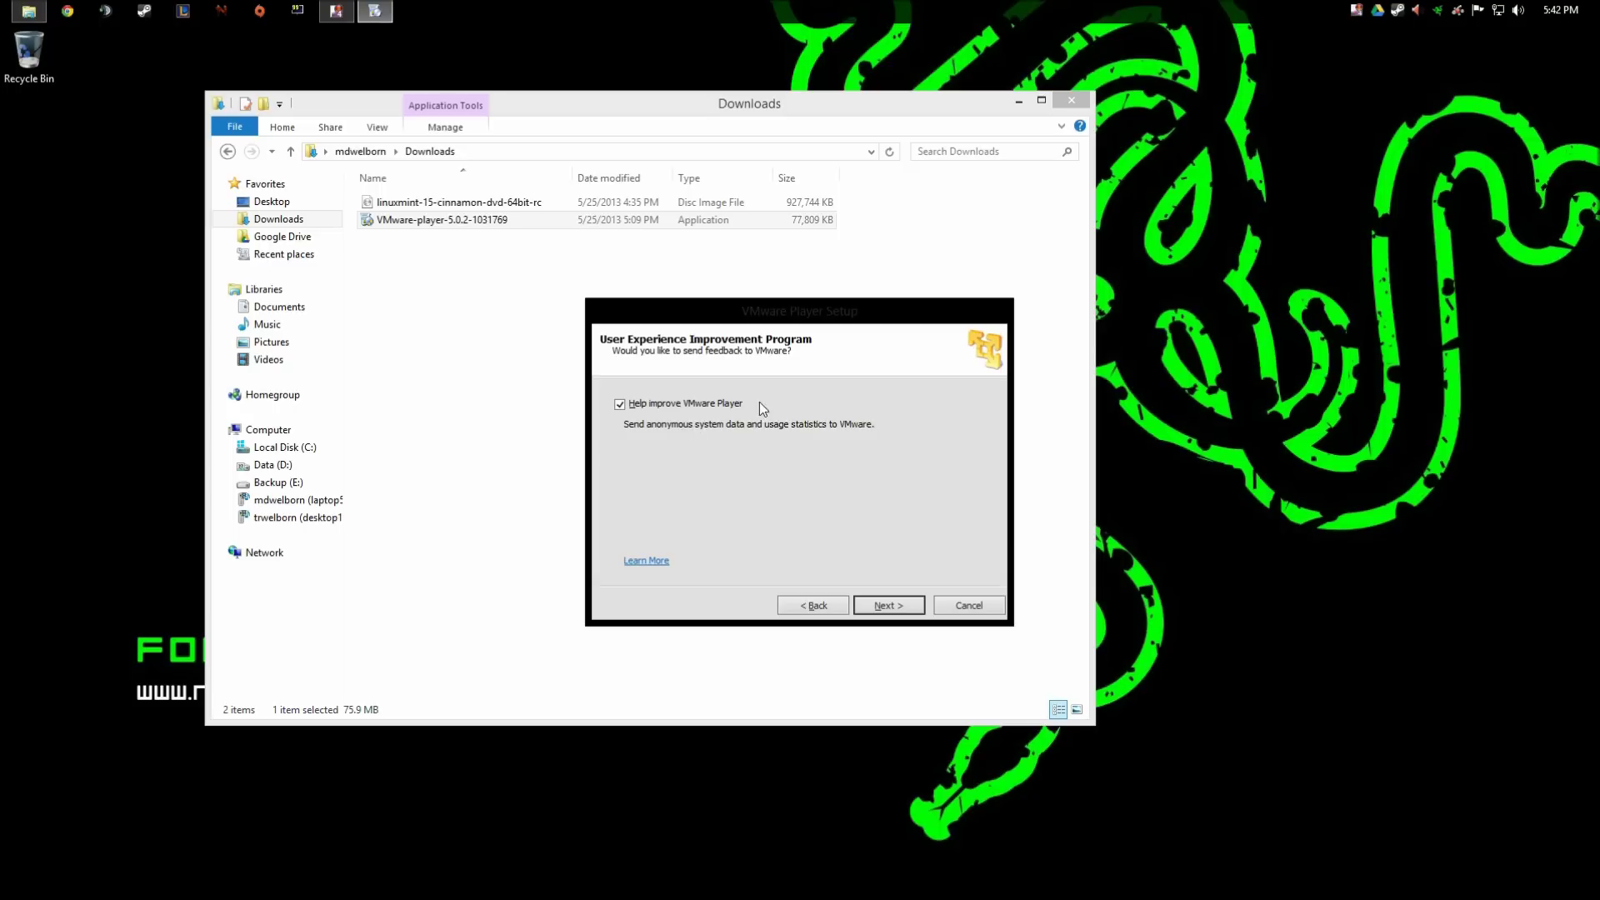
click(886, 606)
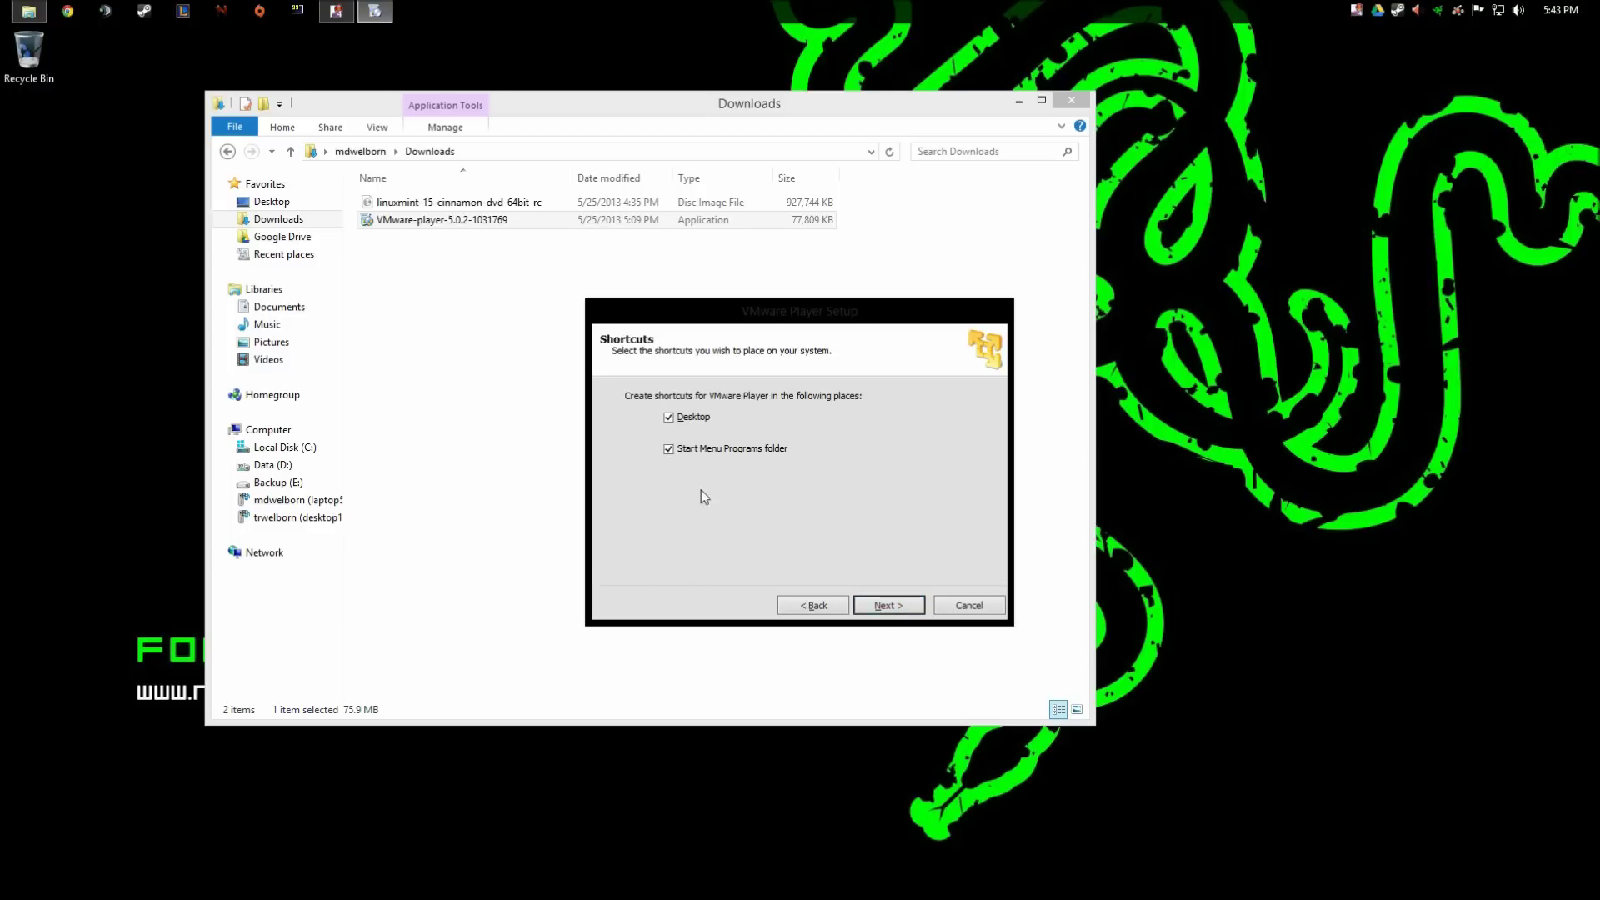
click(888, 602)
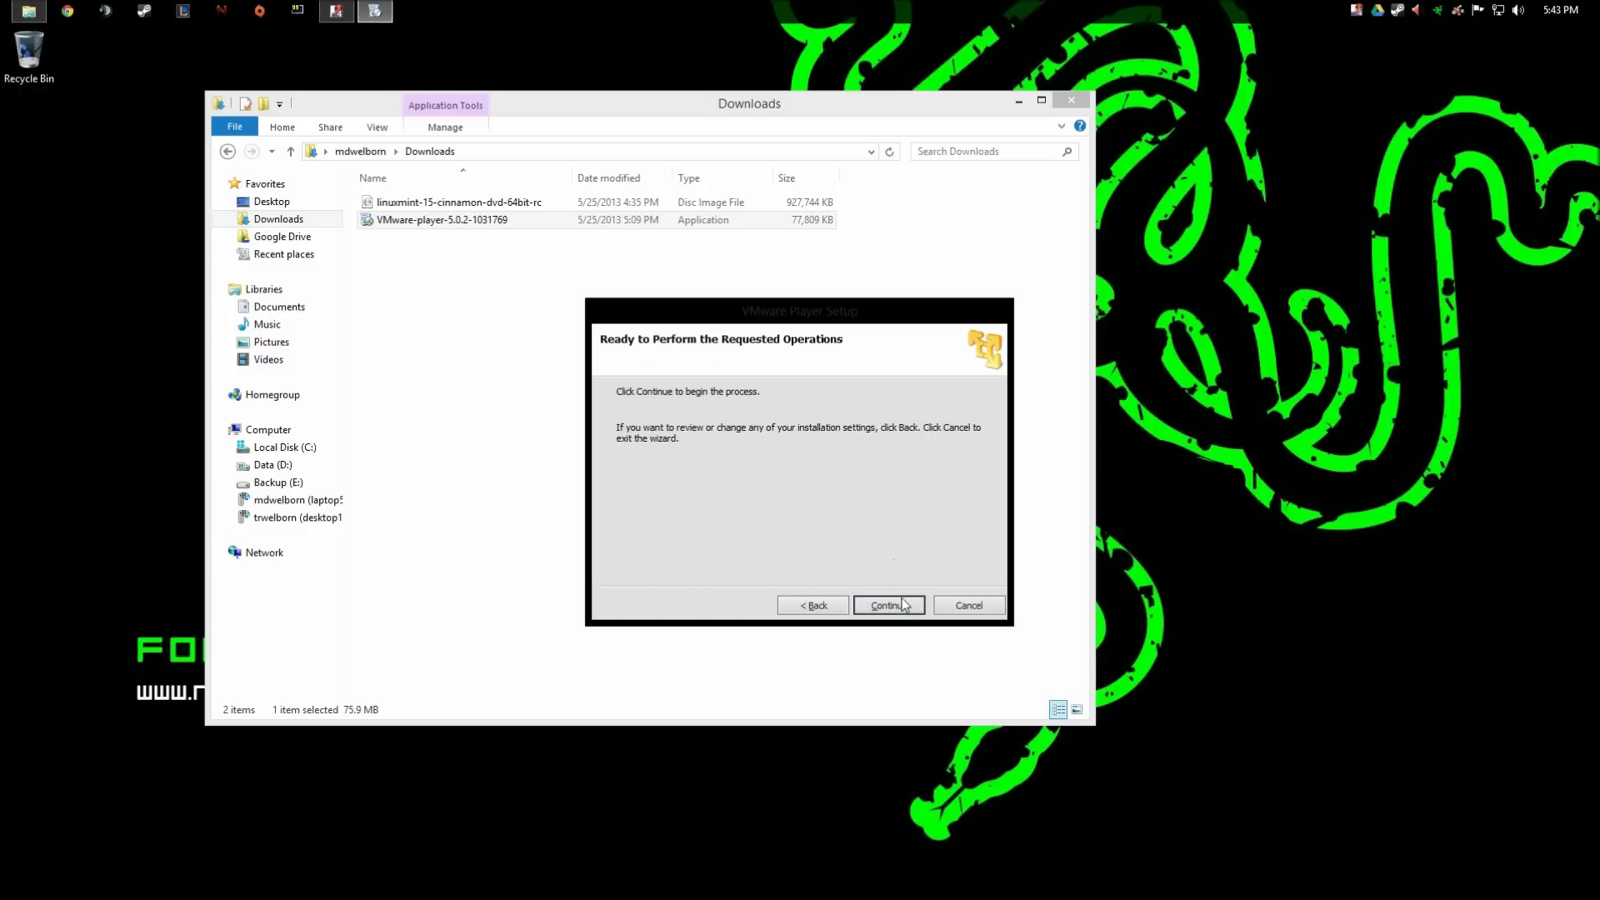
click(904, 605)
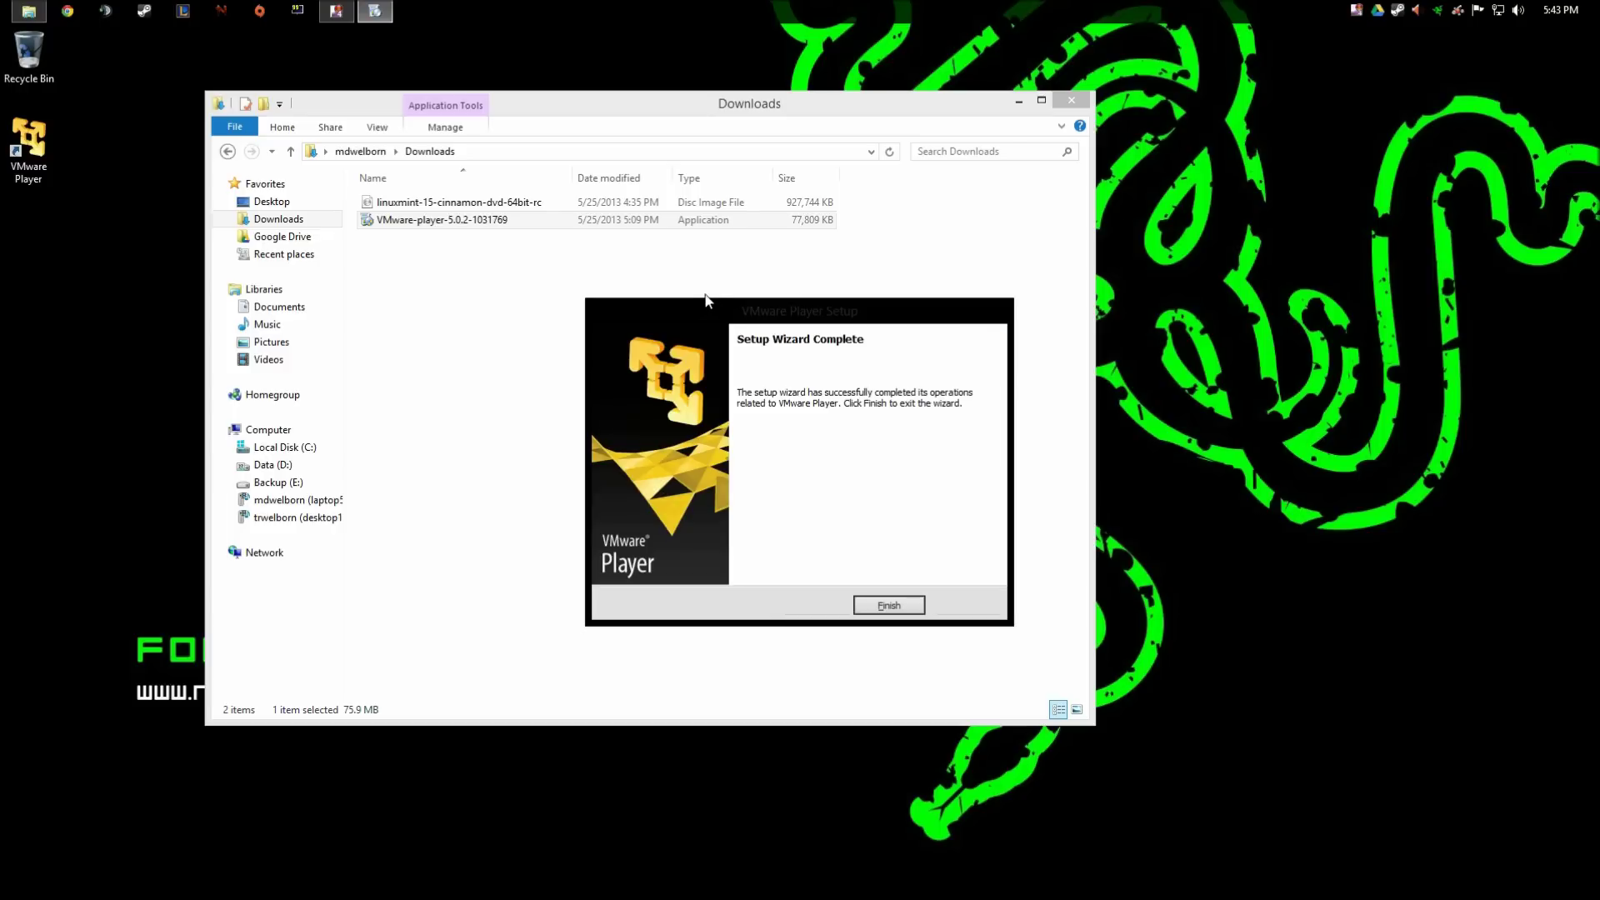
Launch the newly installed VMware Player and start a new virtual machine with Ctrl+N.
click(889, 606)
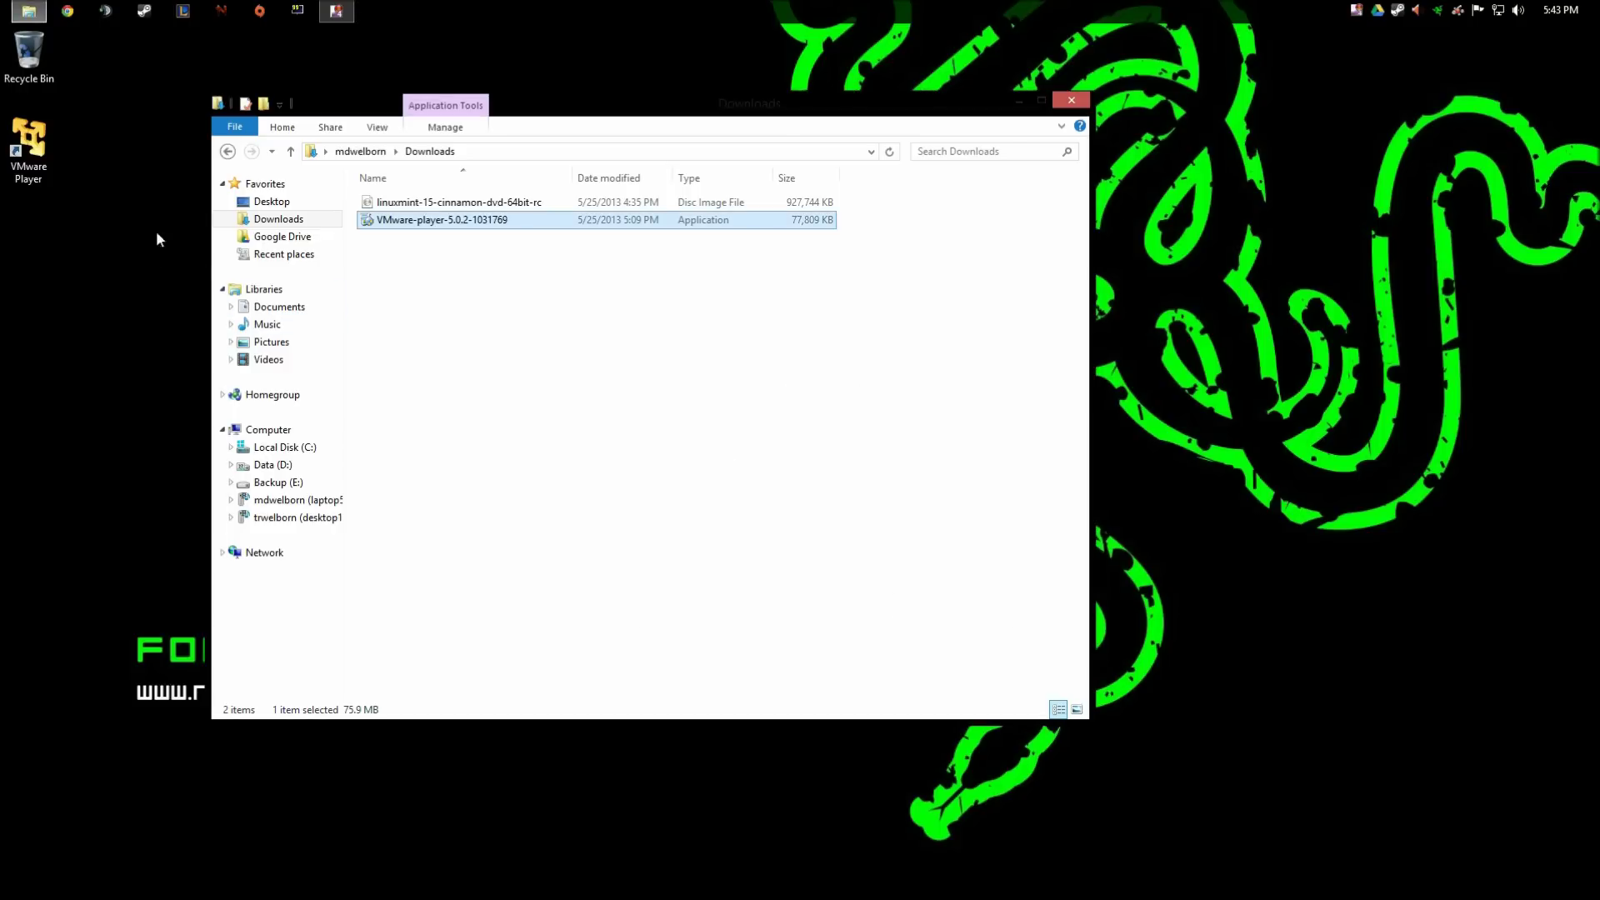
double_click(32, 152)
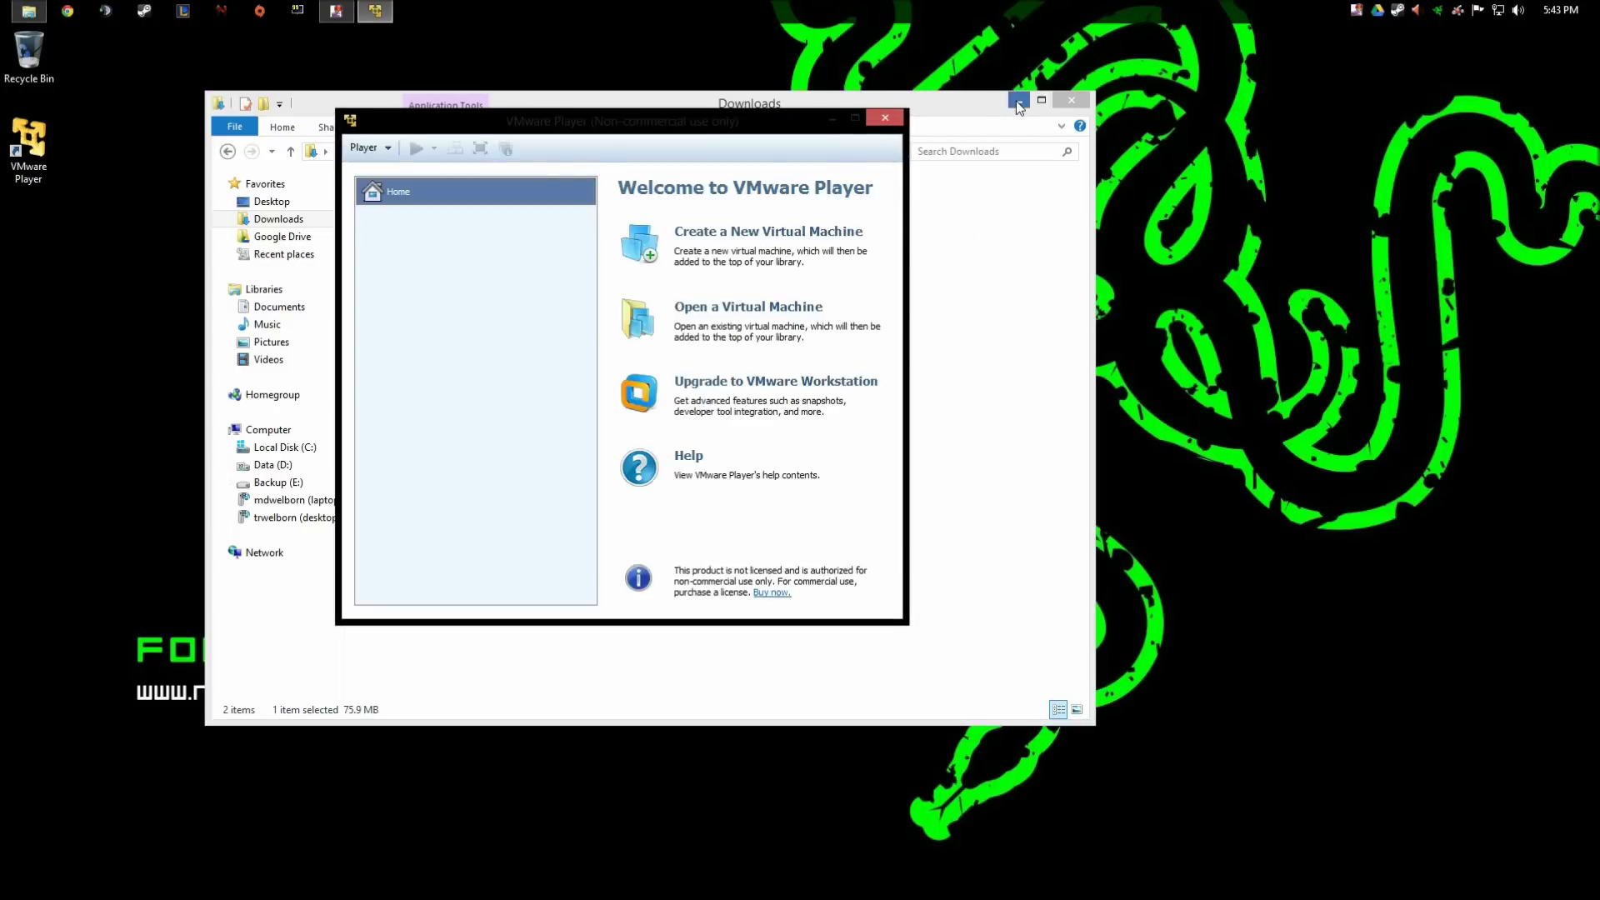
click(1018, 100)
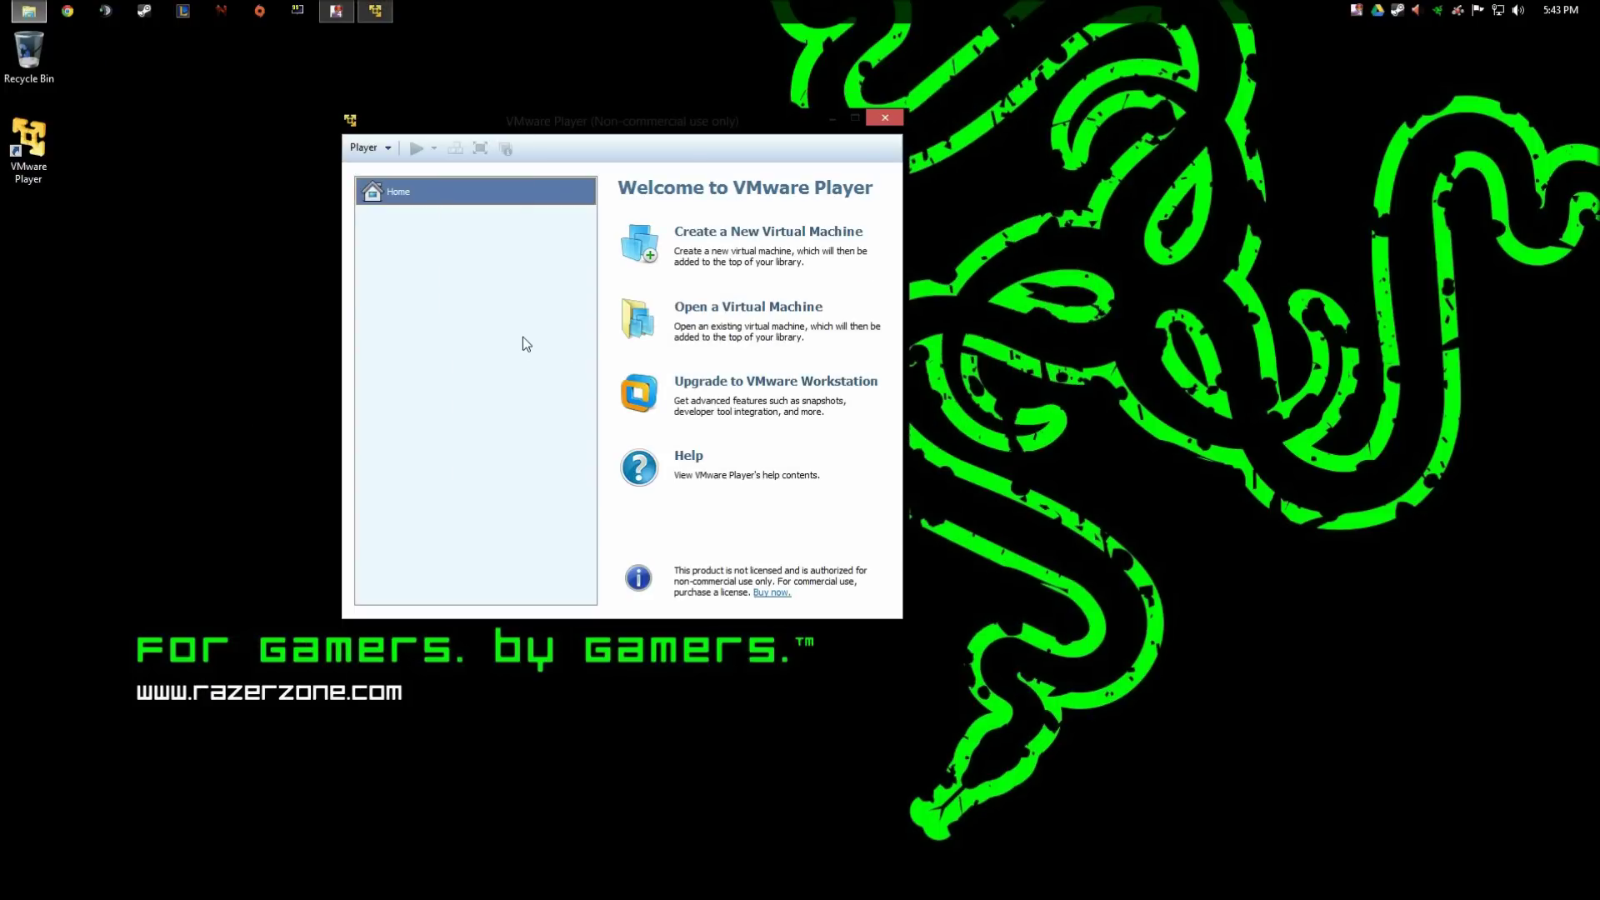
drag(654, 131, 680, 133)
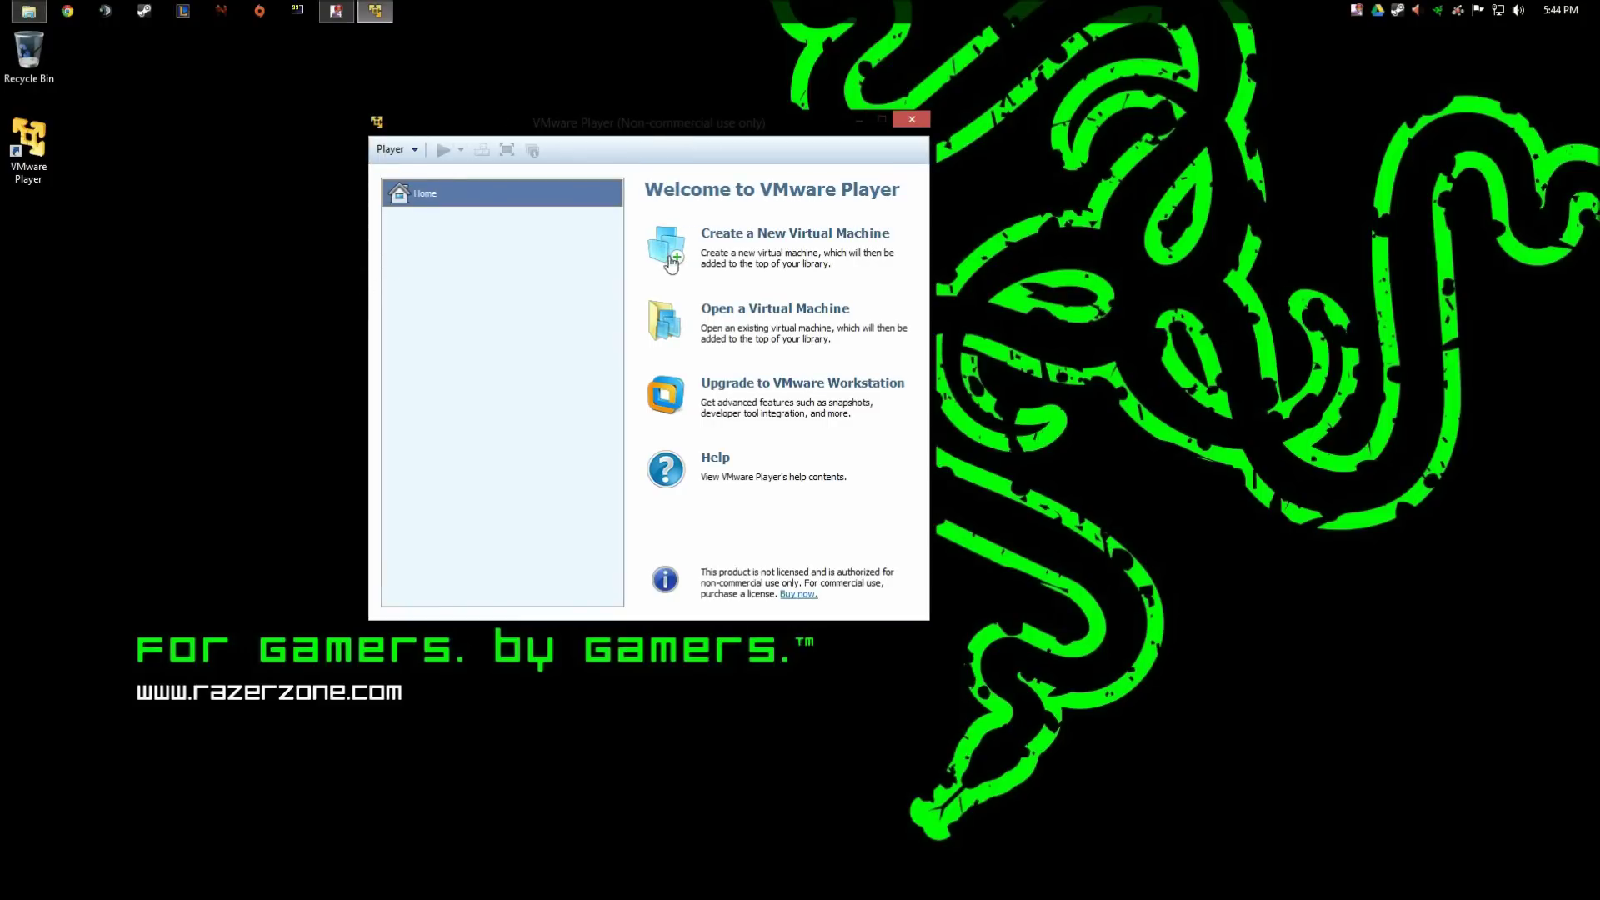
click(499, 363)
key(ctrl+n)
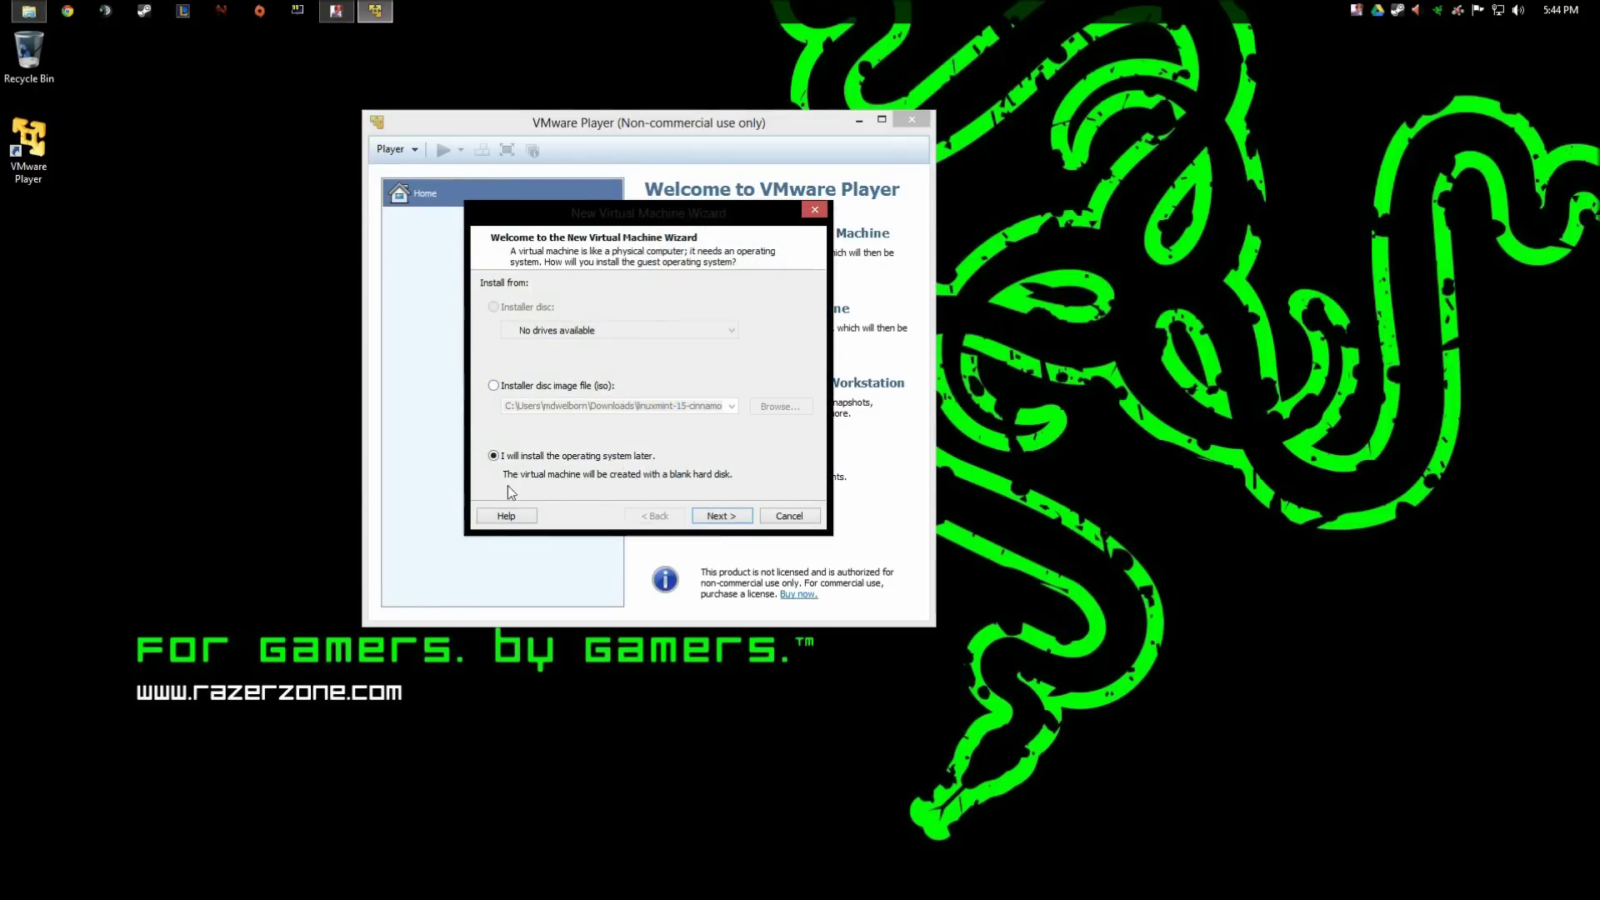
Use the Linux Mint ISO in Downloads as the installer disc image.
click(492, 386)
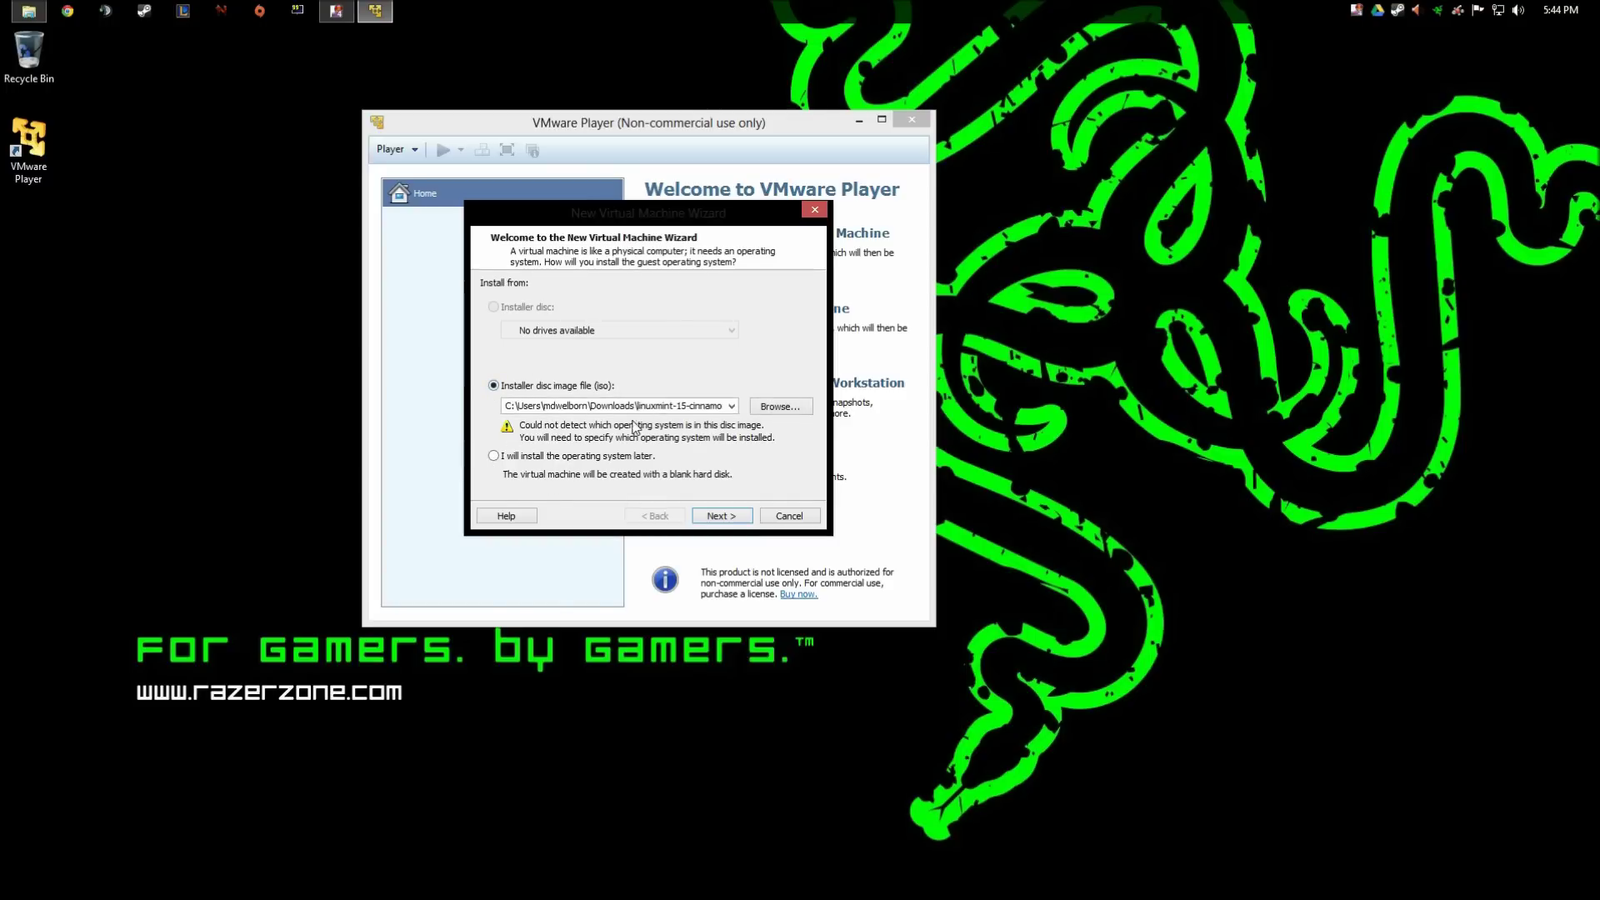
click(782, 409)
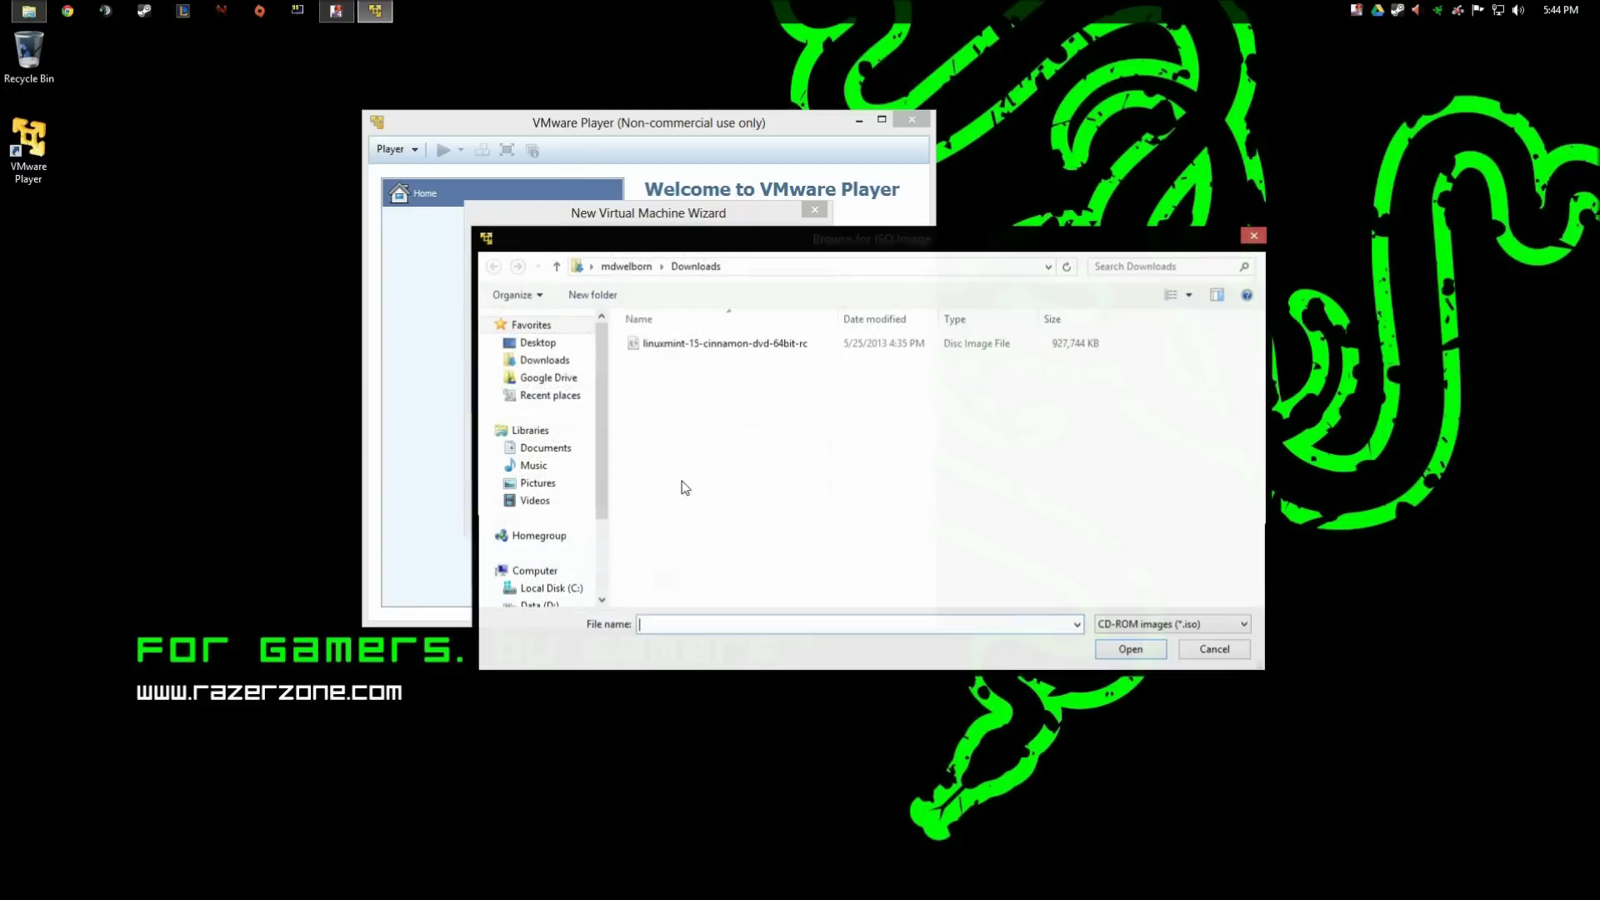
click(657, 348)
click(1116, 640)
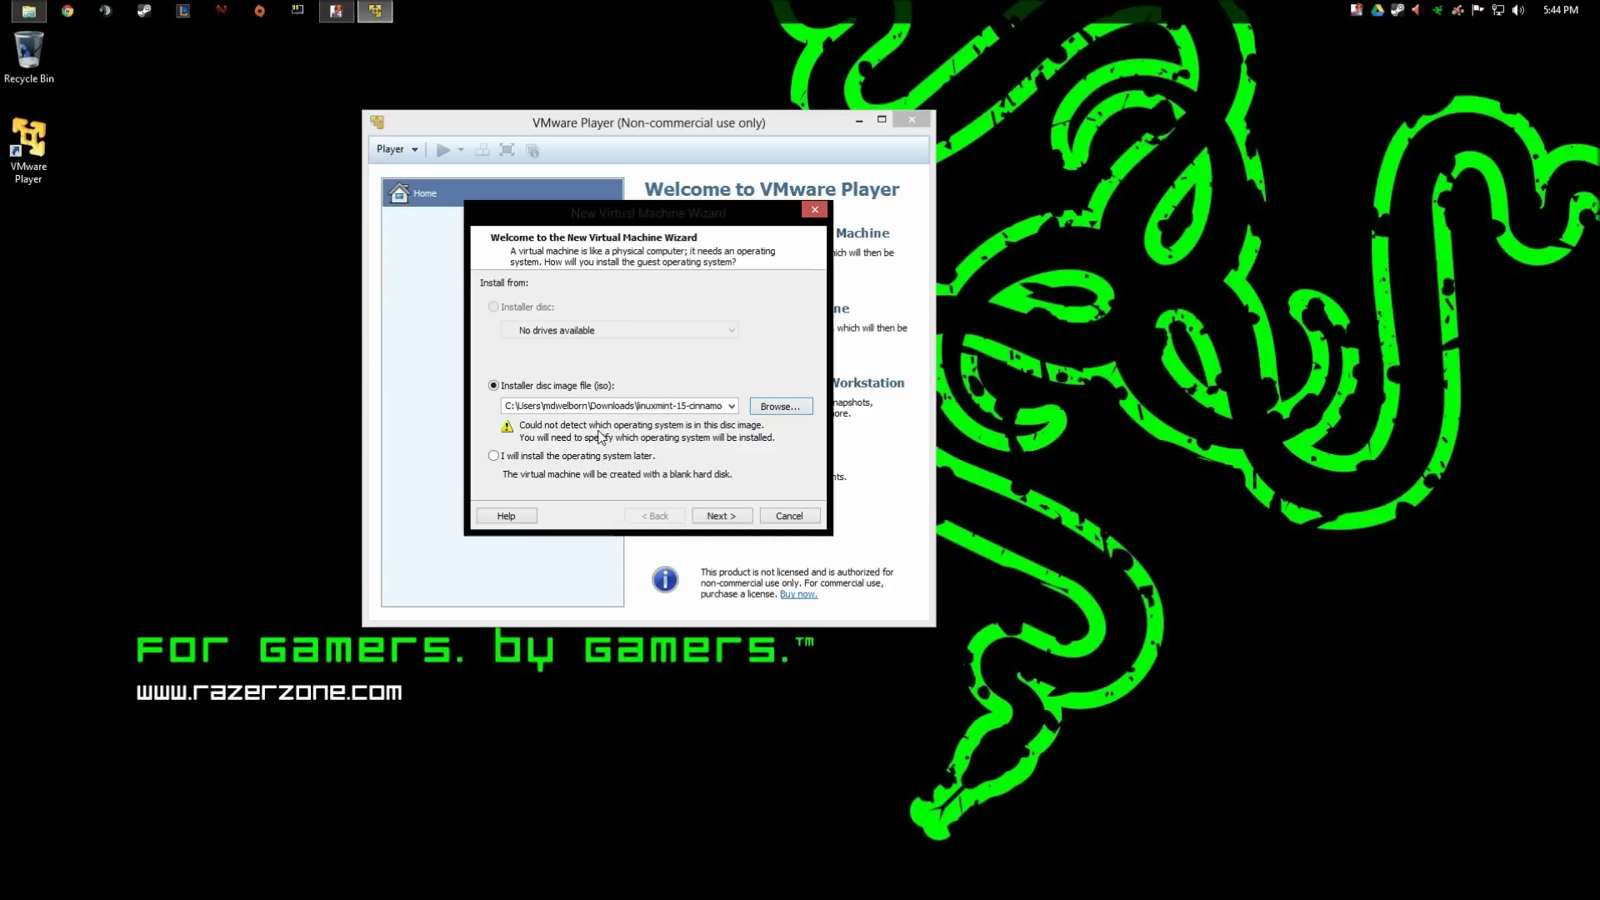
click(720, 516)
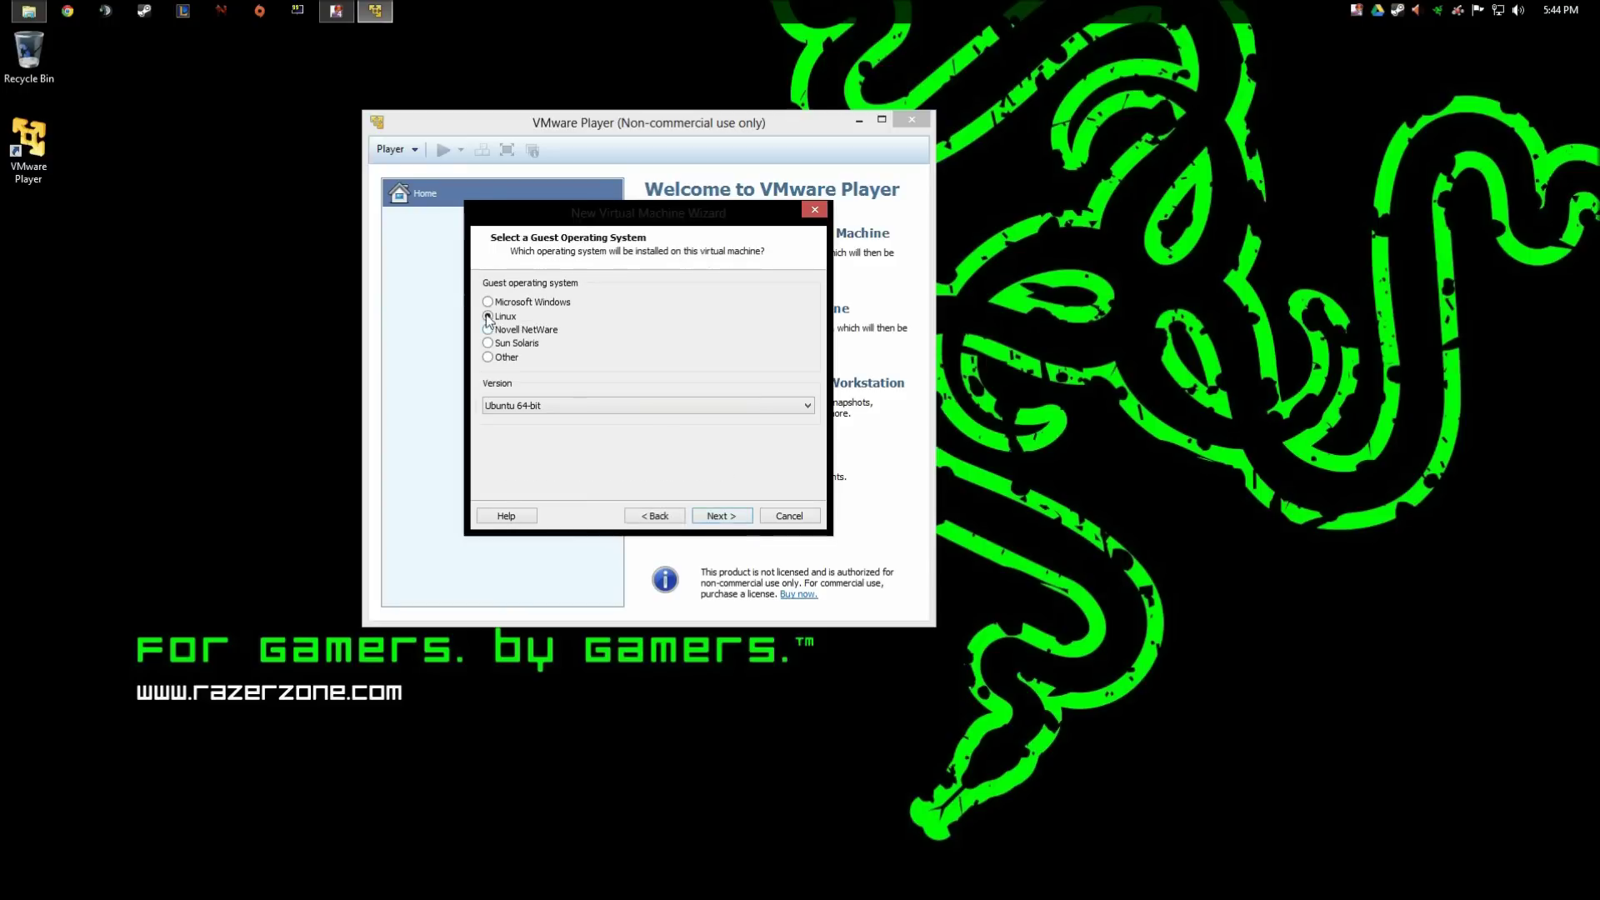
Choose Linux as the guest OS, keeping version Ubuntu 64-bit.
click(518, 407)
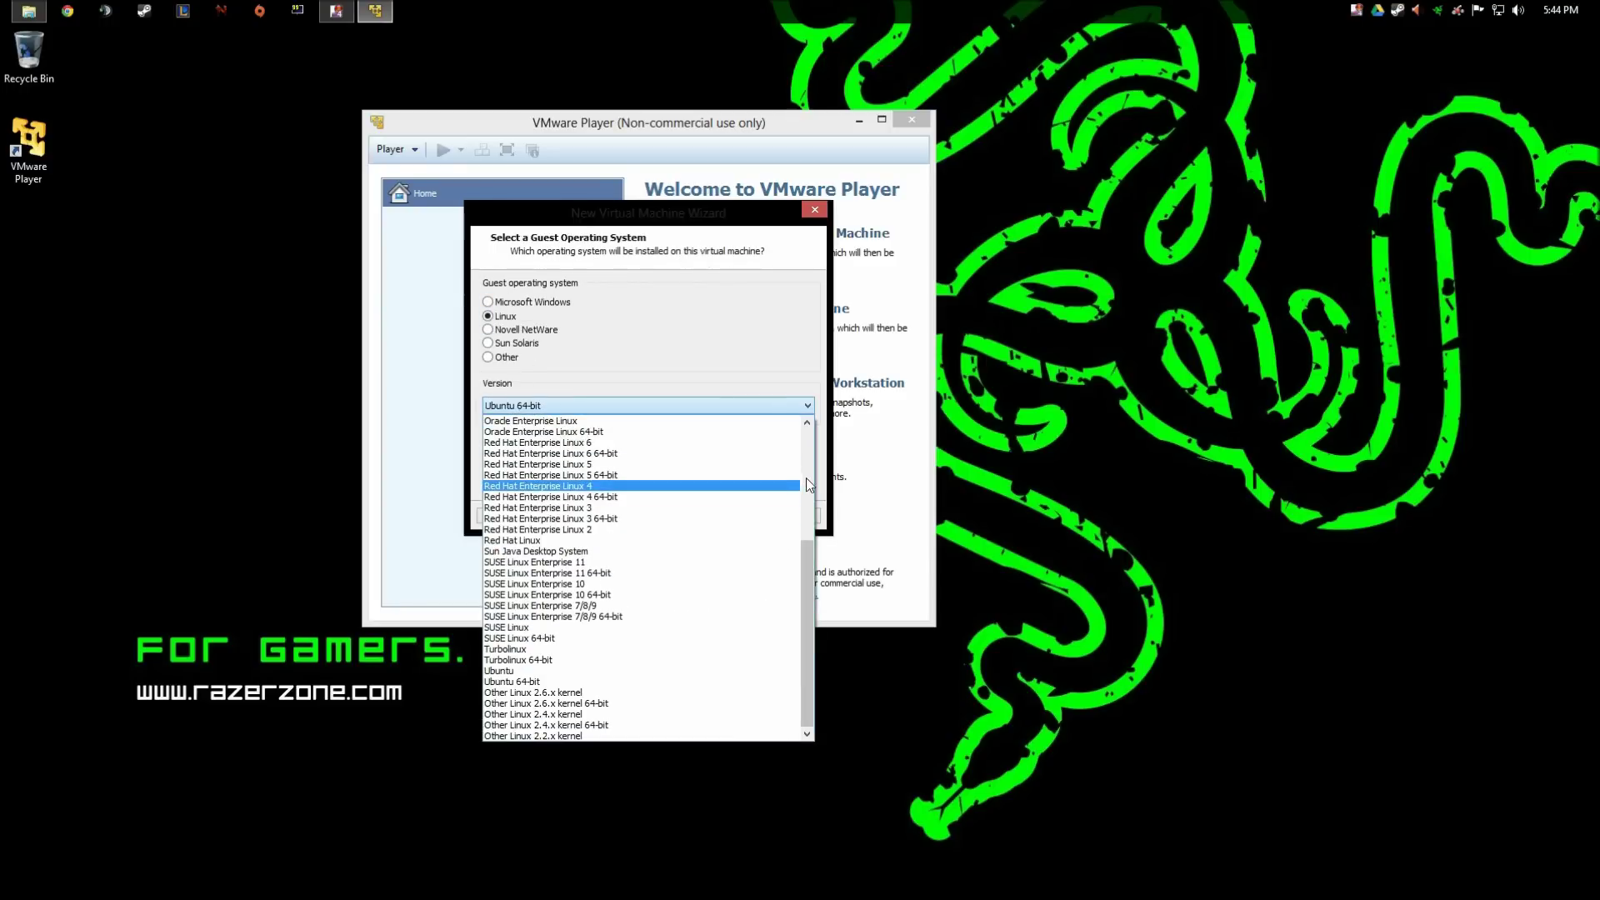
drag(809, 560, 805, 420)
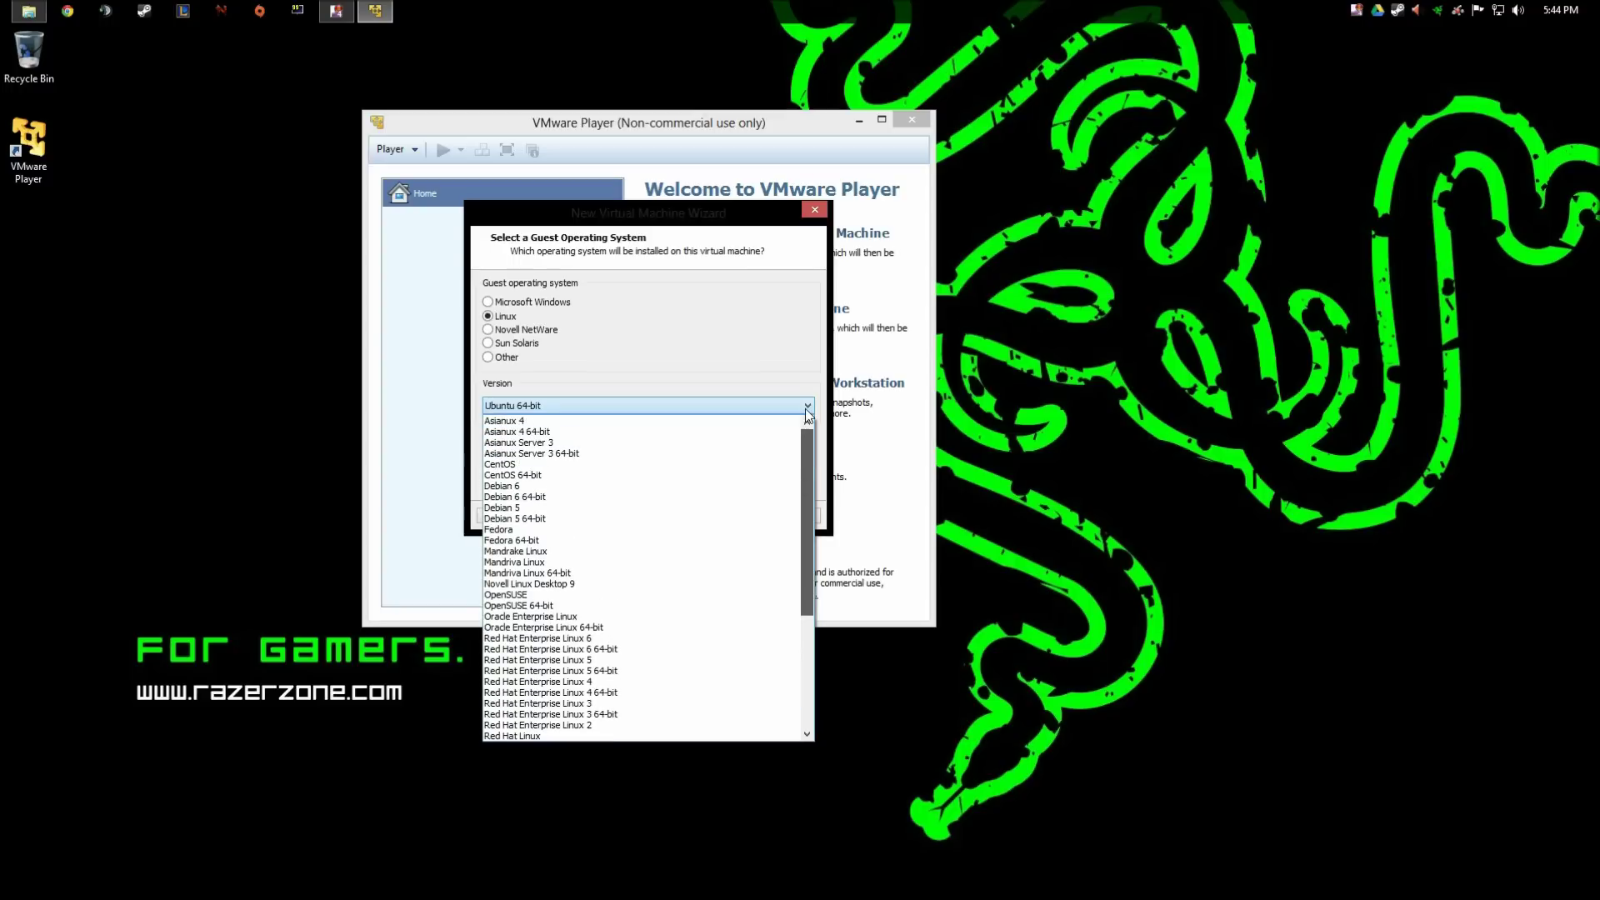
scroll(793, 517, down, 6)
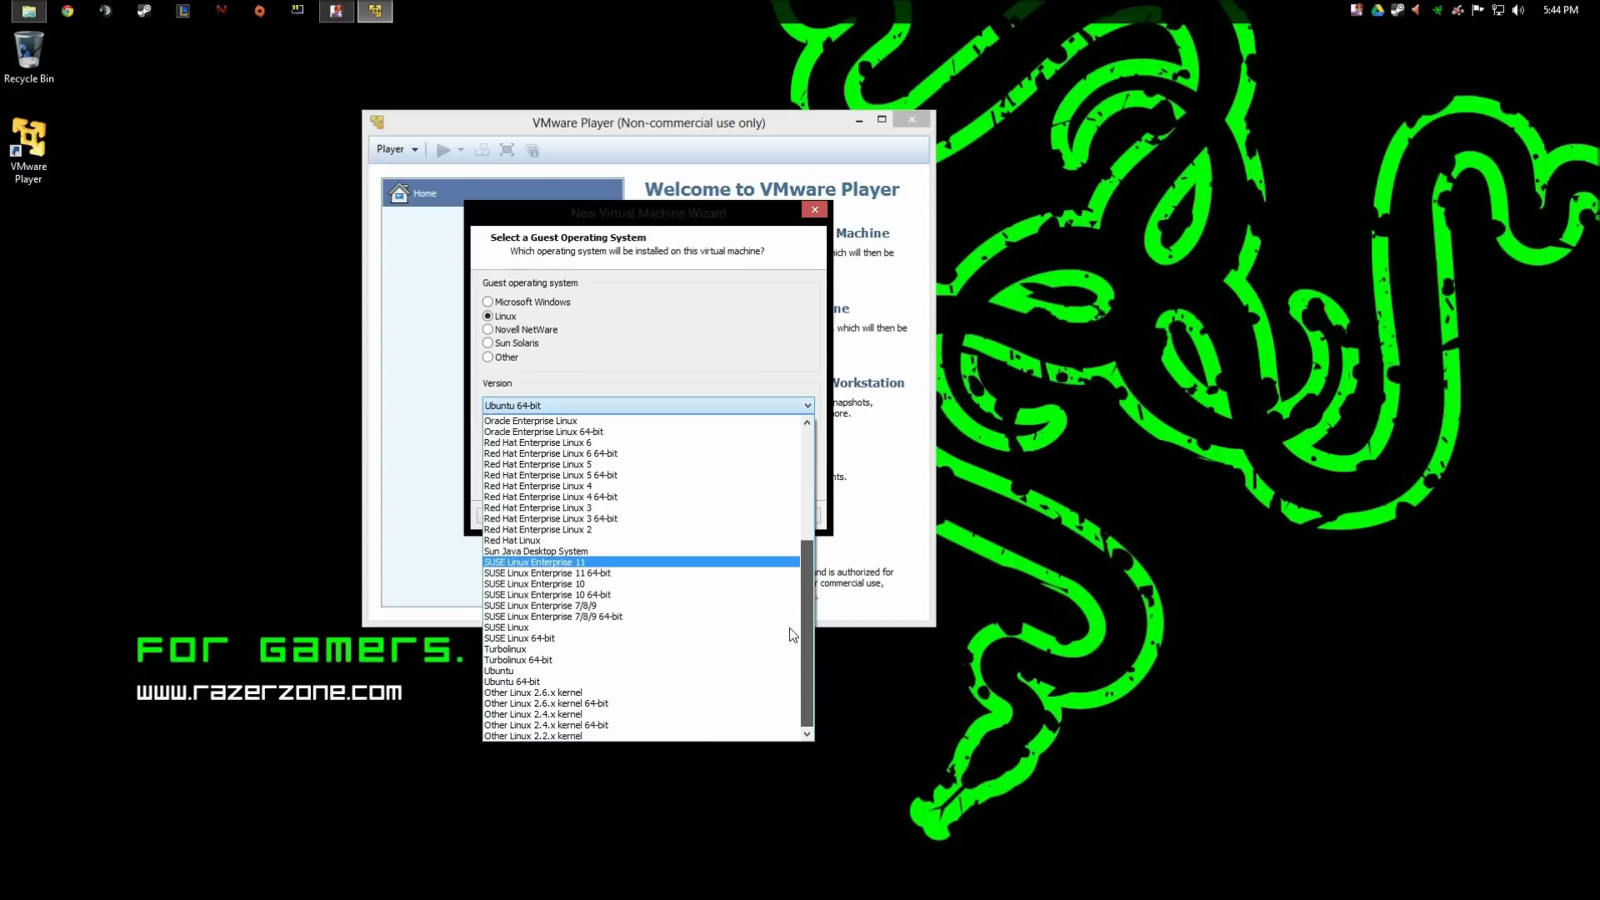
click(608, 681)
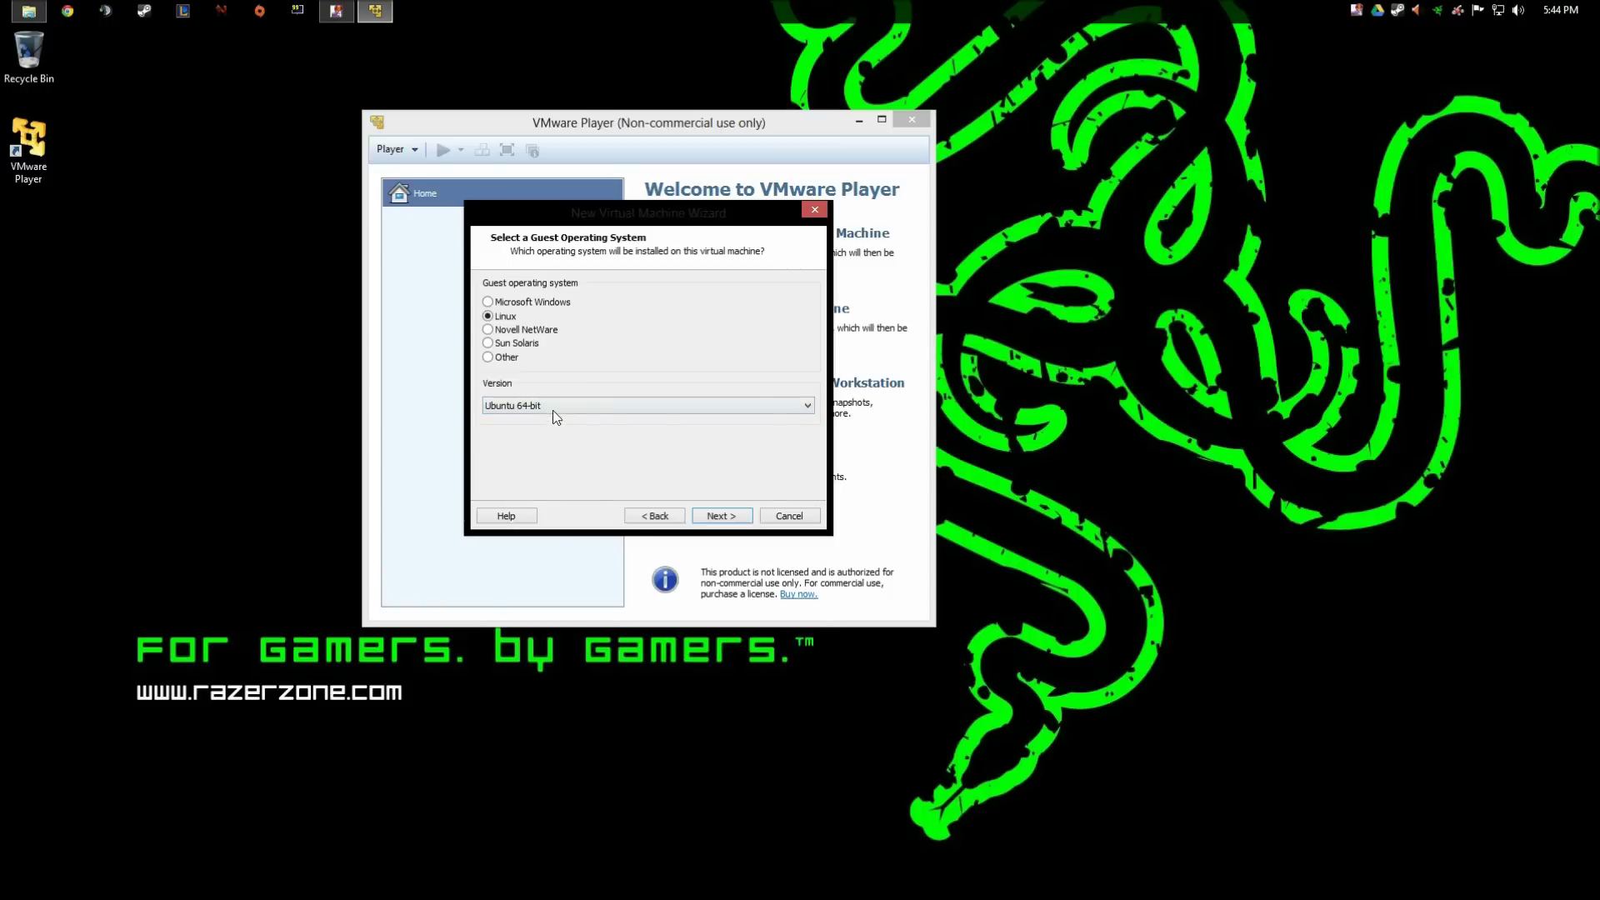
click(722, 516)
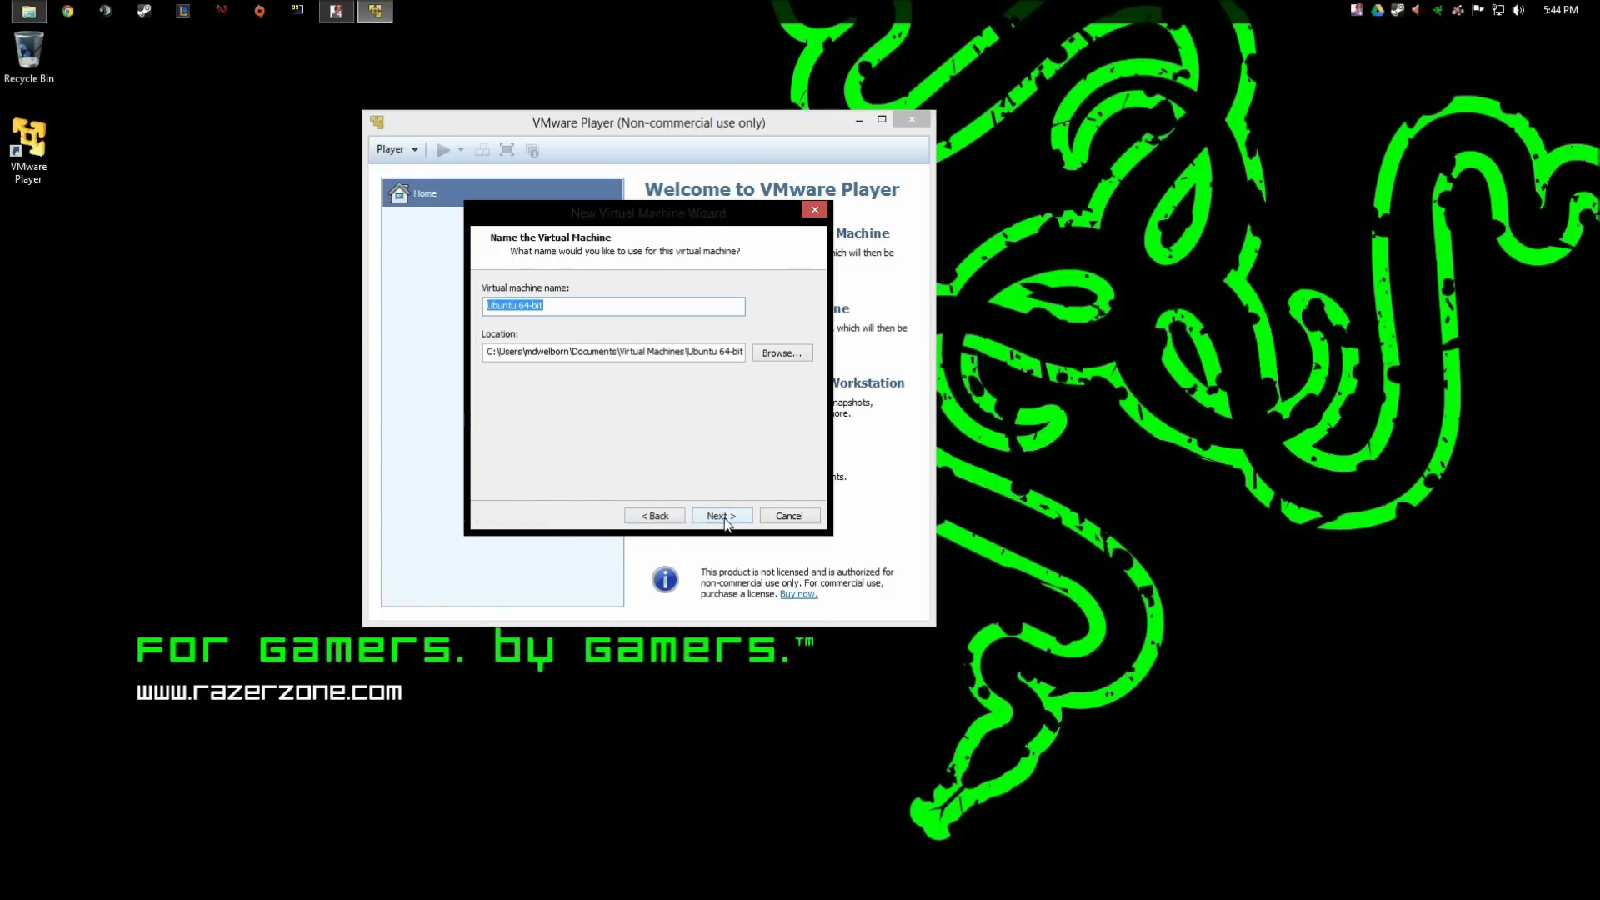
Name the machine 'Linux Mint 64' and browse to the VM folder on Data (D:).
text(Linux Mint 64)
click(783, 353)
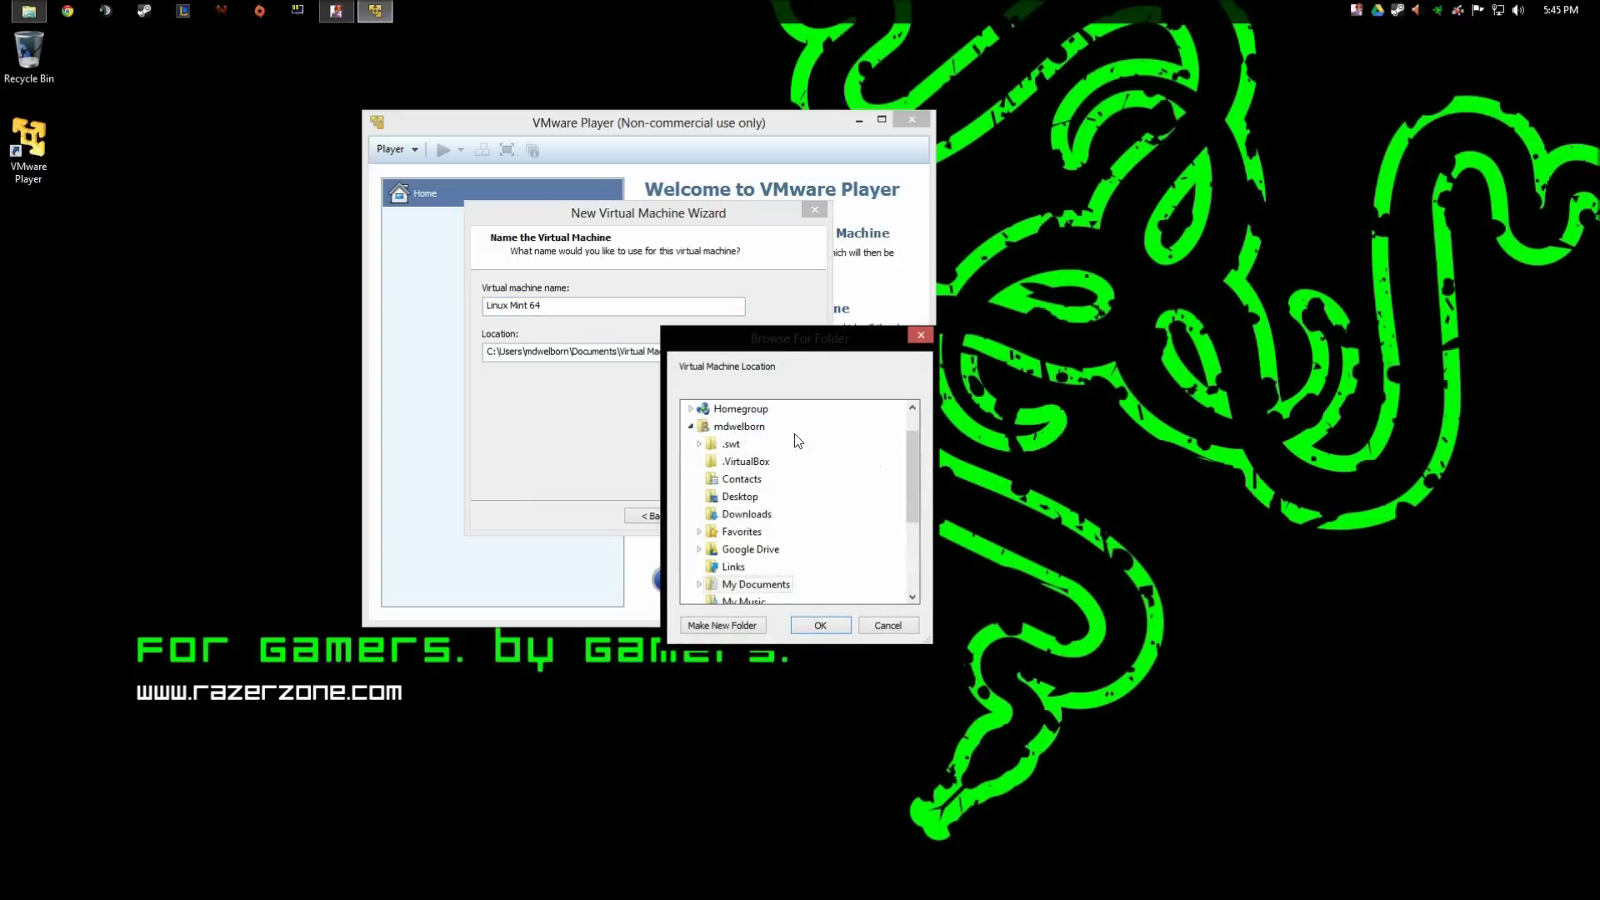
click(690, 427)
click(691, 479)
click(699, 513)
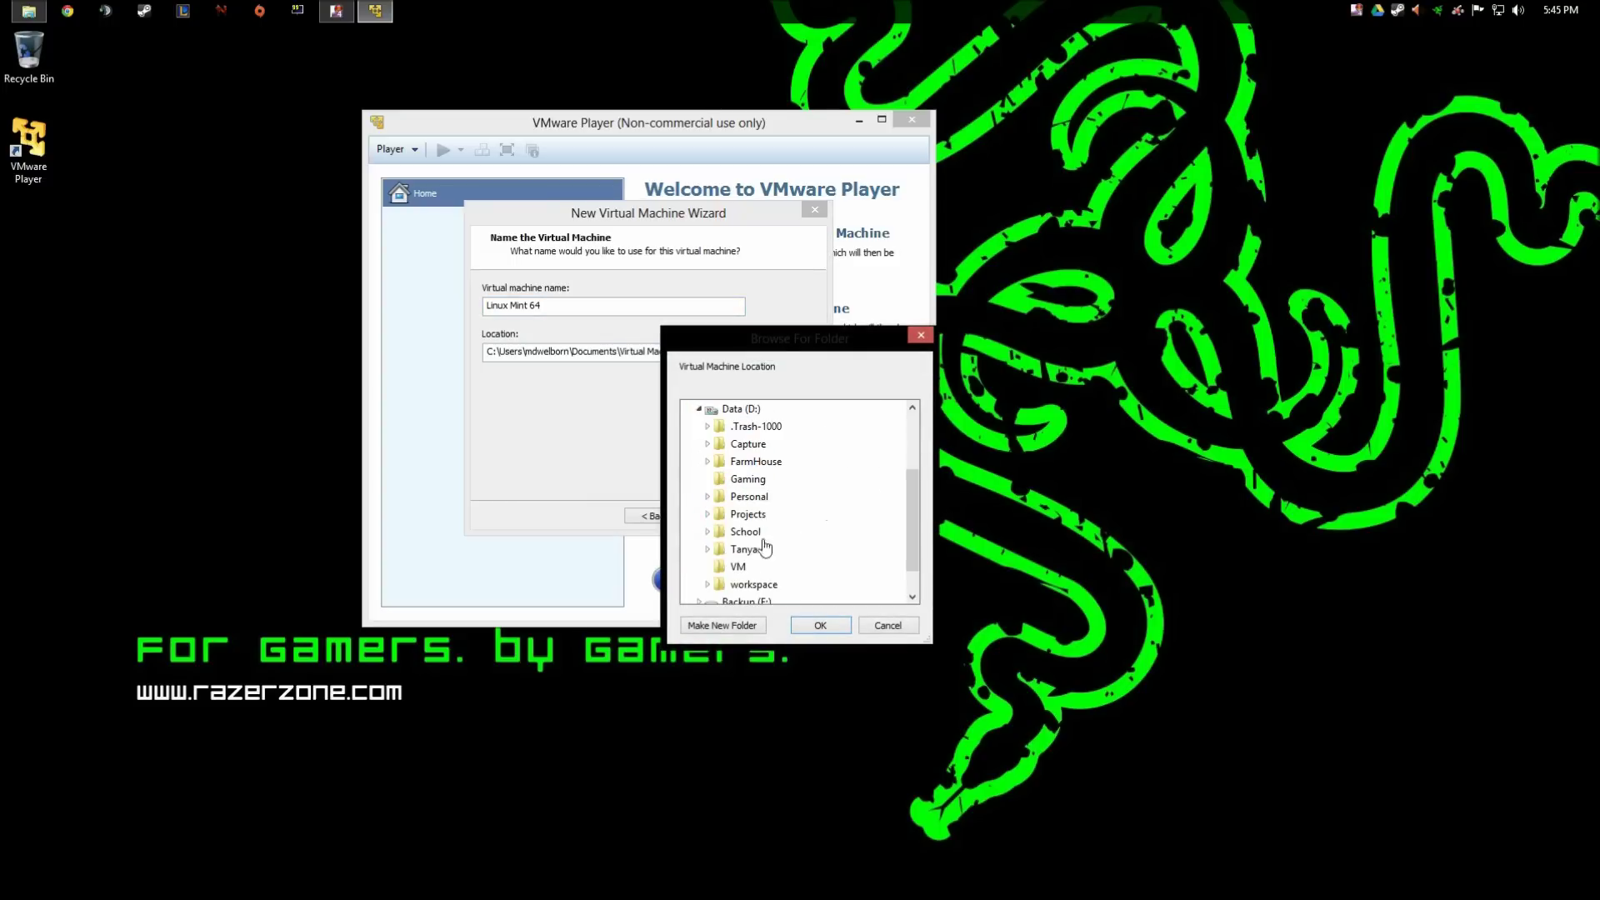
click(738, 570)
Create the folder Linux_Mint-64 inside D:\VM and use it as the location.
click(749, 627)
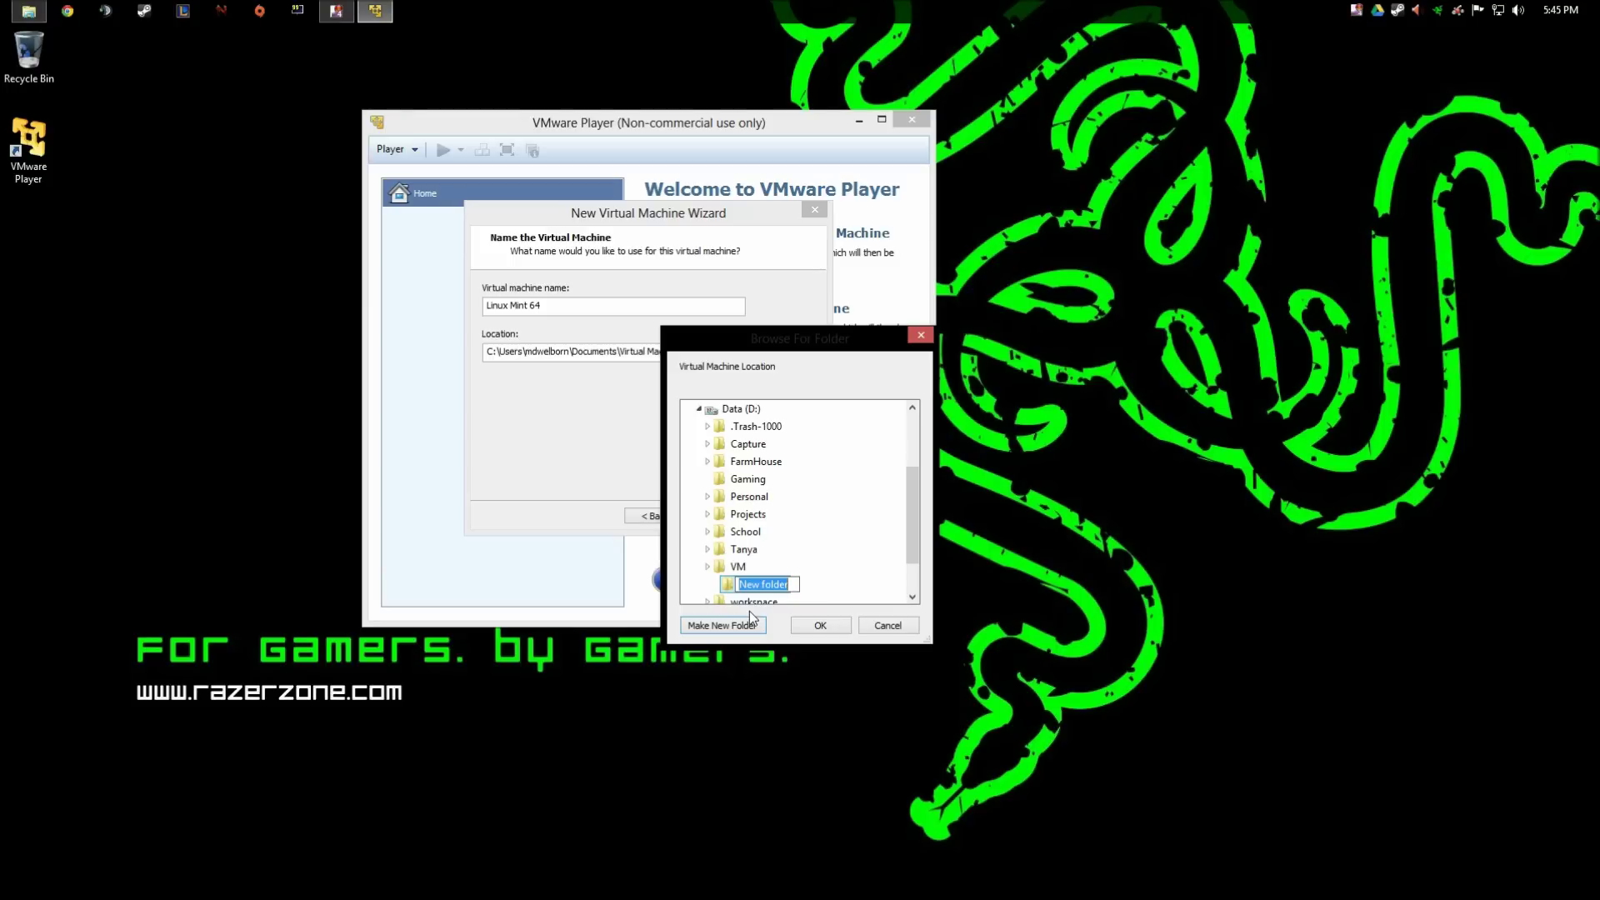
text(Linux_Mint-64)
key(Return)
click(821, 626)
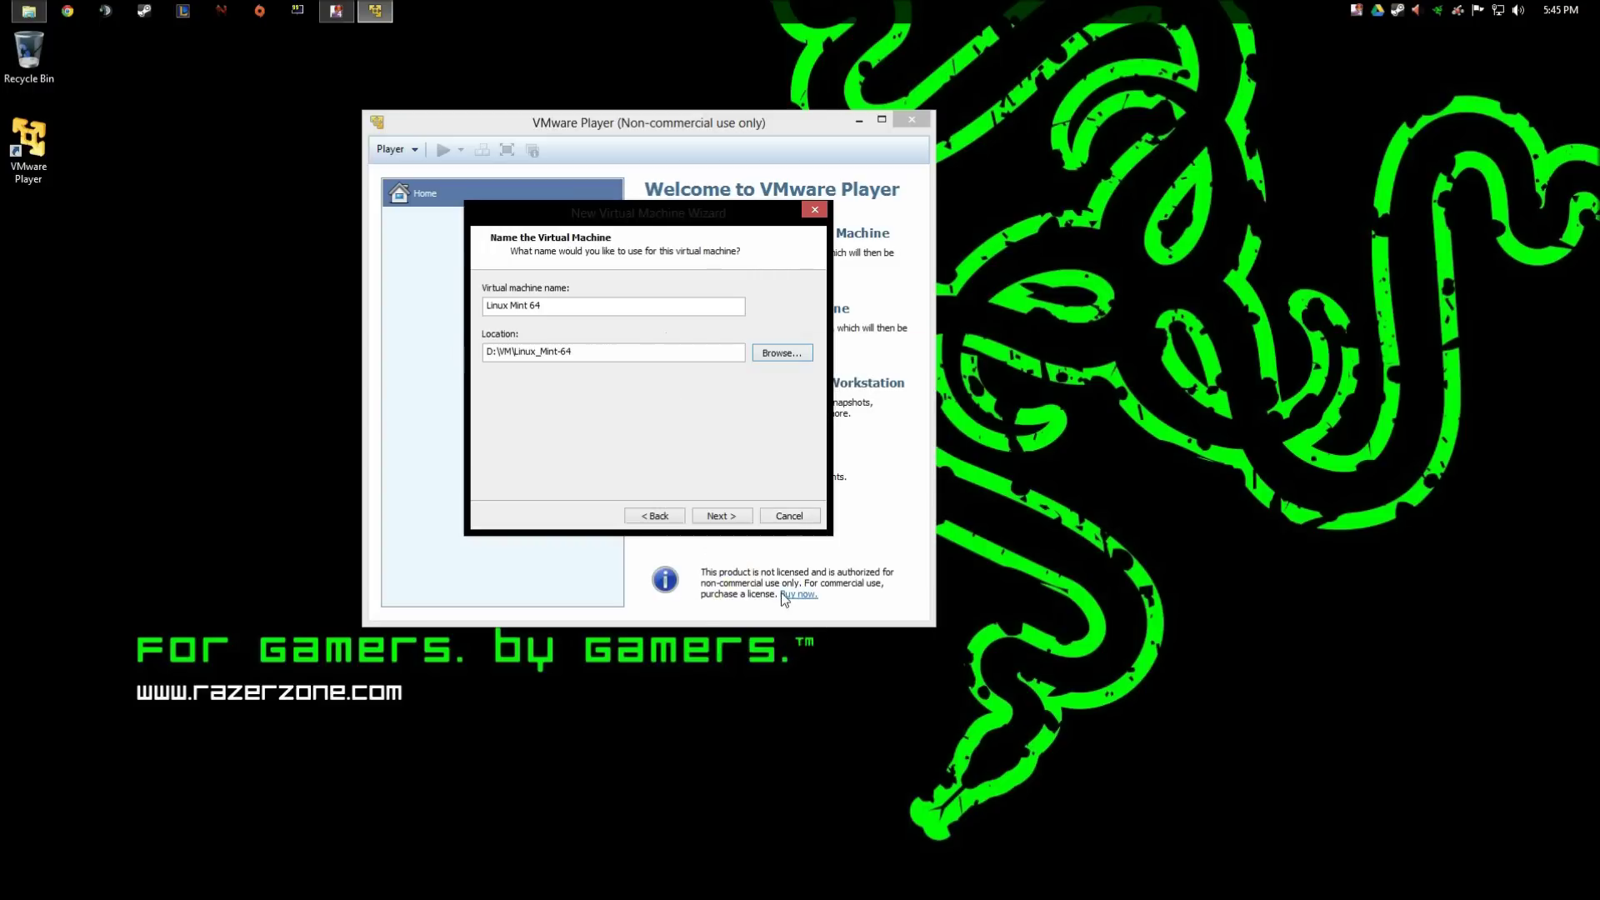
click(722, 517)
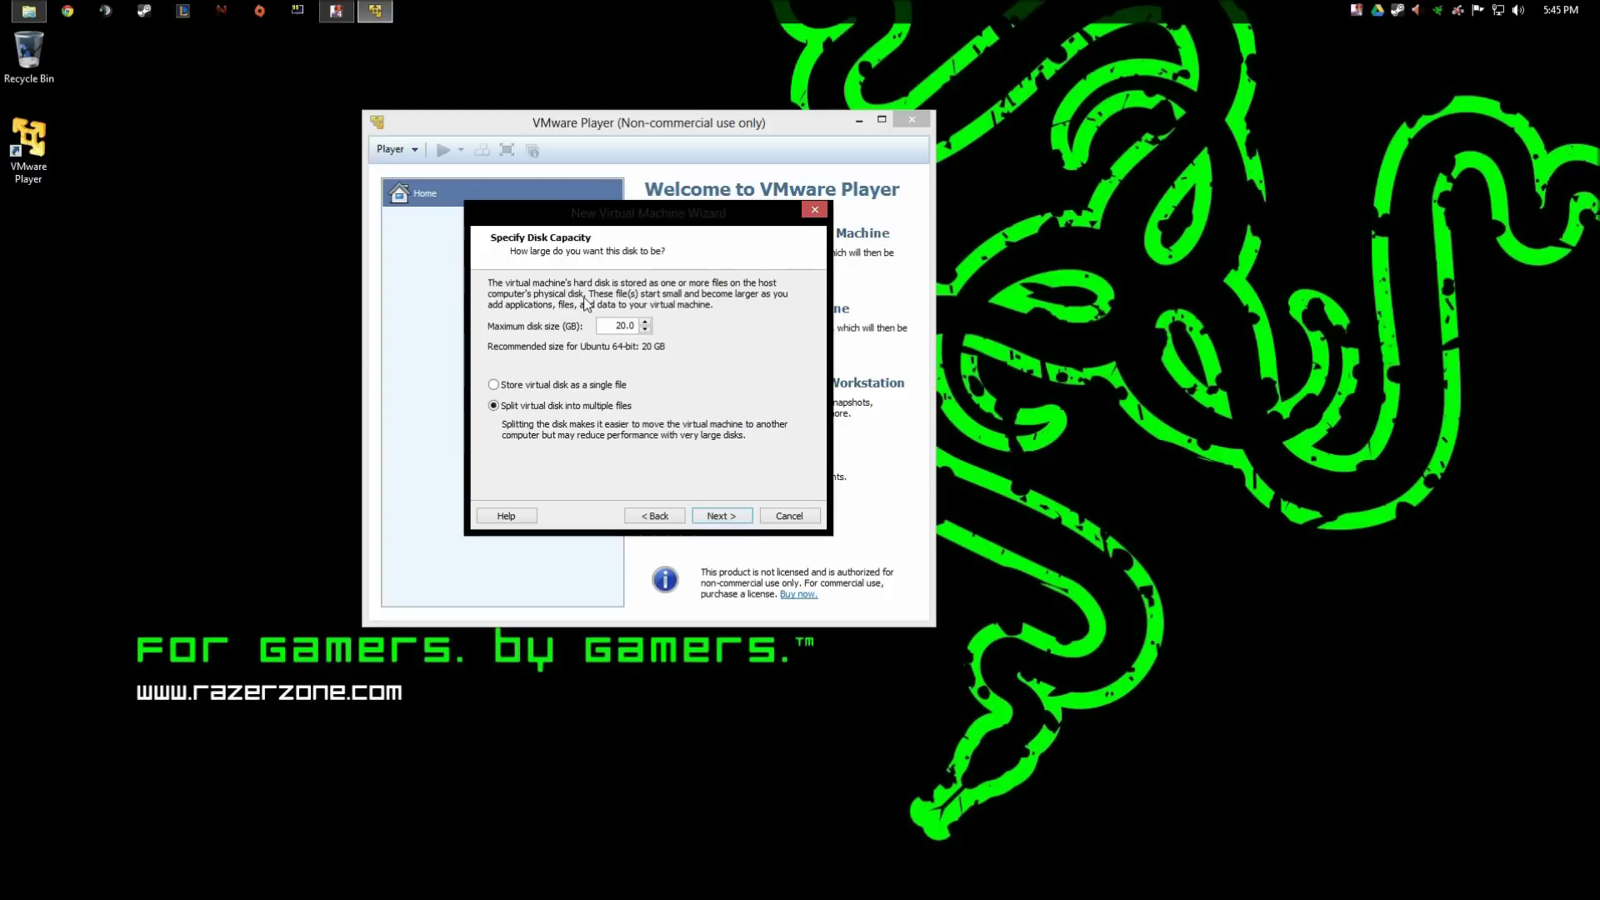
Set the maximum disk size to 60 GB, stored as a single file.
drag(617, 325, 627, 325)
text(60)
click(570, 385)
click(725, 516)
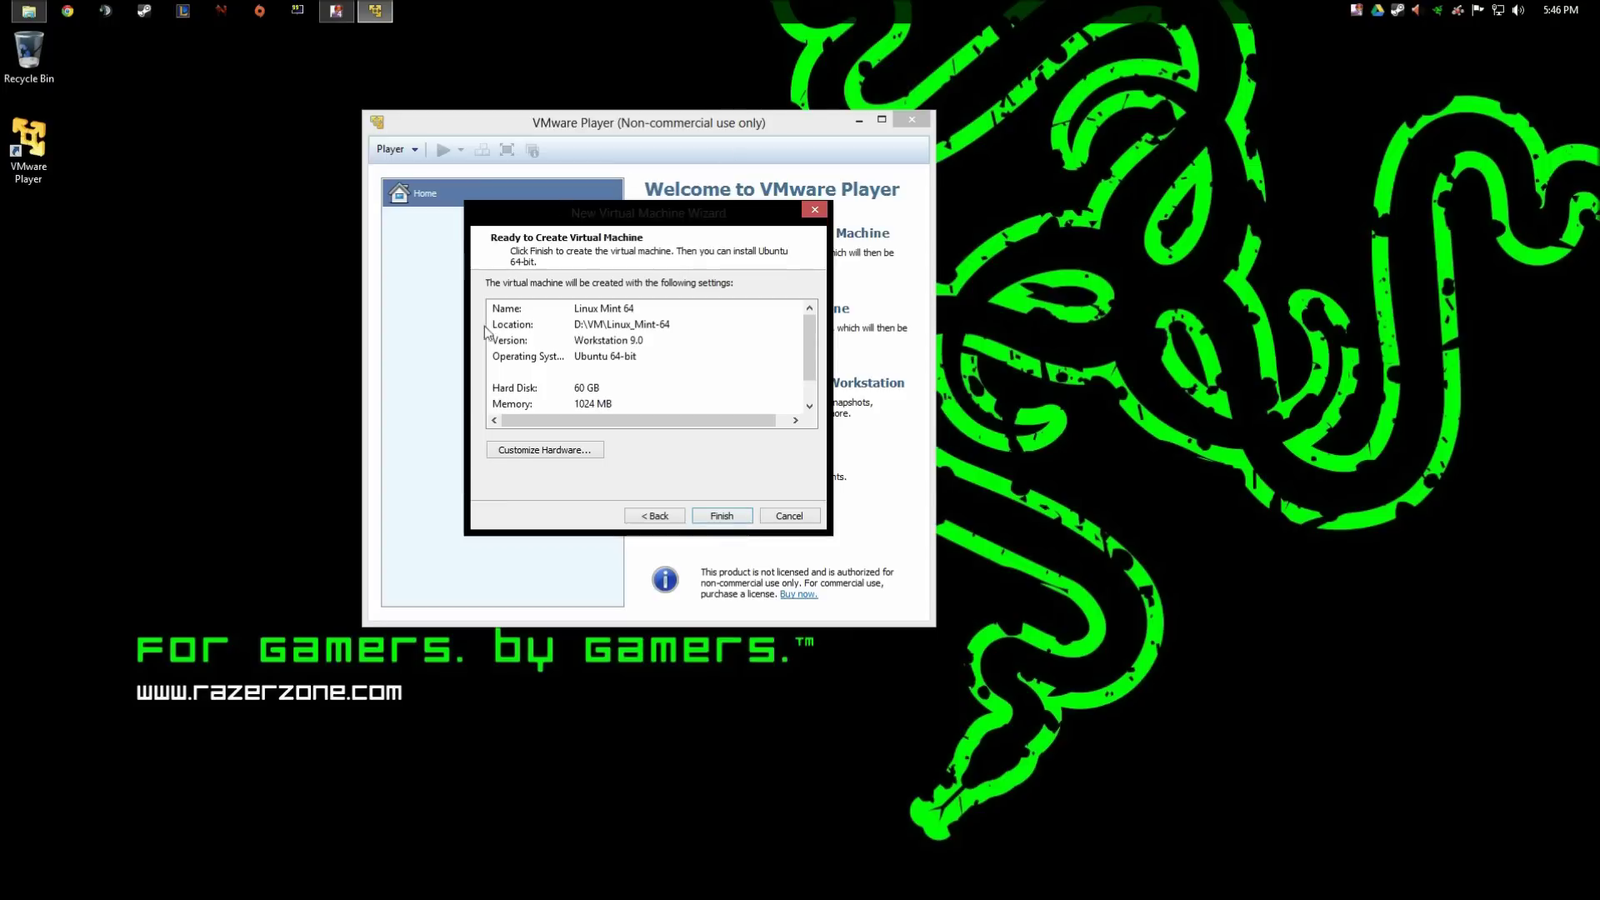
In Customize Hardware, set the memory to 4096 MB.
click(529, 451)
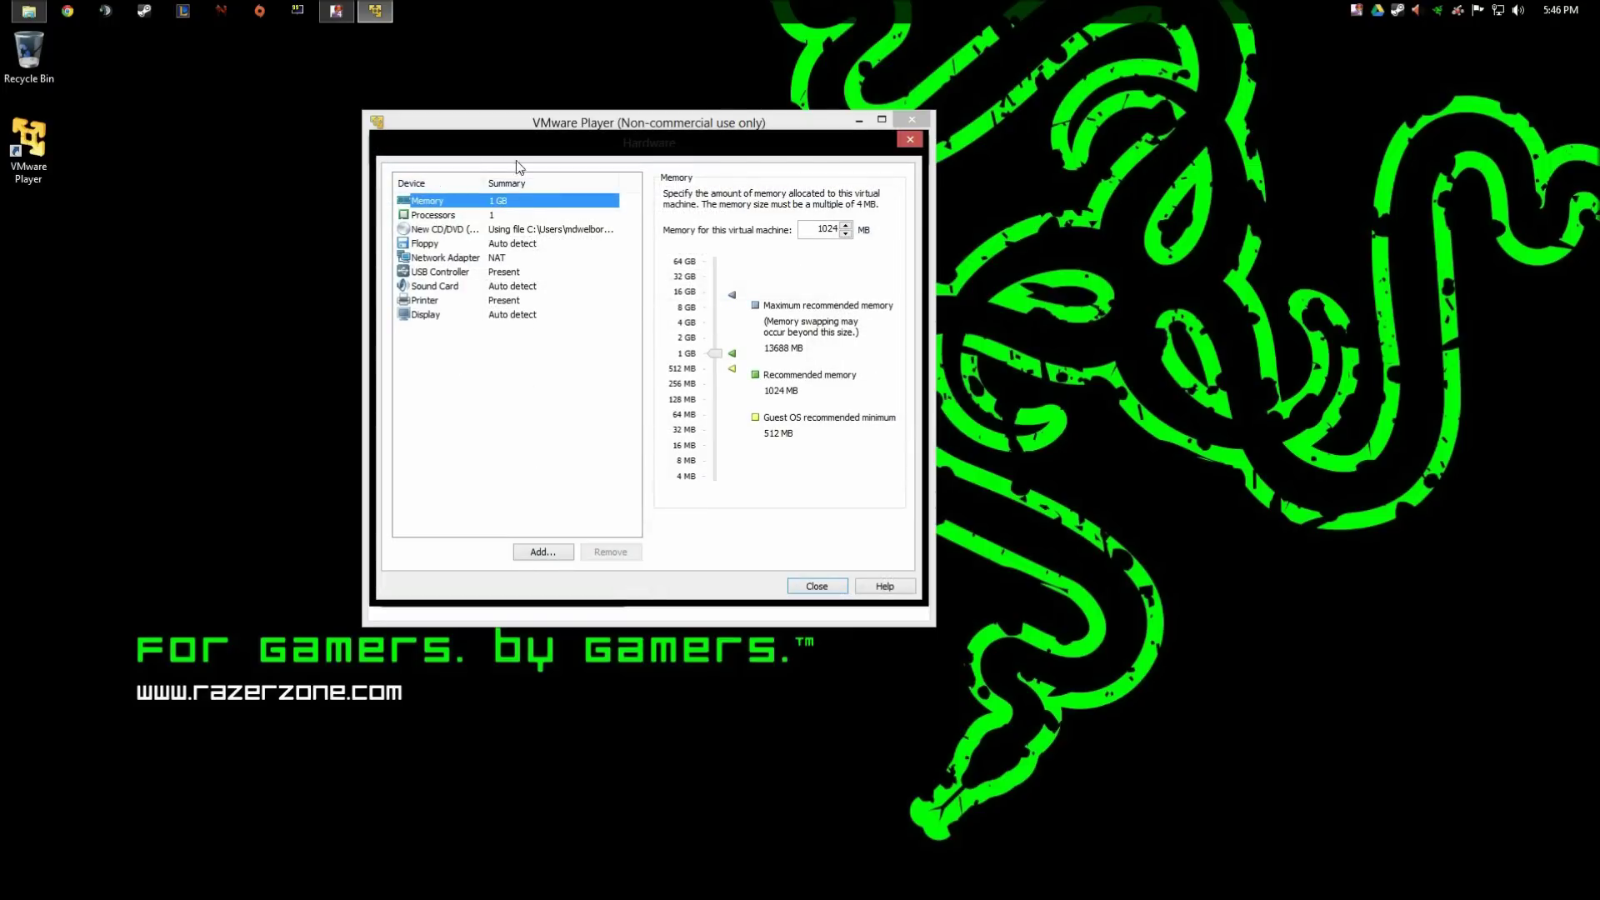
click(822, 230)
double_click(822, 230)
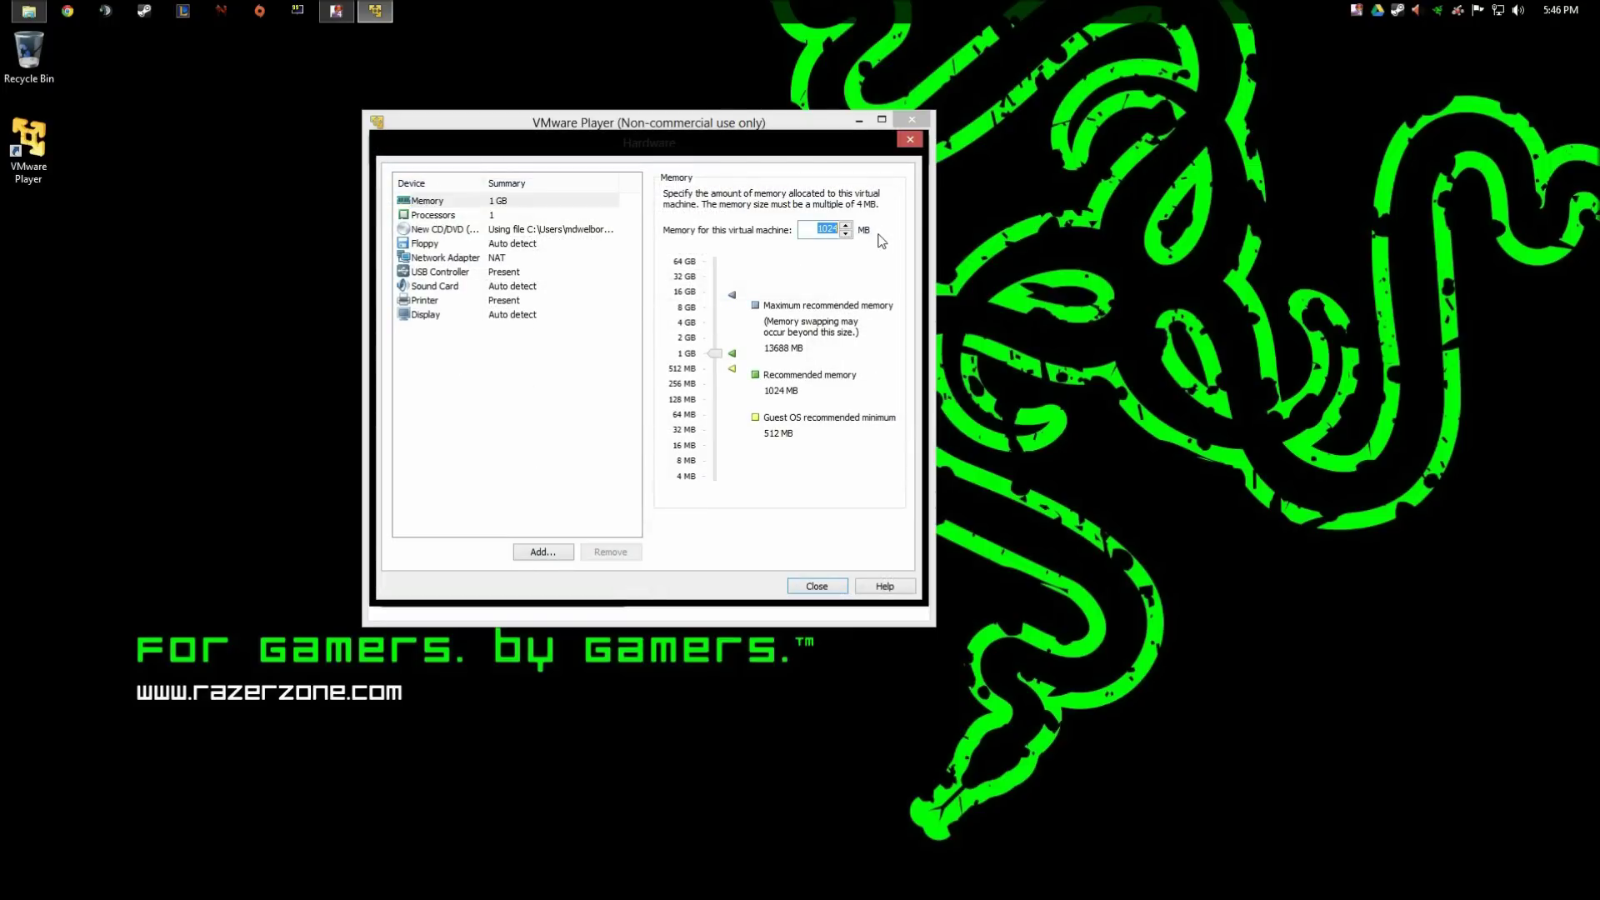
text(4096)
key(Tab)
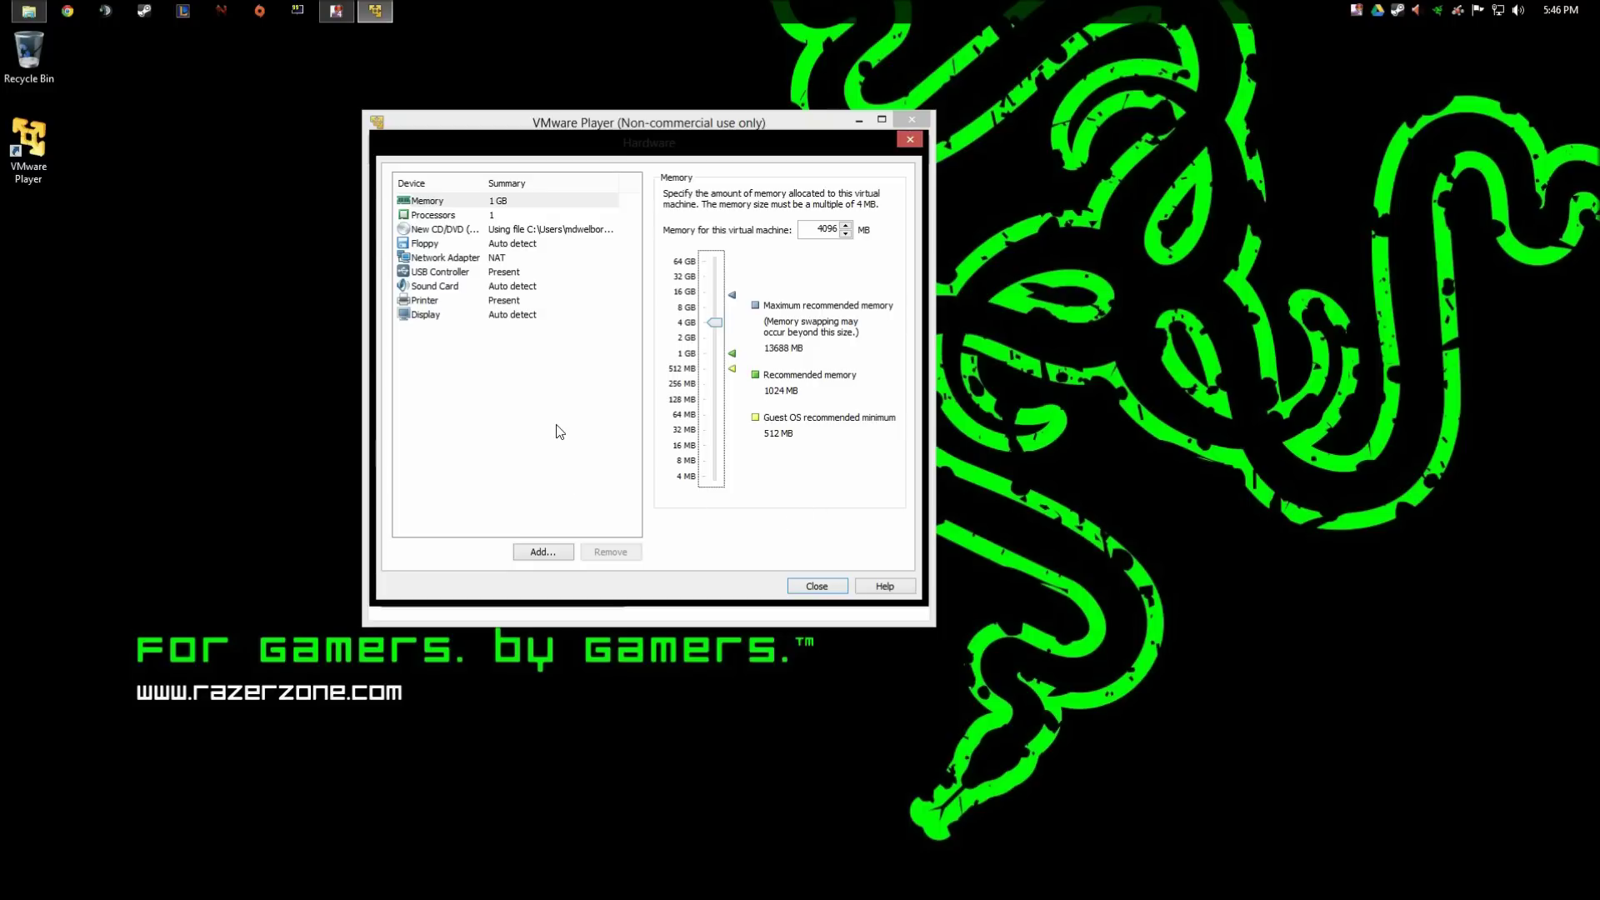
Give the machine 4 processor cores.
click(467, 219)
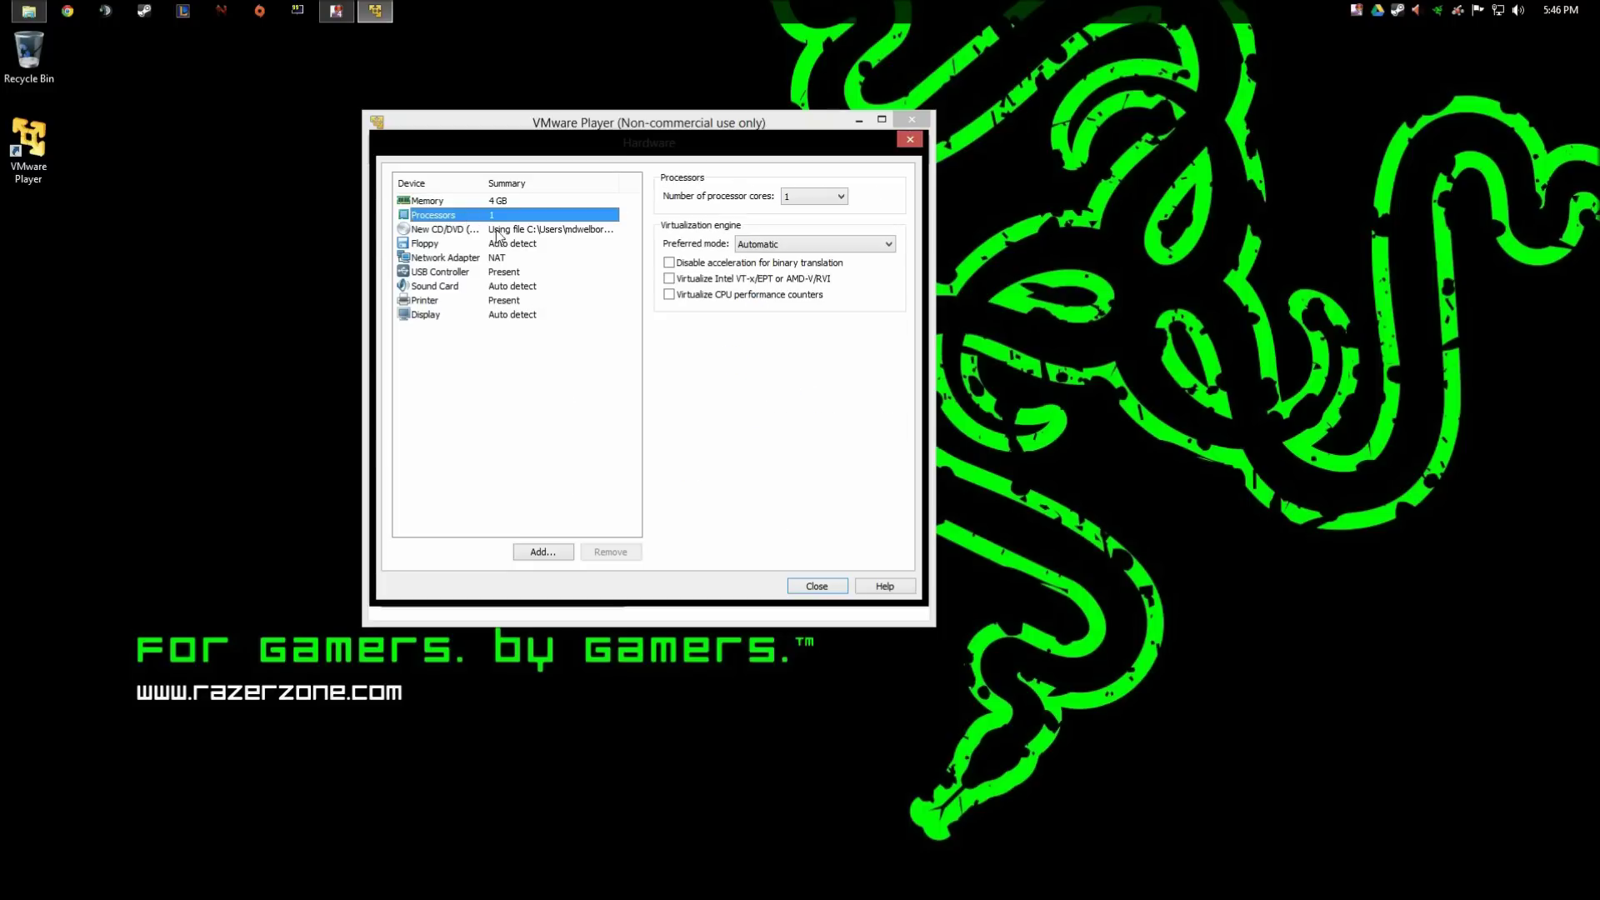
click(821, 199)
click(814, 244)
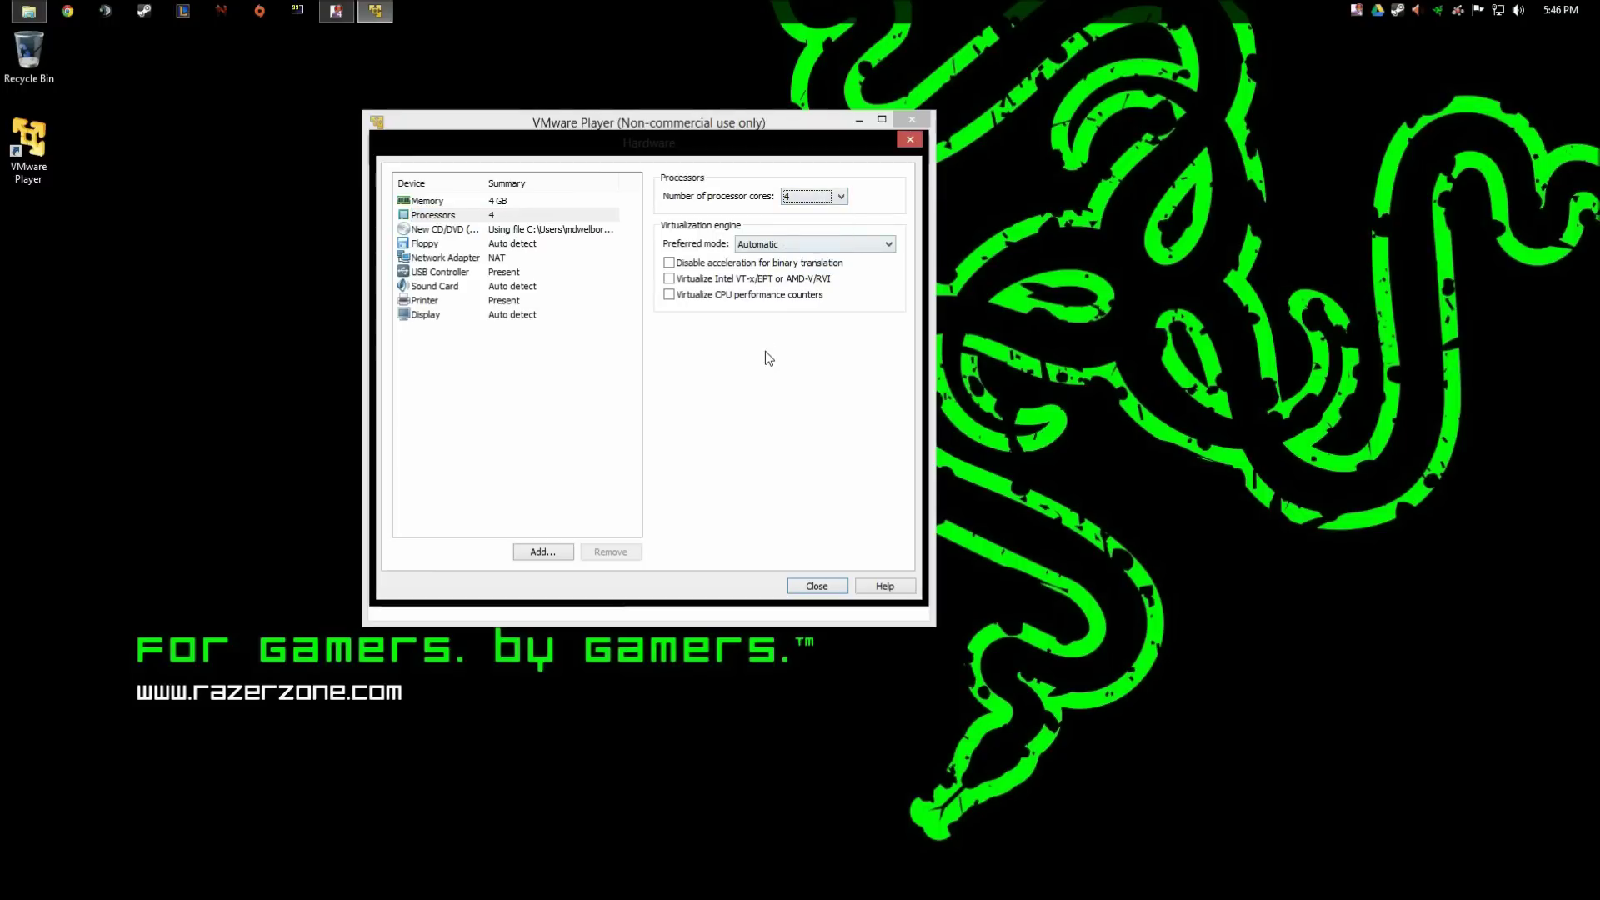
click(462, 260)
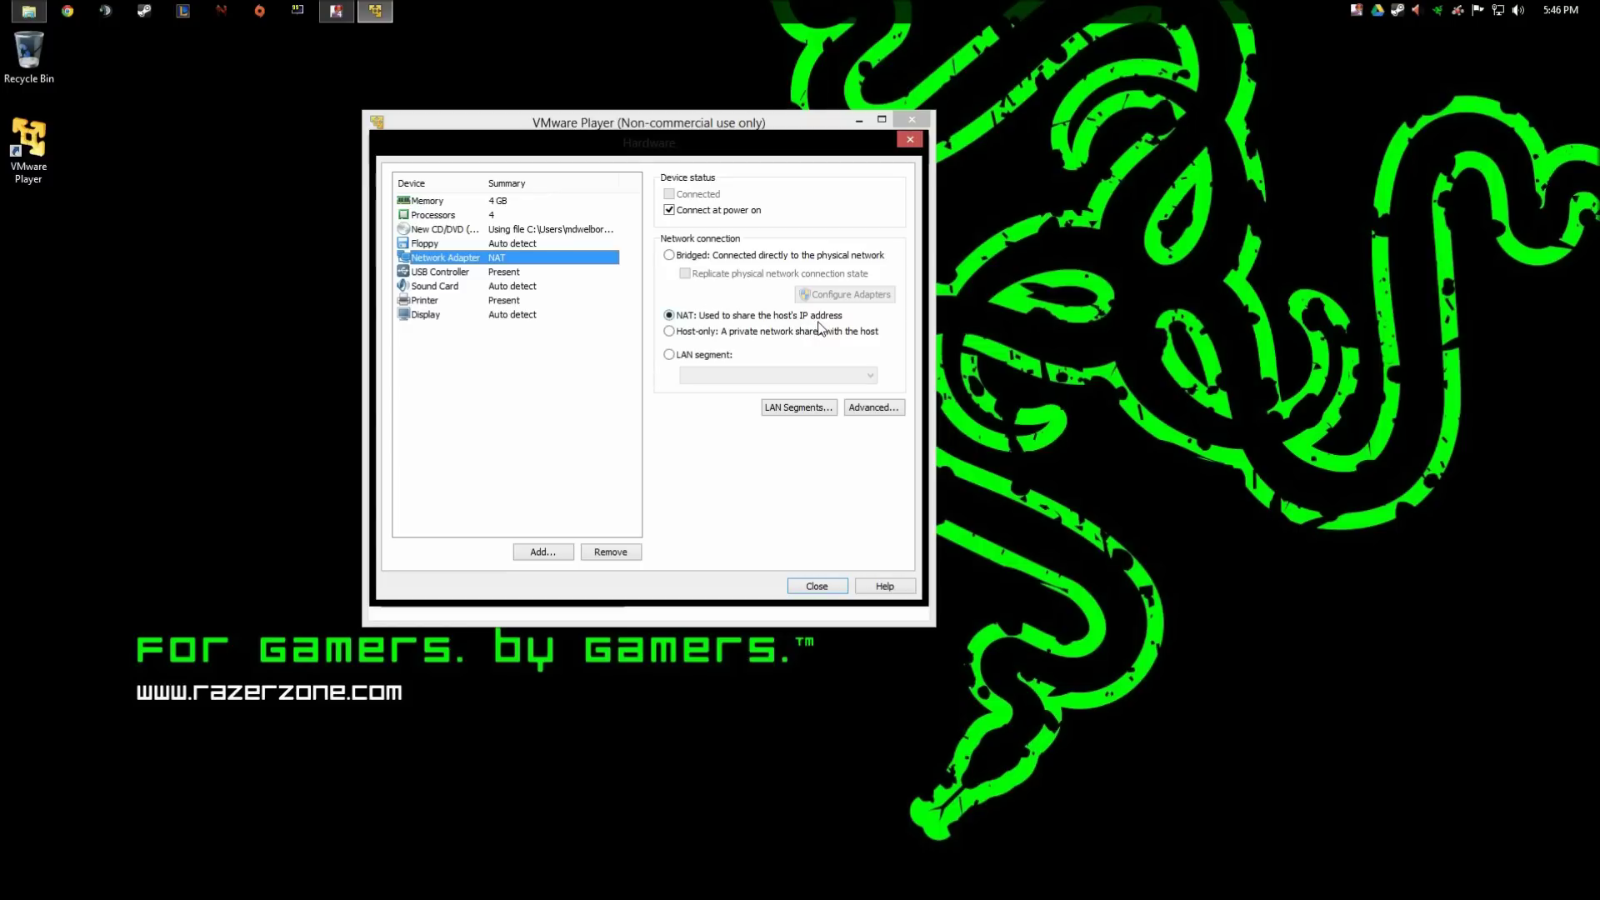
Switch the network connection to Bridged and close the hardware settings.
click(669, 255)
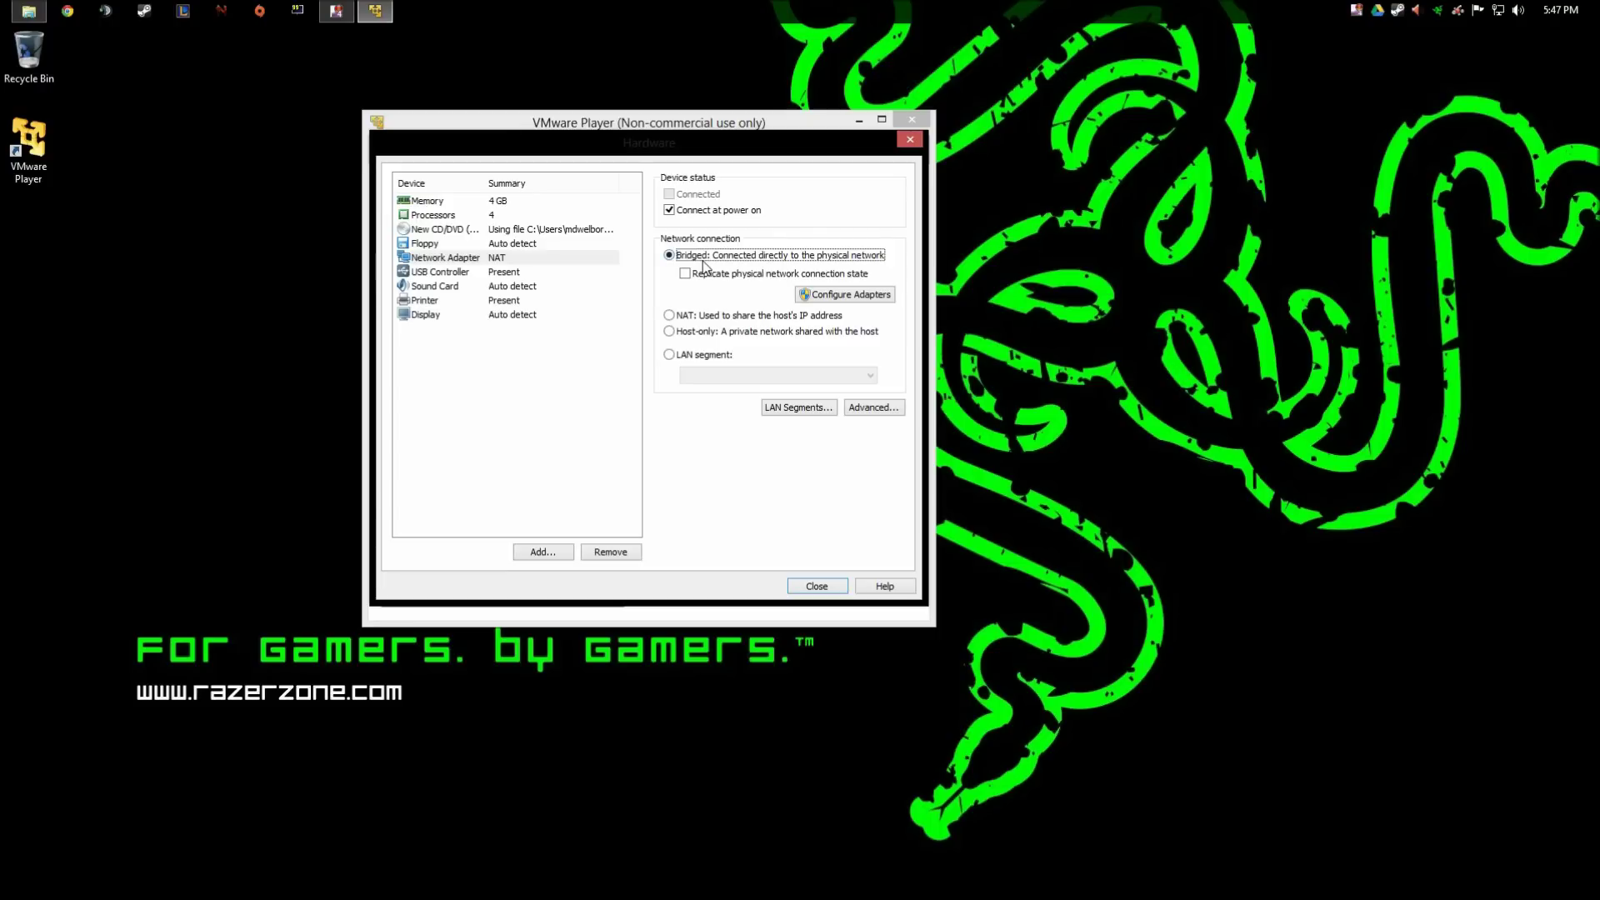
click(473, 318)
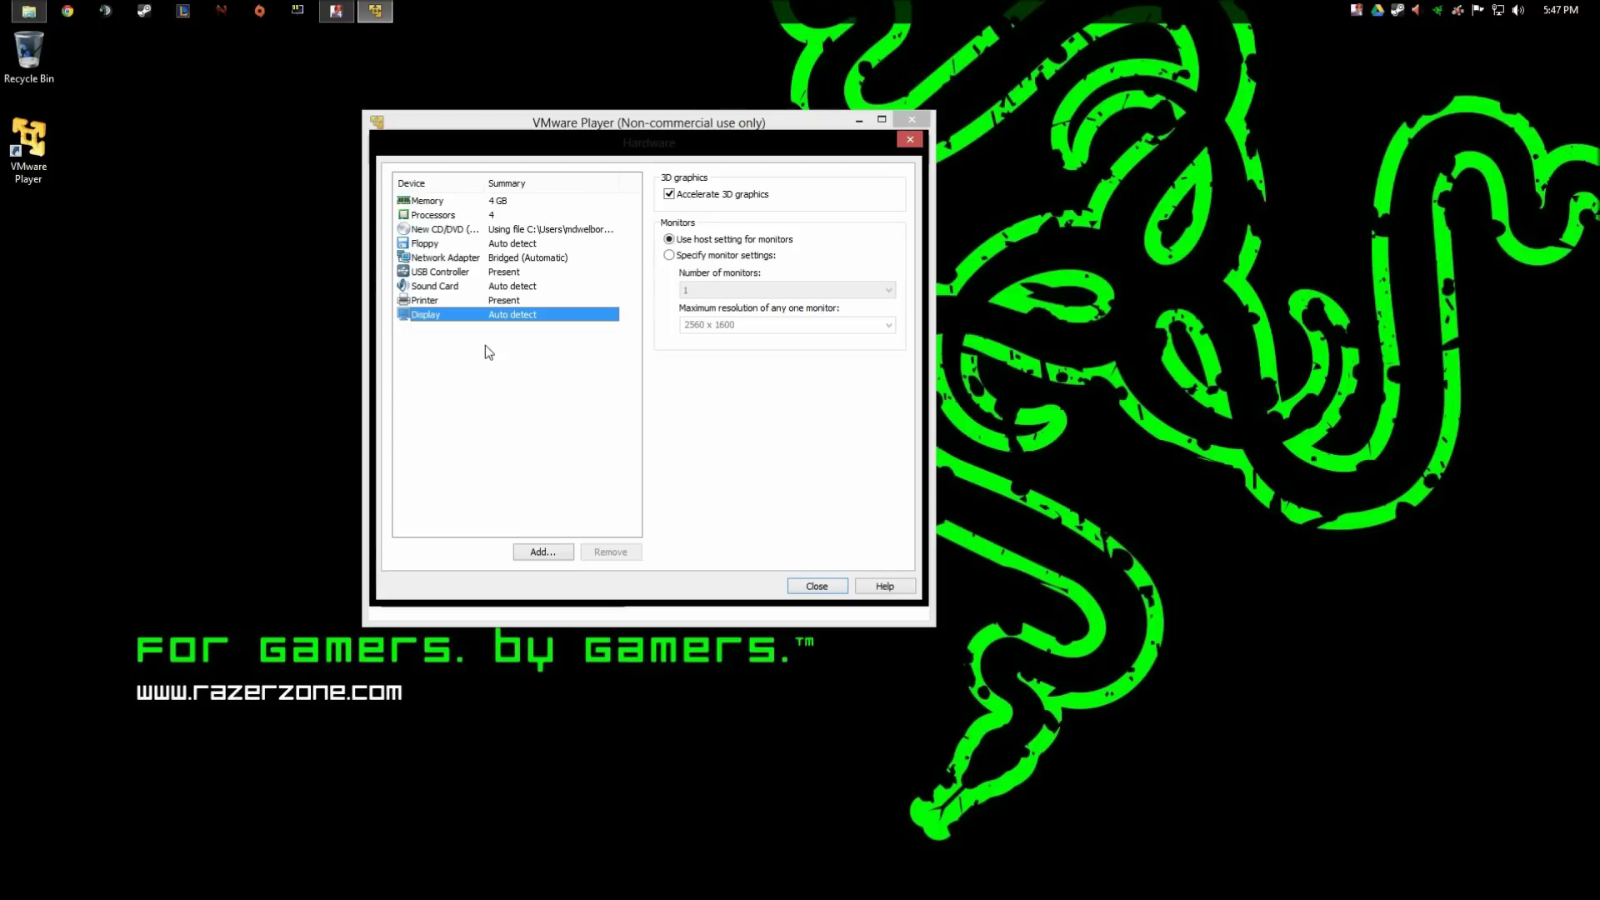
click(815, 586)
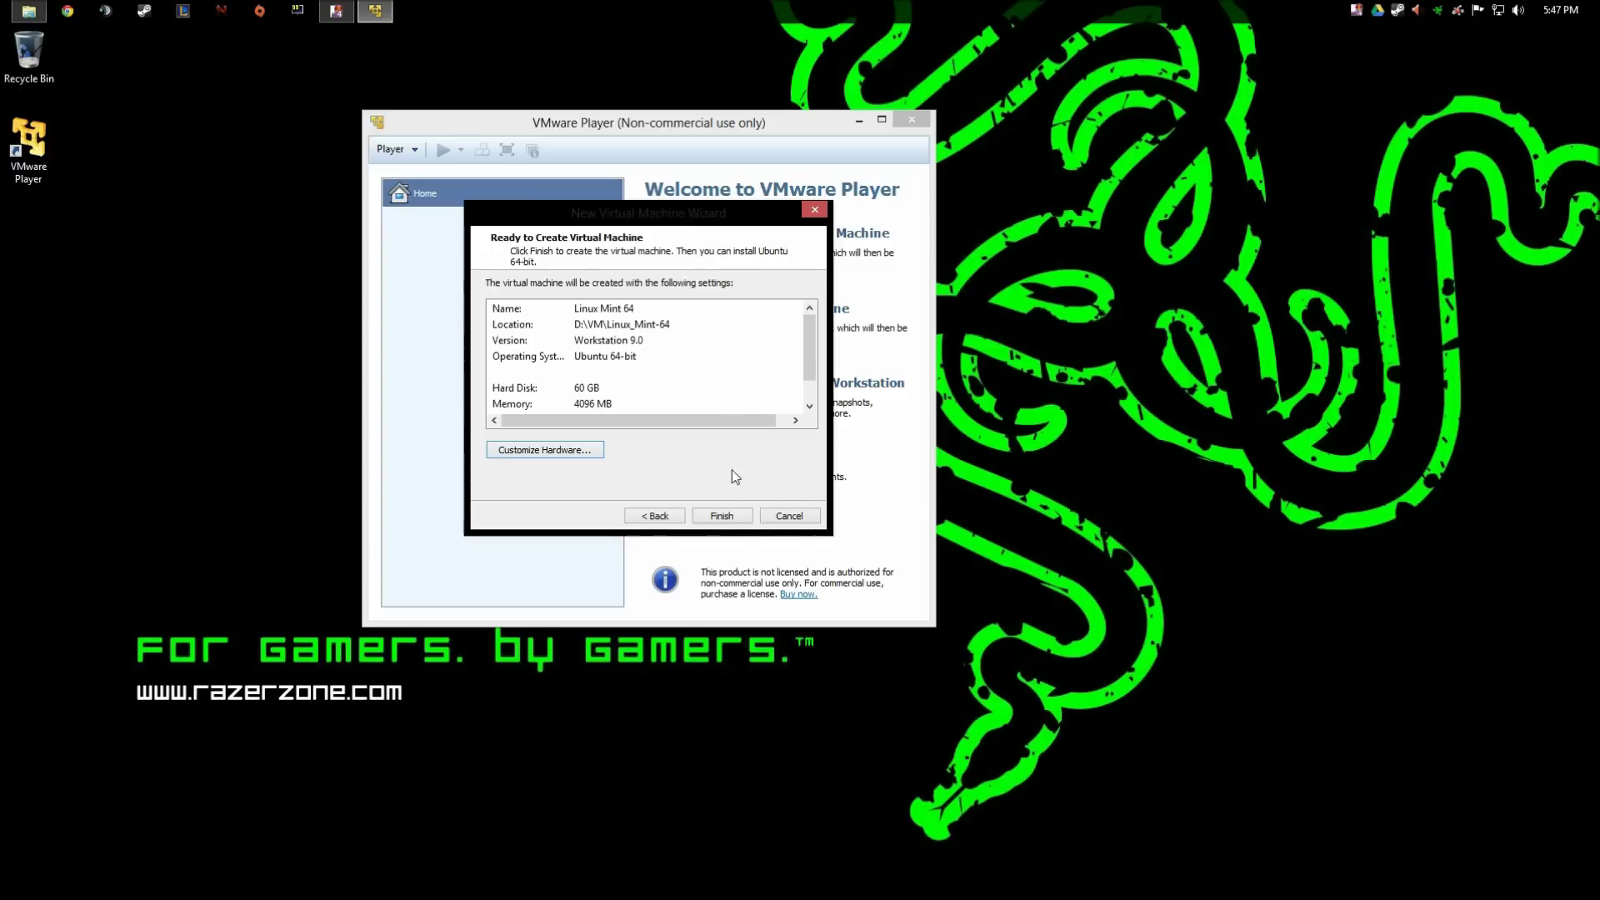
Finish creating Linux Mint 64, power it on, and choose Remind Me Later for VMware Tools.
click(715, 517)
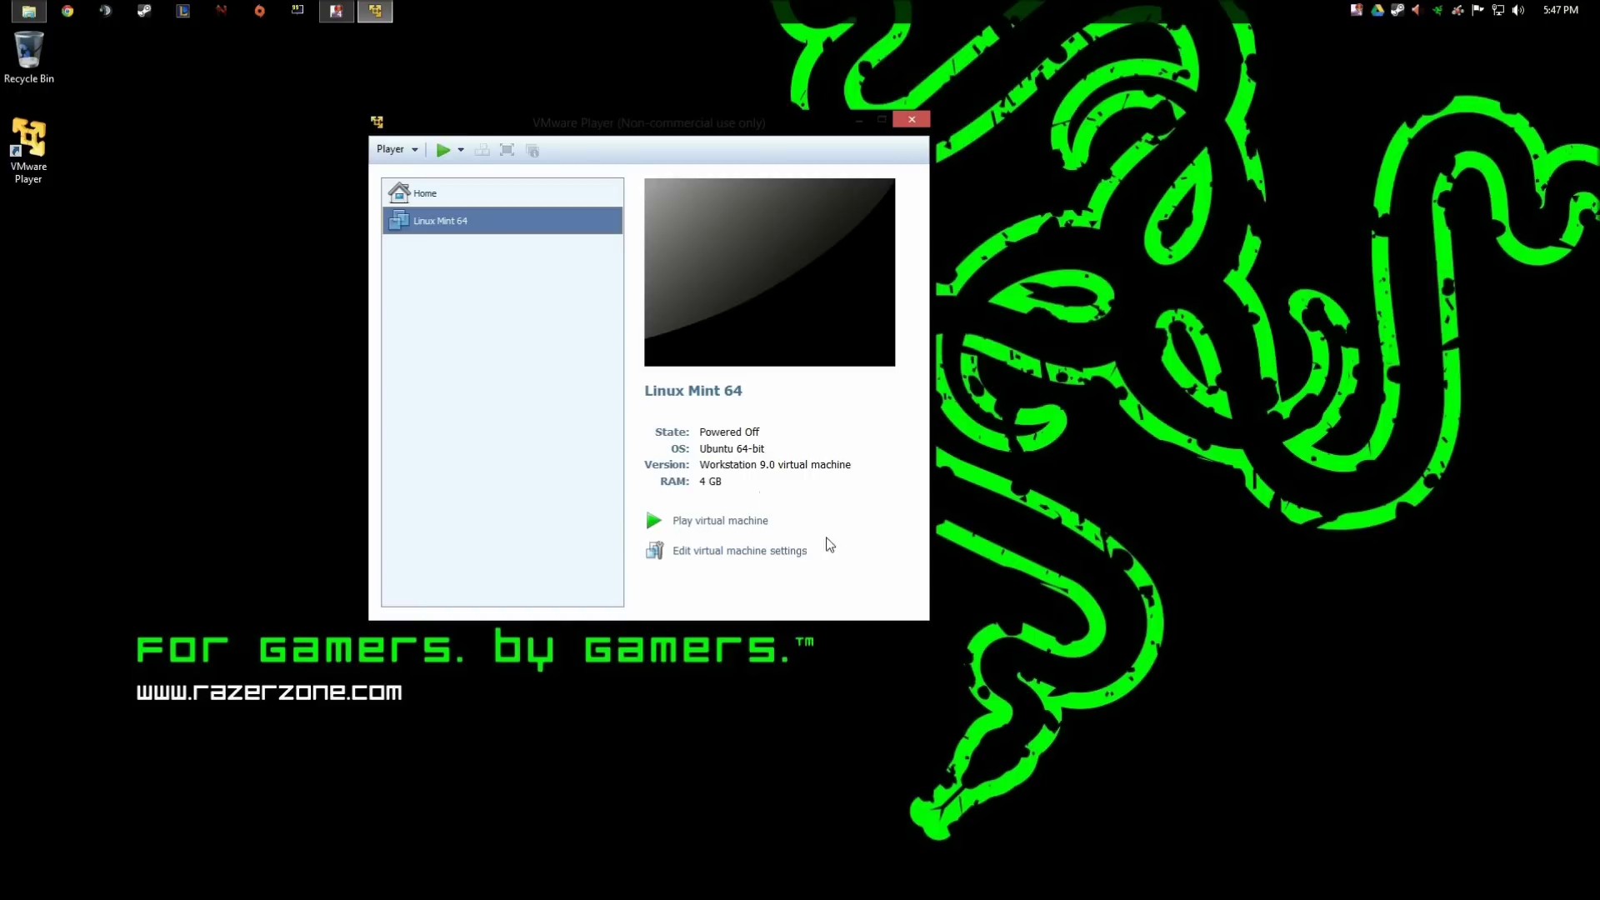
click(724, 522)
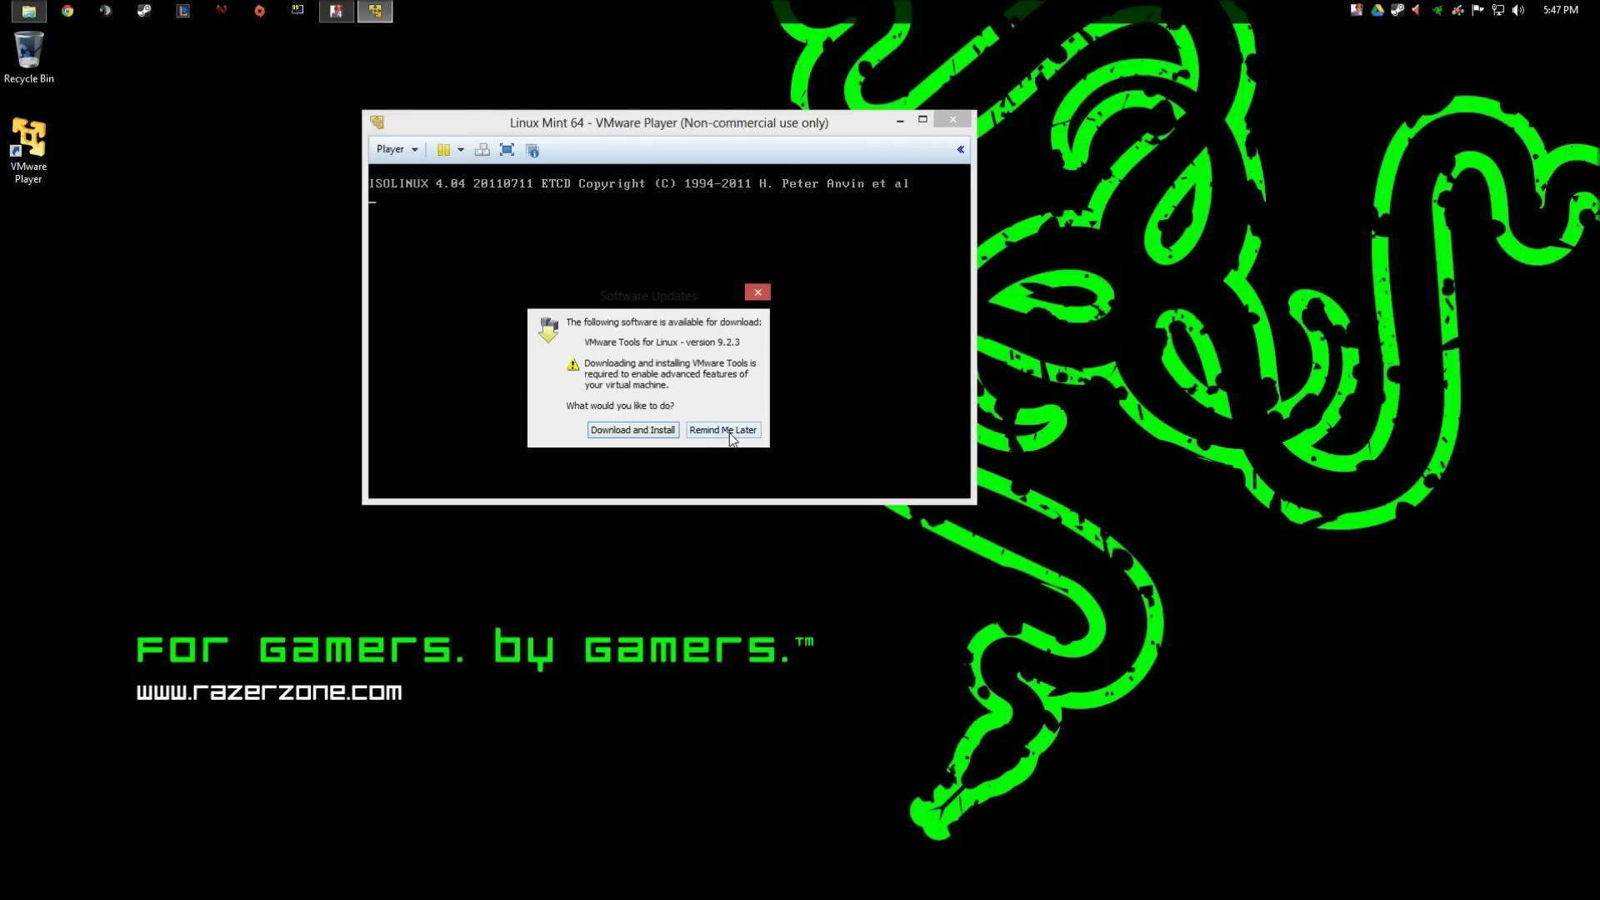
click(729, 433)
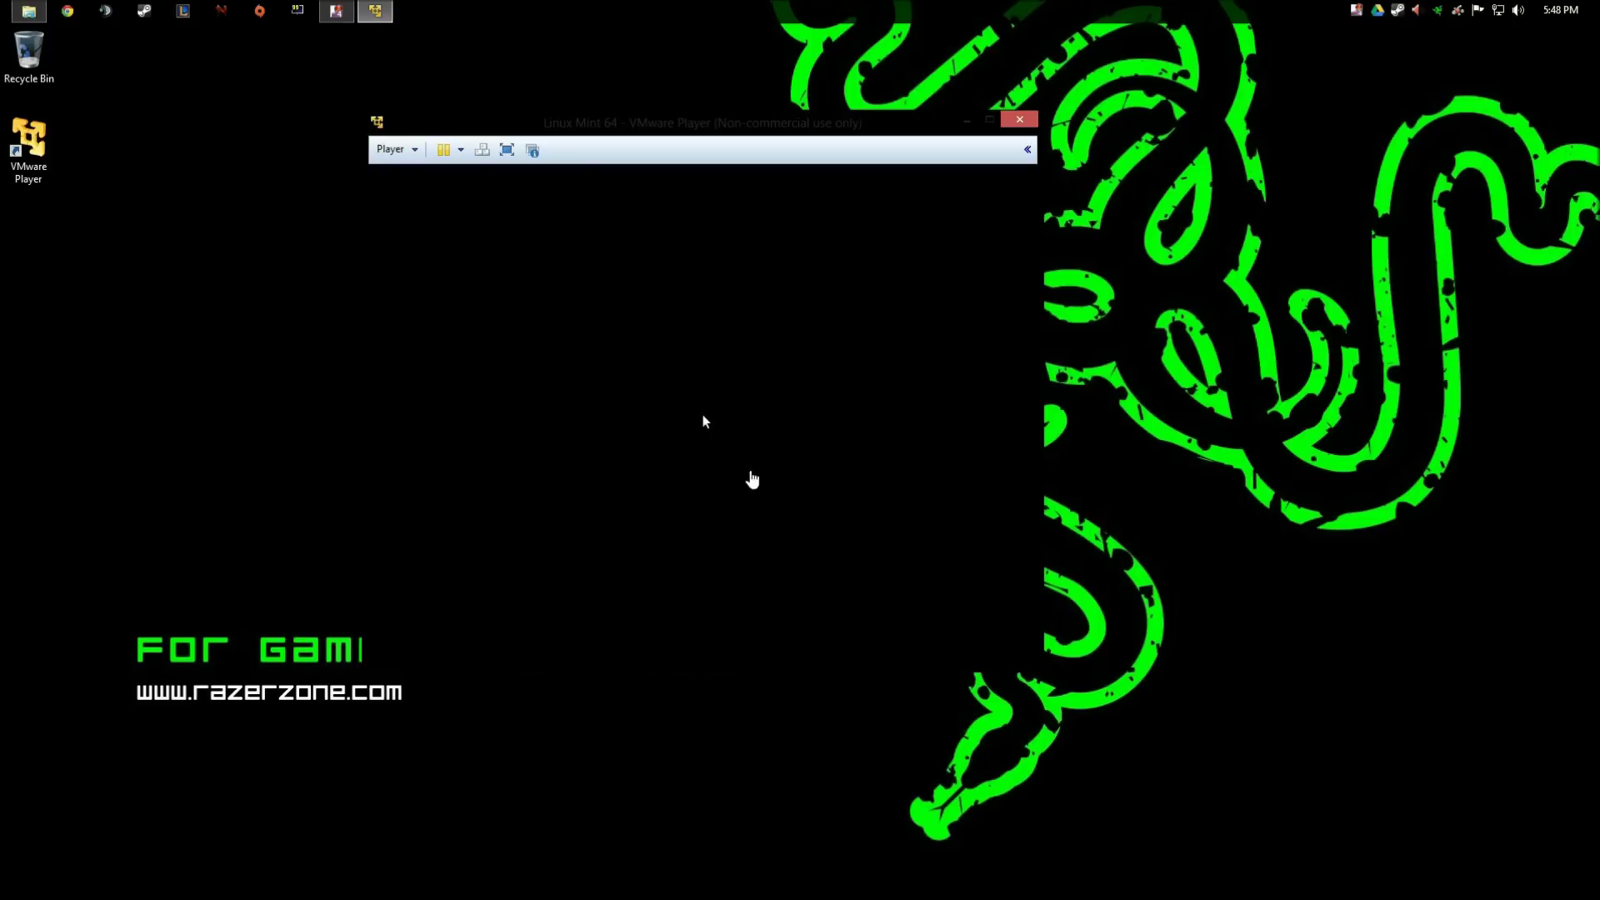
Capture the mouse, browse the Mint Menu's System Tools, then launch the Linux Mint installer.
click(691, 385)
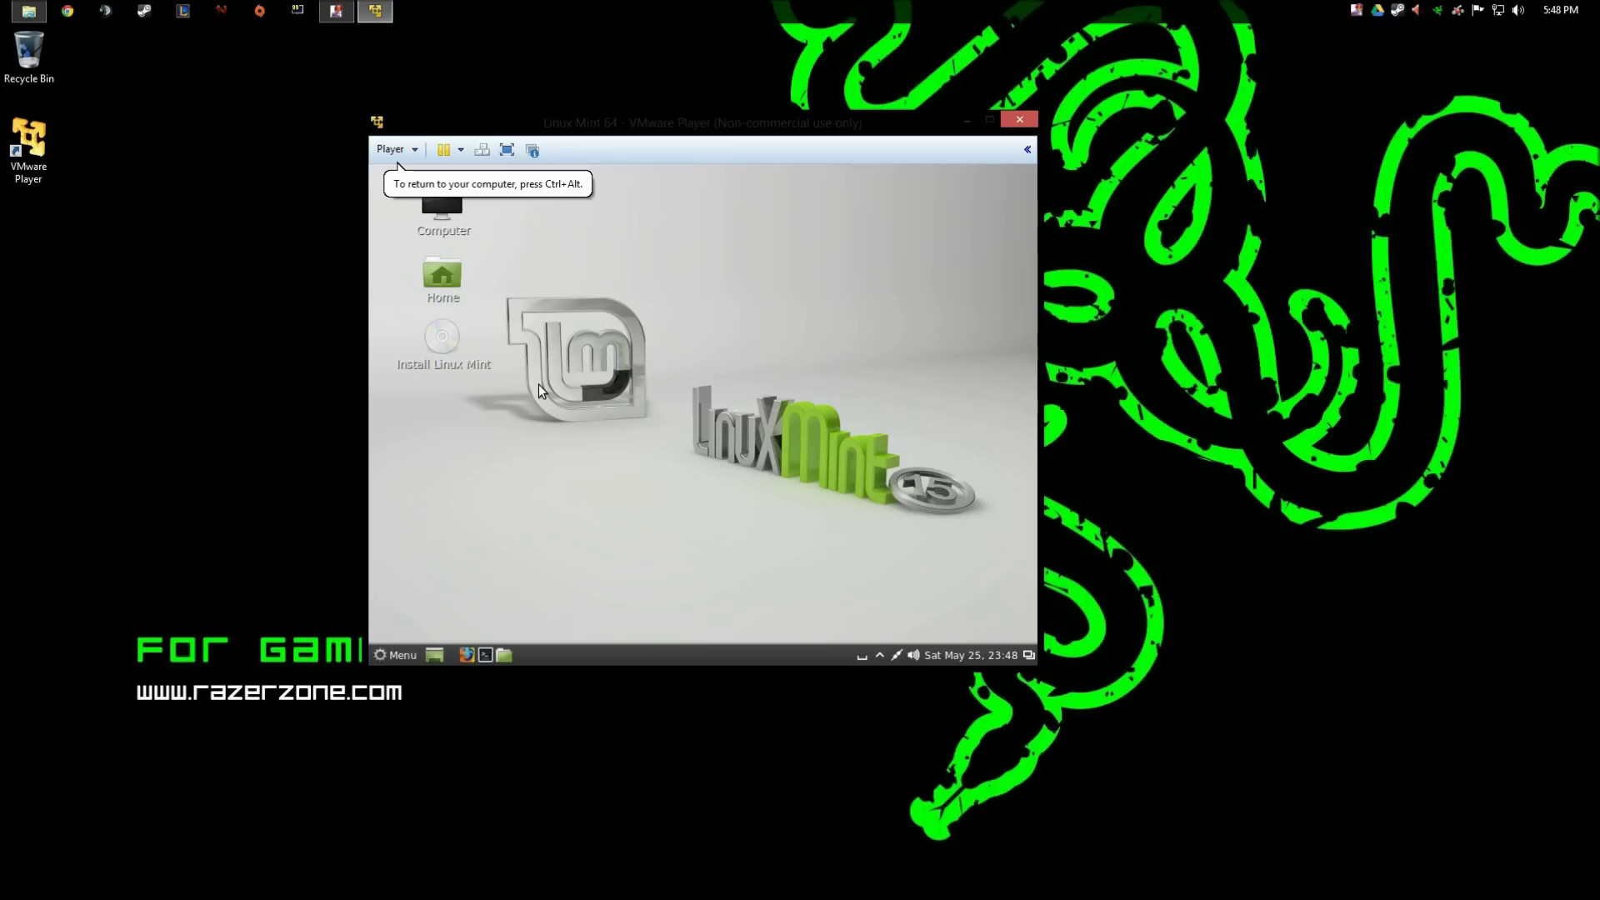
click(398, 656)
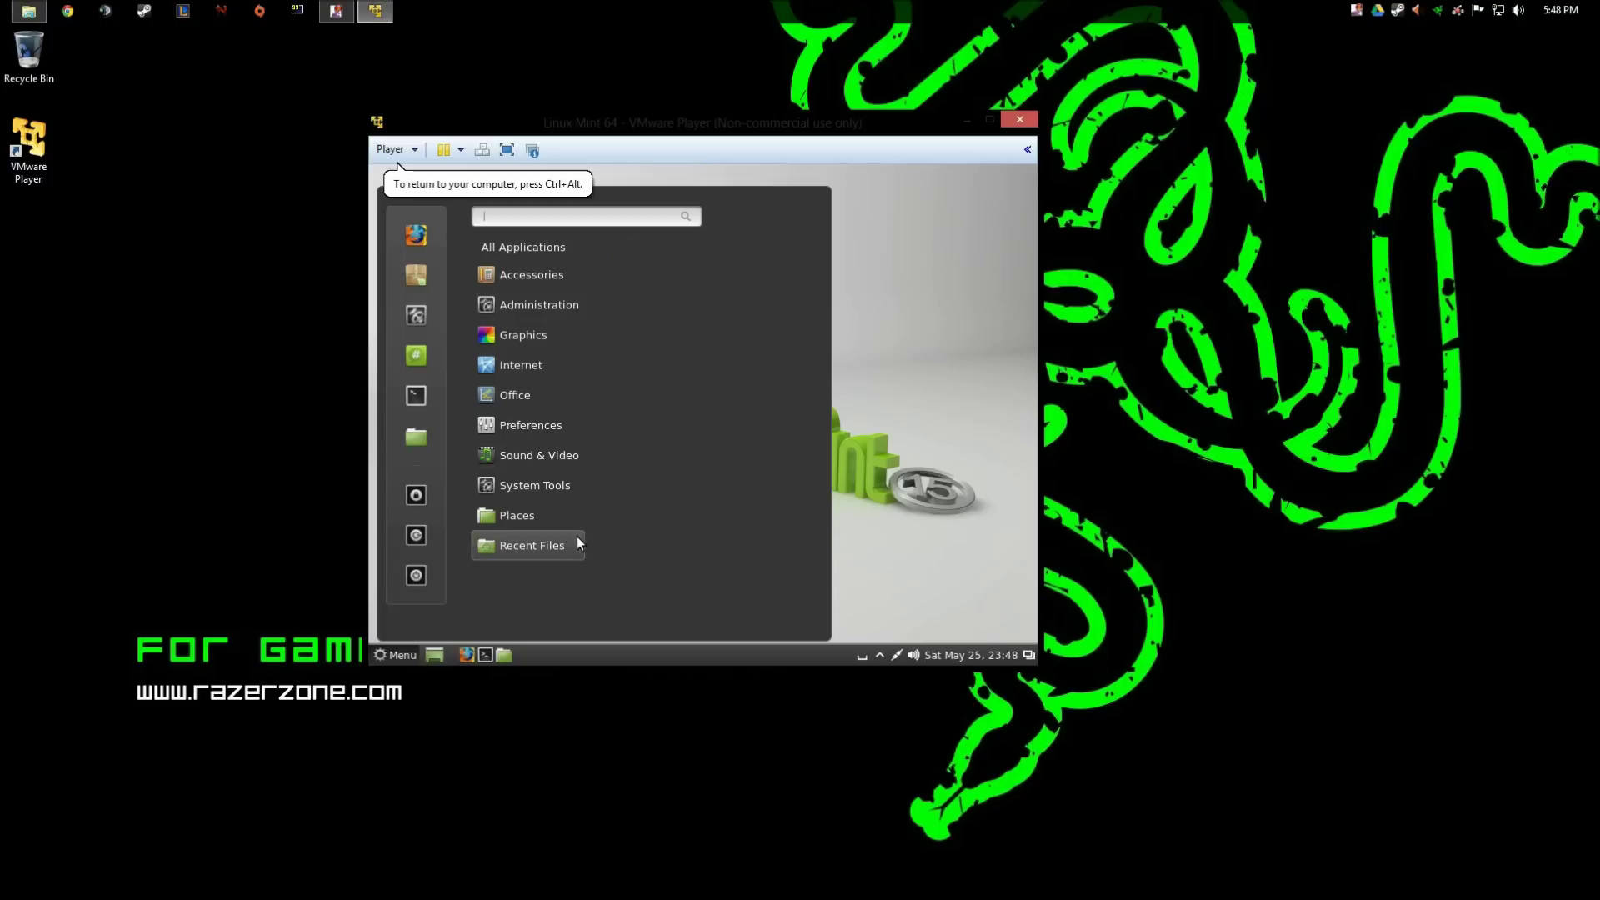
mouse_move(537, 477)
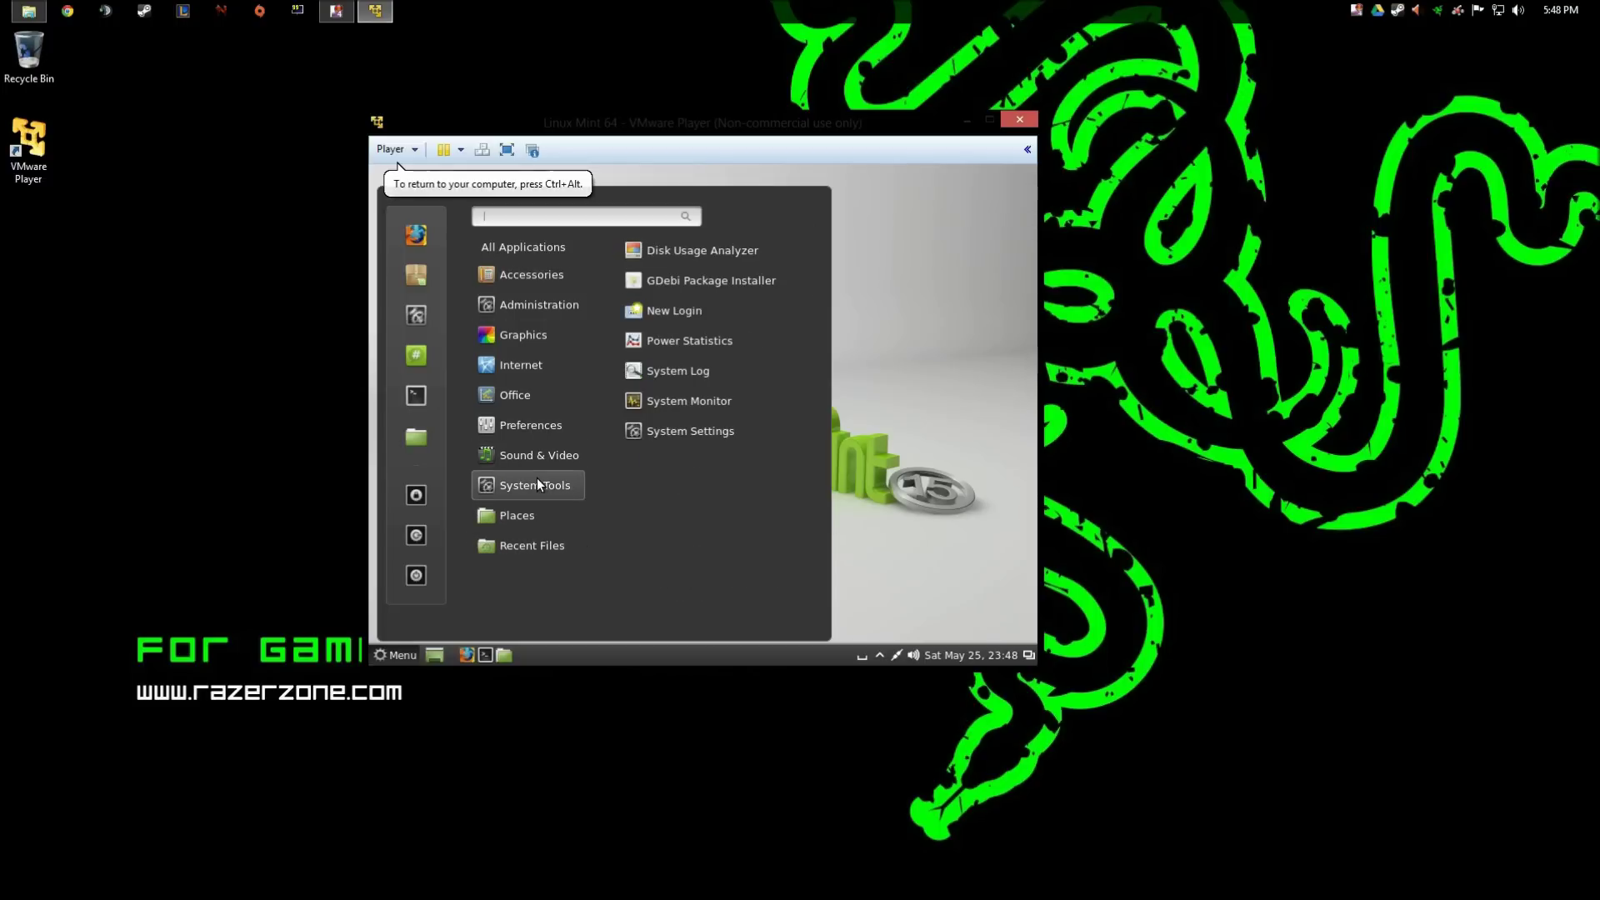
click(949, 265)
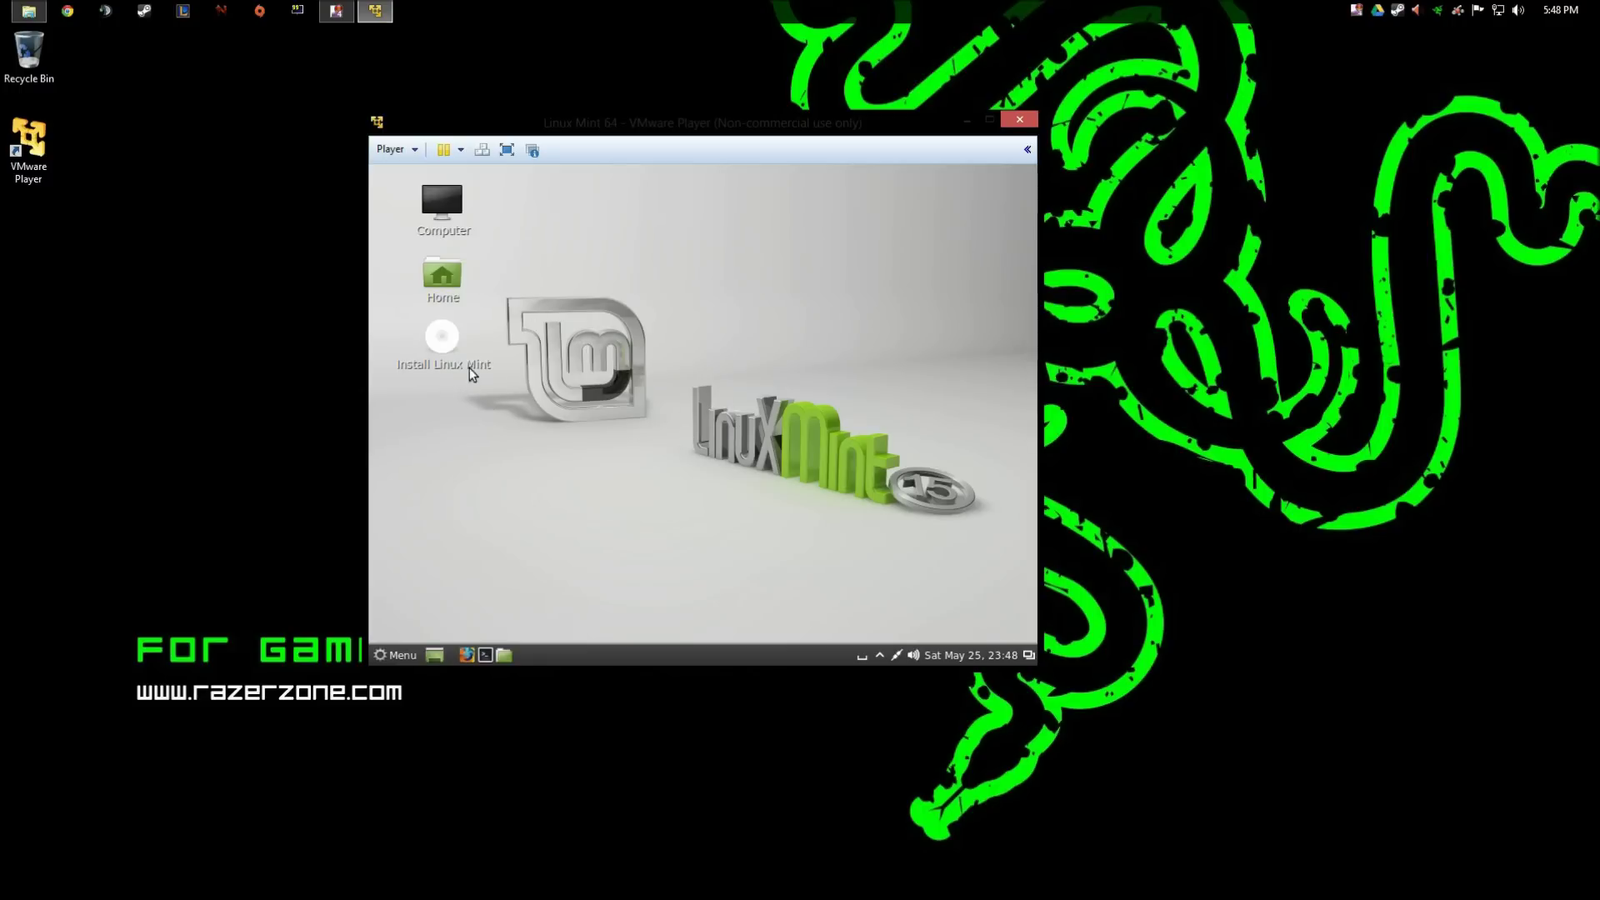
click(448, 337)
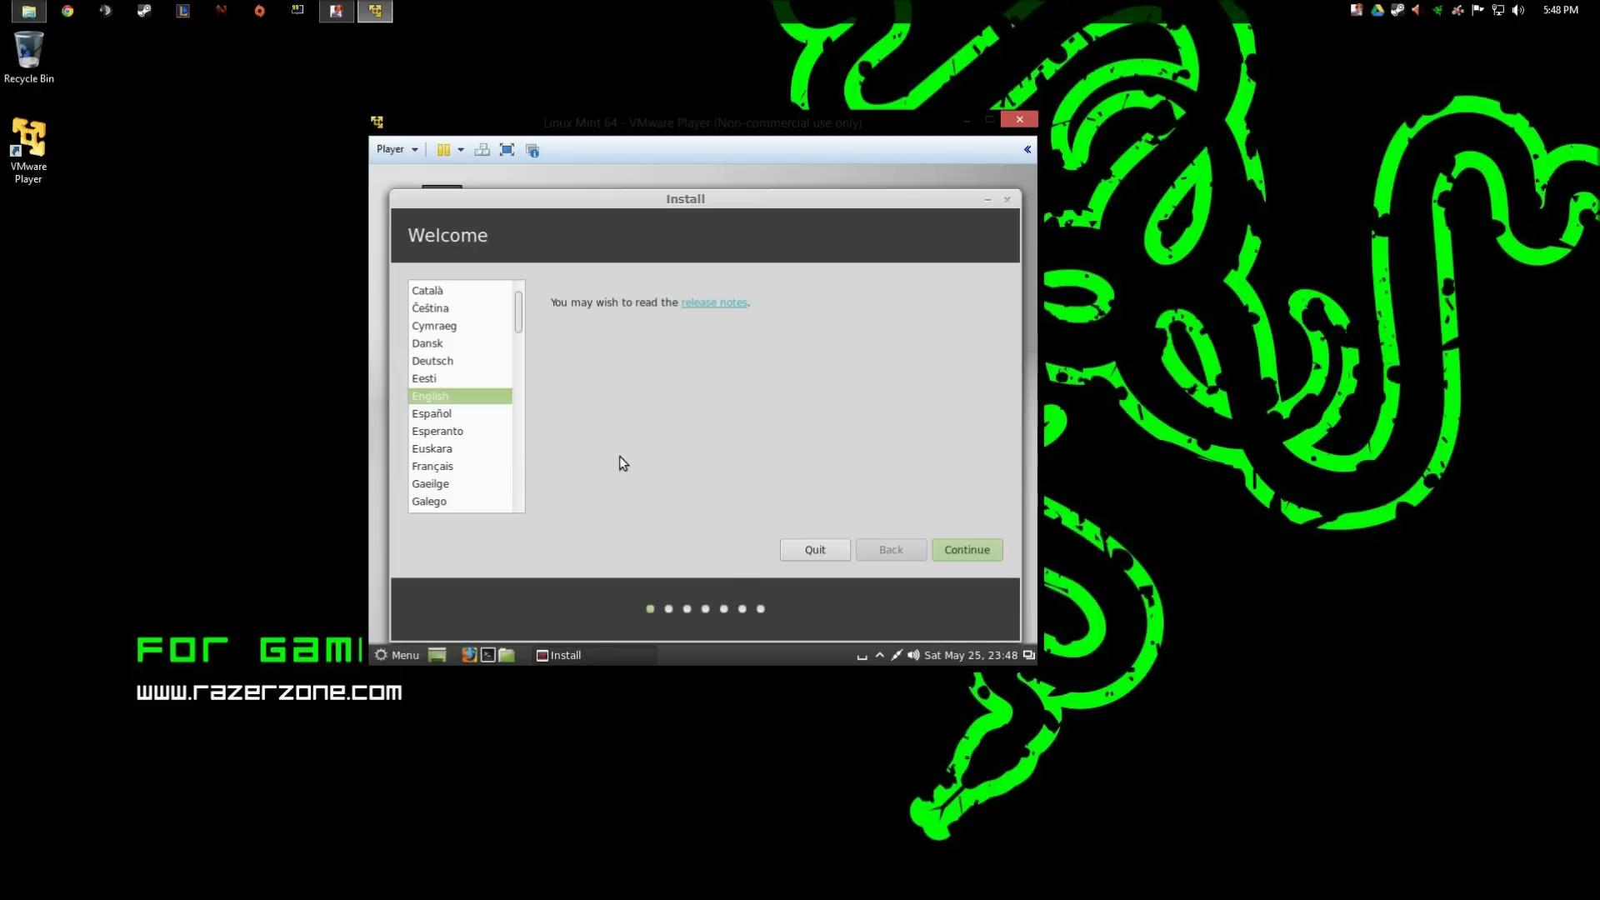
Keep English, pass the requirements check, and choose Erase disk and Install Now.
click(962, 549)
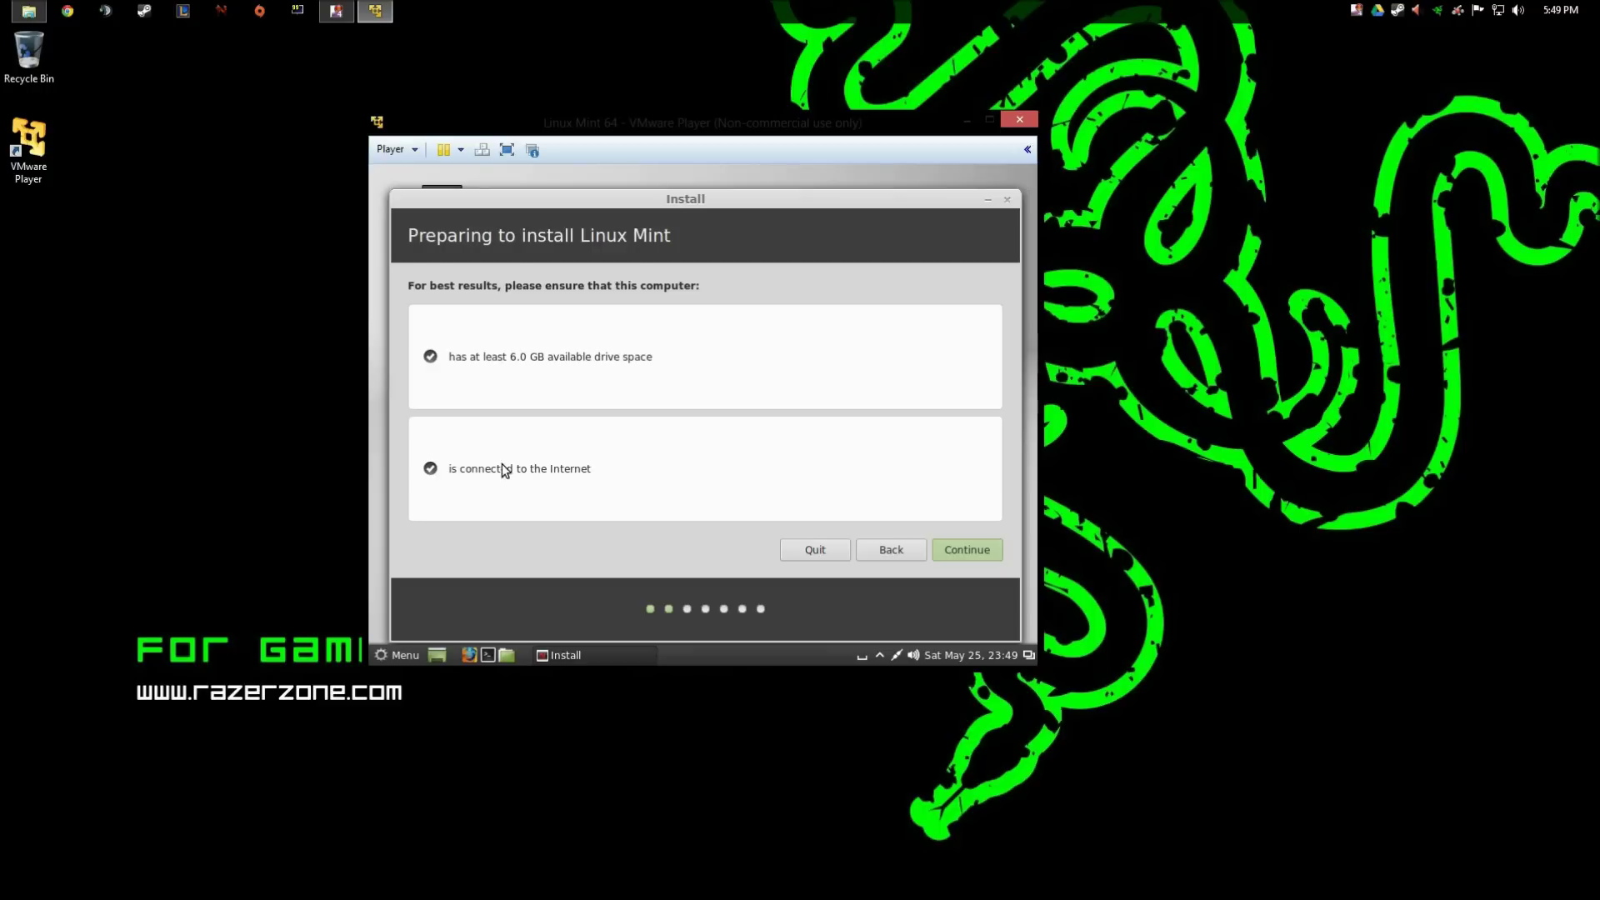
click(970, 553)
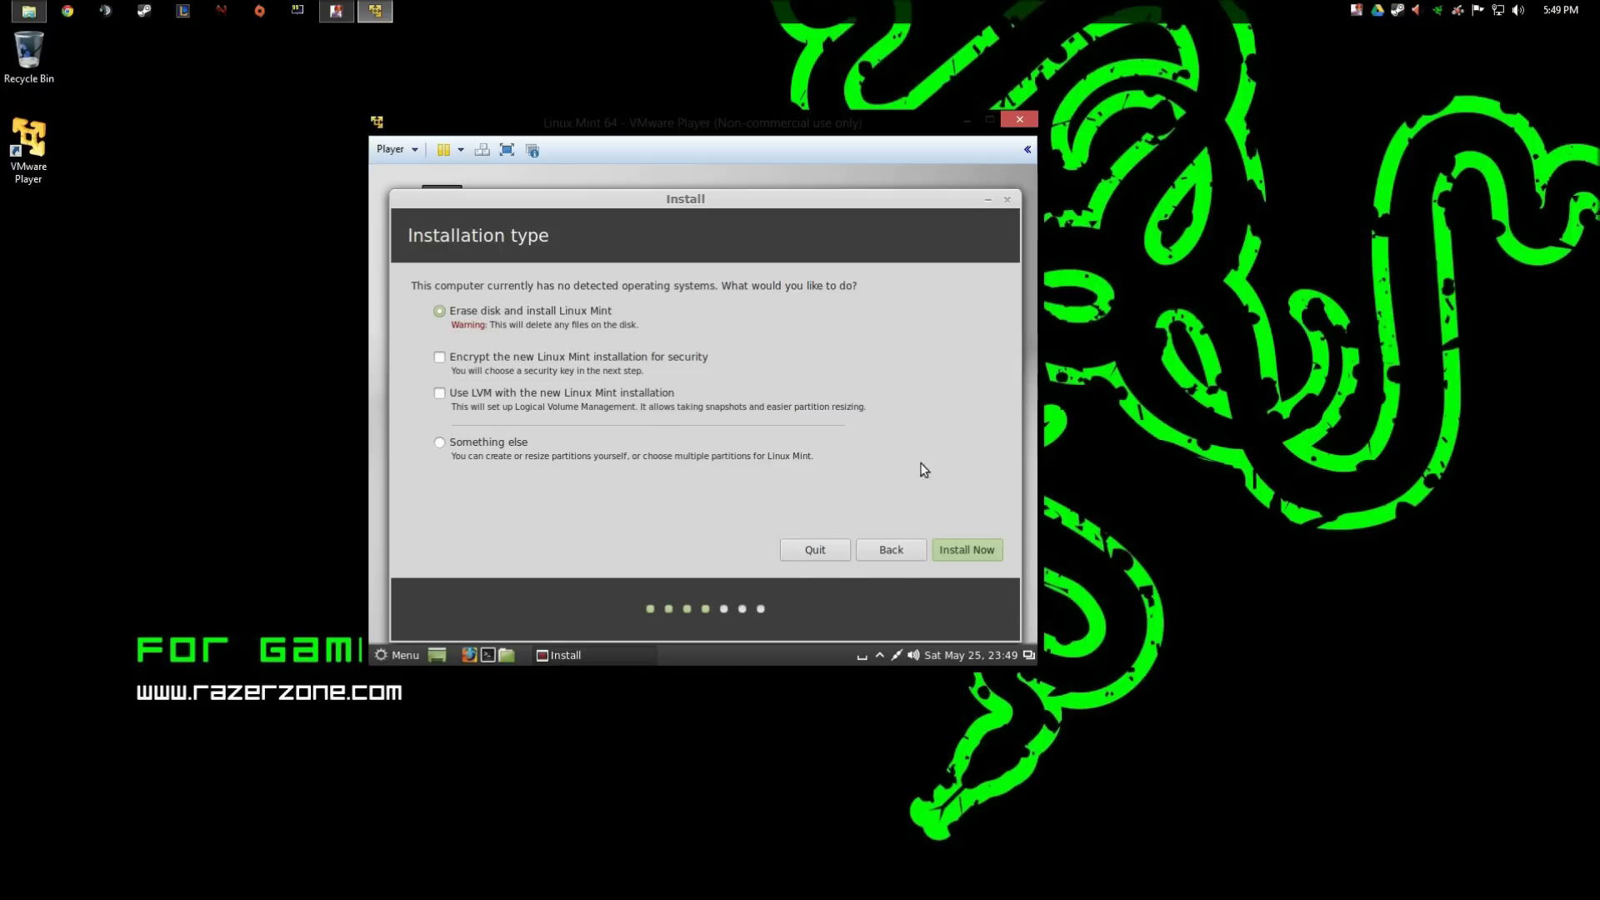
click(969, 556)
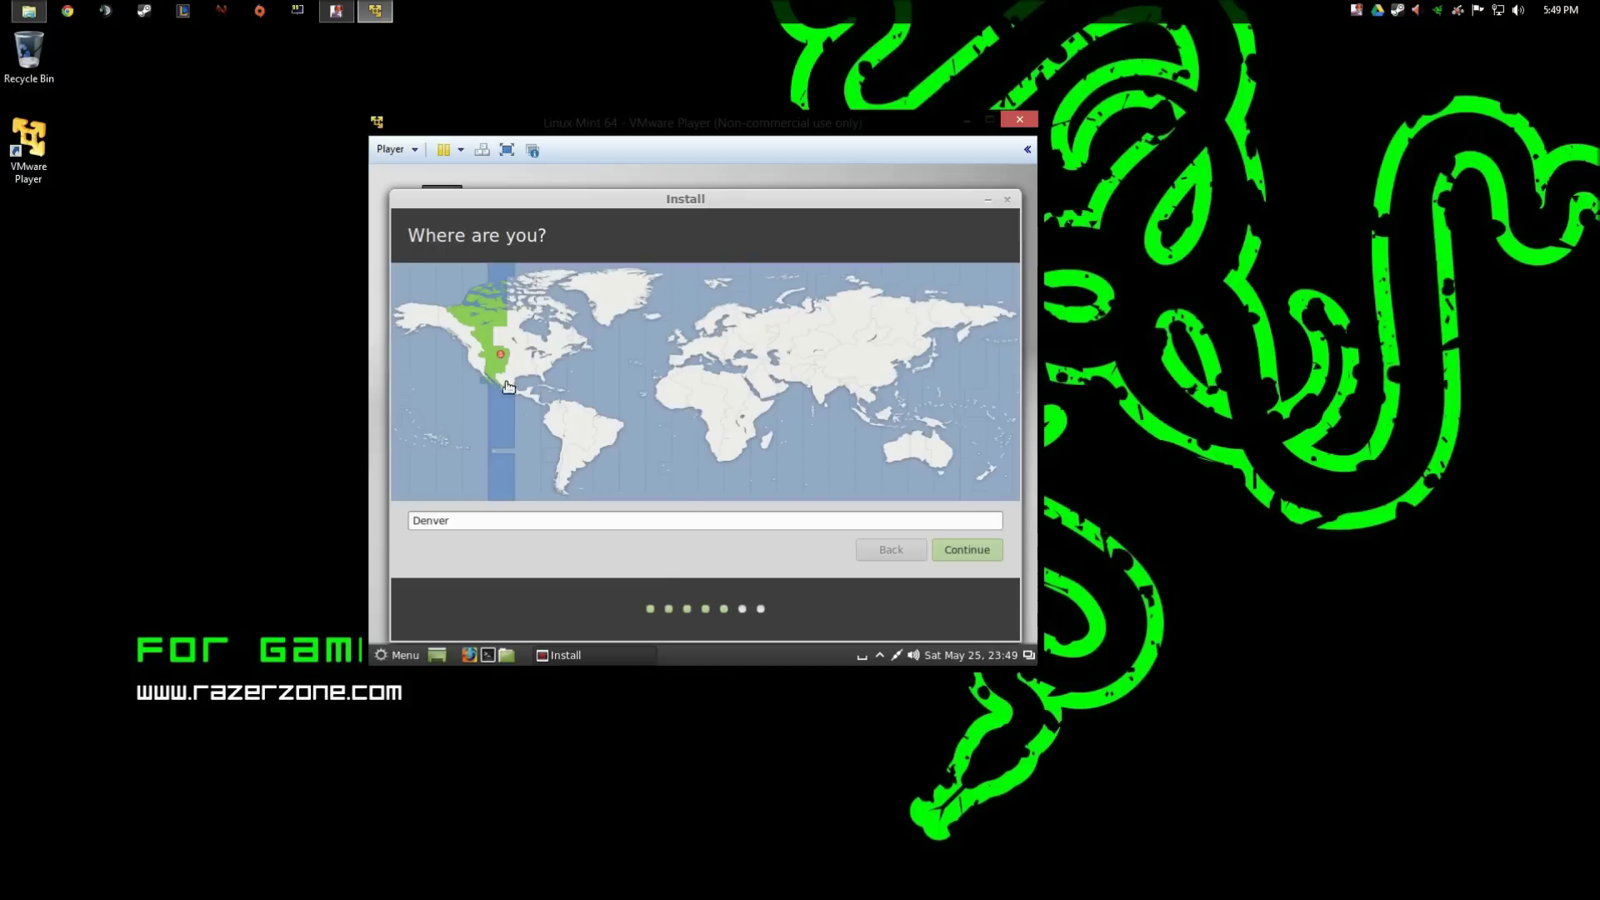
Set the time zone to Boise and keep the English (US) keyboard layout.
click(481, 358)
click(984, 553)
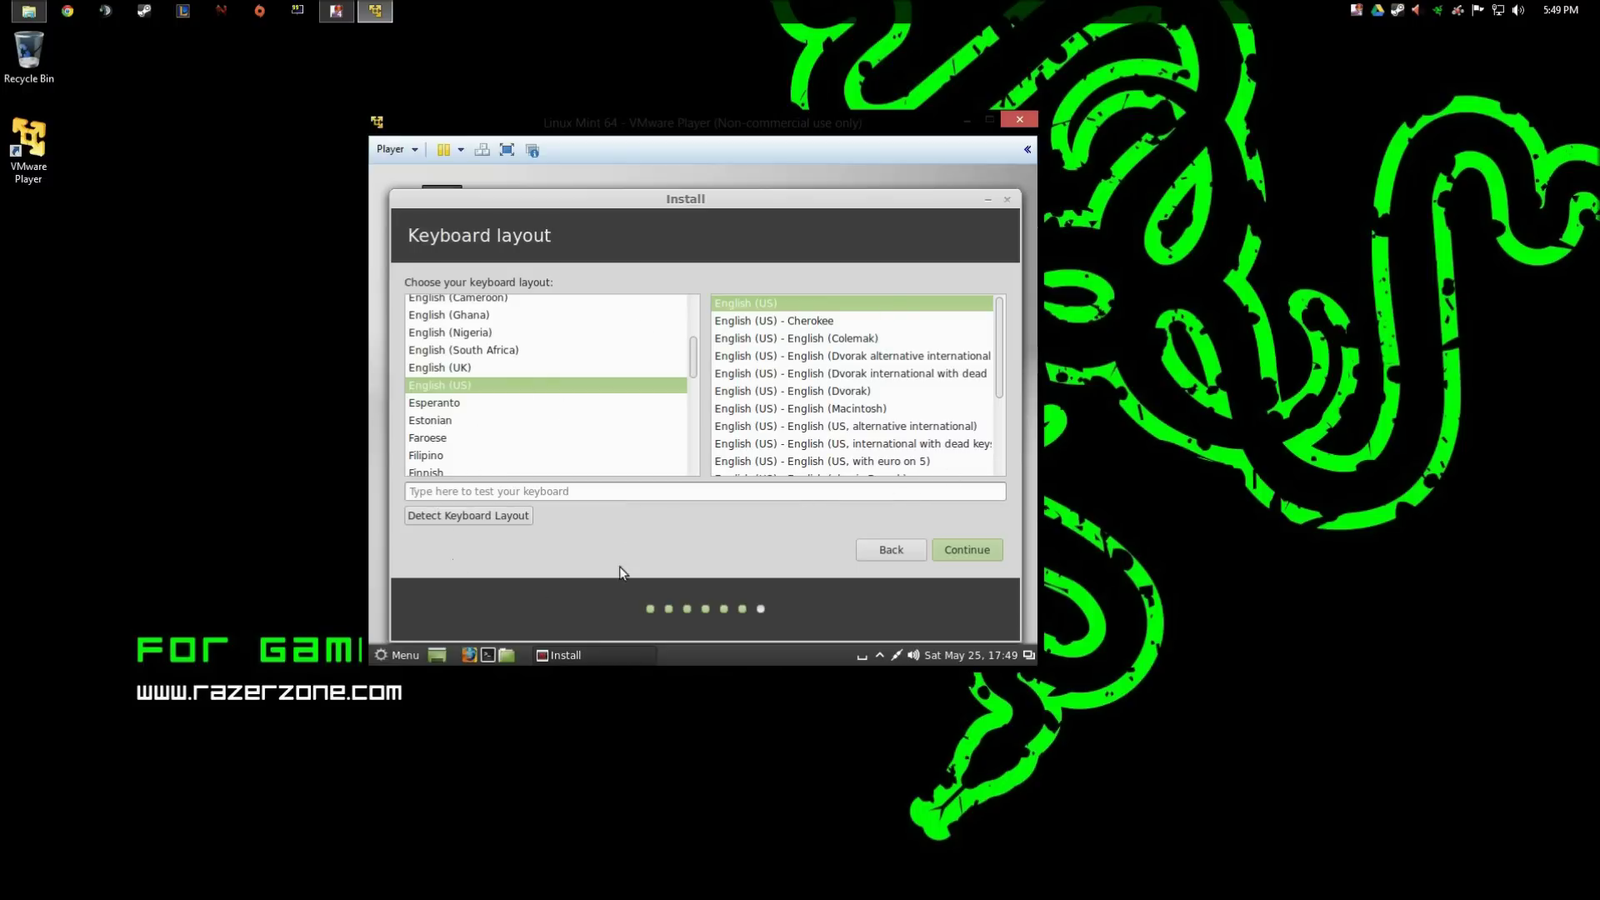
click(977, 552)
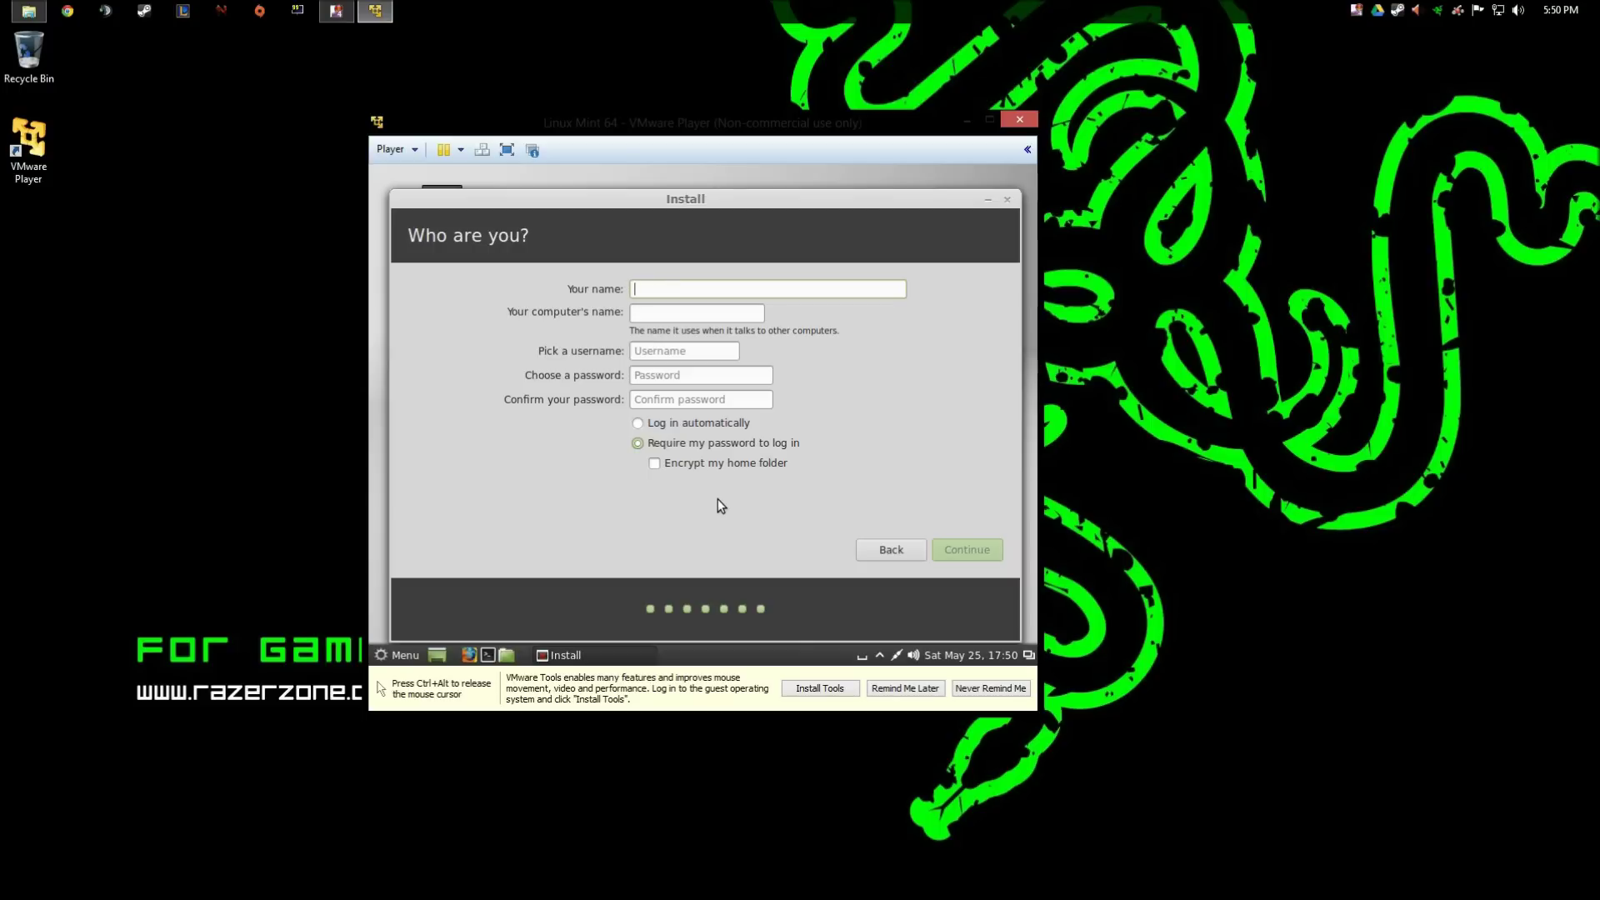
Enter the user's full name and set the computer name to VirtualMint.
text(Mathew Welborn)
key(Tab)
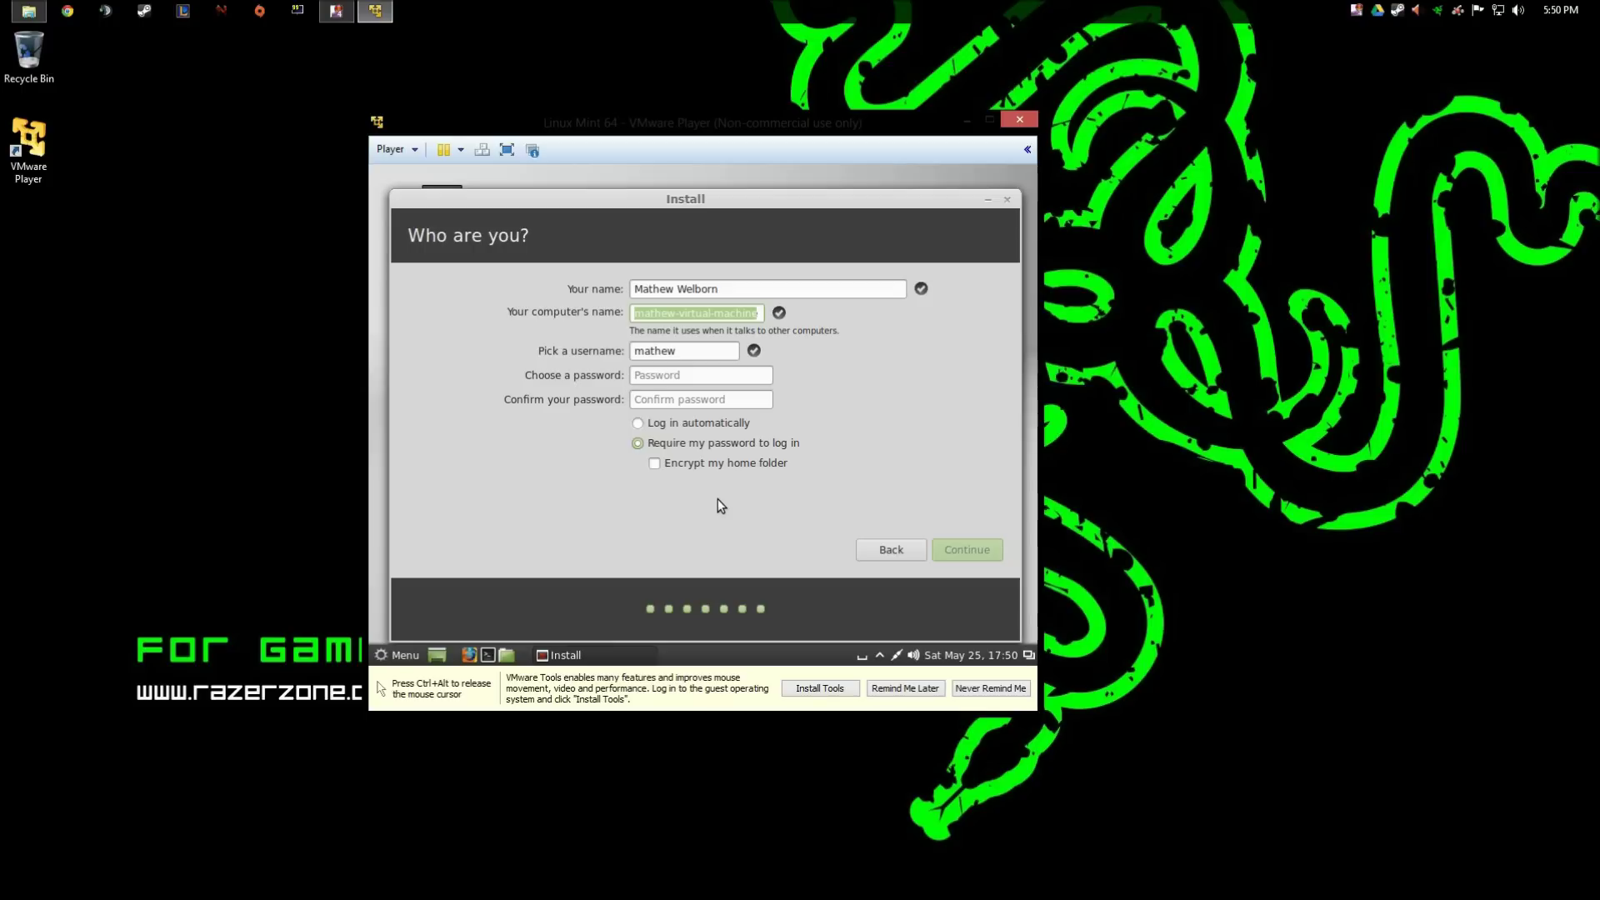
text(D)
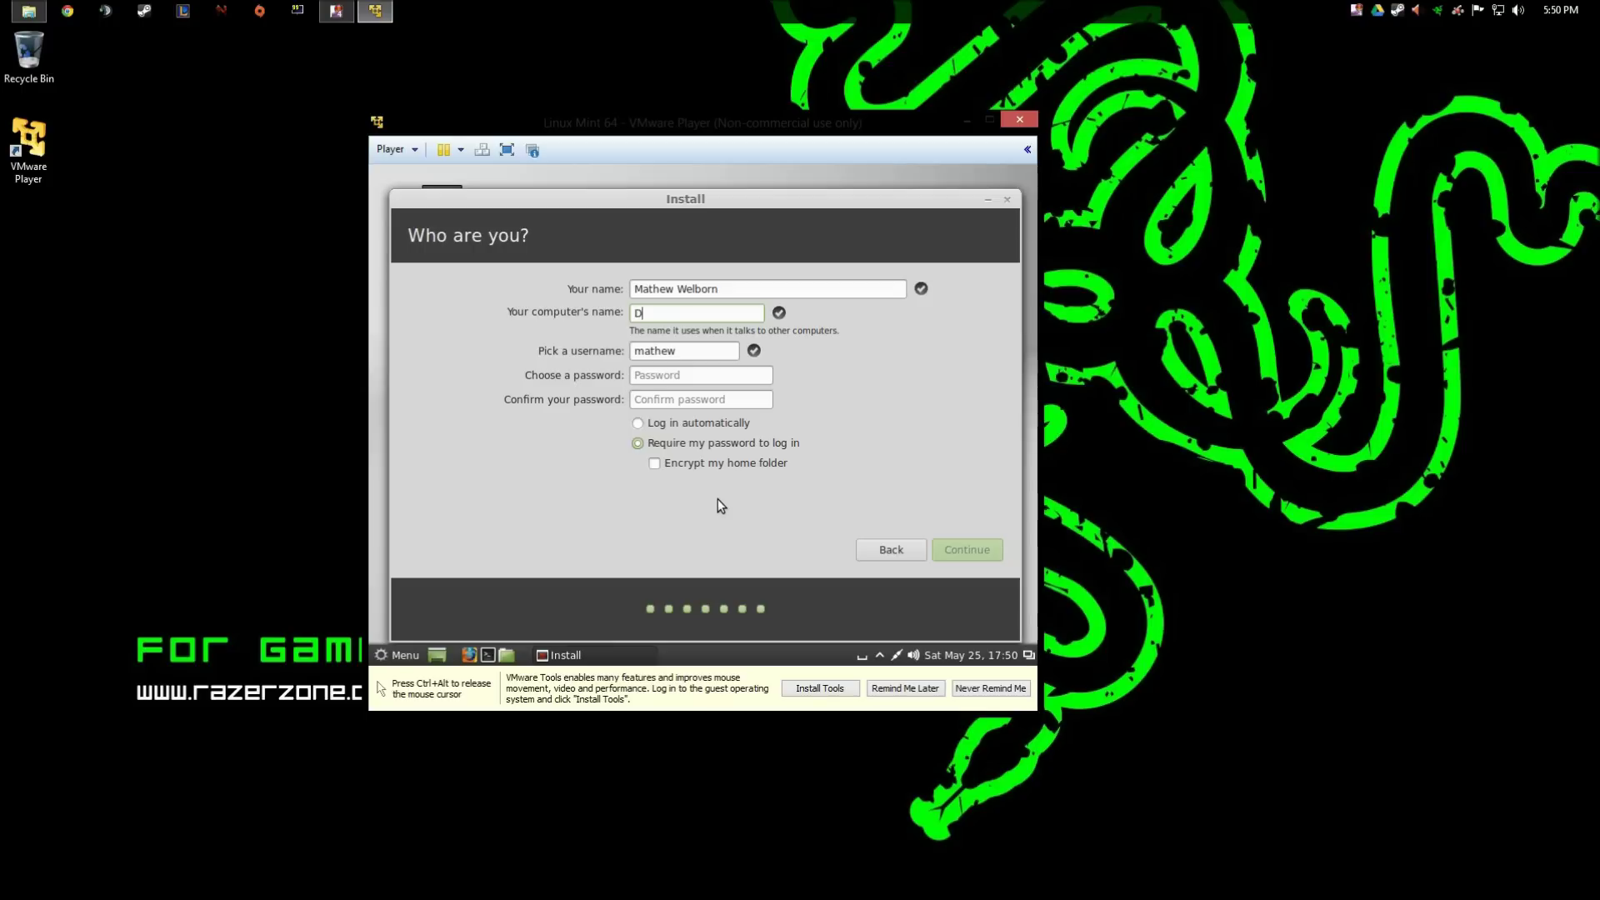
key(BackSpace)
text(VirtualMint)
key(Tab)
Enter the username and password twice, then submit to start copying files.
text(mdwelborn)
key(Tab)
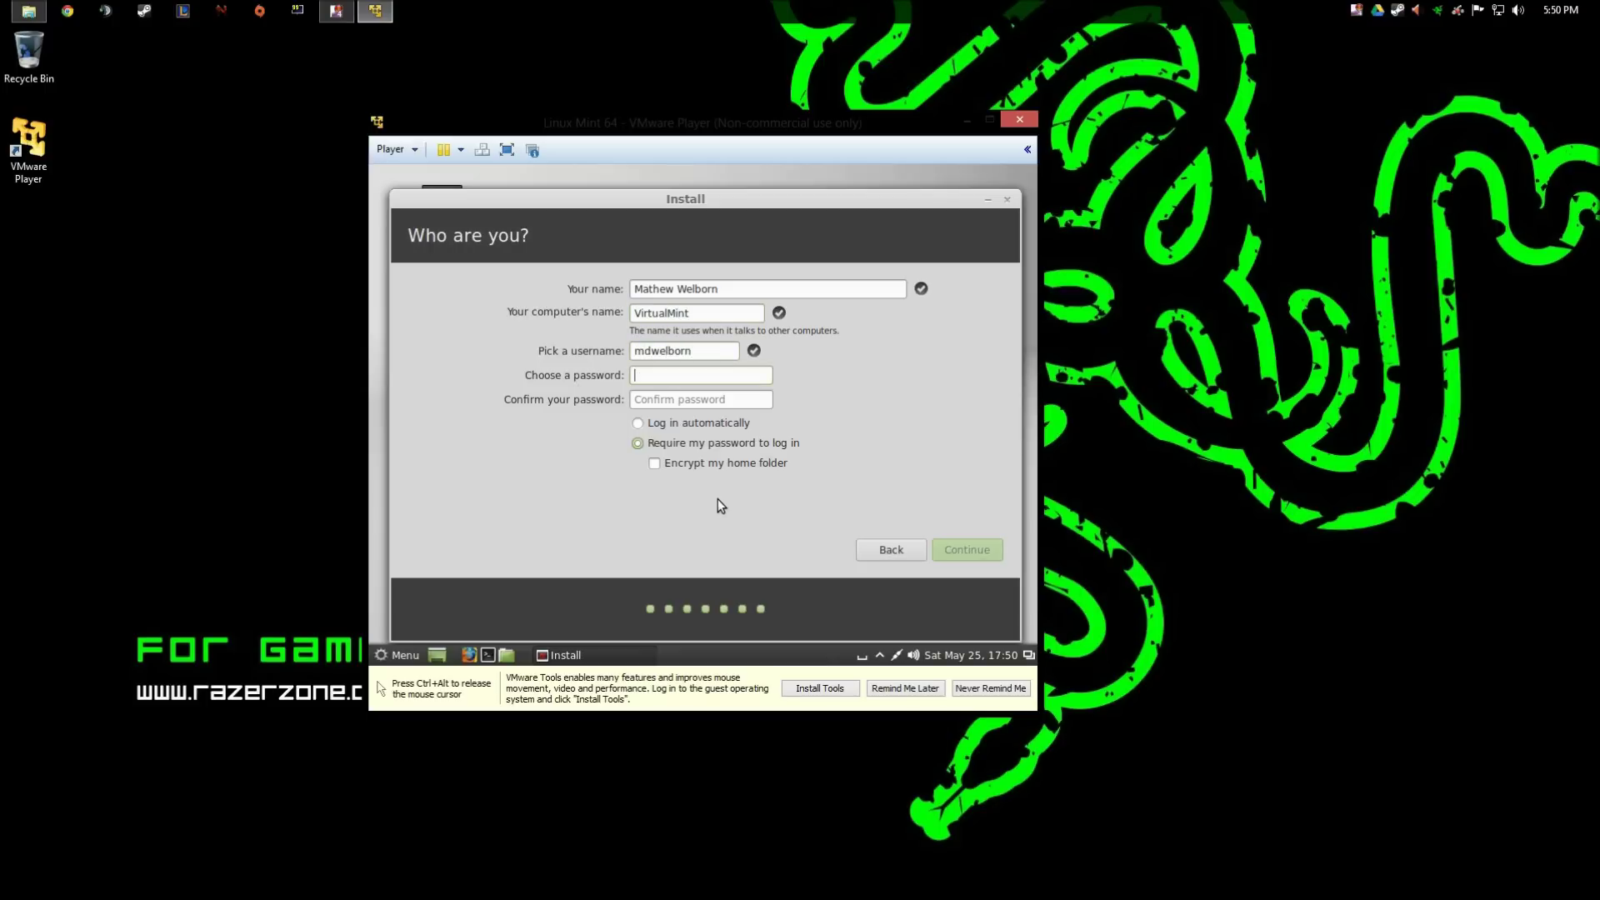
text(*************)
key(Tab)
text(***)
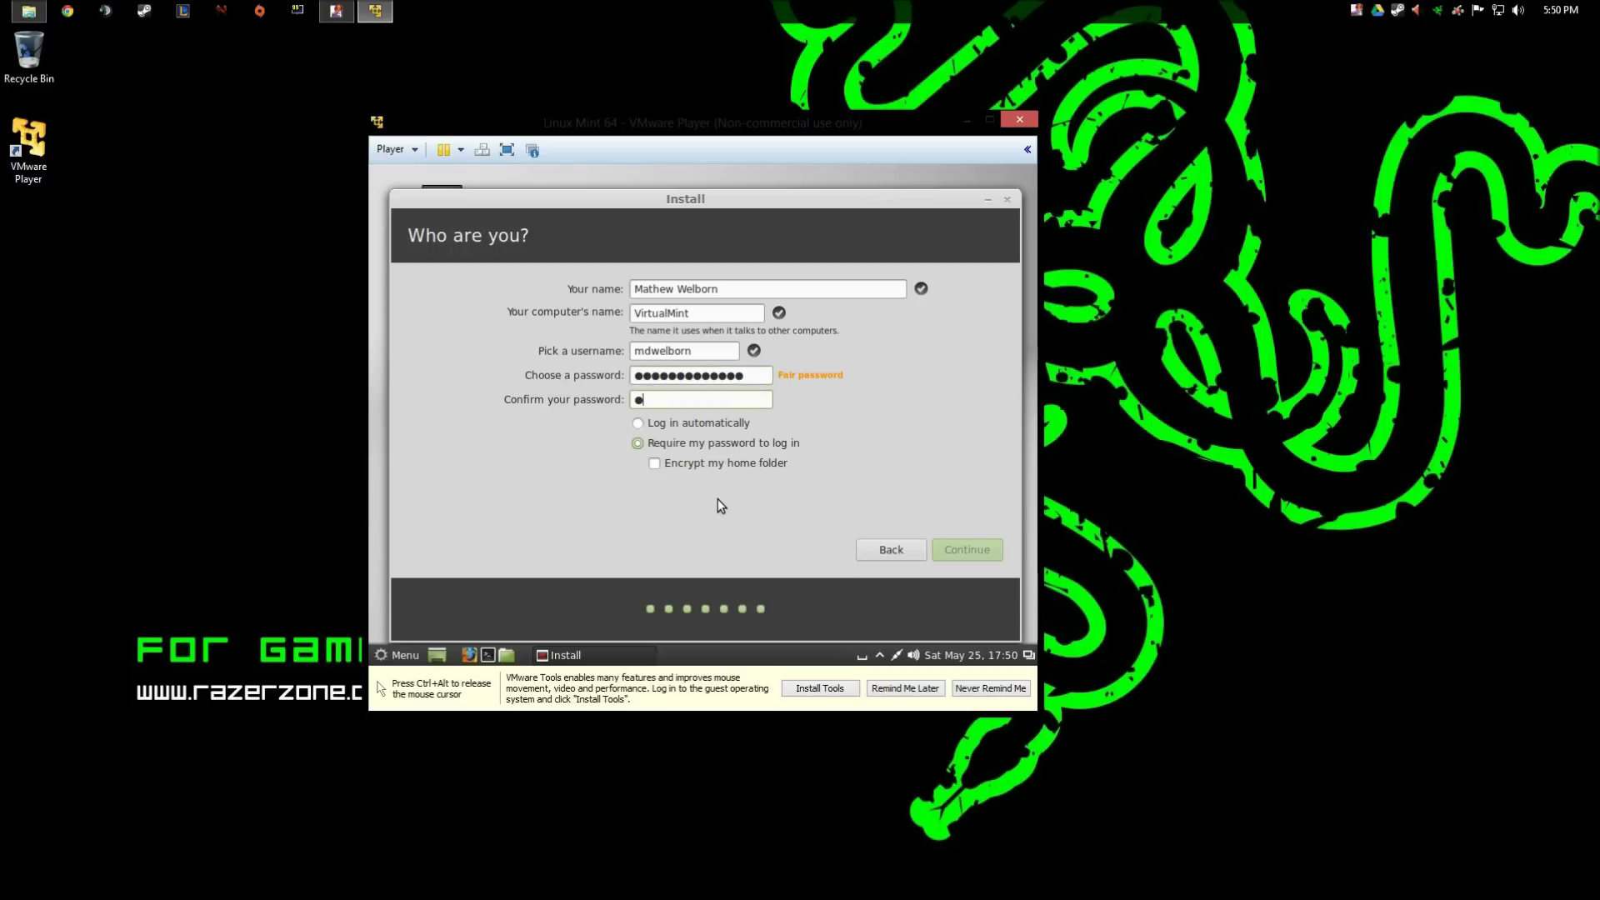
text(**********)
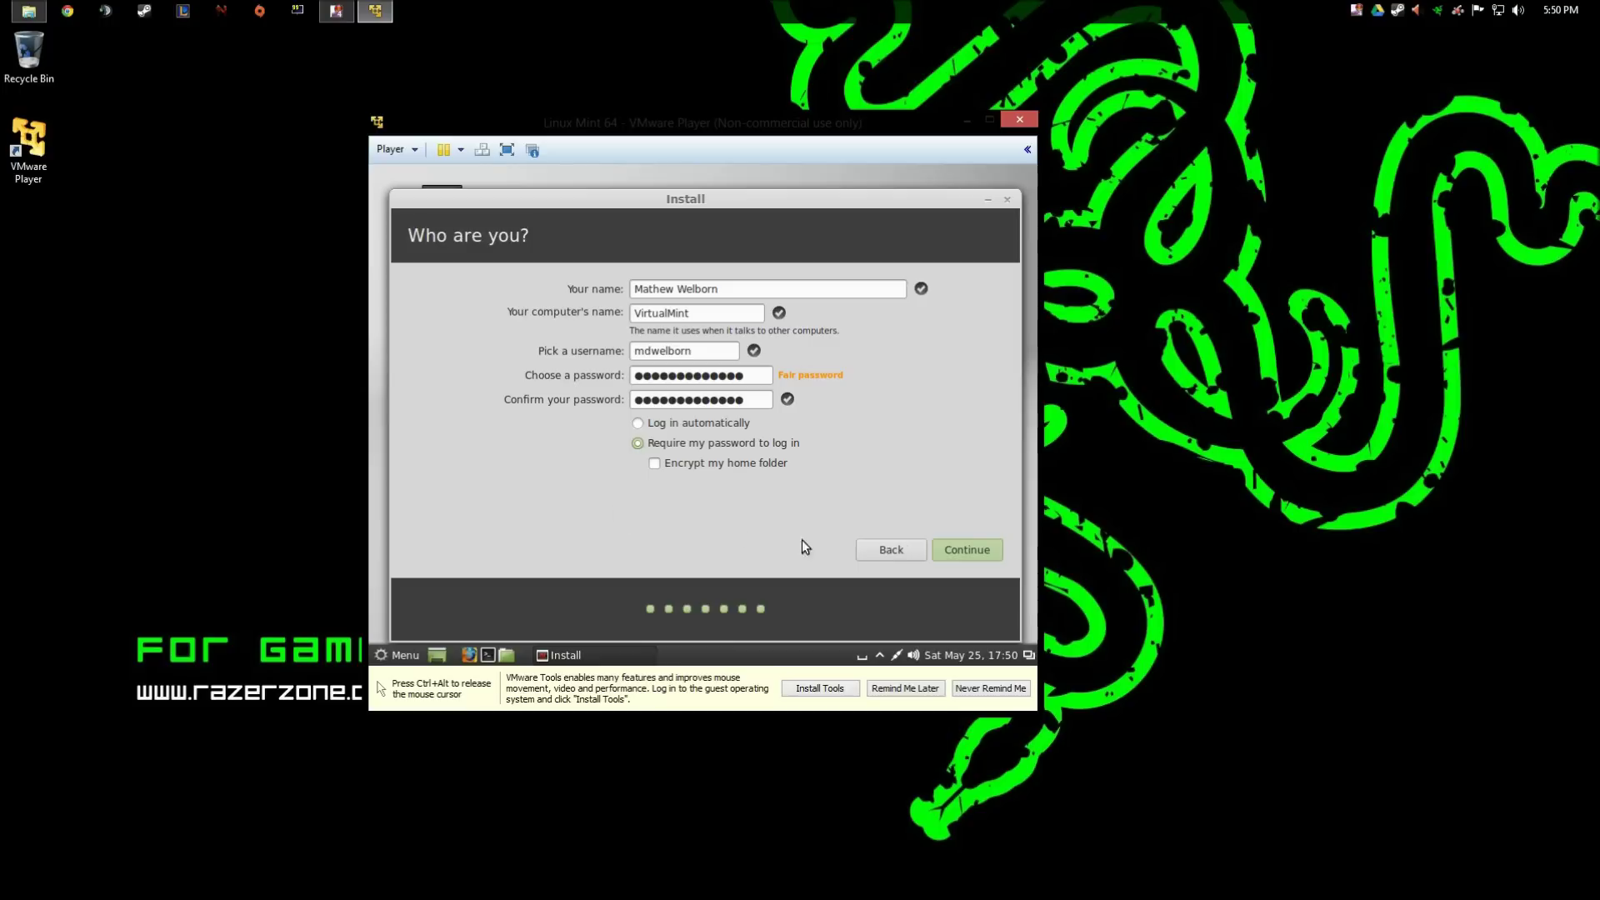
click(966, 550)
Release and recapture the mouse while the installer finishes copying and installing.
key(ctrl+alt)
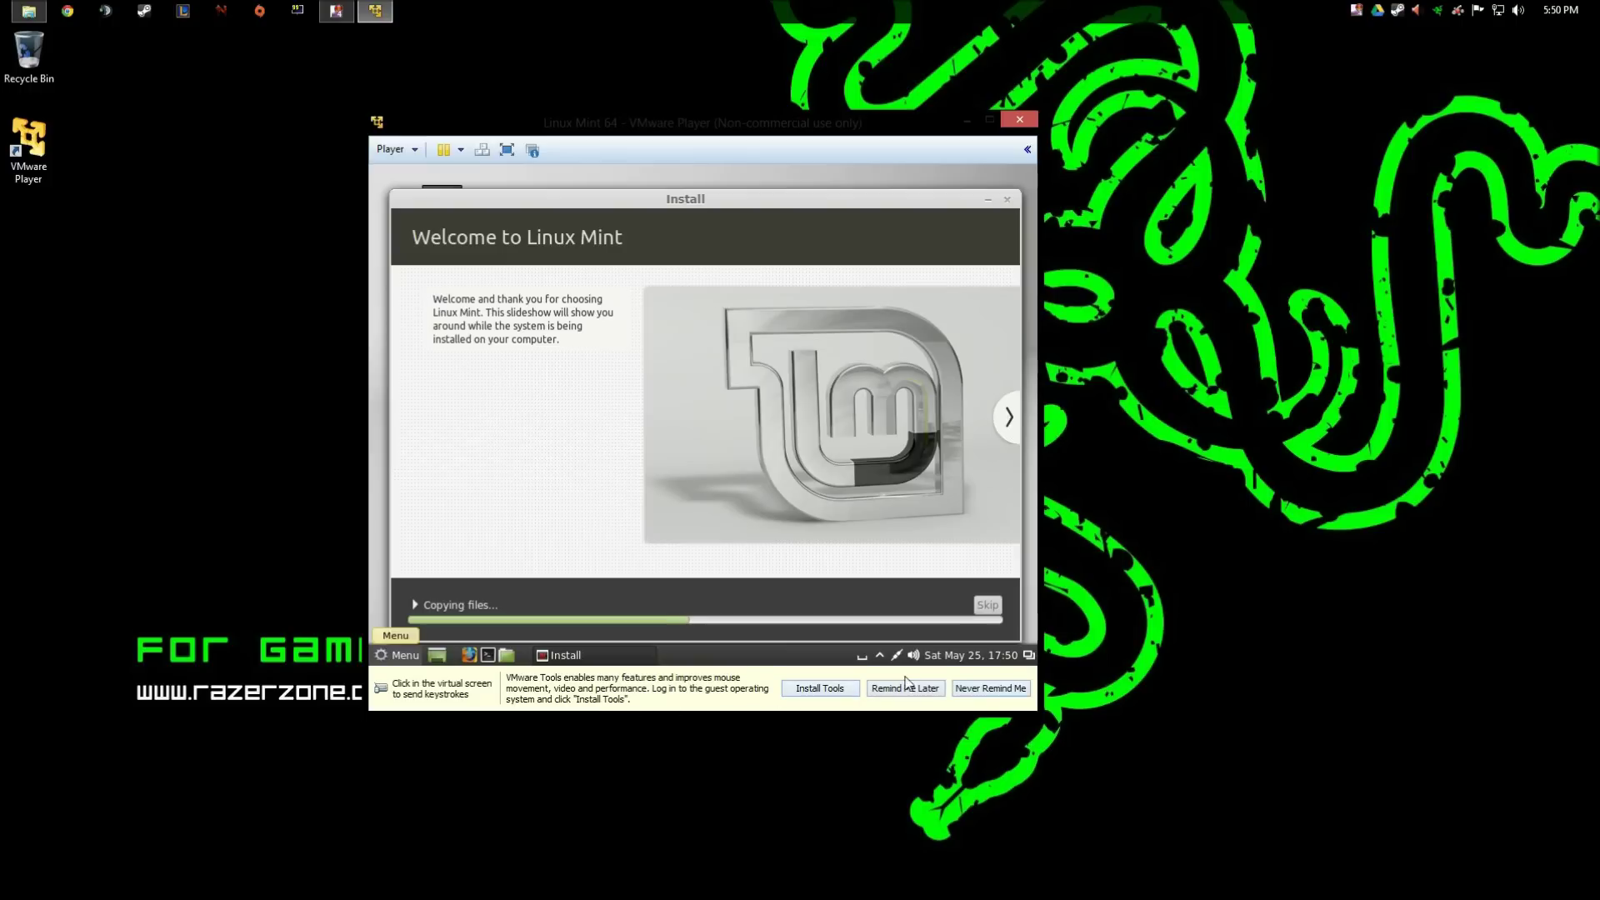
click(563, 531)
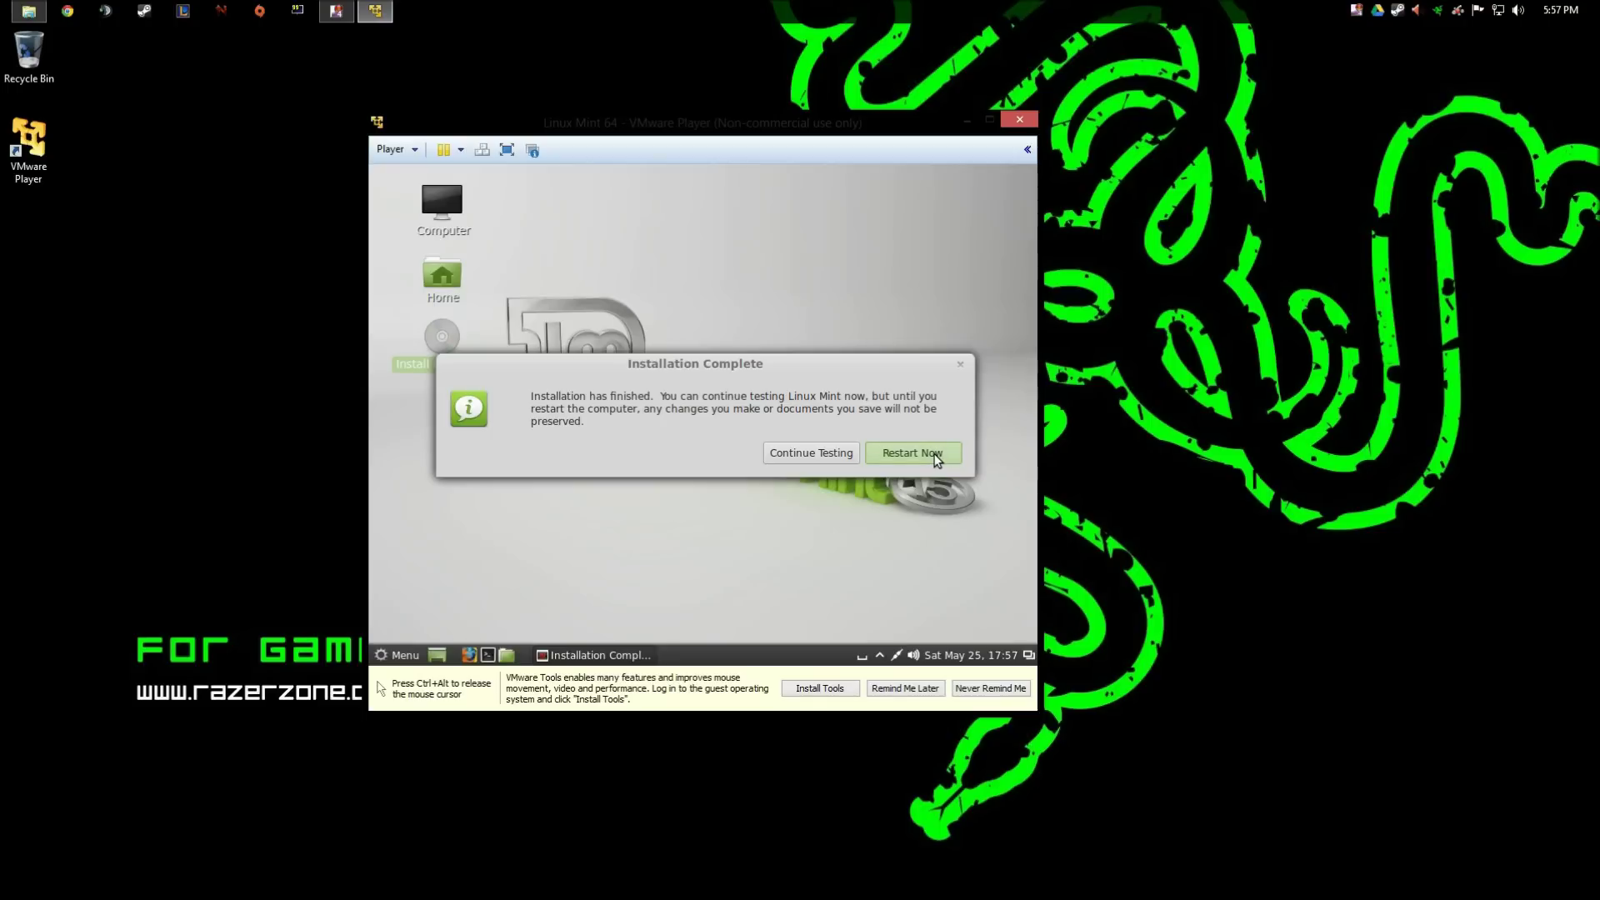
Restart Linux Mint and turn off Connect at power on for the CD/DVD (IDE) drive.
click(912, 453)
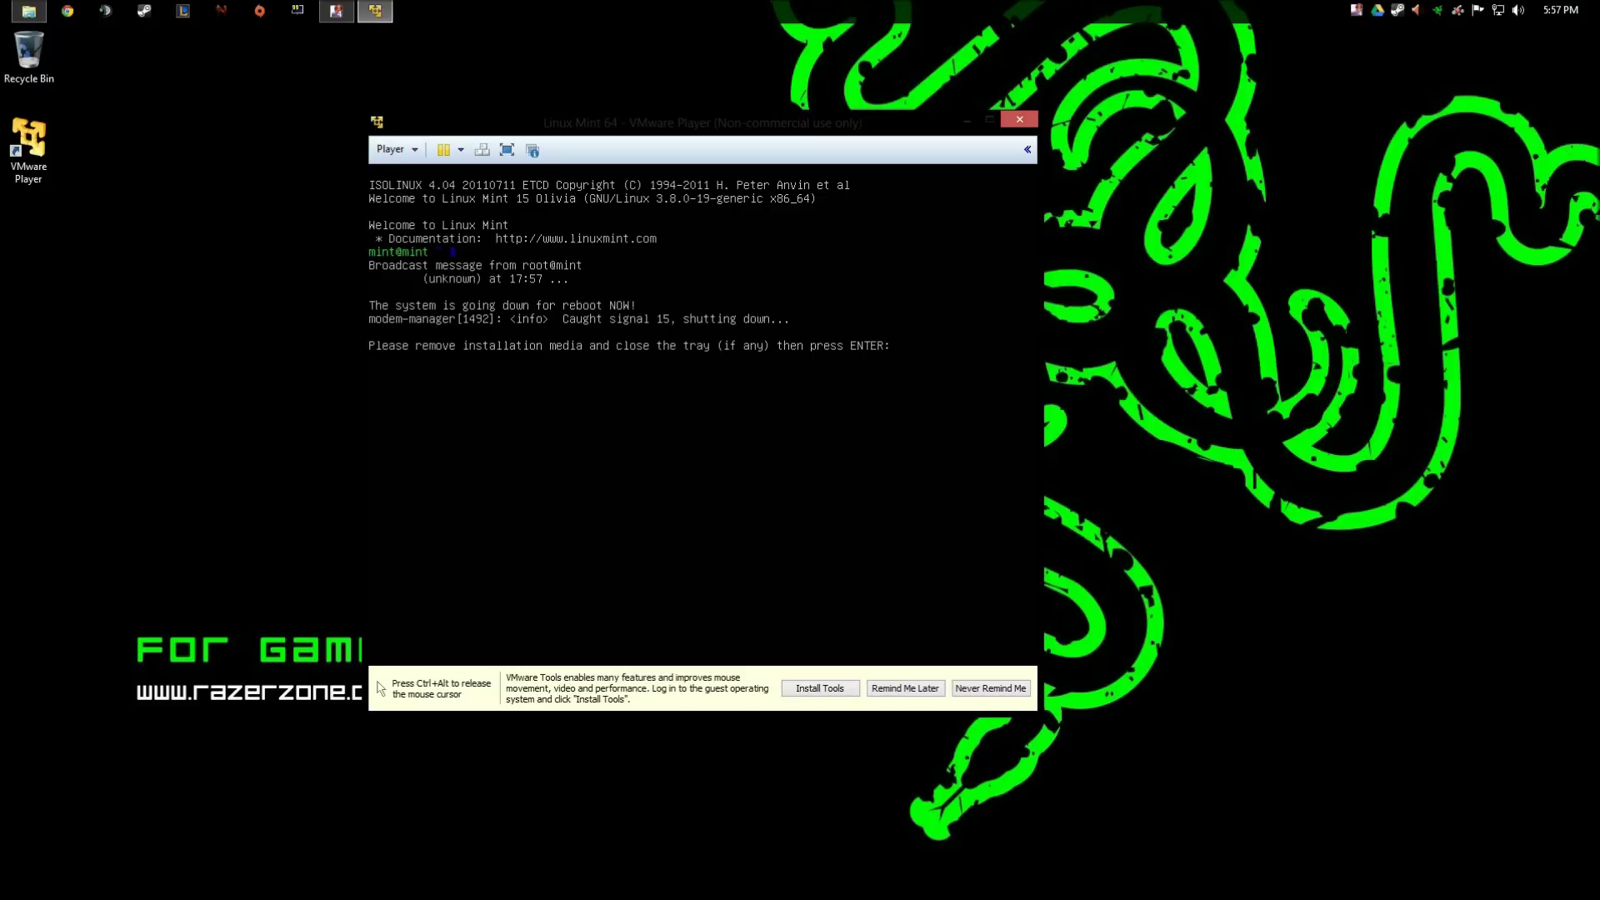
key(ctrl+alt)
click(414, 151)
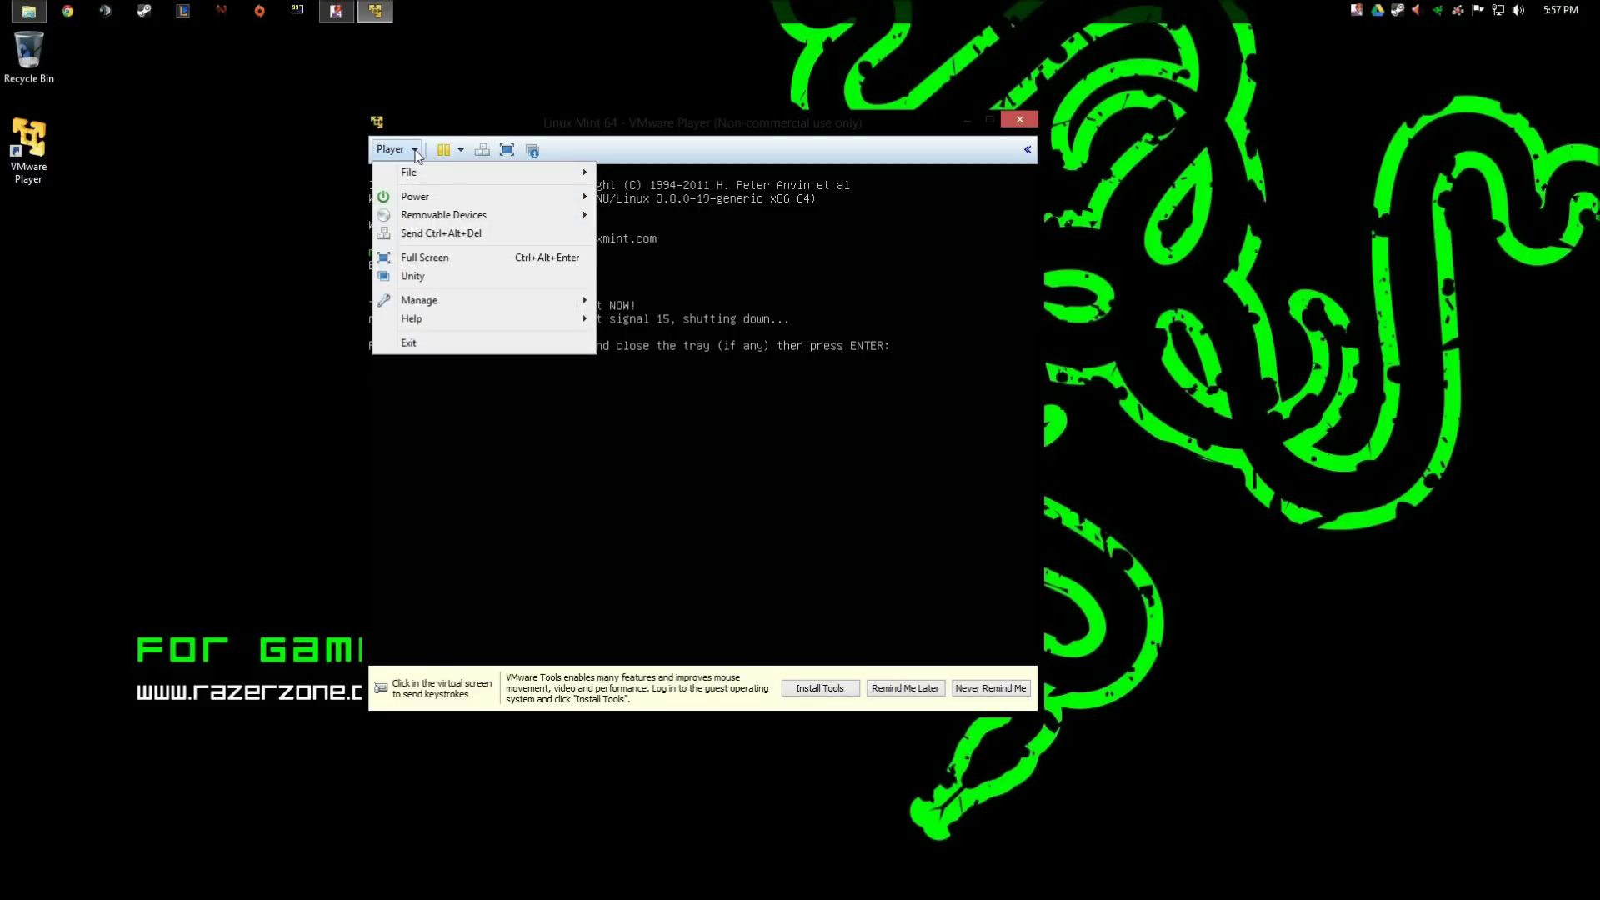
mouse_move(467, 217)
mouse_move(665, 234)
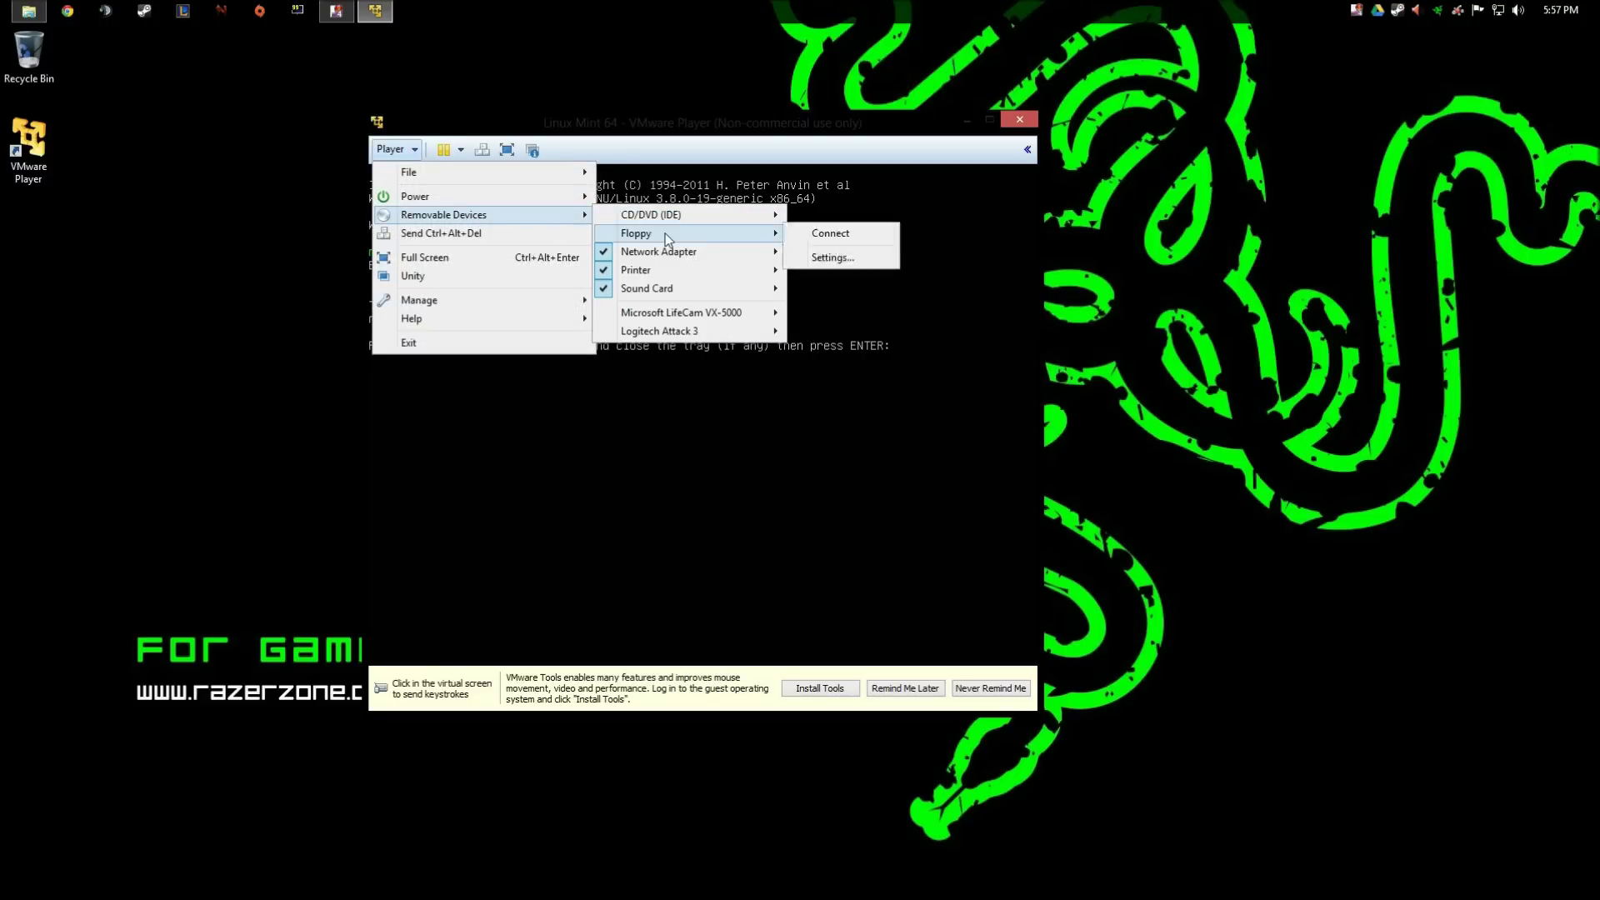
mouse_move(713, 215)
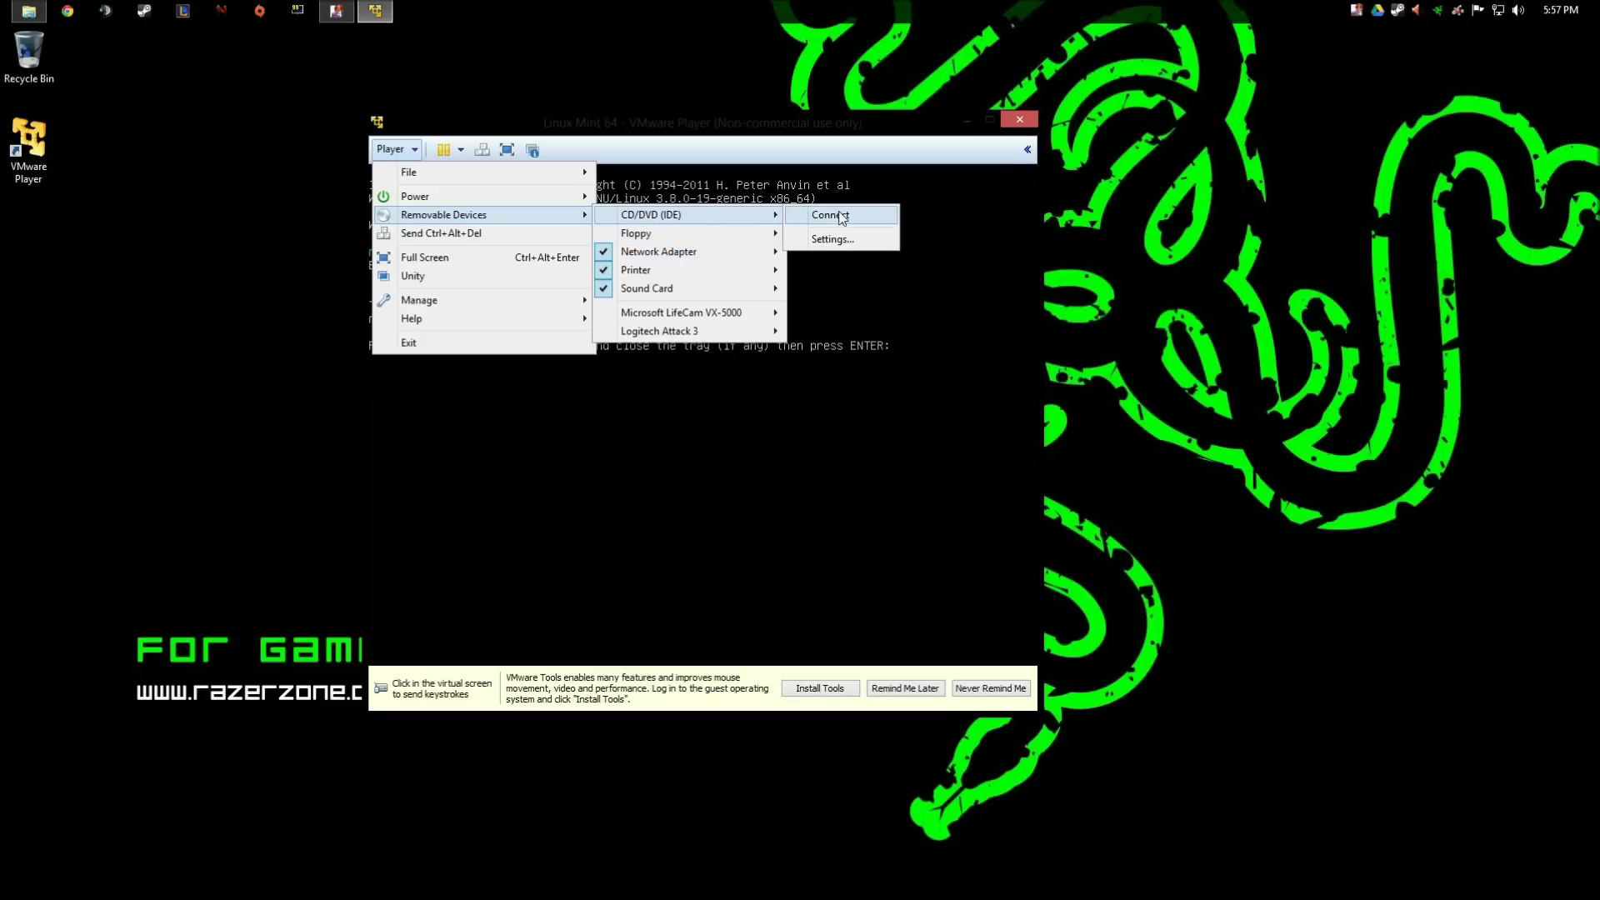
click(860, 242)
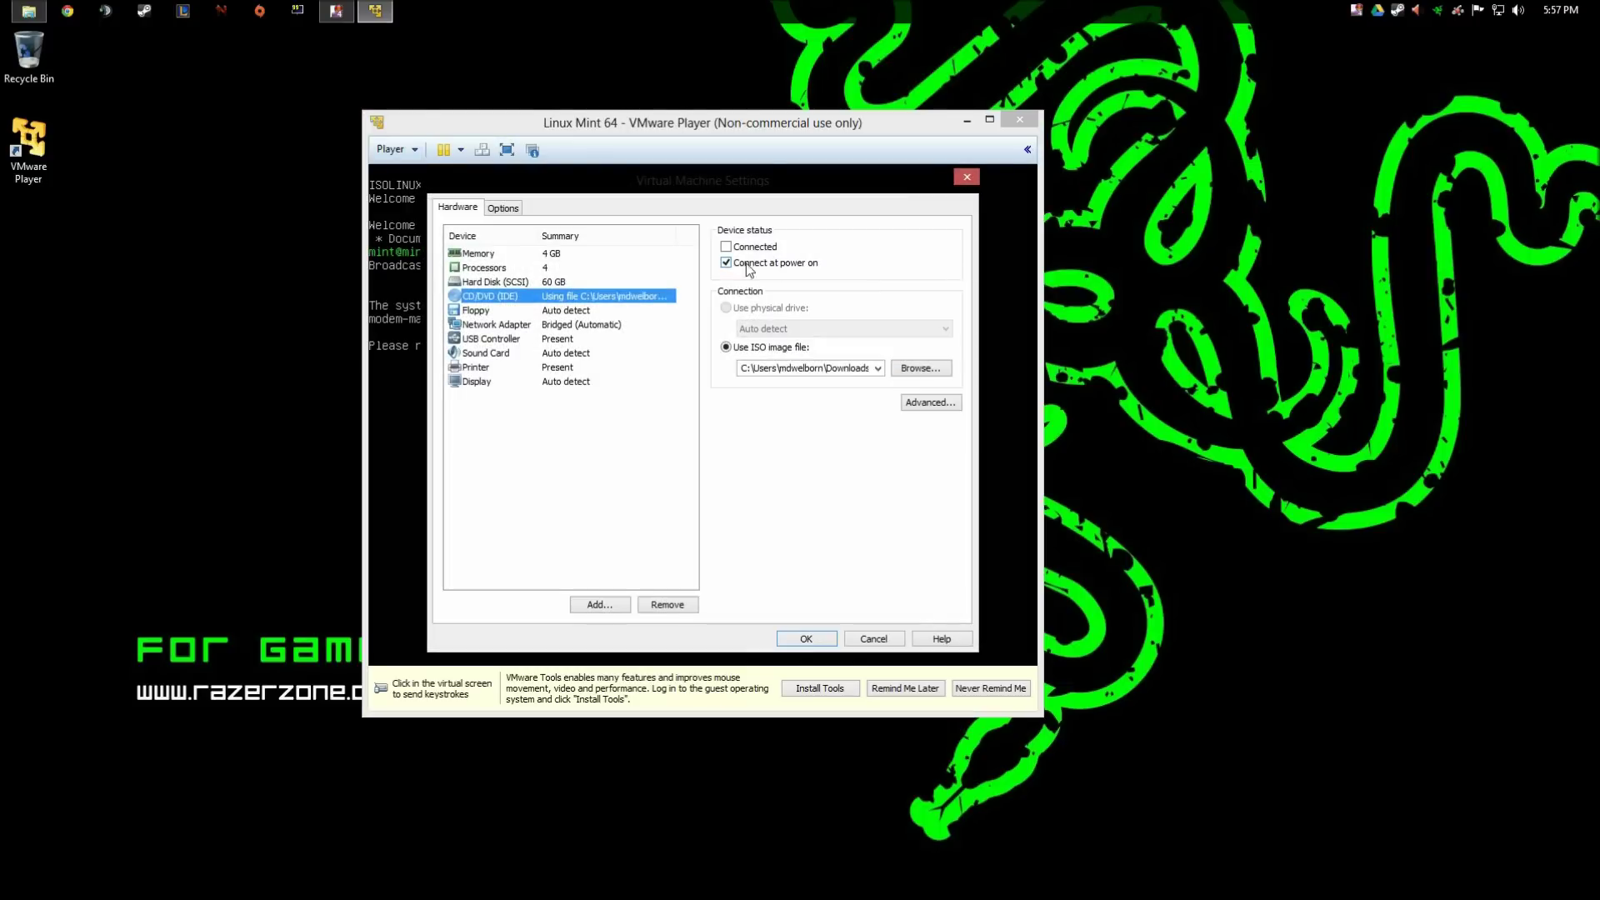
click(727, 262)
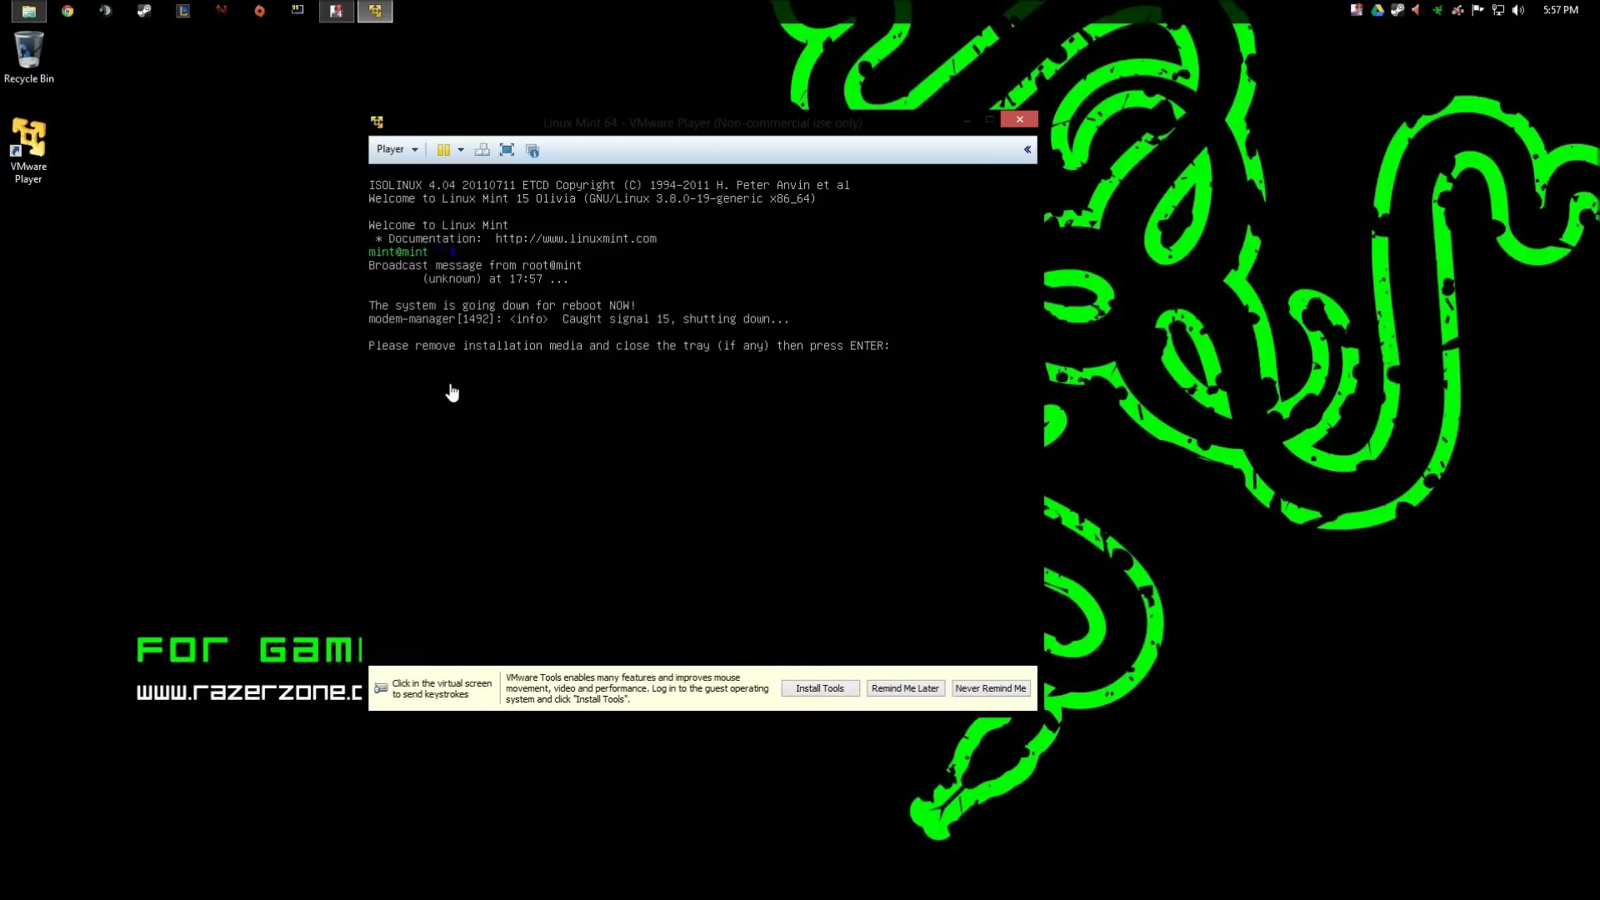
click(493, 388)
Continue the reboot past the remove-media prompt and capture input at the login screen.
key(Return)
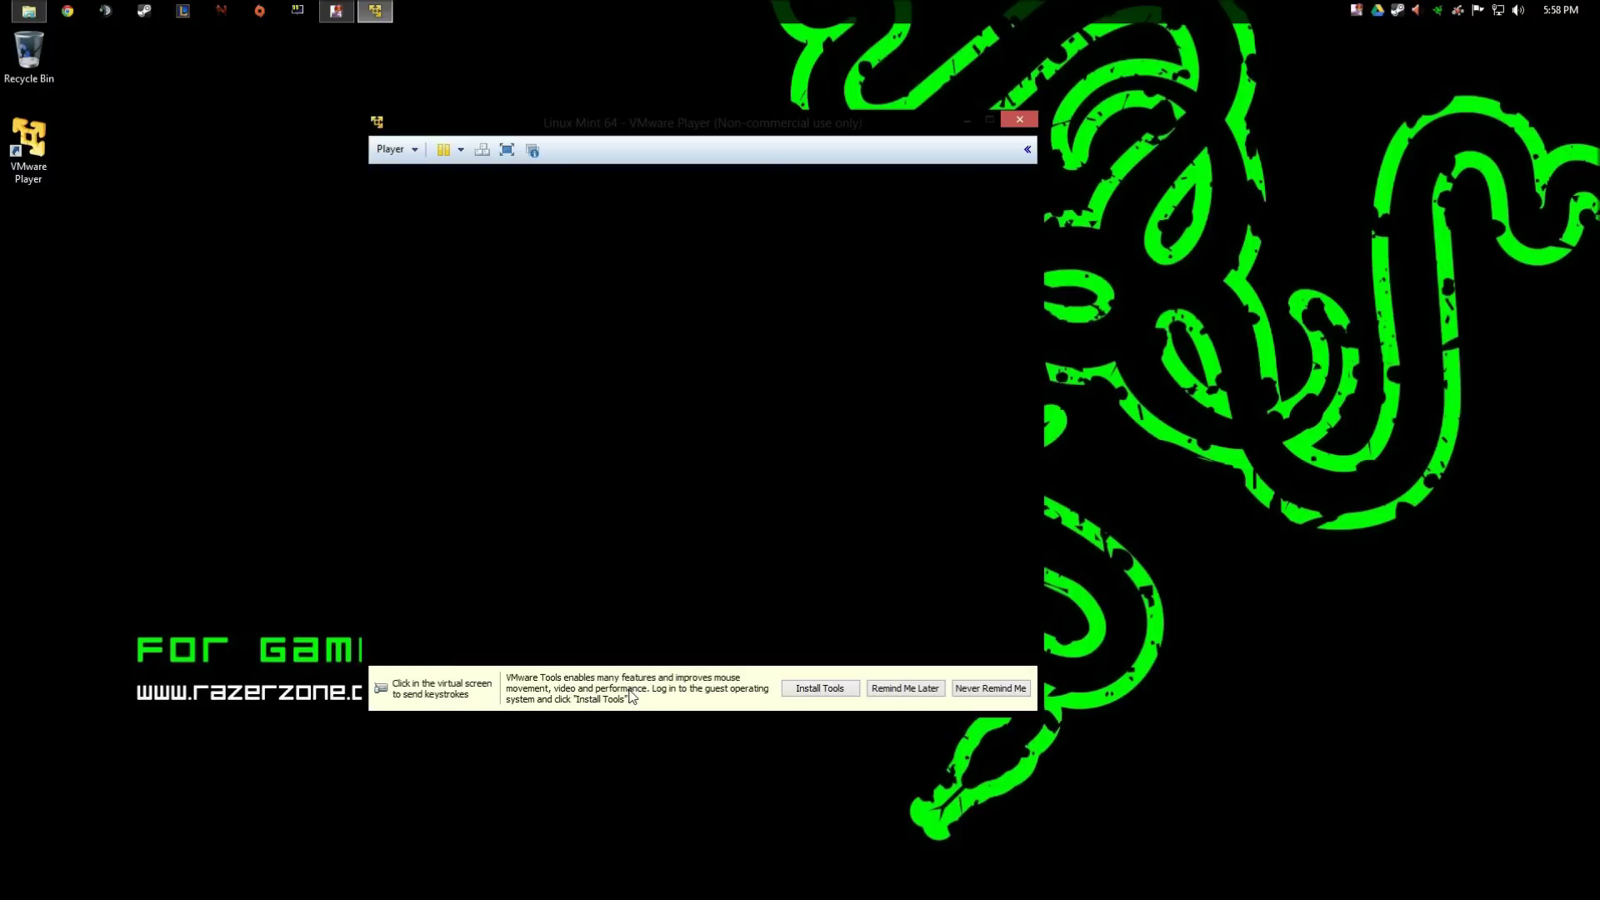
click(858, 365)
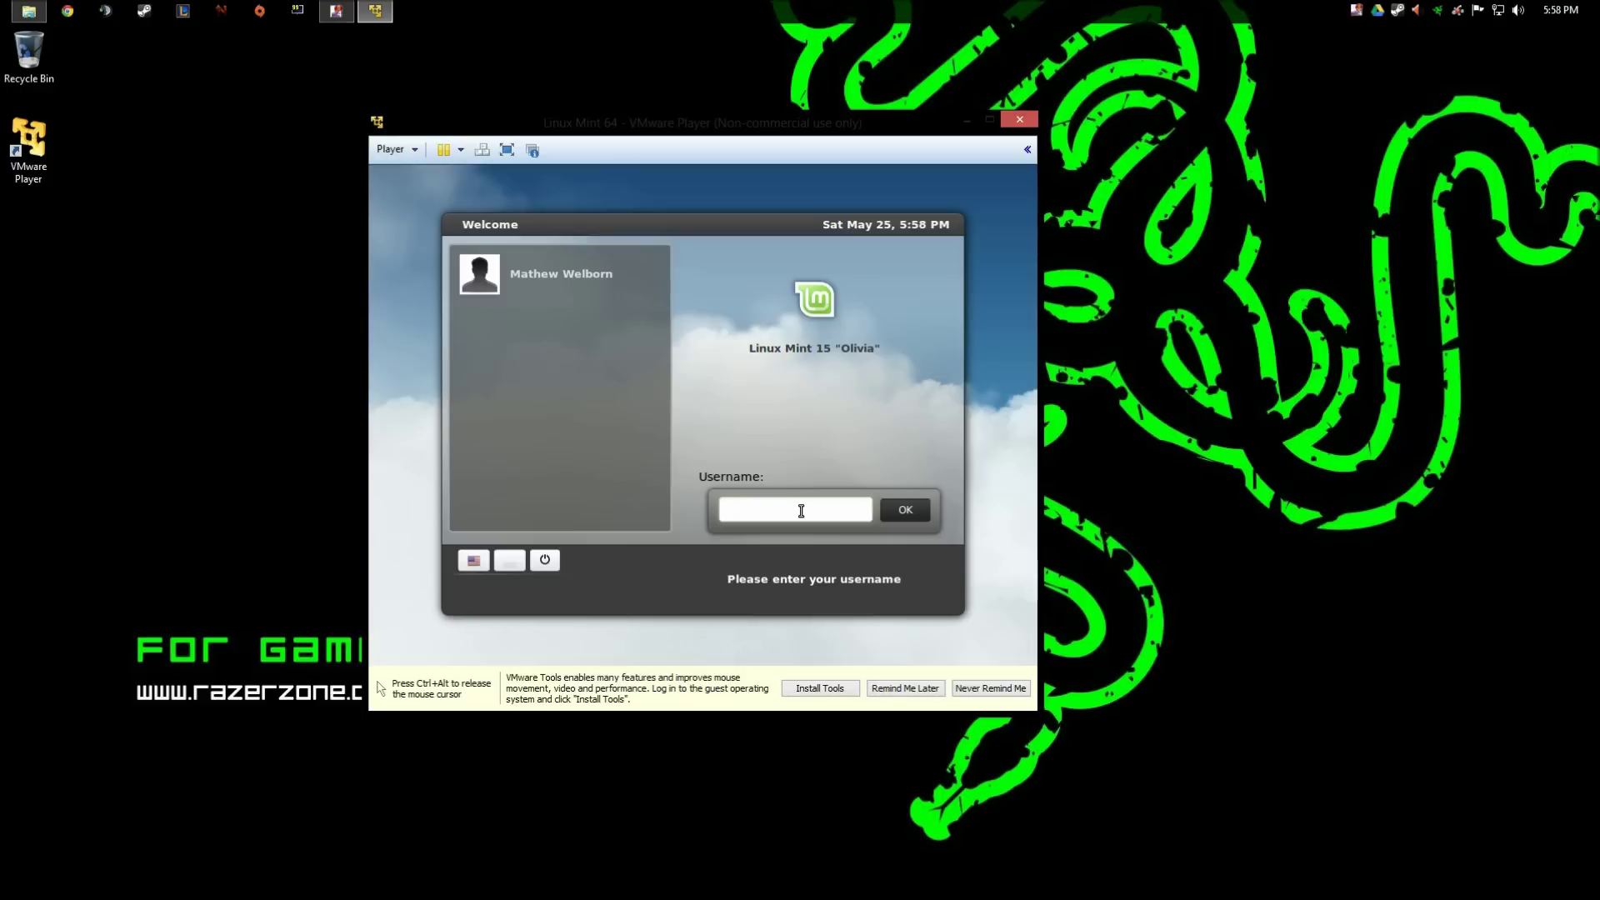
Log in with the username and password, disable the welcome screen at startup, and close it.
text(mdwelborn)
key(Return)
text(******)
key(BackSpace)
key(BackSpace)
key(BackSpace)
key(BackSpace)
key(BackSpace)
key(BackSpace)
text(******)
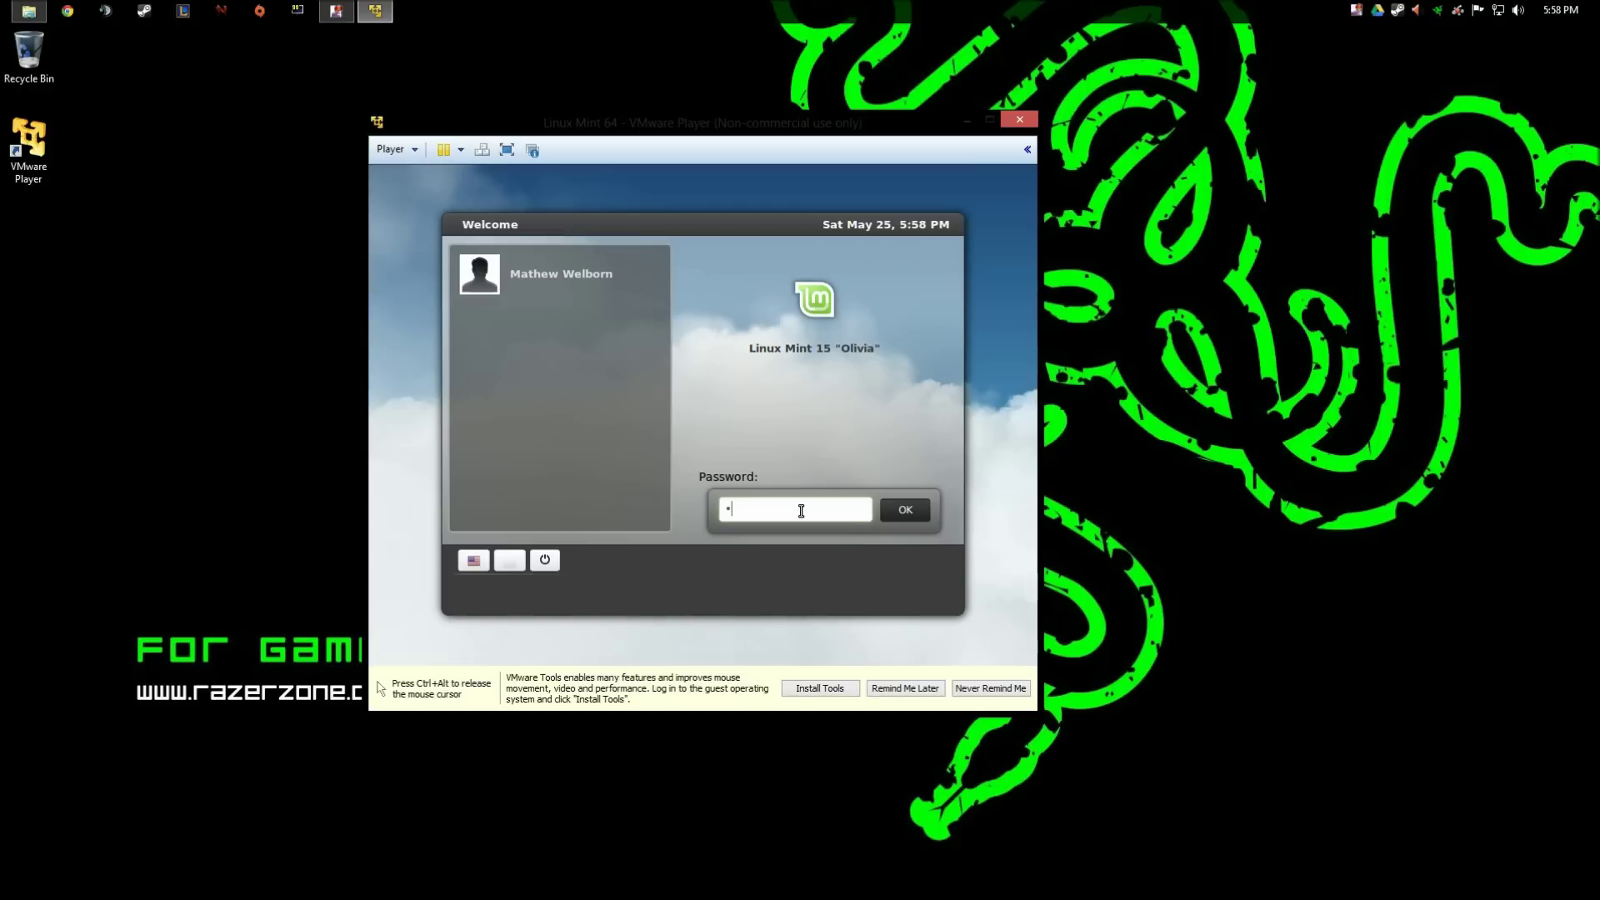
text(***)
key(Return)
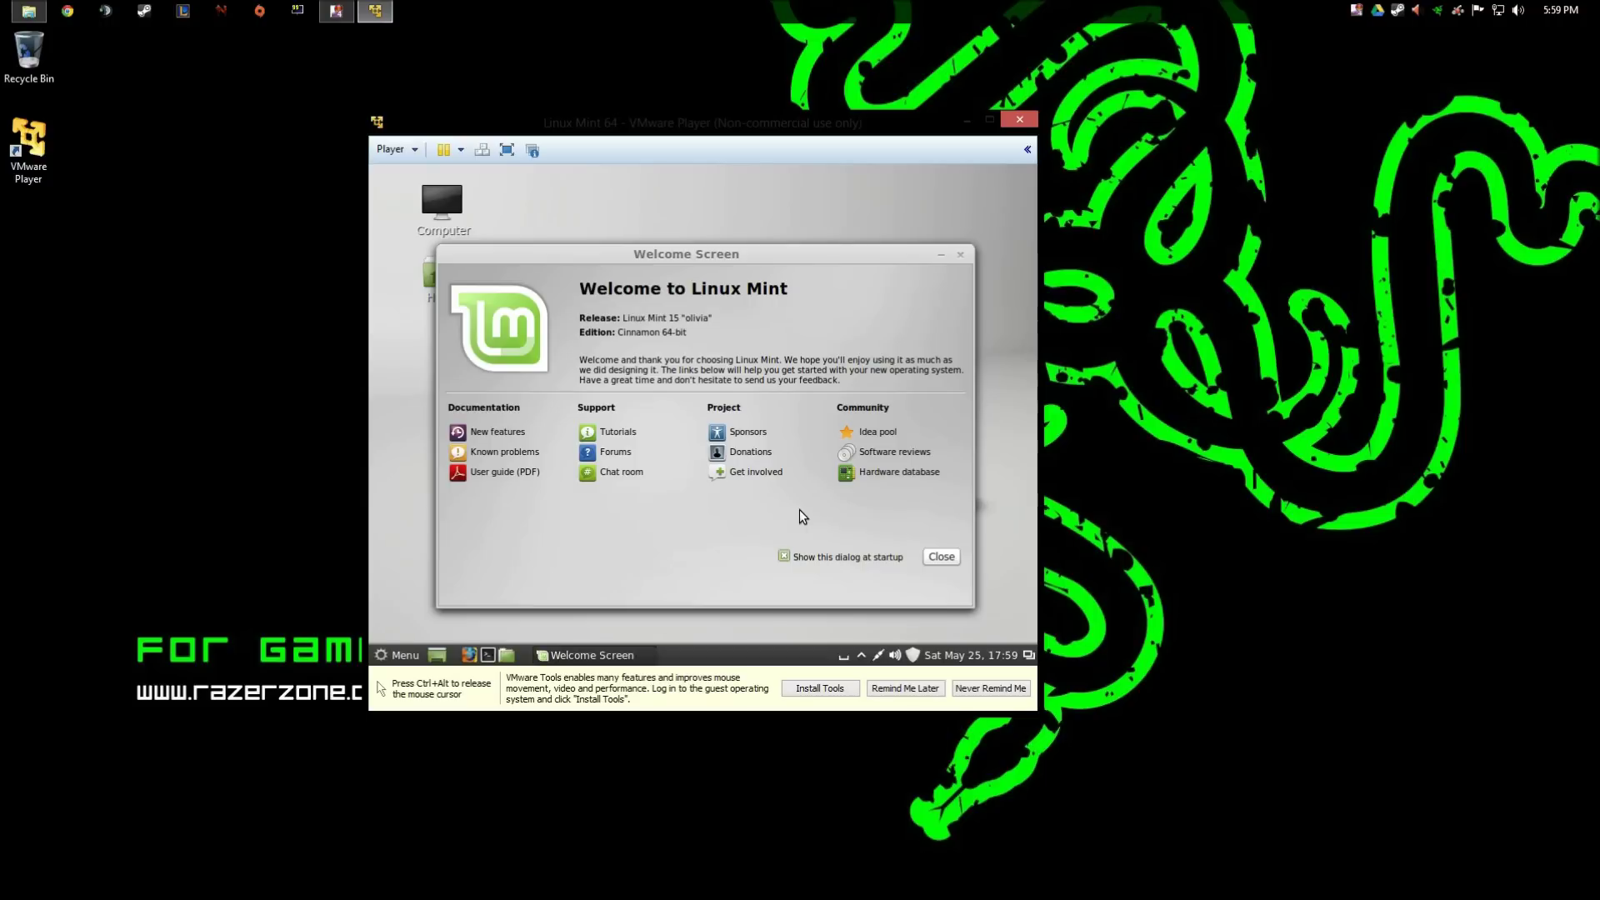
click(784, 556)
click(942, 556)
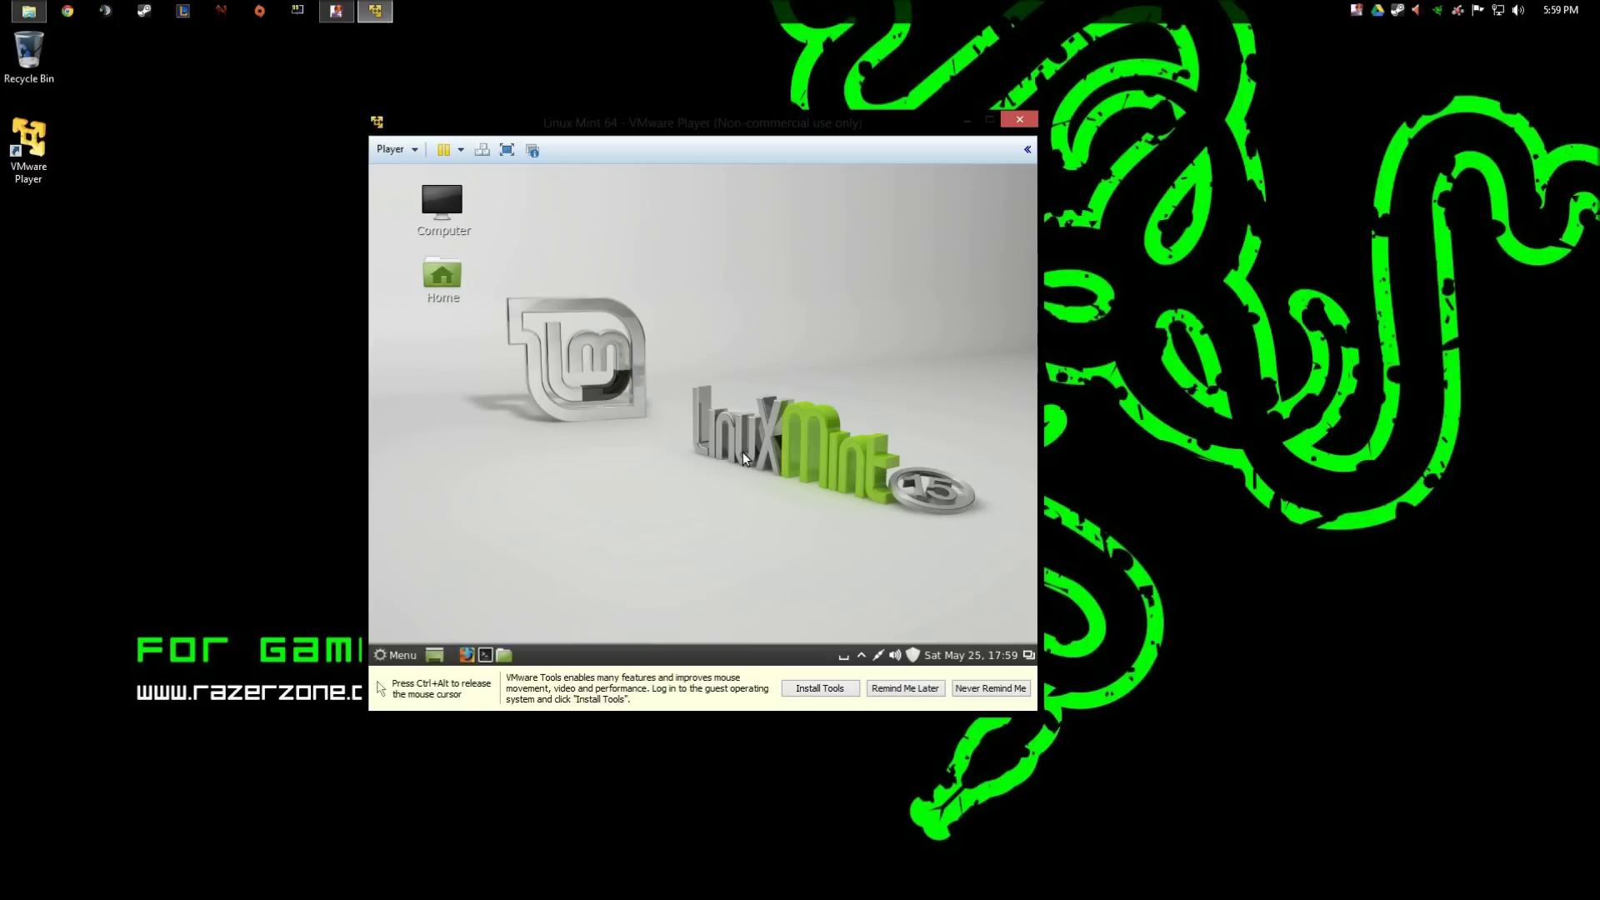
Download VMware Tools 9.2.3, show download details, and move the progress dialog to the upper right.
click(821, 690)
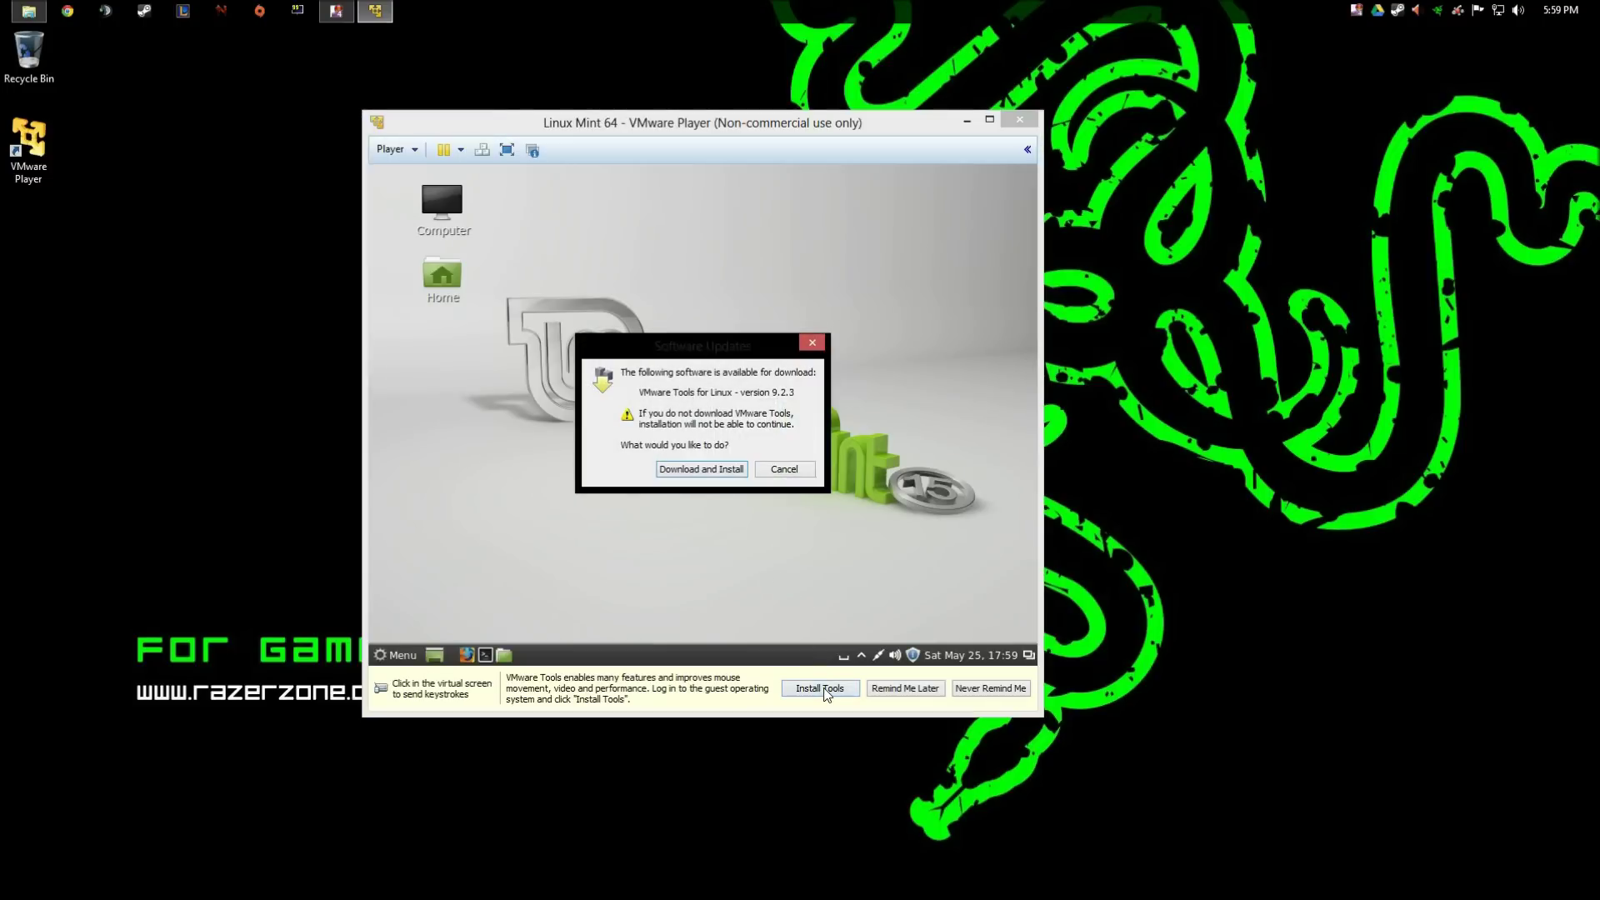
click(697, 472)
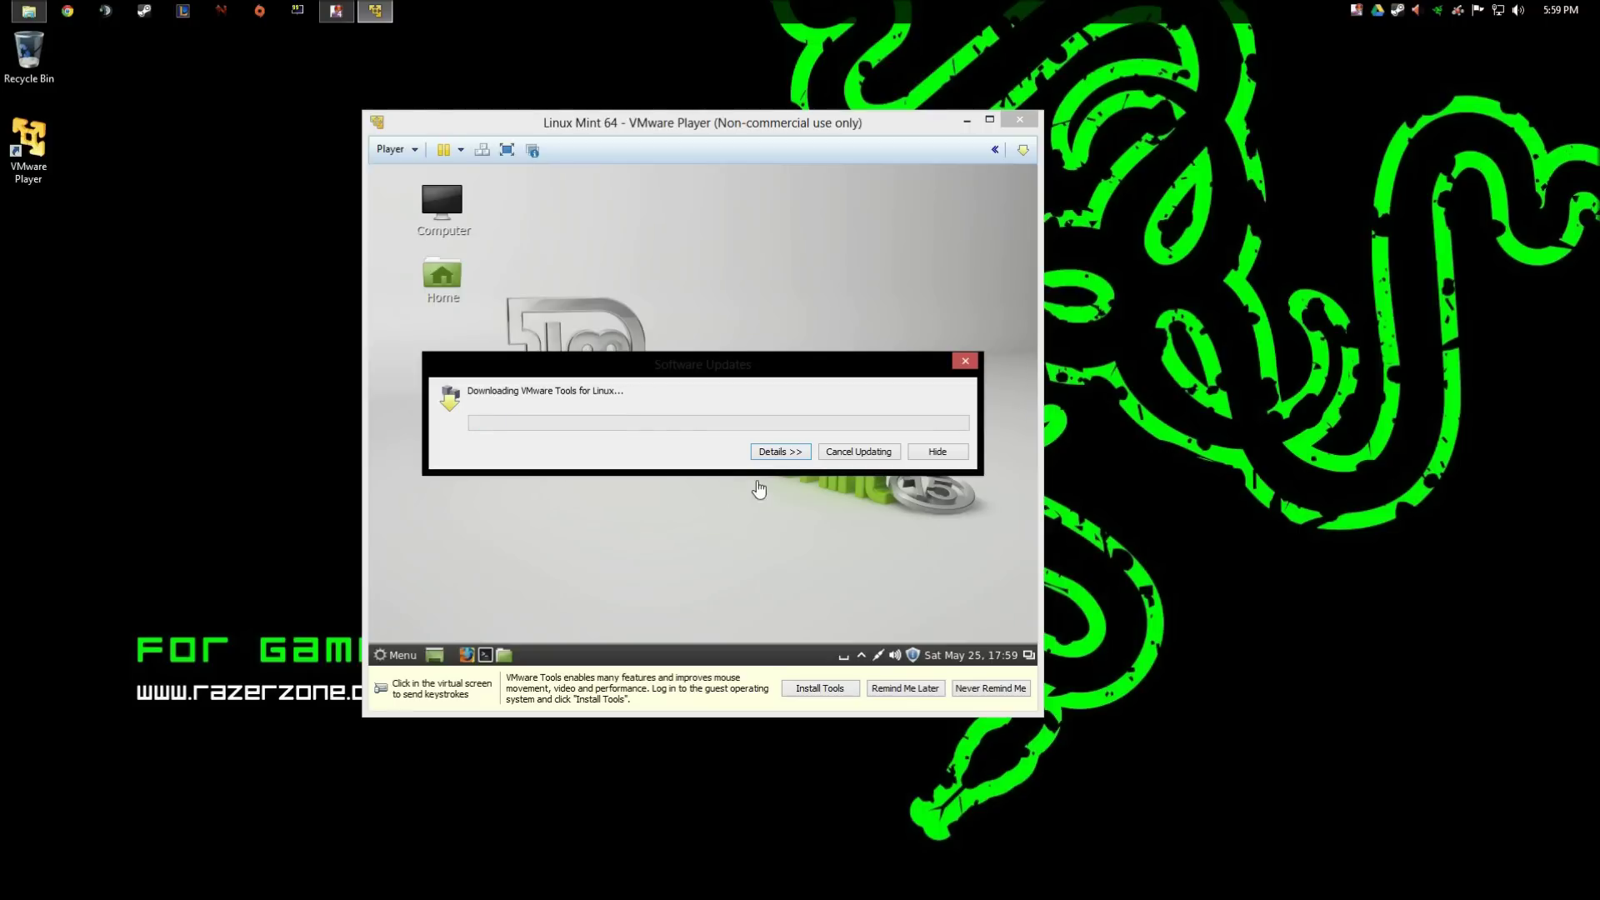
click(779, 451)
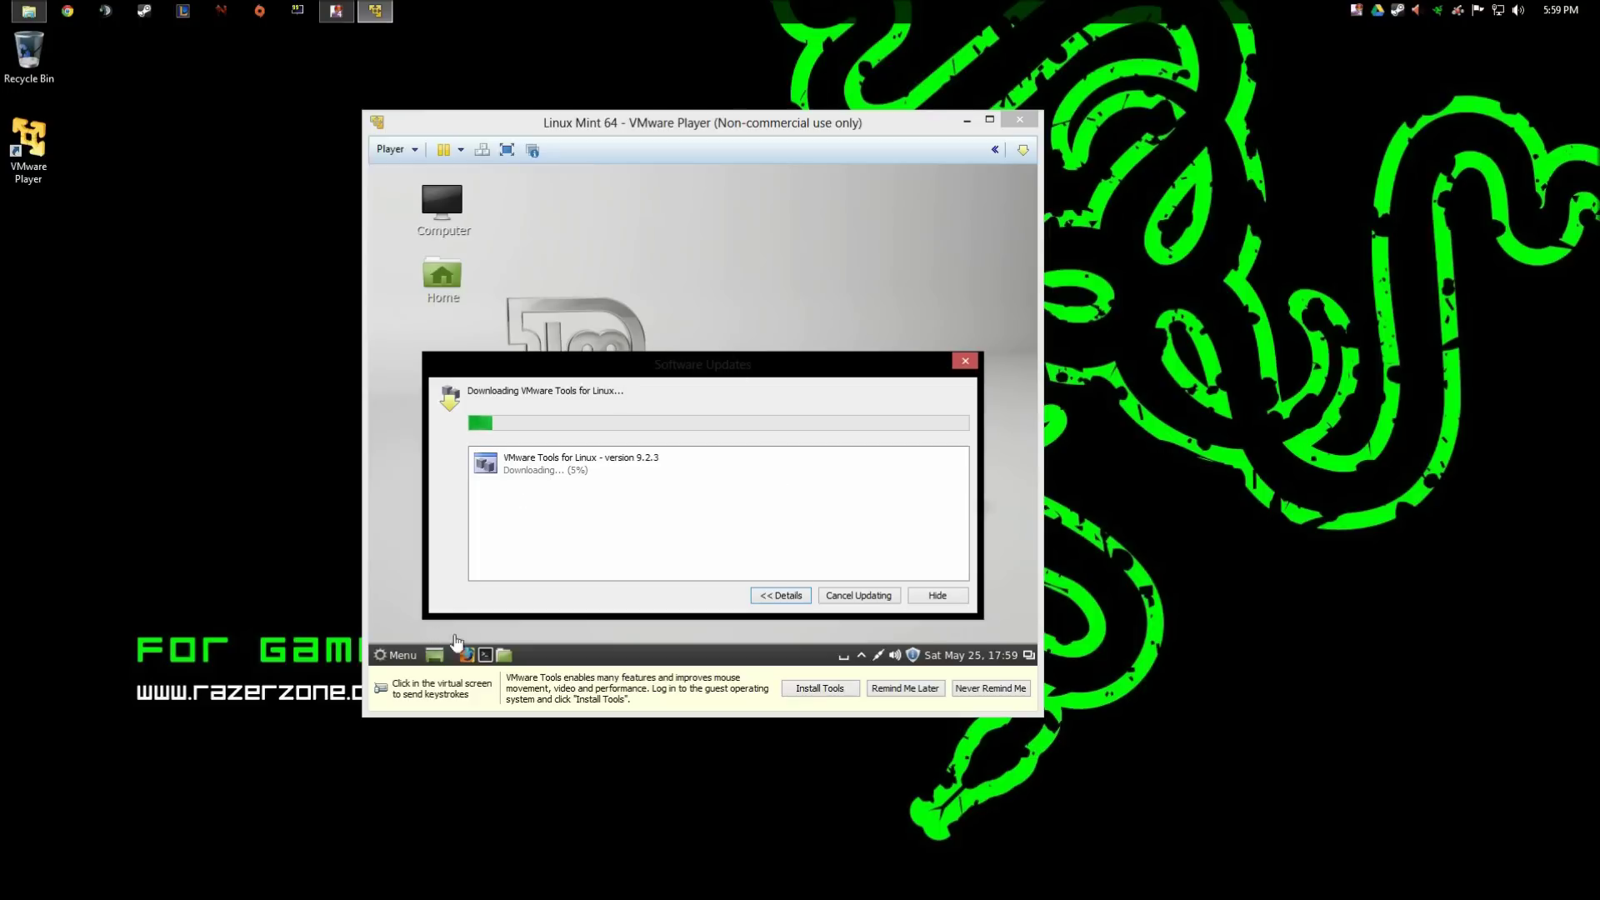
drag(655, 369, 1224, 193)
click(507, 597)
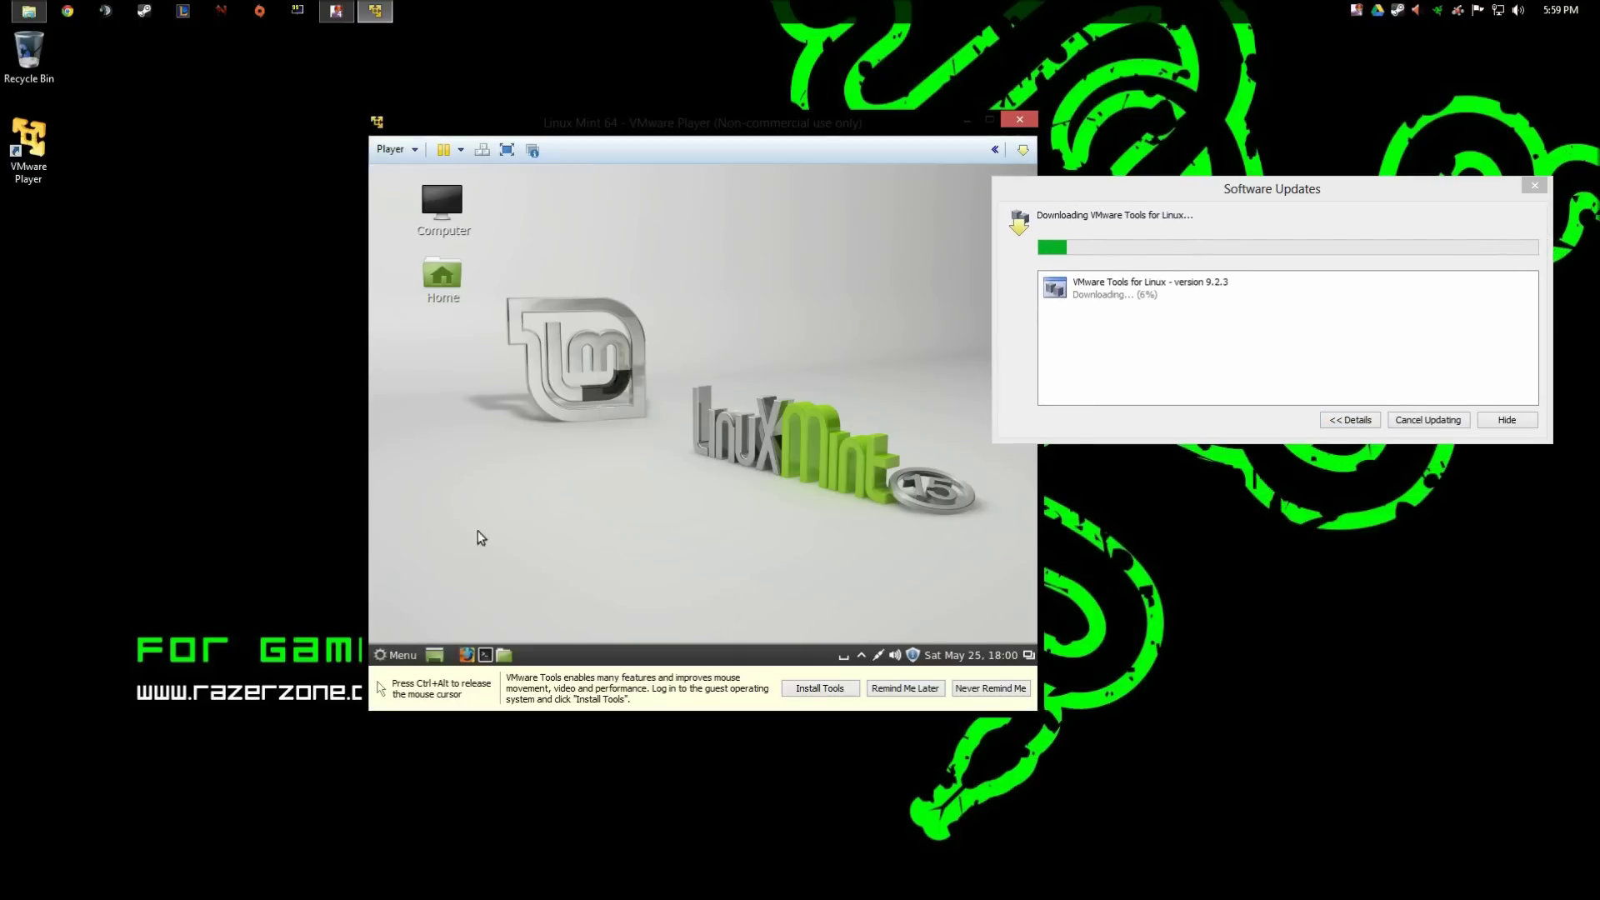
Browse the Mint Menu's Internet, Administration, Accessories, Places and System Tools categories.
click(396, 655)
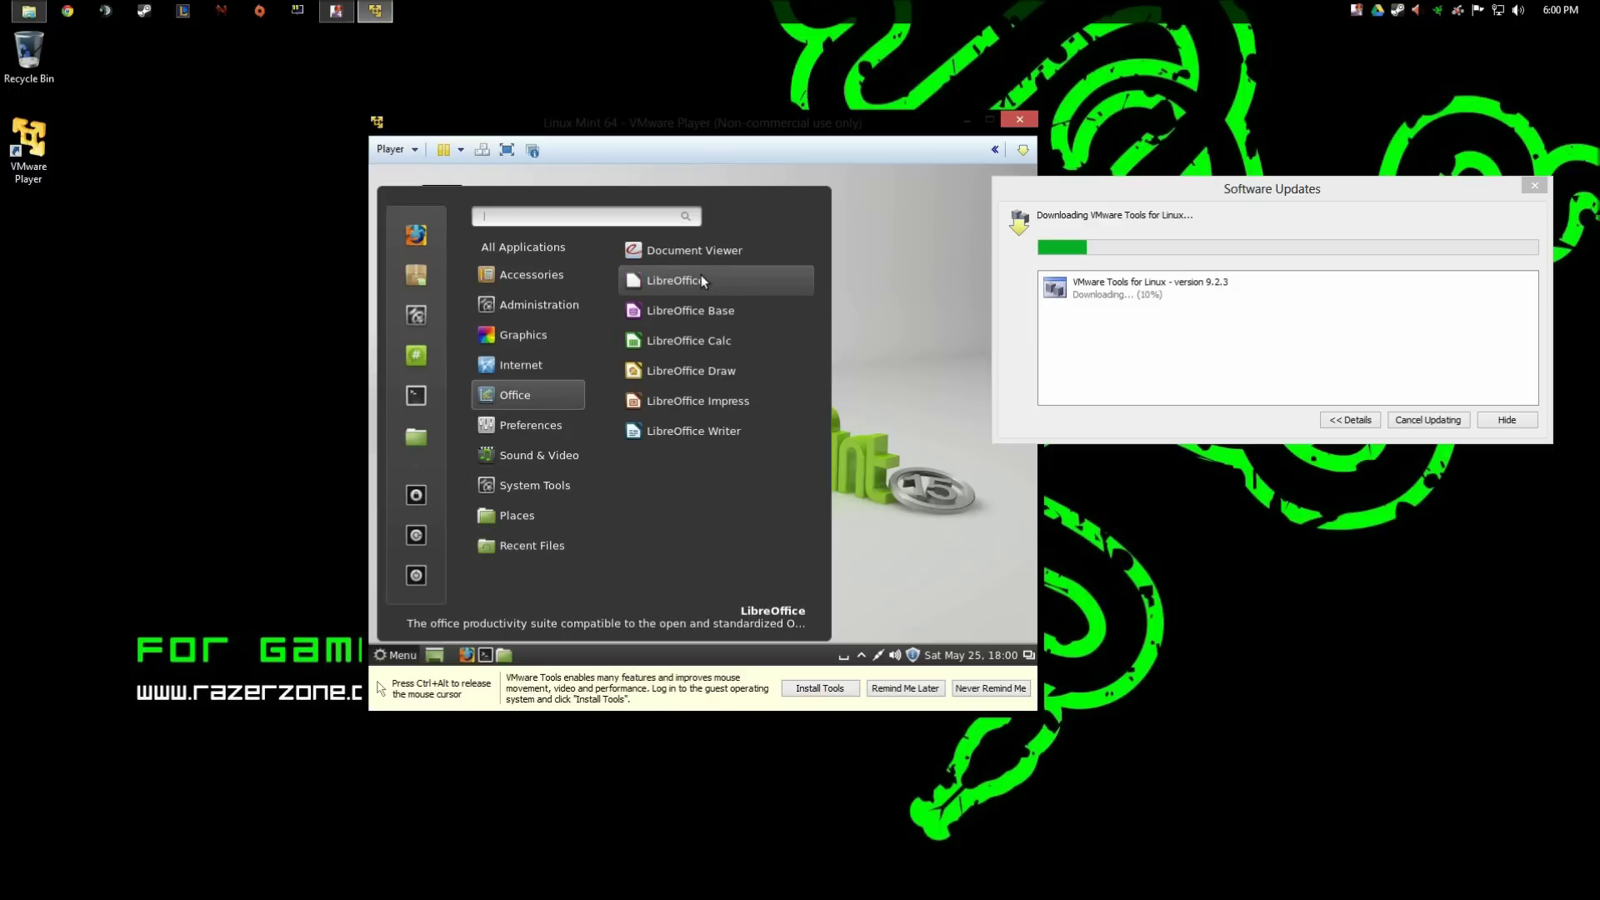
mouse_move(501, 361)
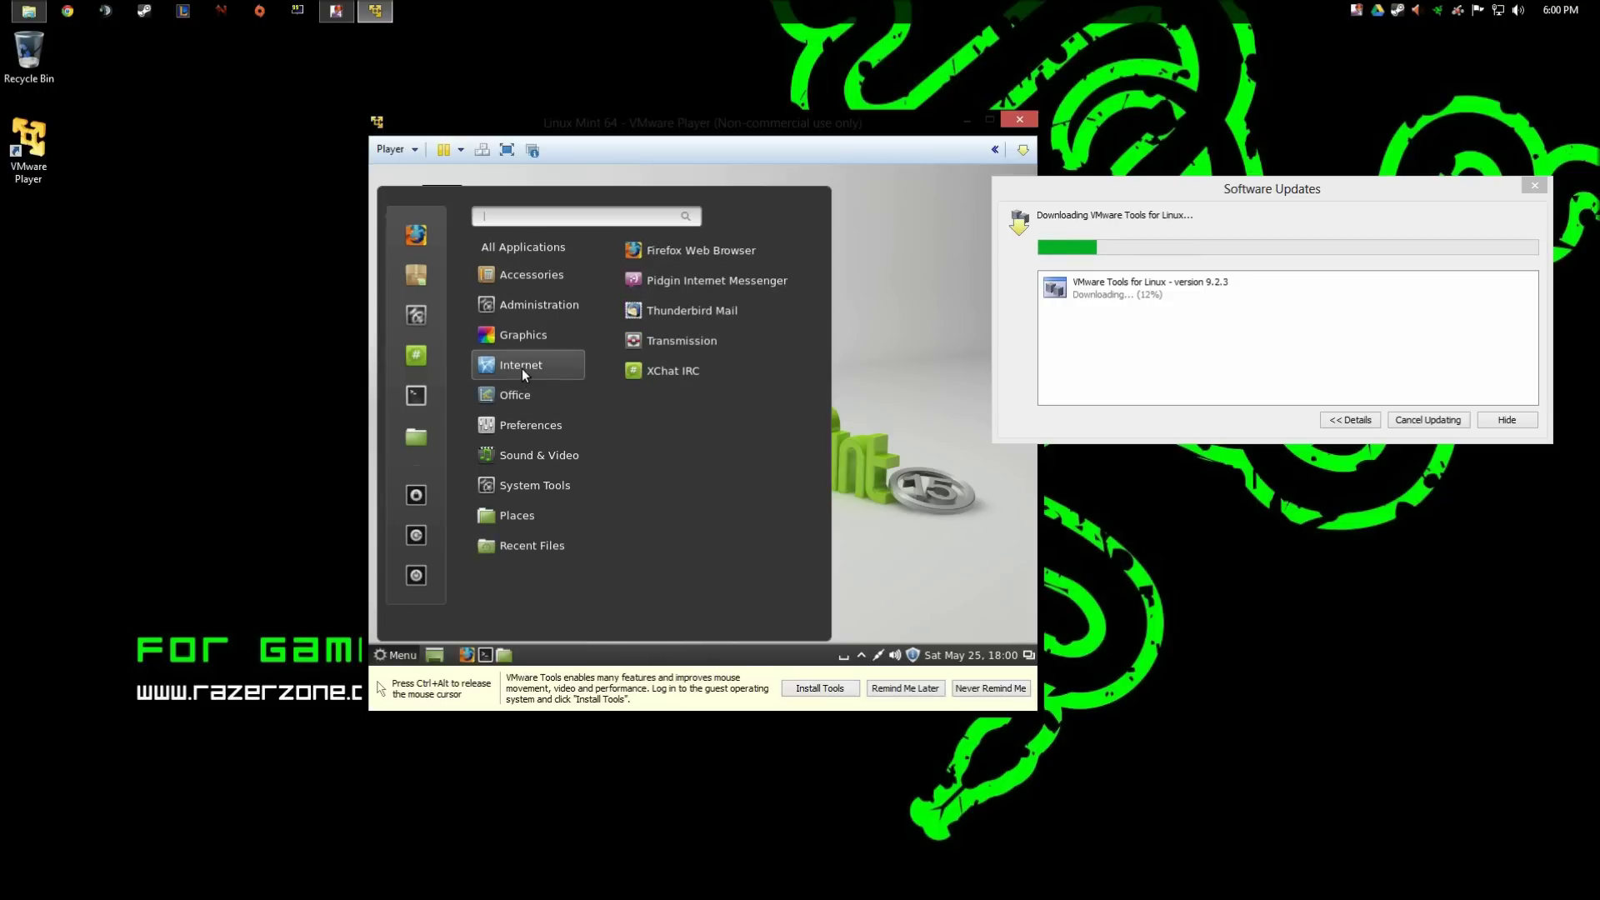
mouse_move(538, 335)
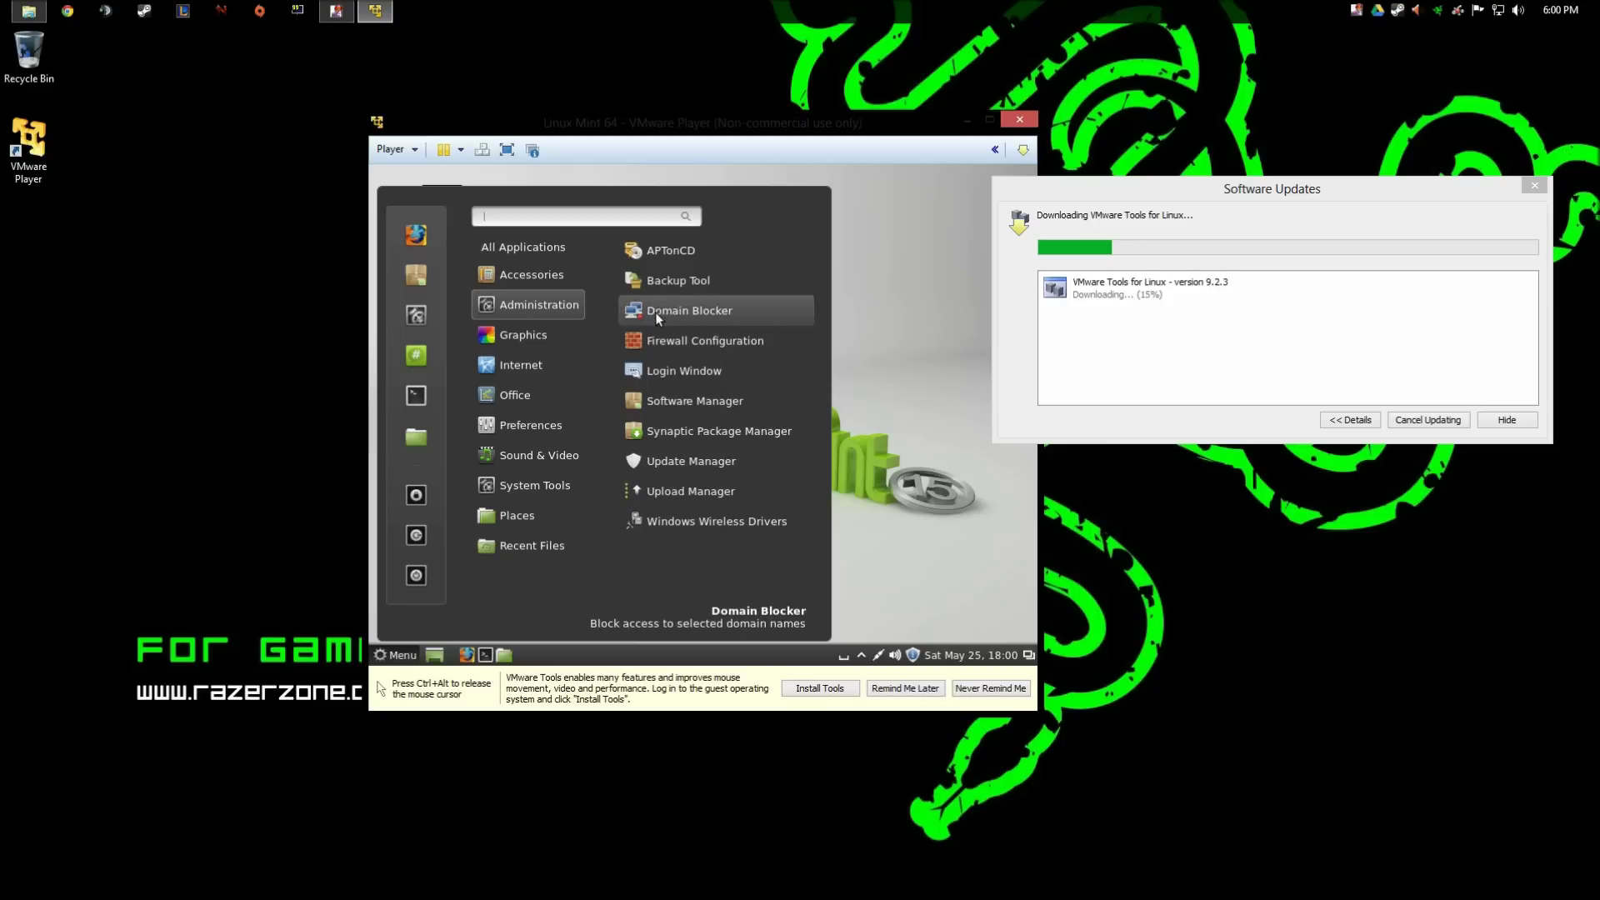
mouse_move(512, 264)
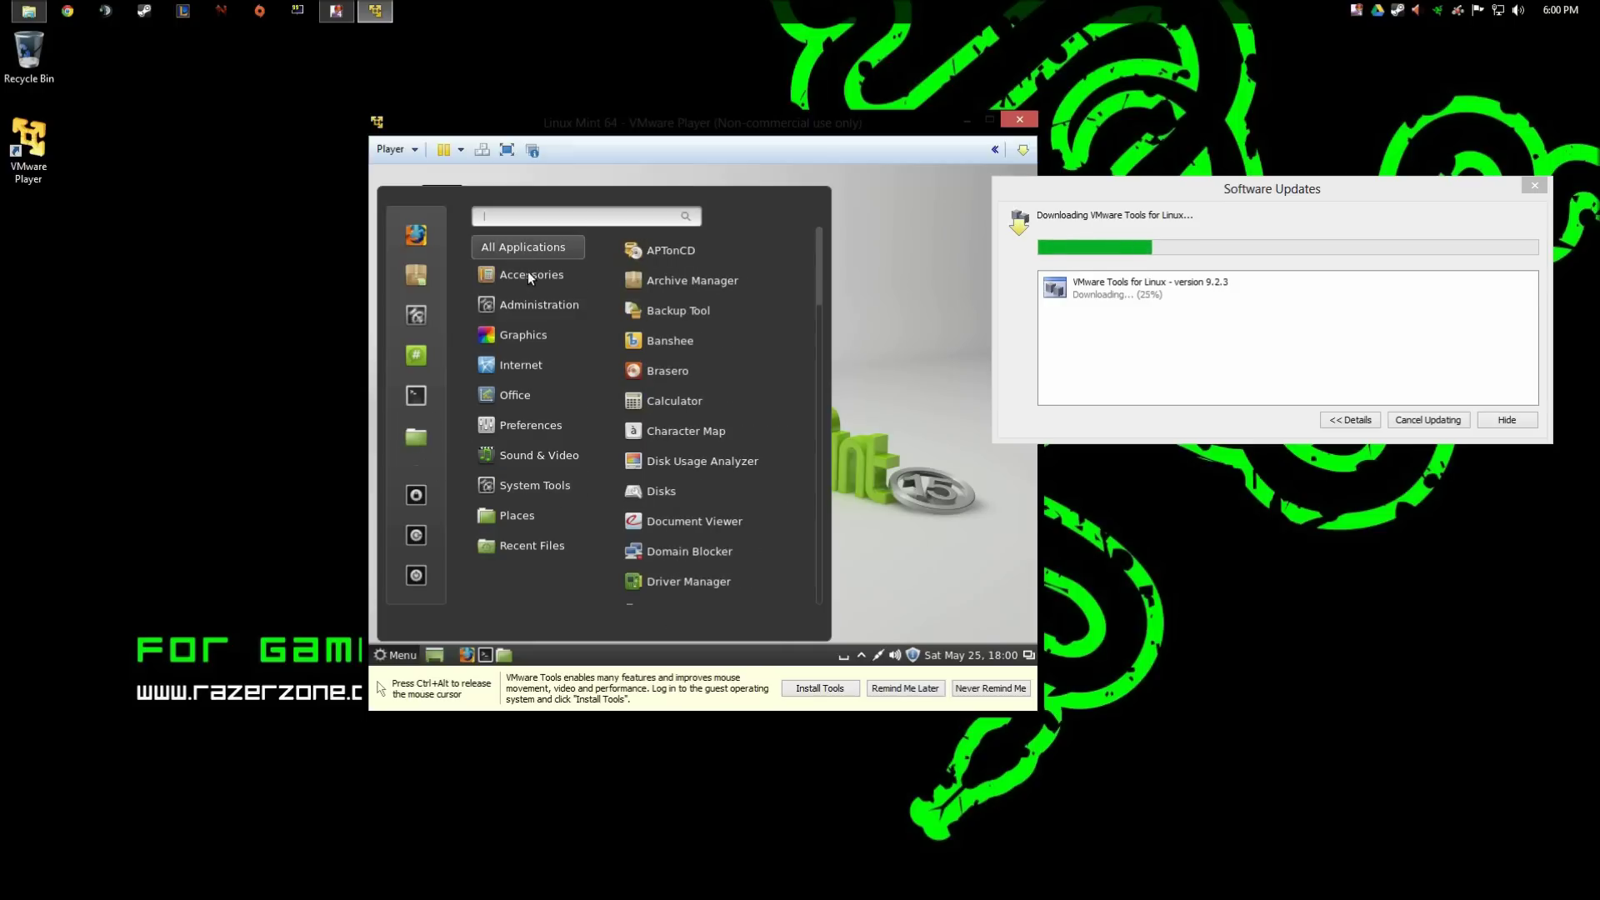
mouse_move(548, 283)
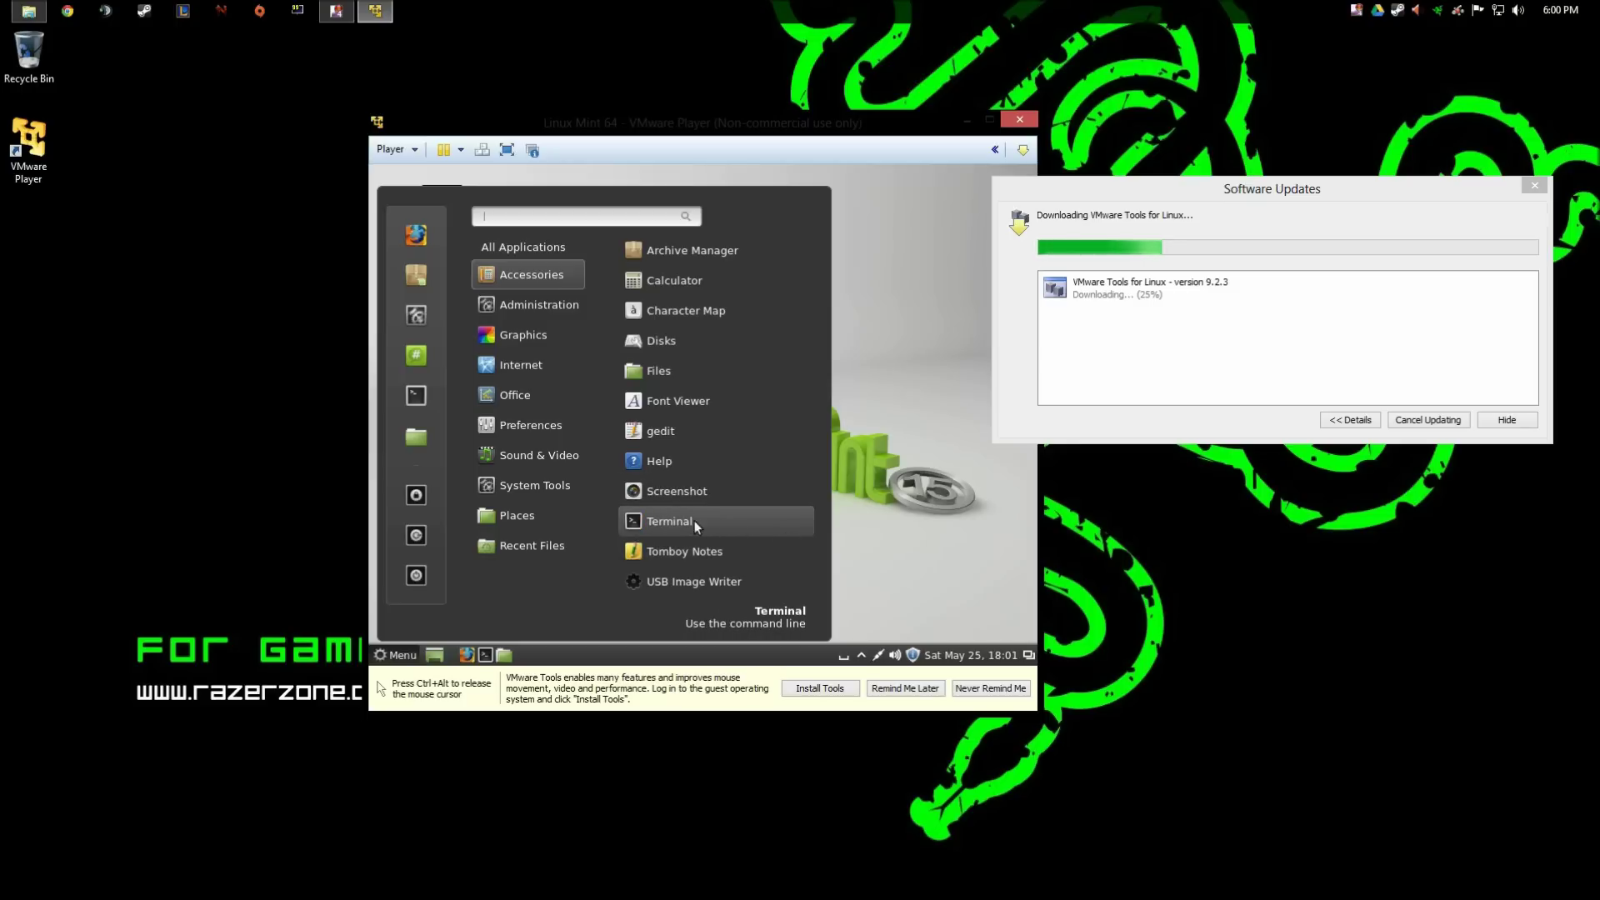
mouse_move(552, 249)
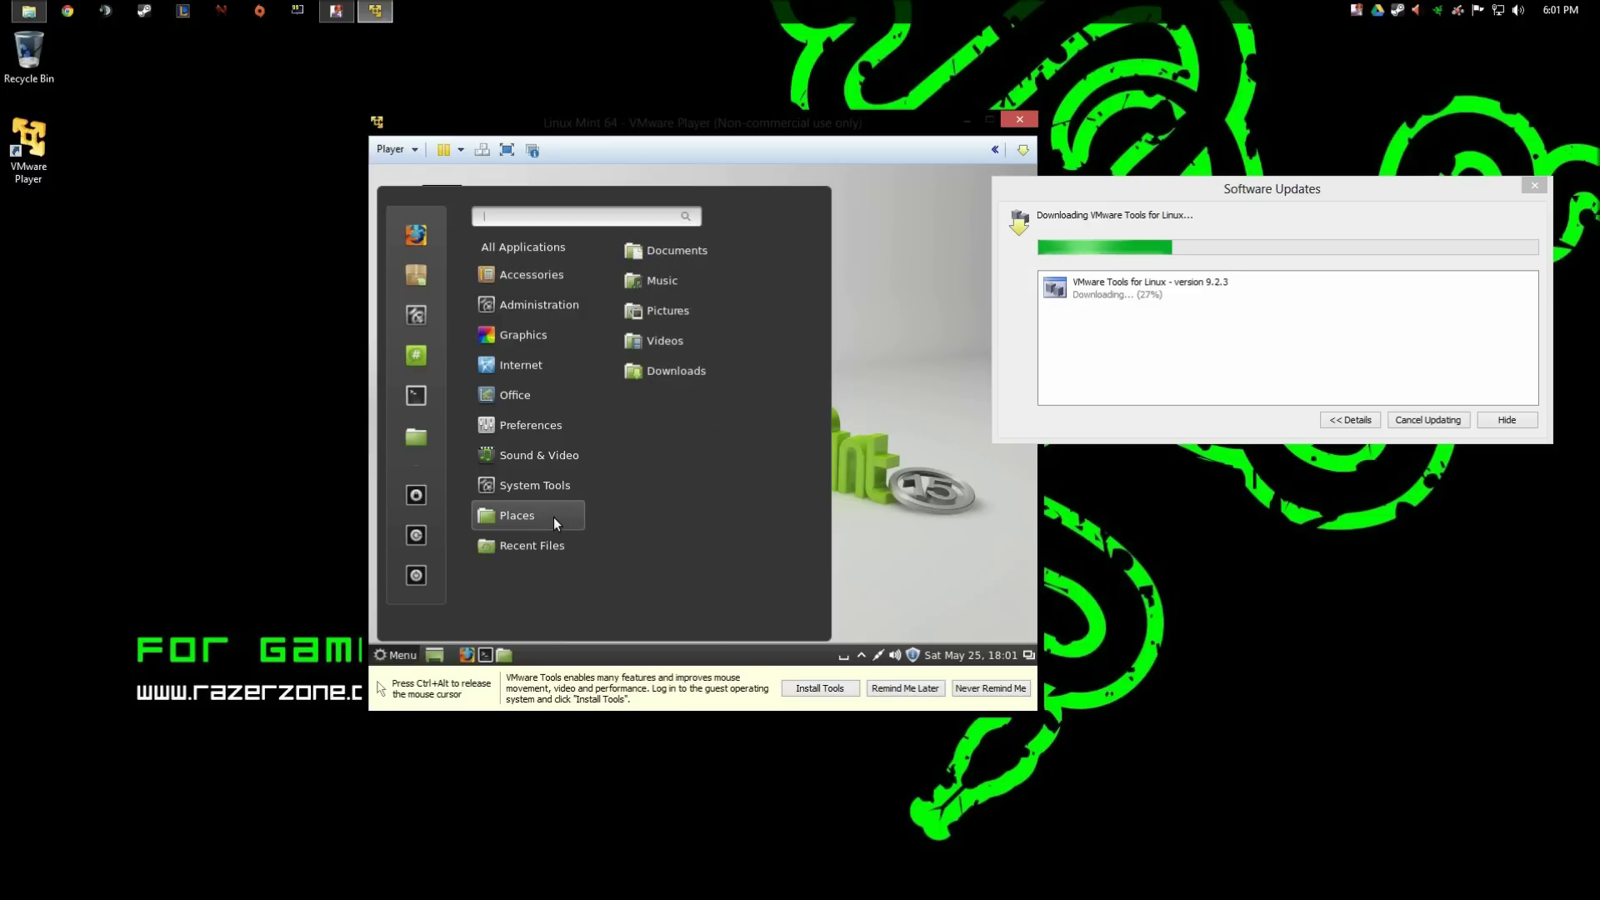
mouse_move(464, 497)
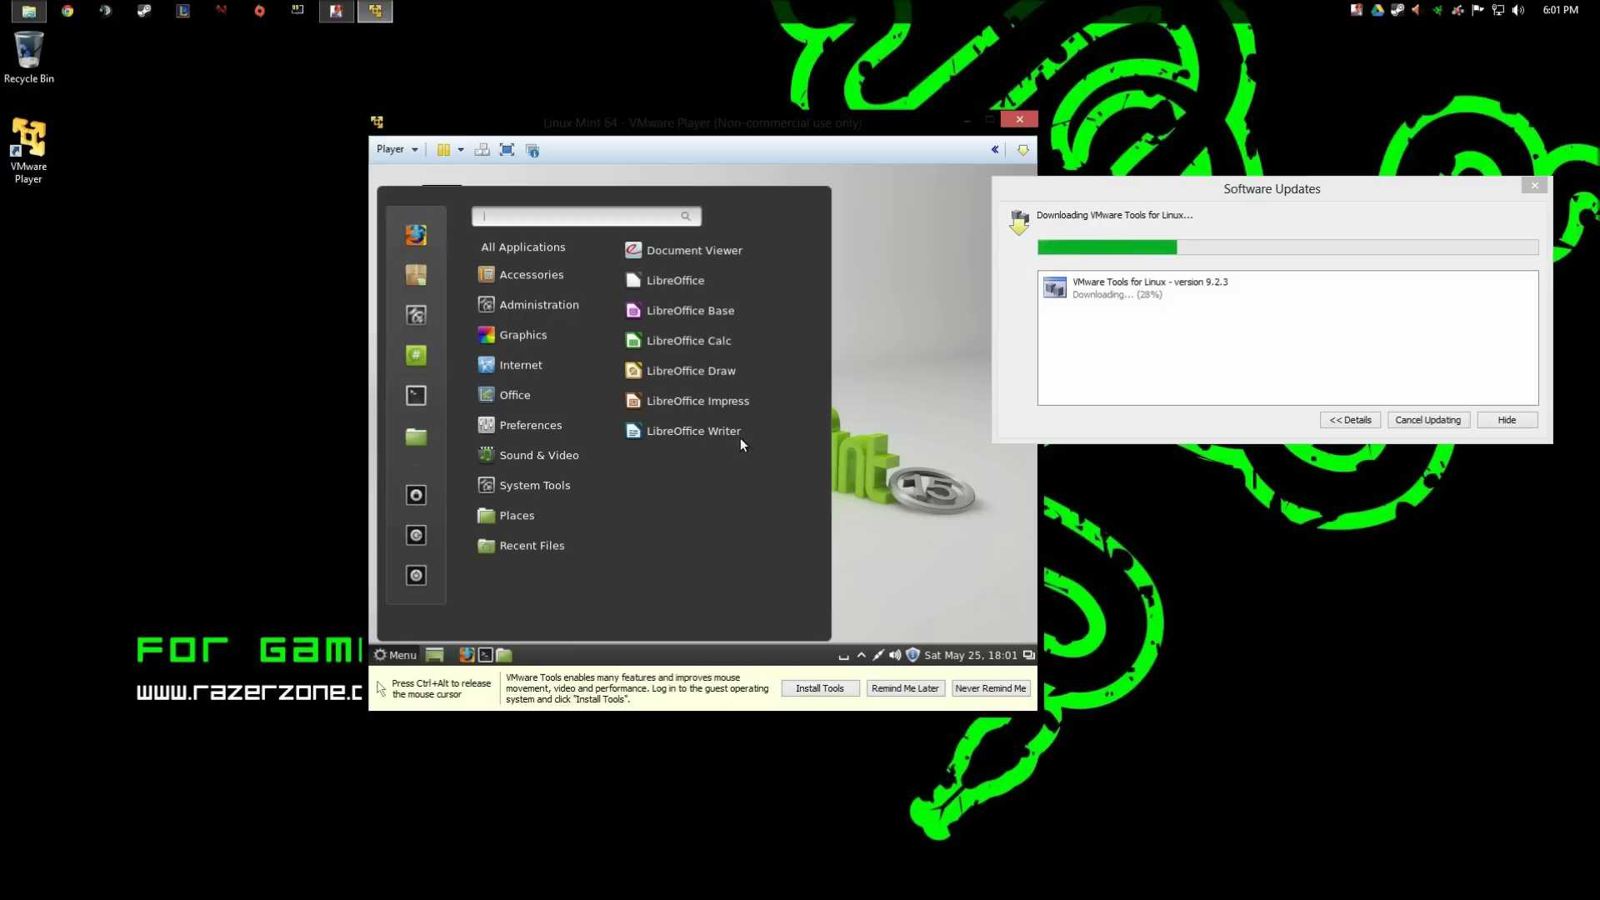
Close the menu and open then close the Home folder while the Tools download finishes.
click(897, 310)
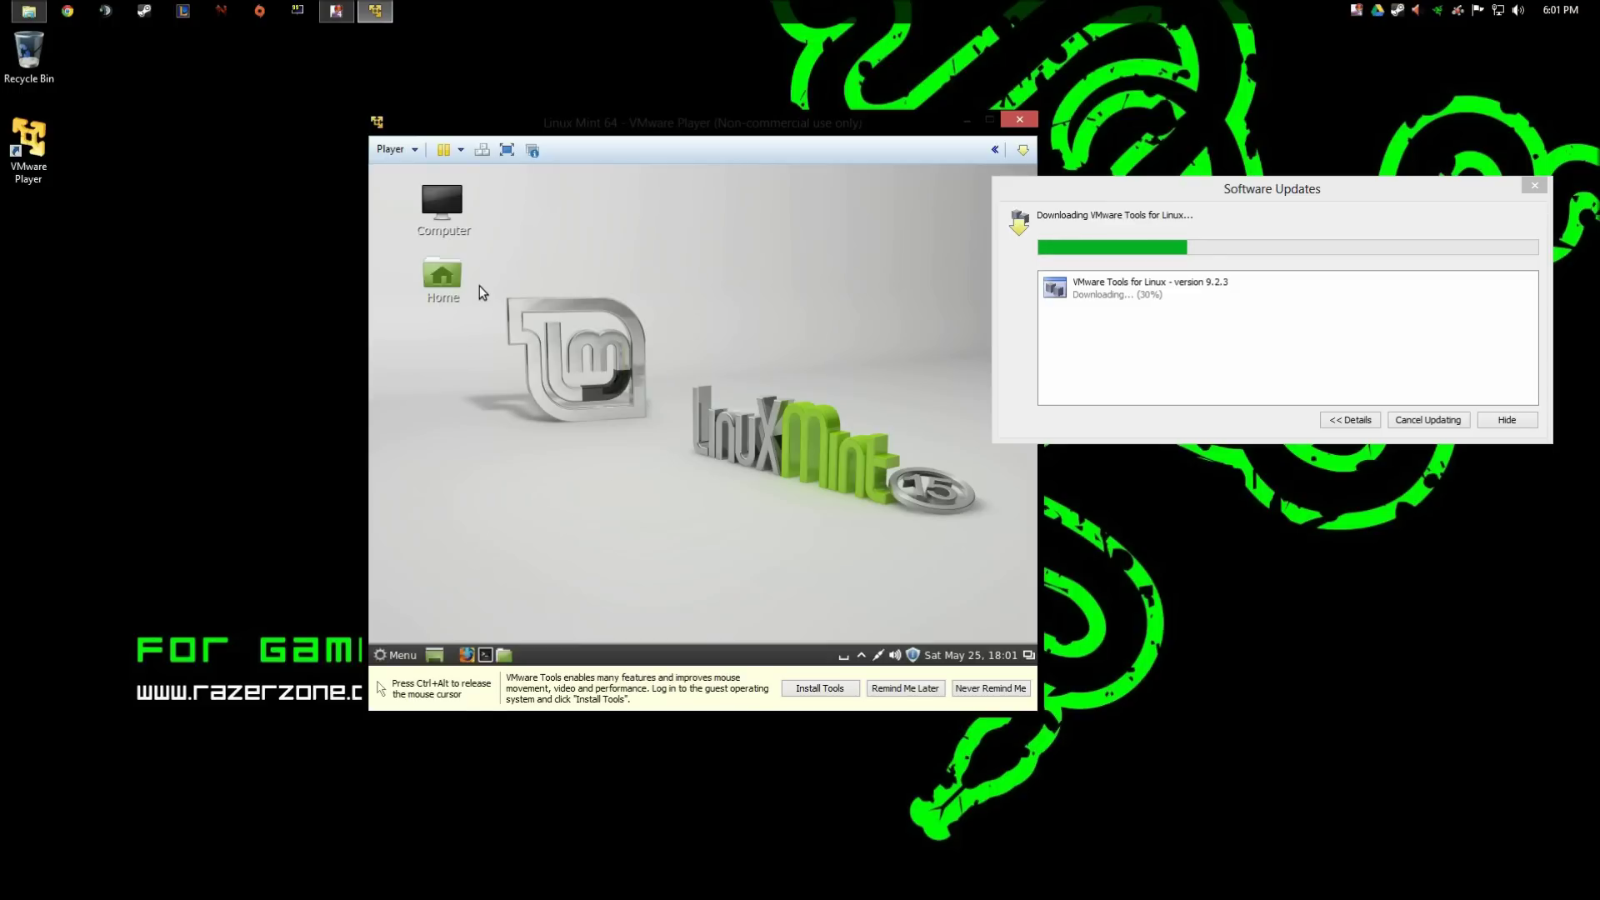
double_click(447, 278)
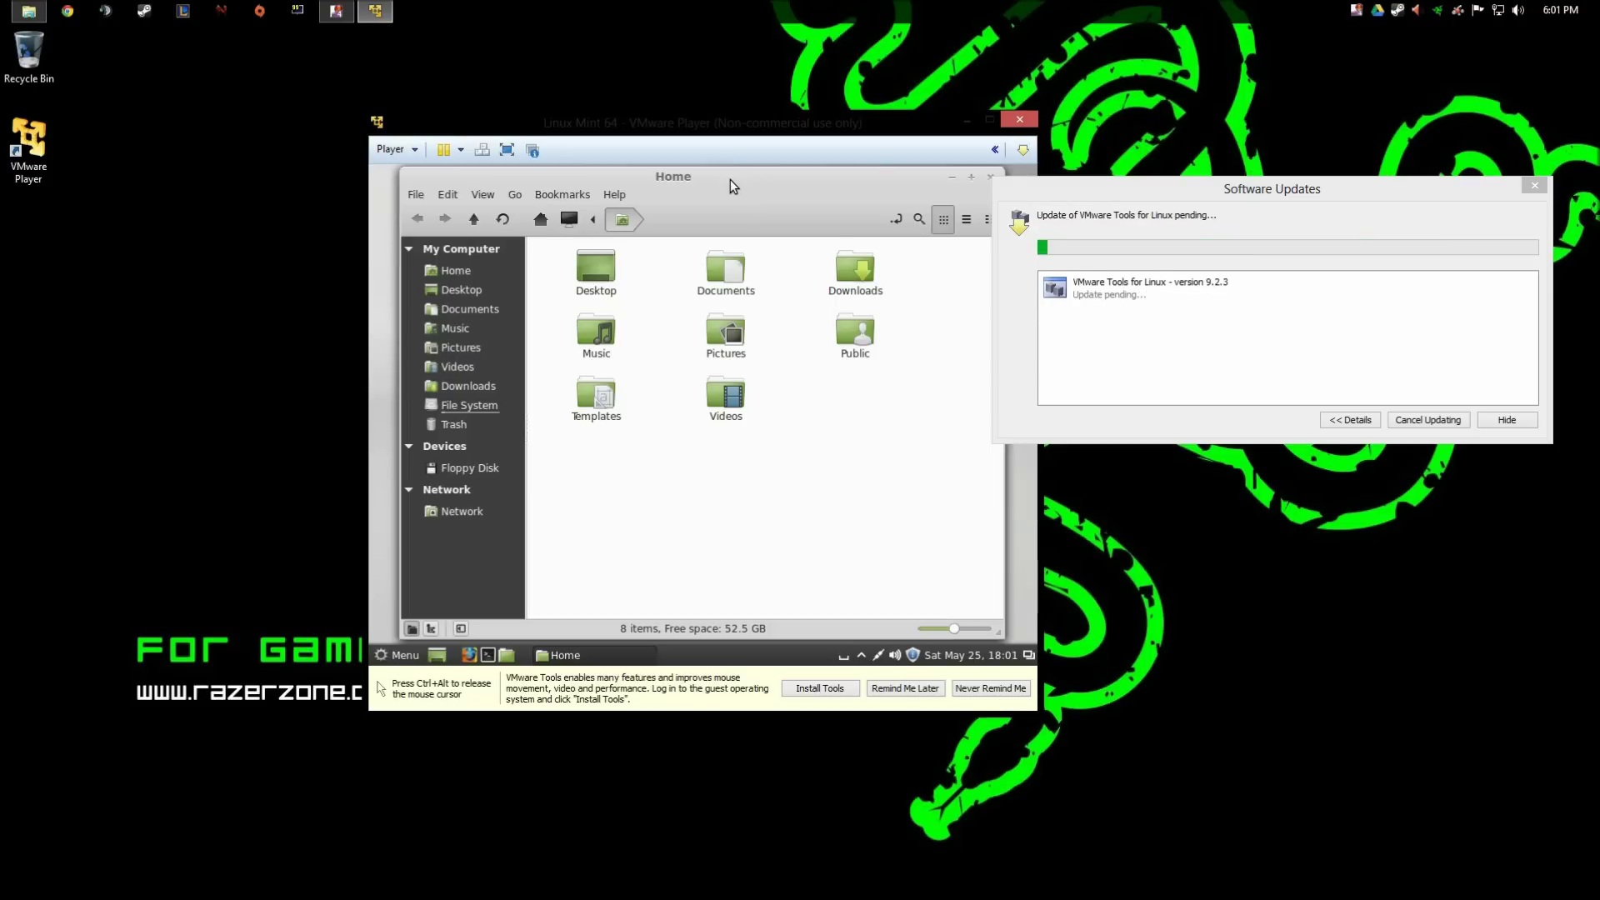
click(730, 179)
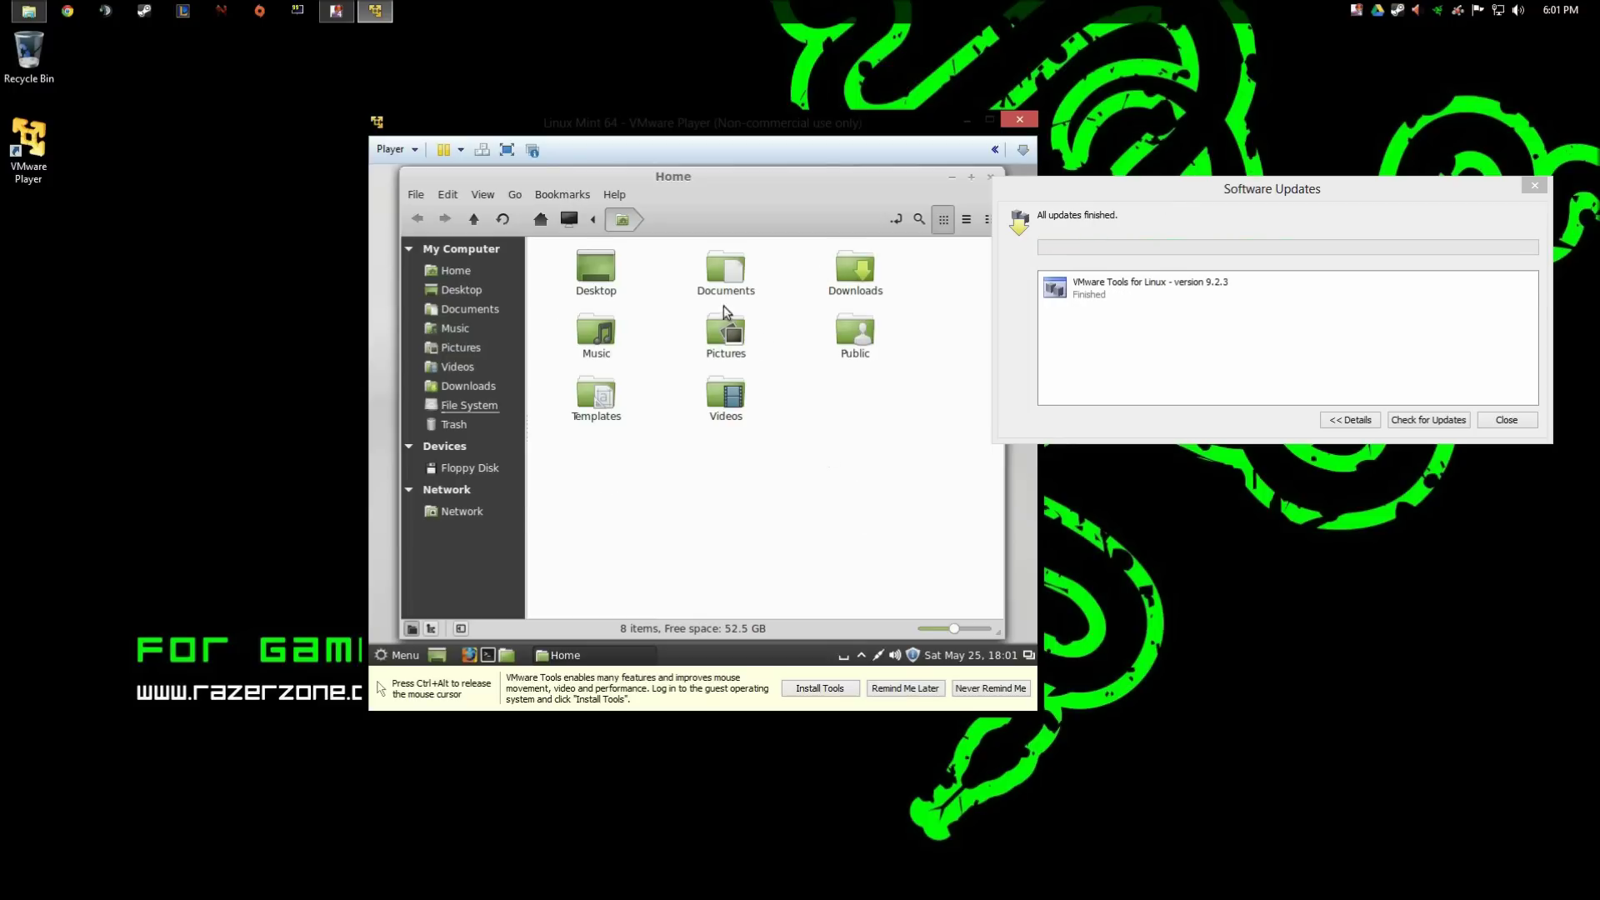
click(989, 178)
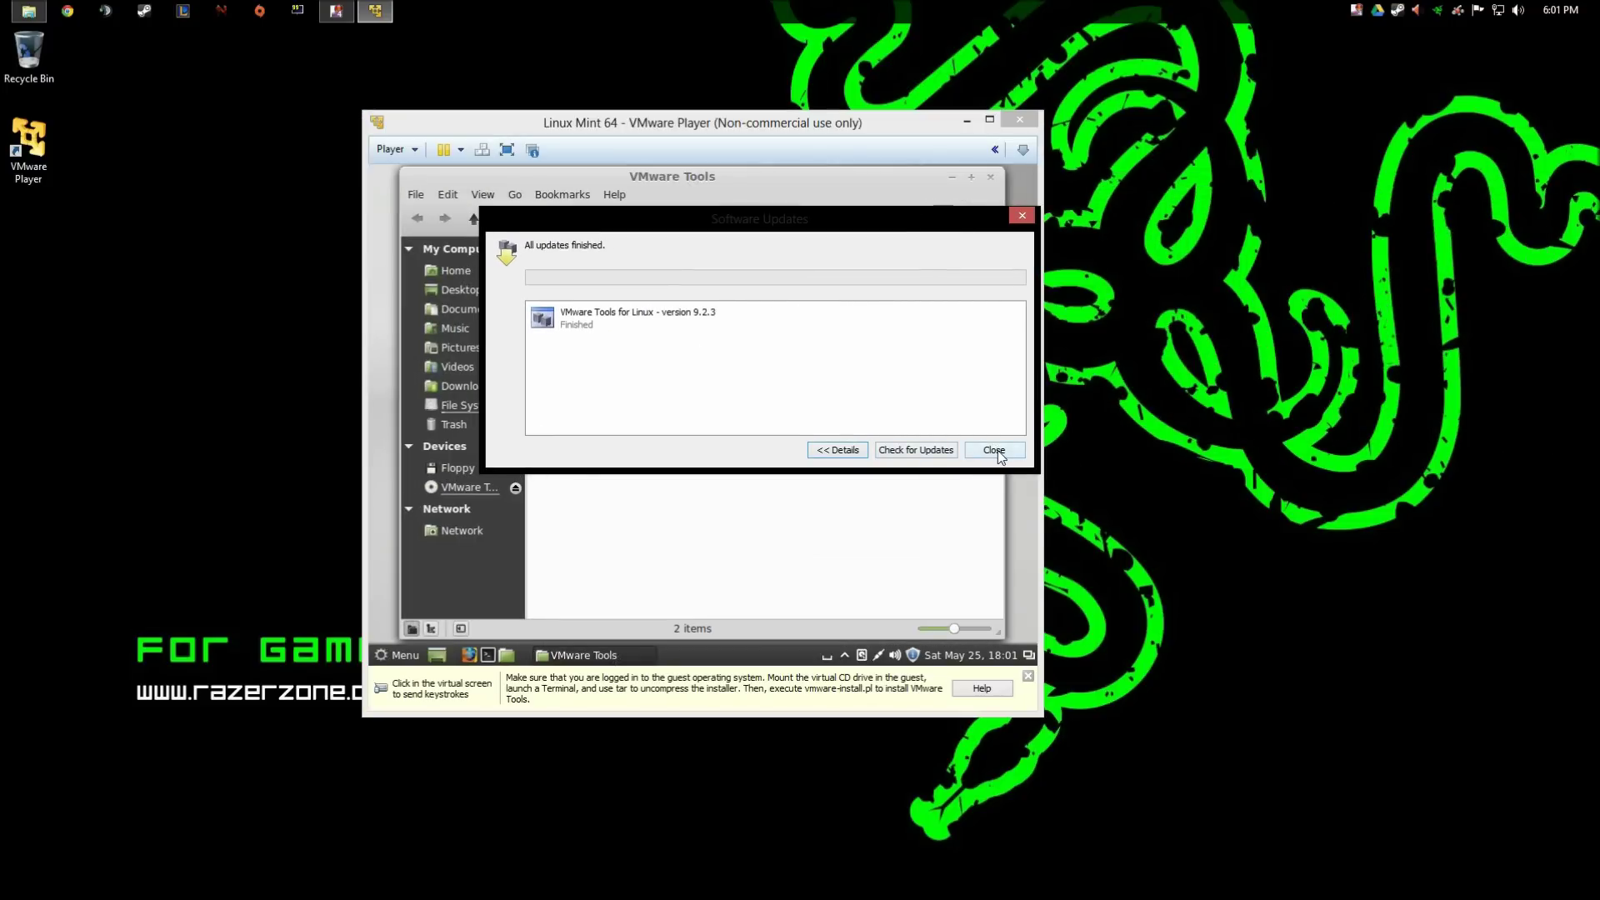
Close Software Updates and open VMwareTools-9.2.3-1031360.tar.gz in Archive Manager.
click(996, 450)
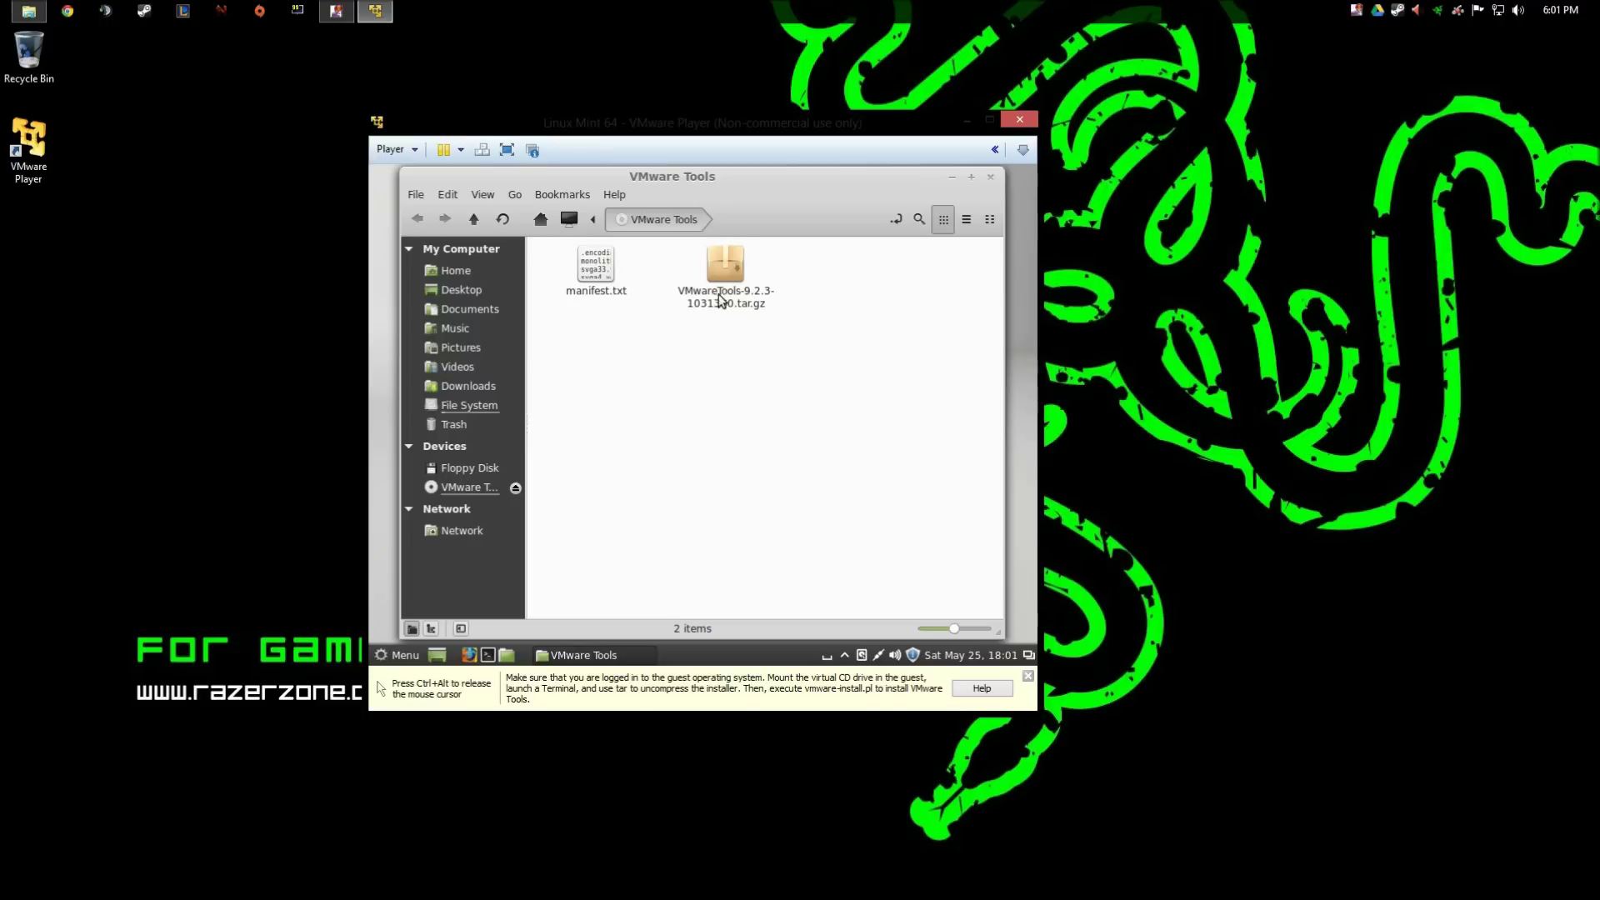
drag(778, 194, 832, 196)
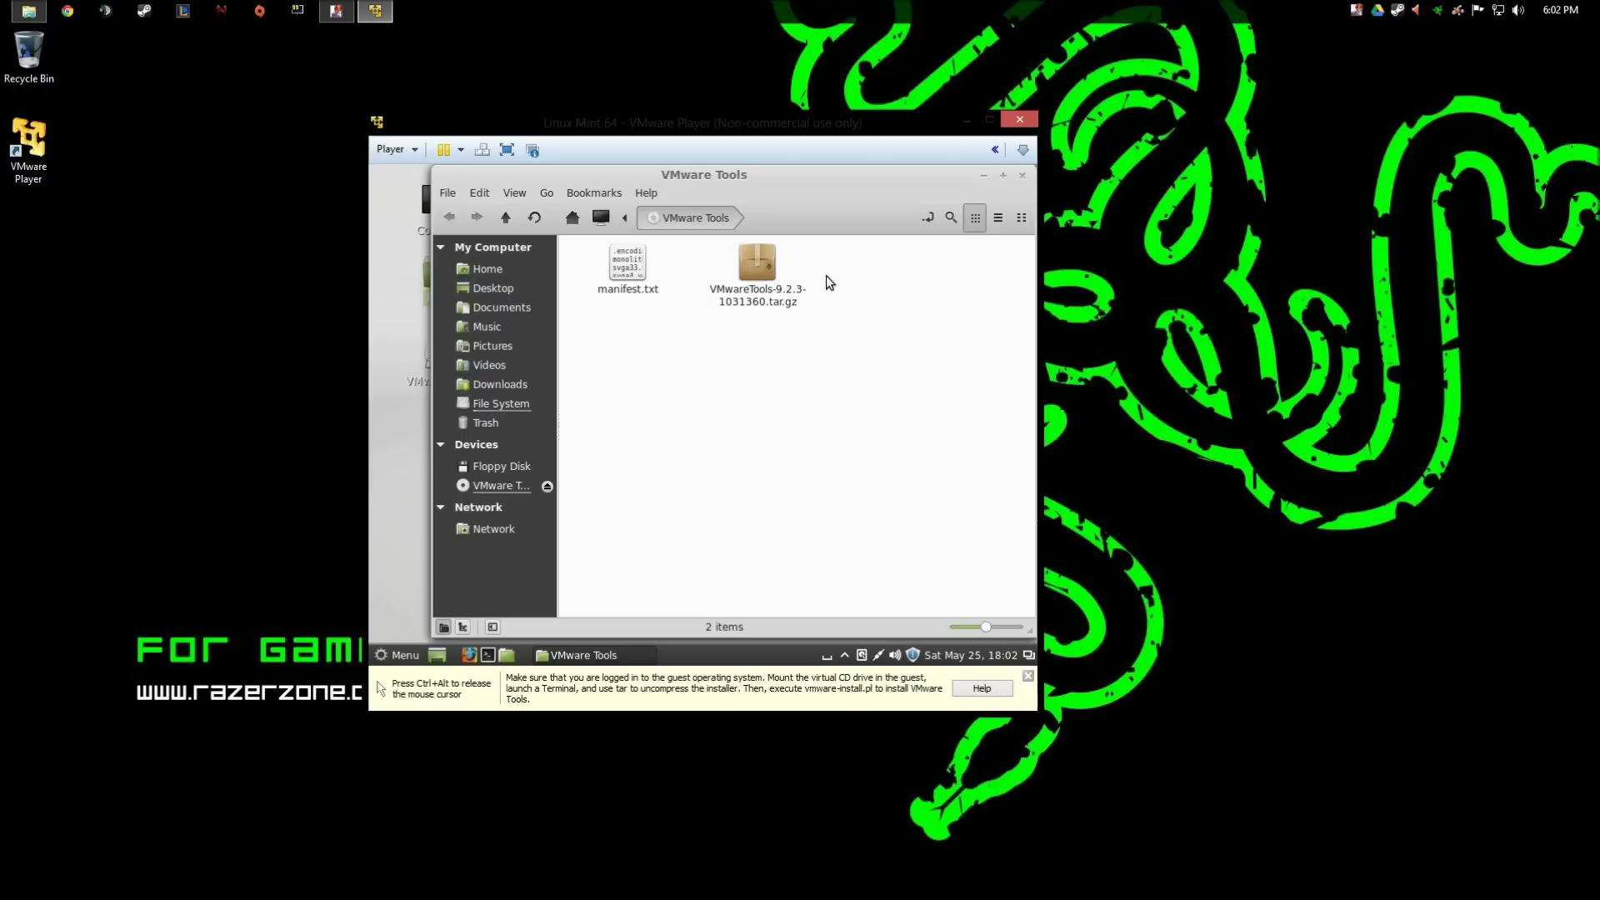
double_click(775, 268)
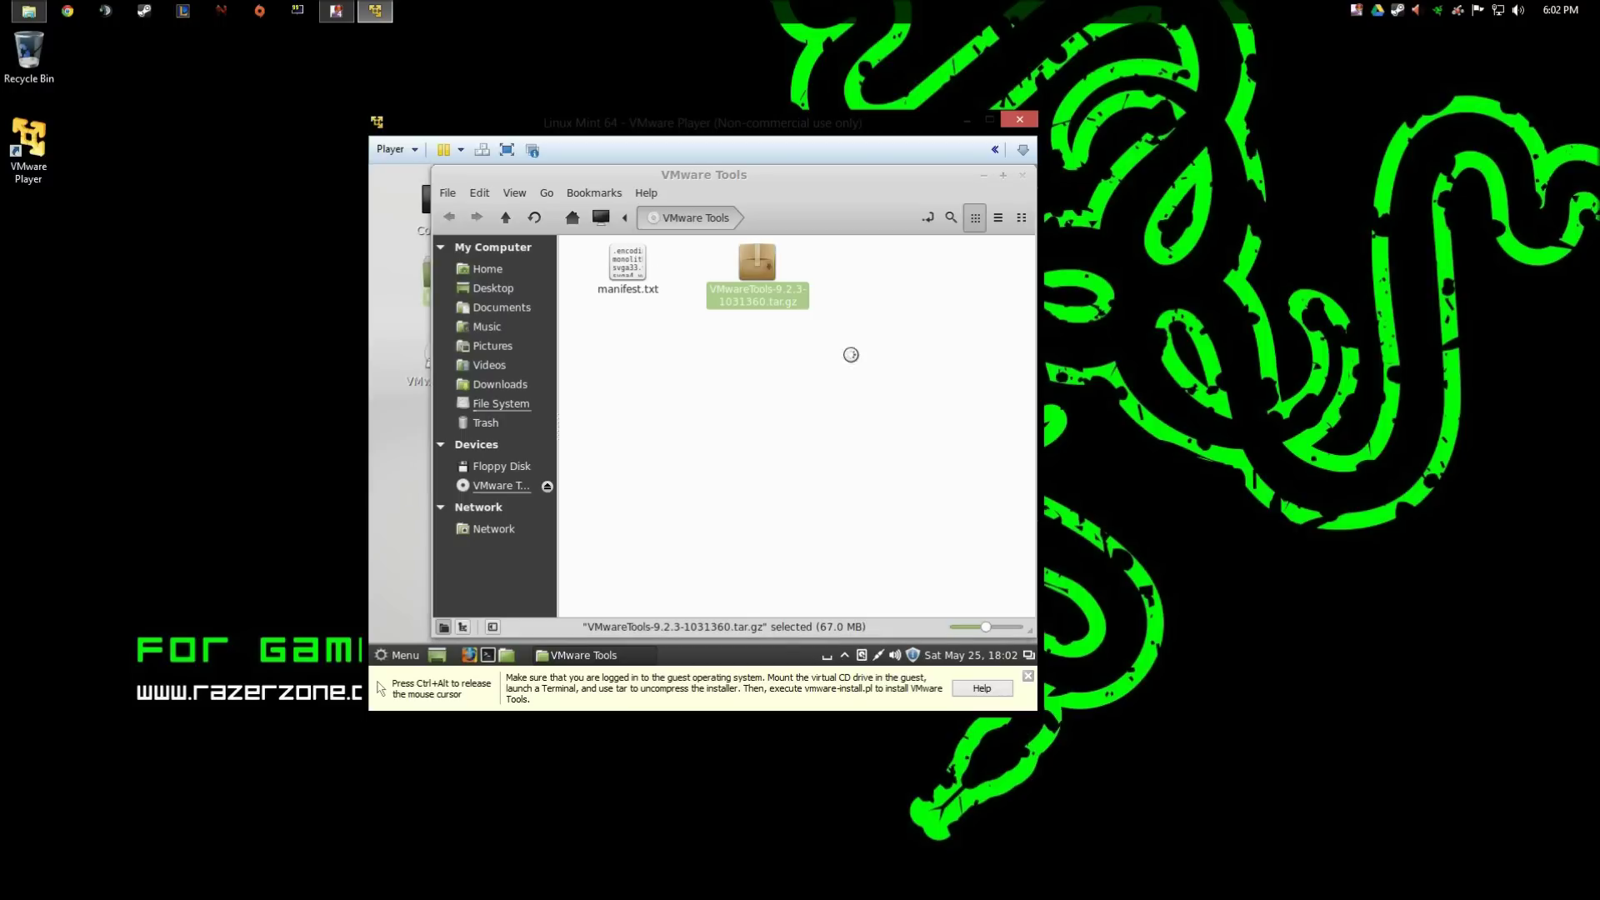
drag(582, 180, 676, 198)
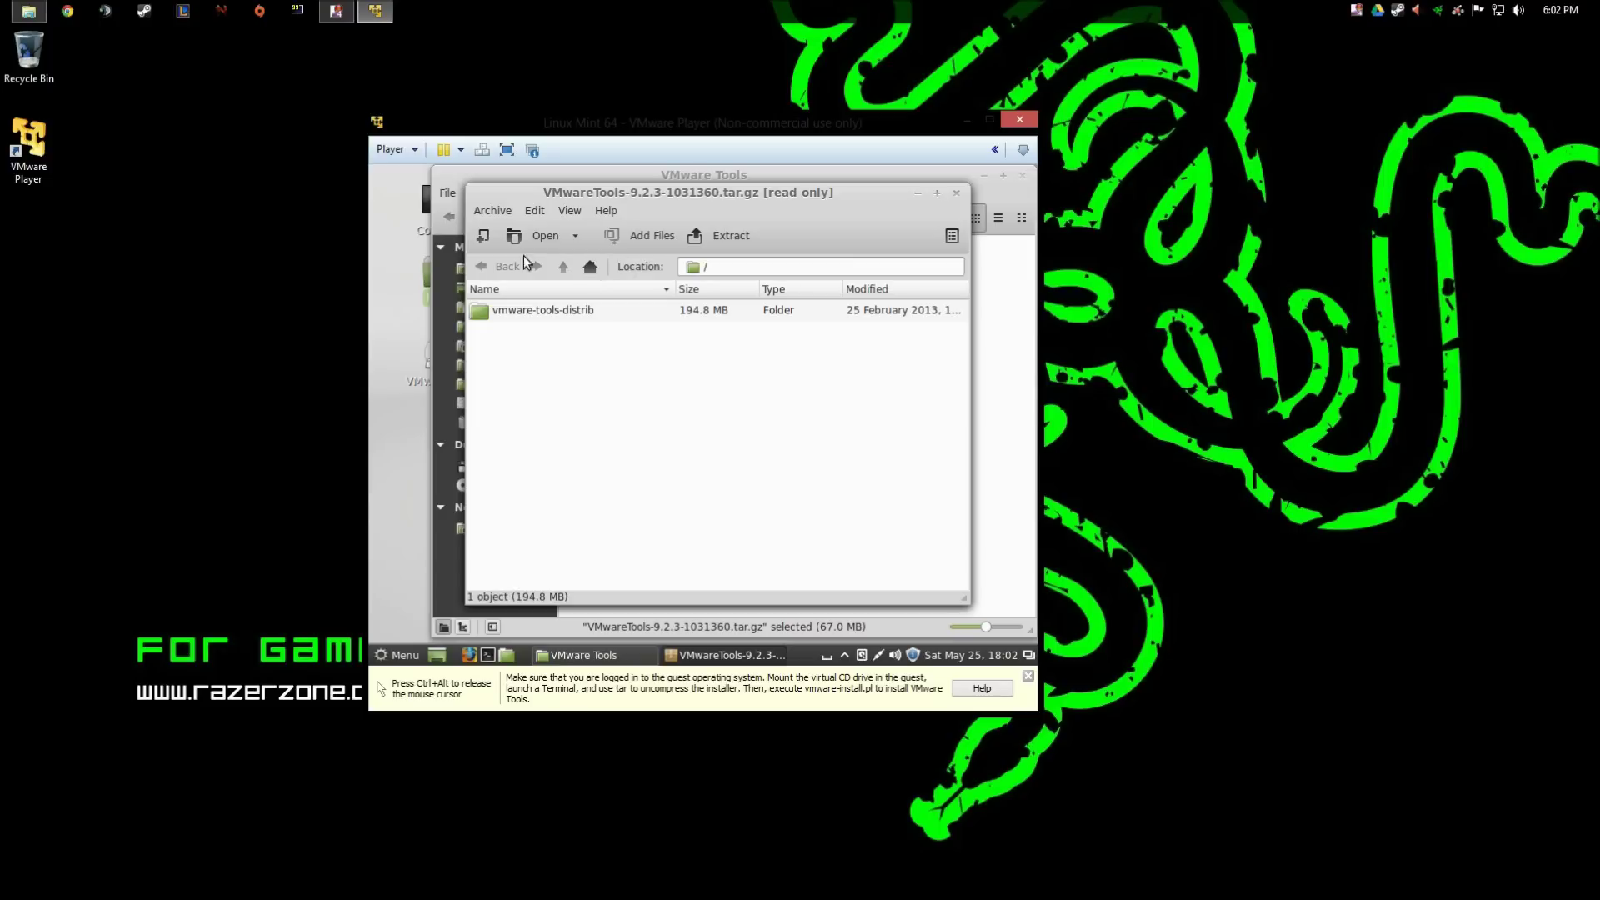
Extract the VMware Tools archive into the home Downloads folder and open the extracted vmware-tools-distrib.
click(725, 242)
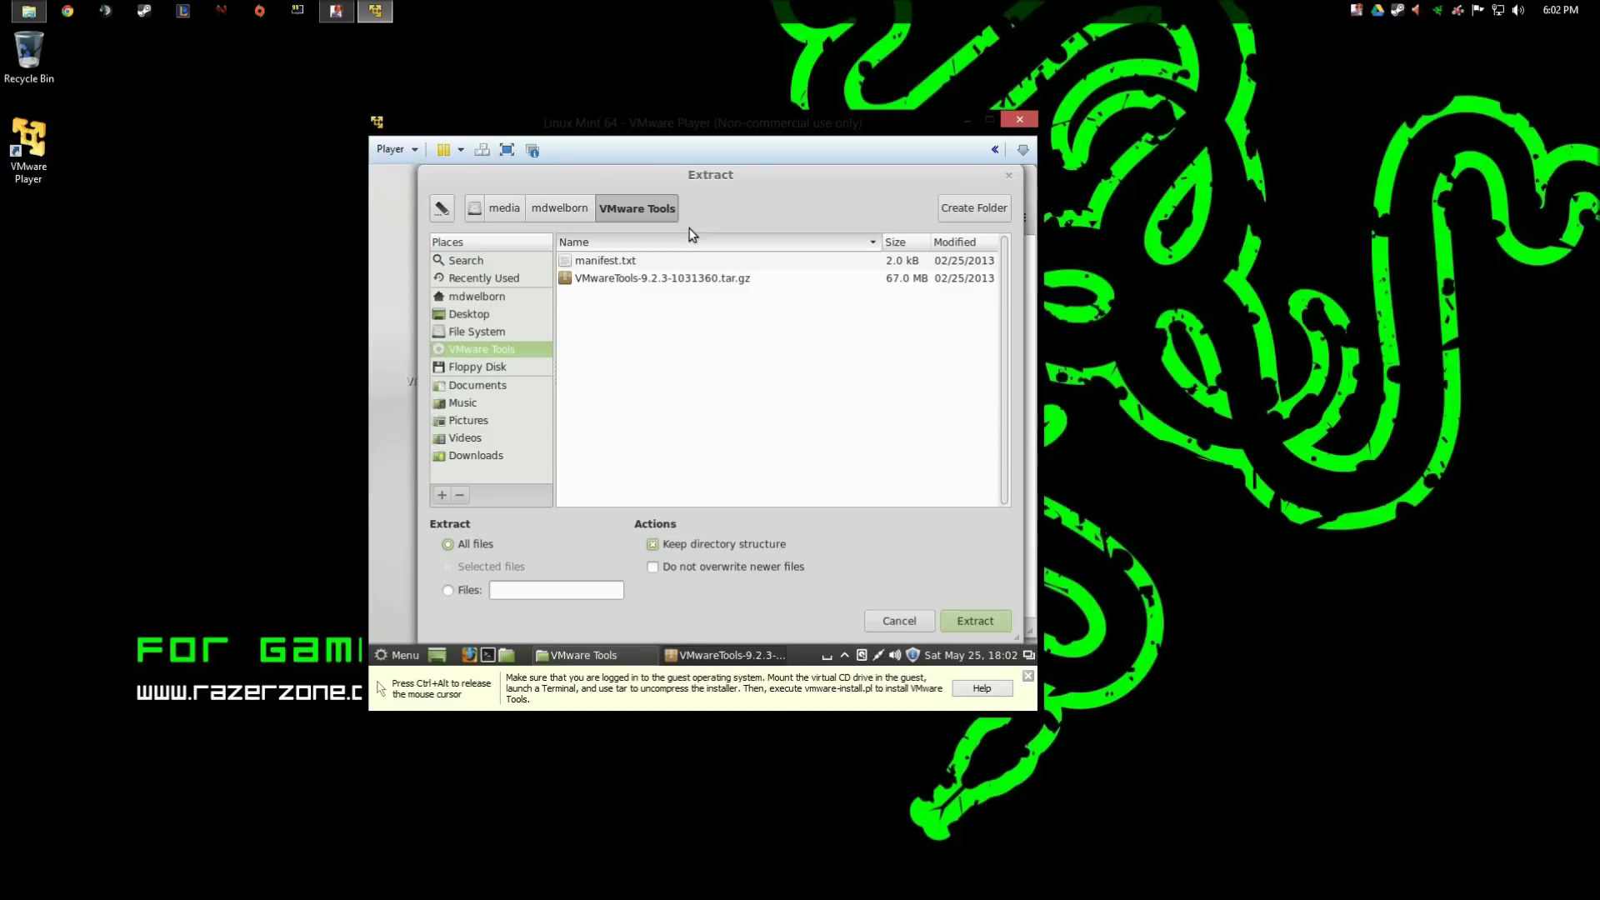
click(1007, 177)
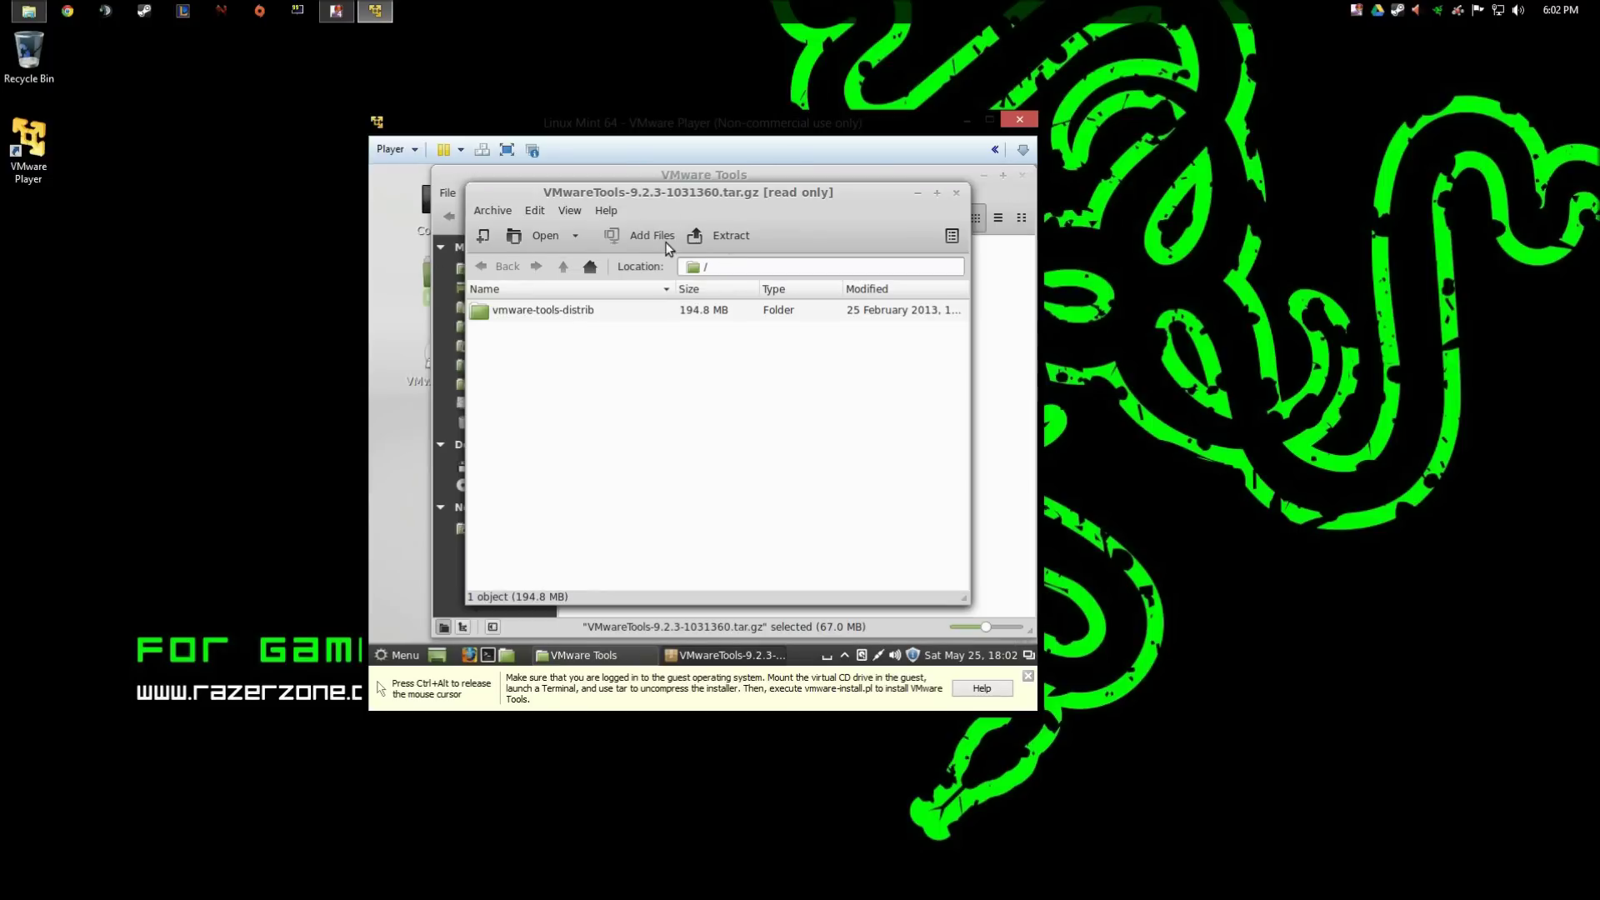
click(723, 236)
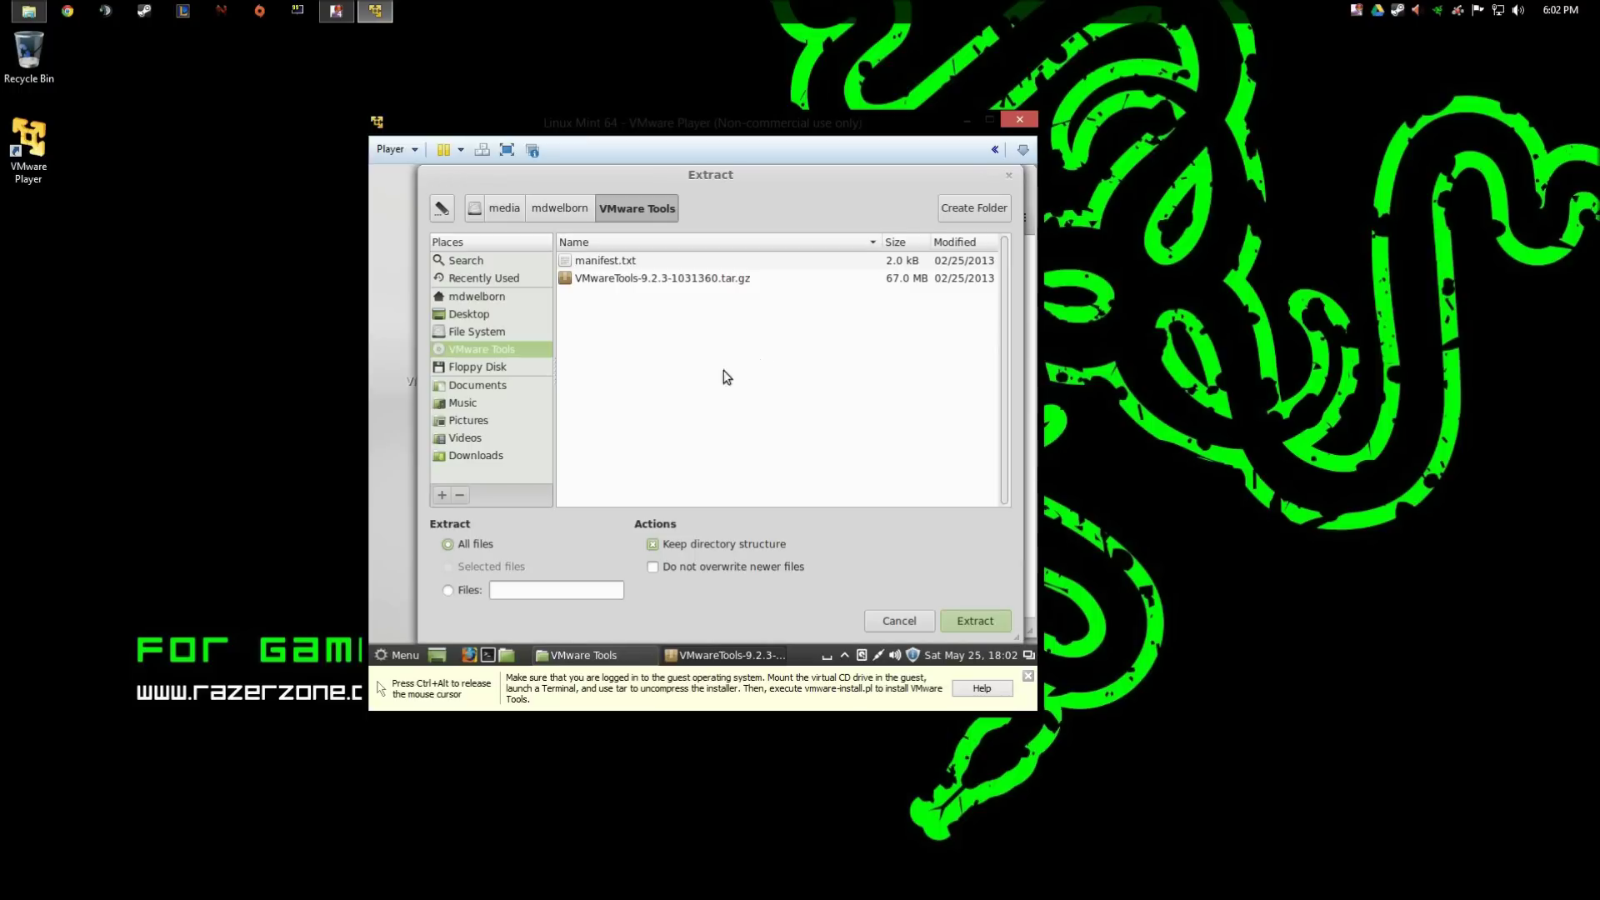
click(493, 298)
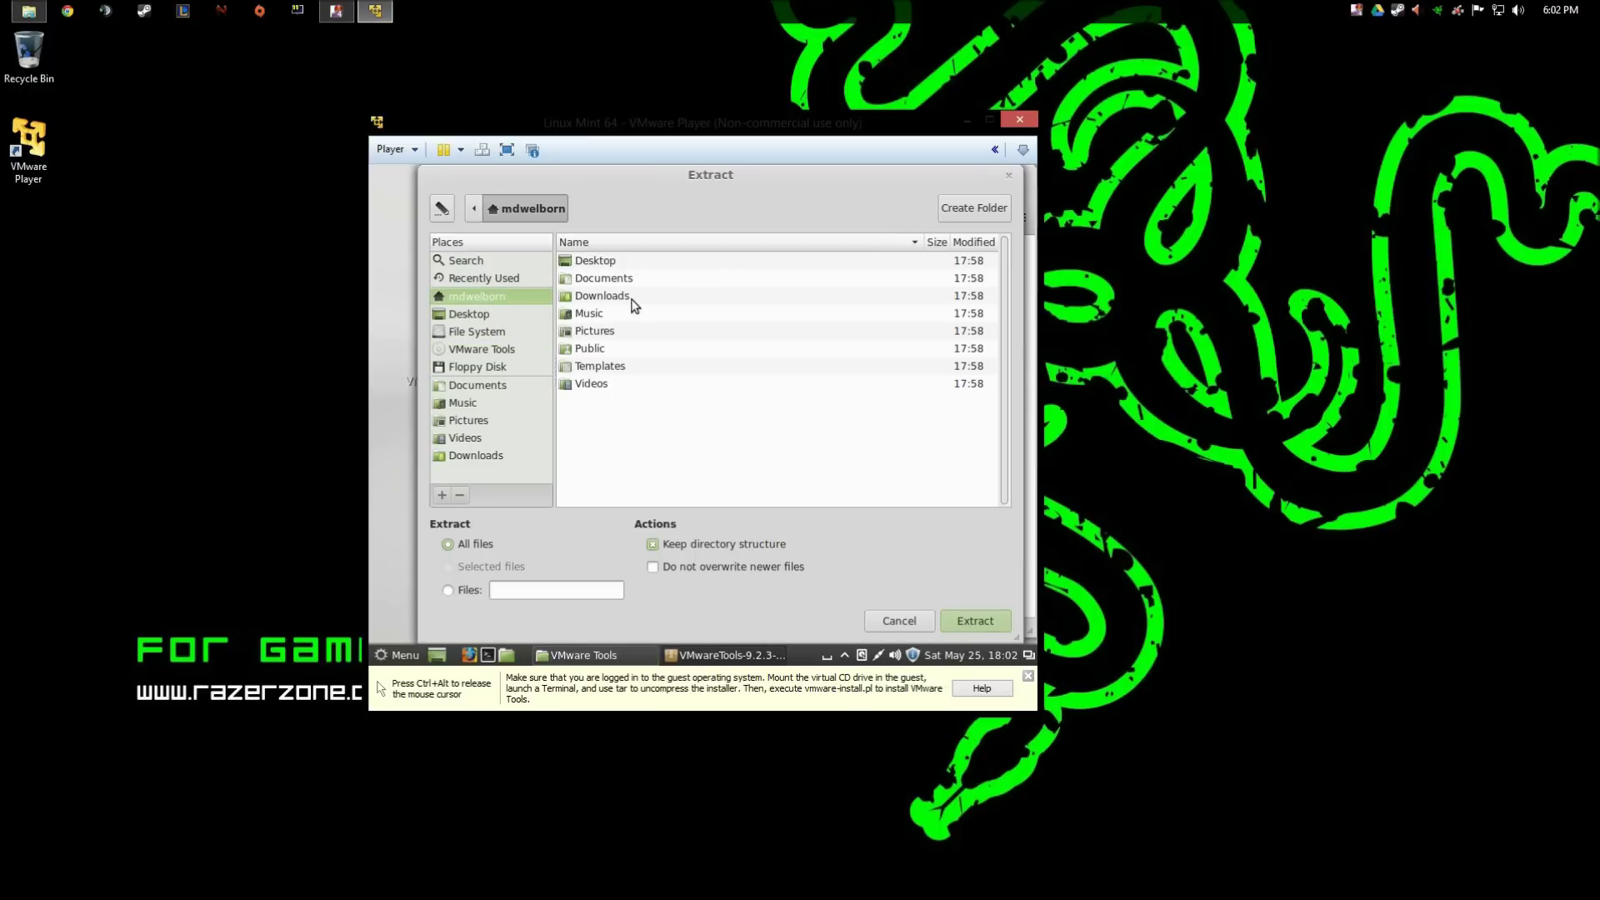
click(612, 301)
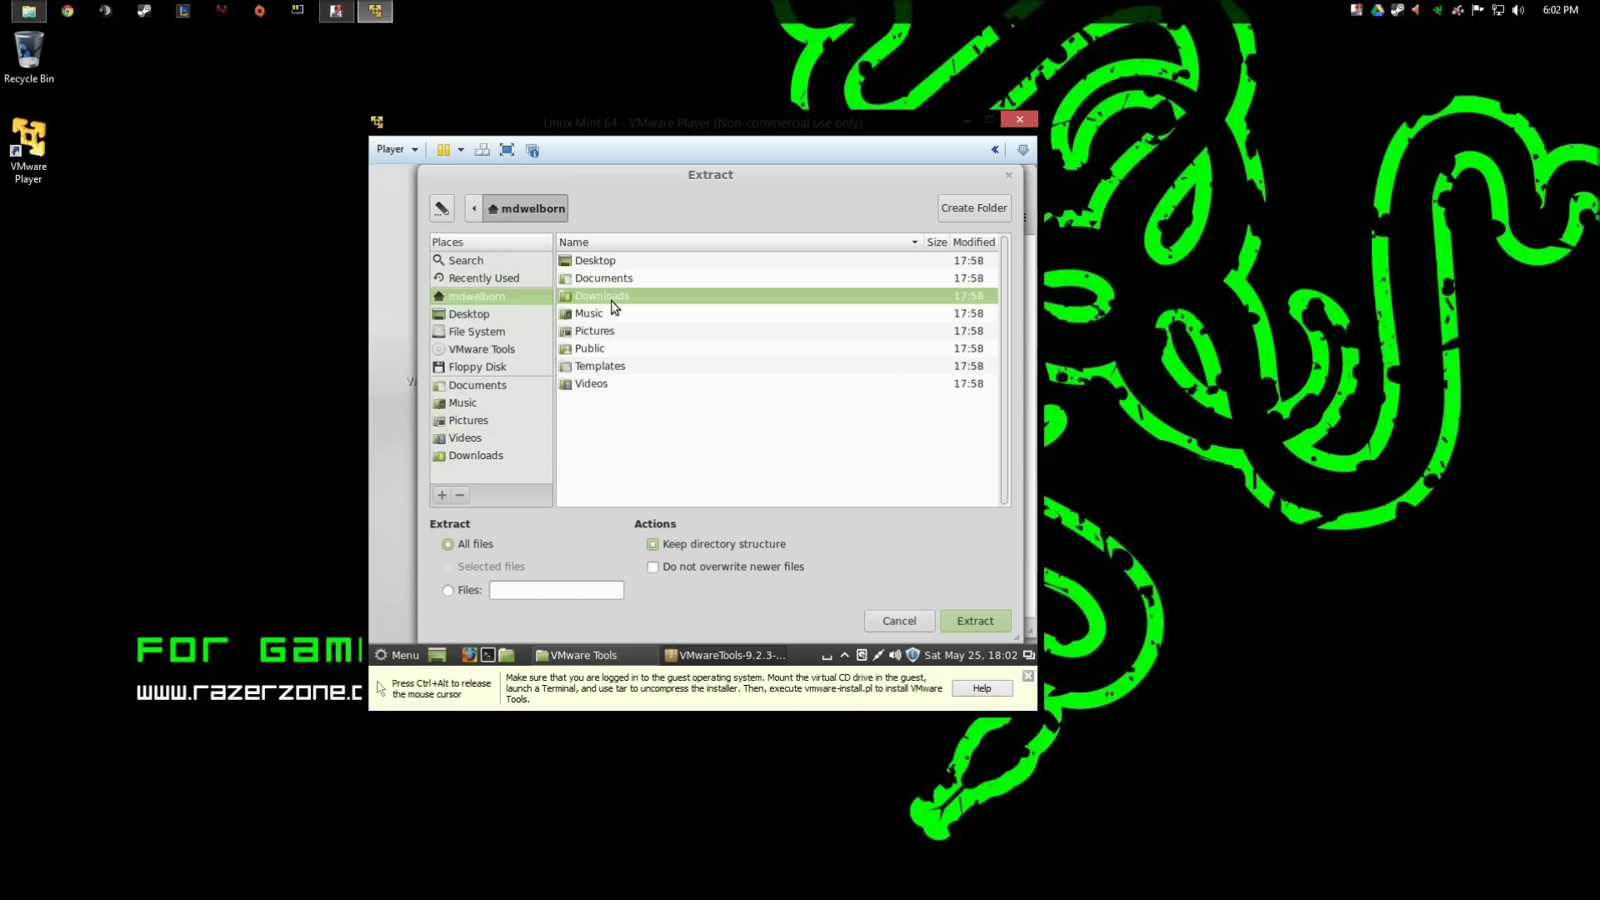
click(991, 625)
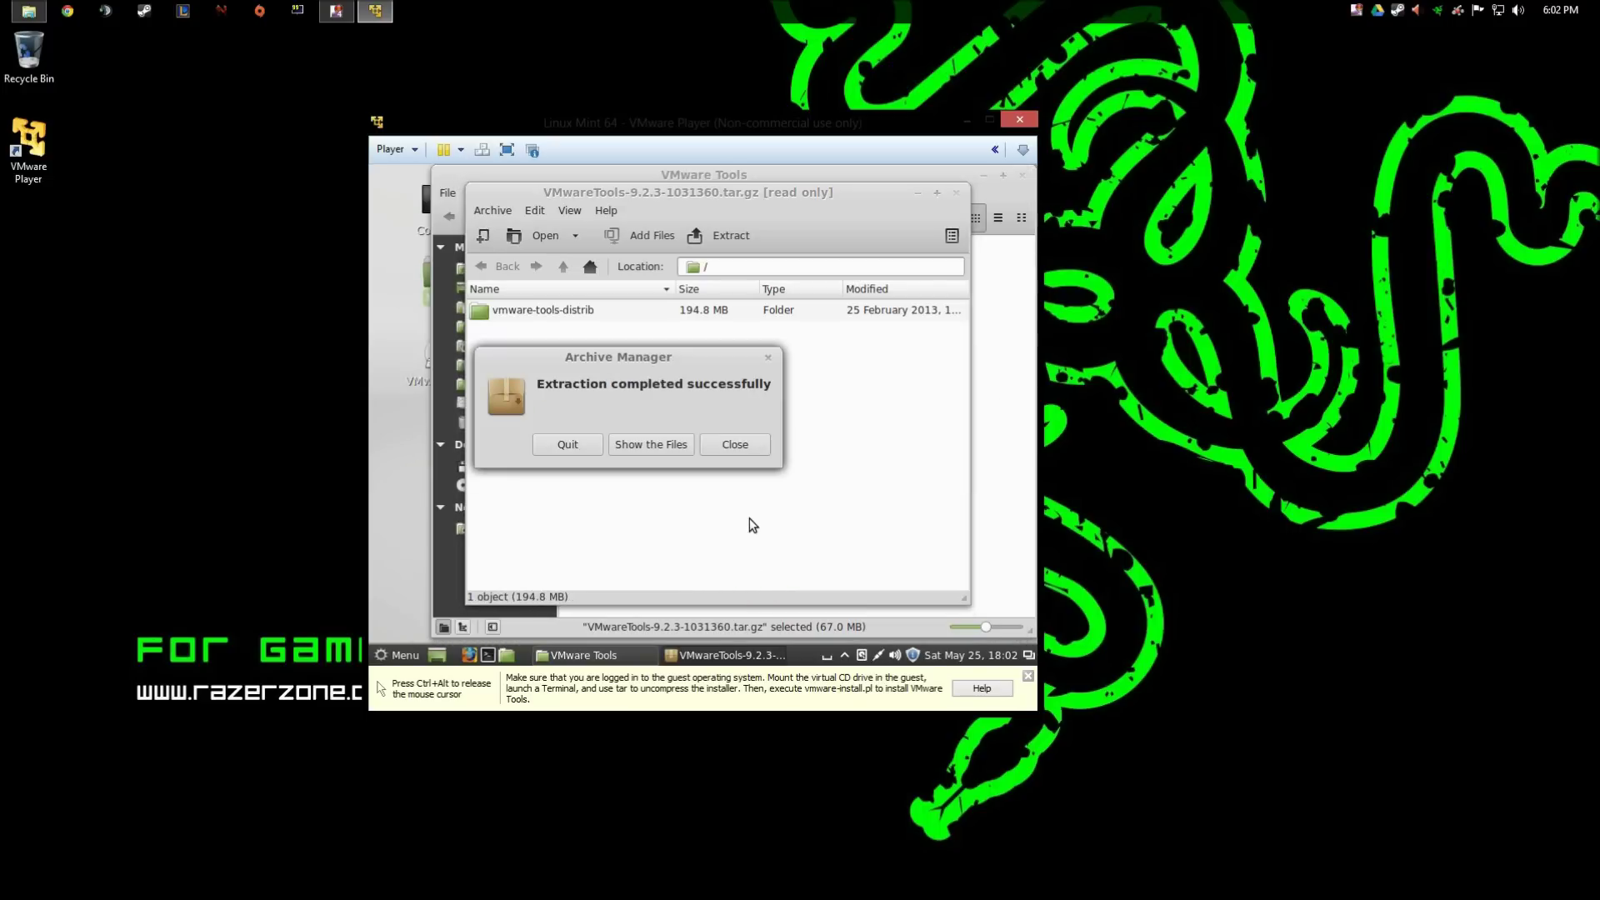
click(657, 448)
double_click(575, 284)
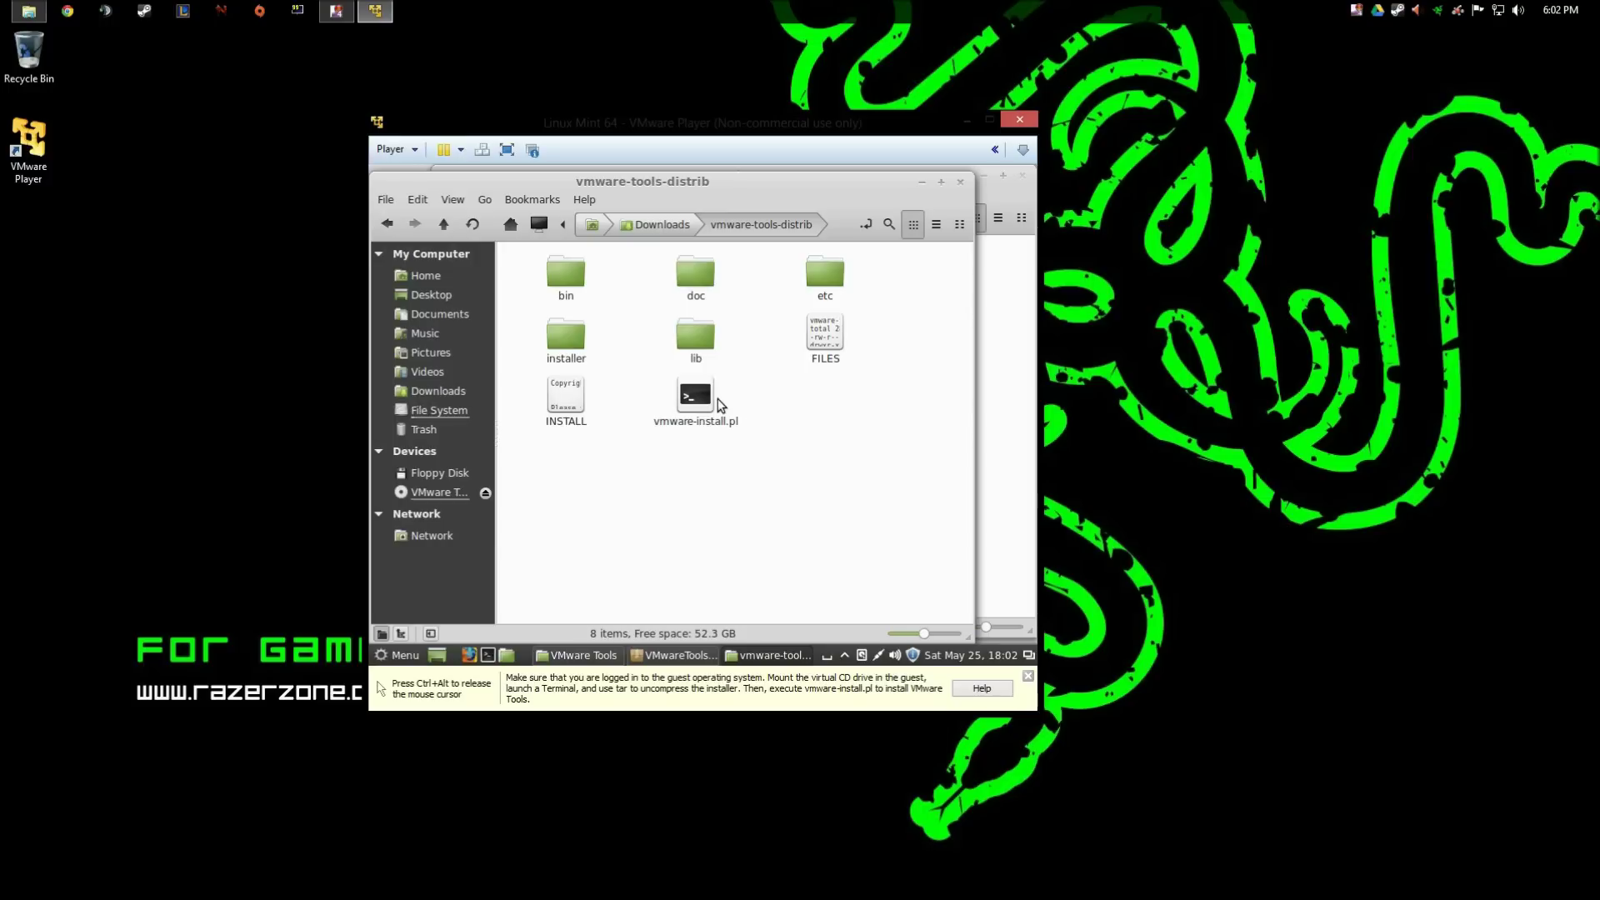
Launch a Terminal from the Accessories menu and list the home folder with ls.
mouse_move(737, 202)
mouse_down()
mouse_move(795, 199)
mouse_move(769, 198)
mouse_up()
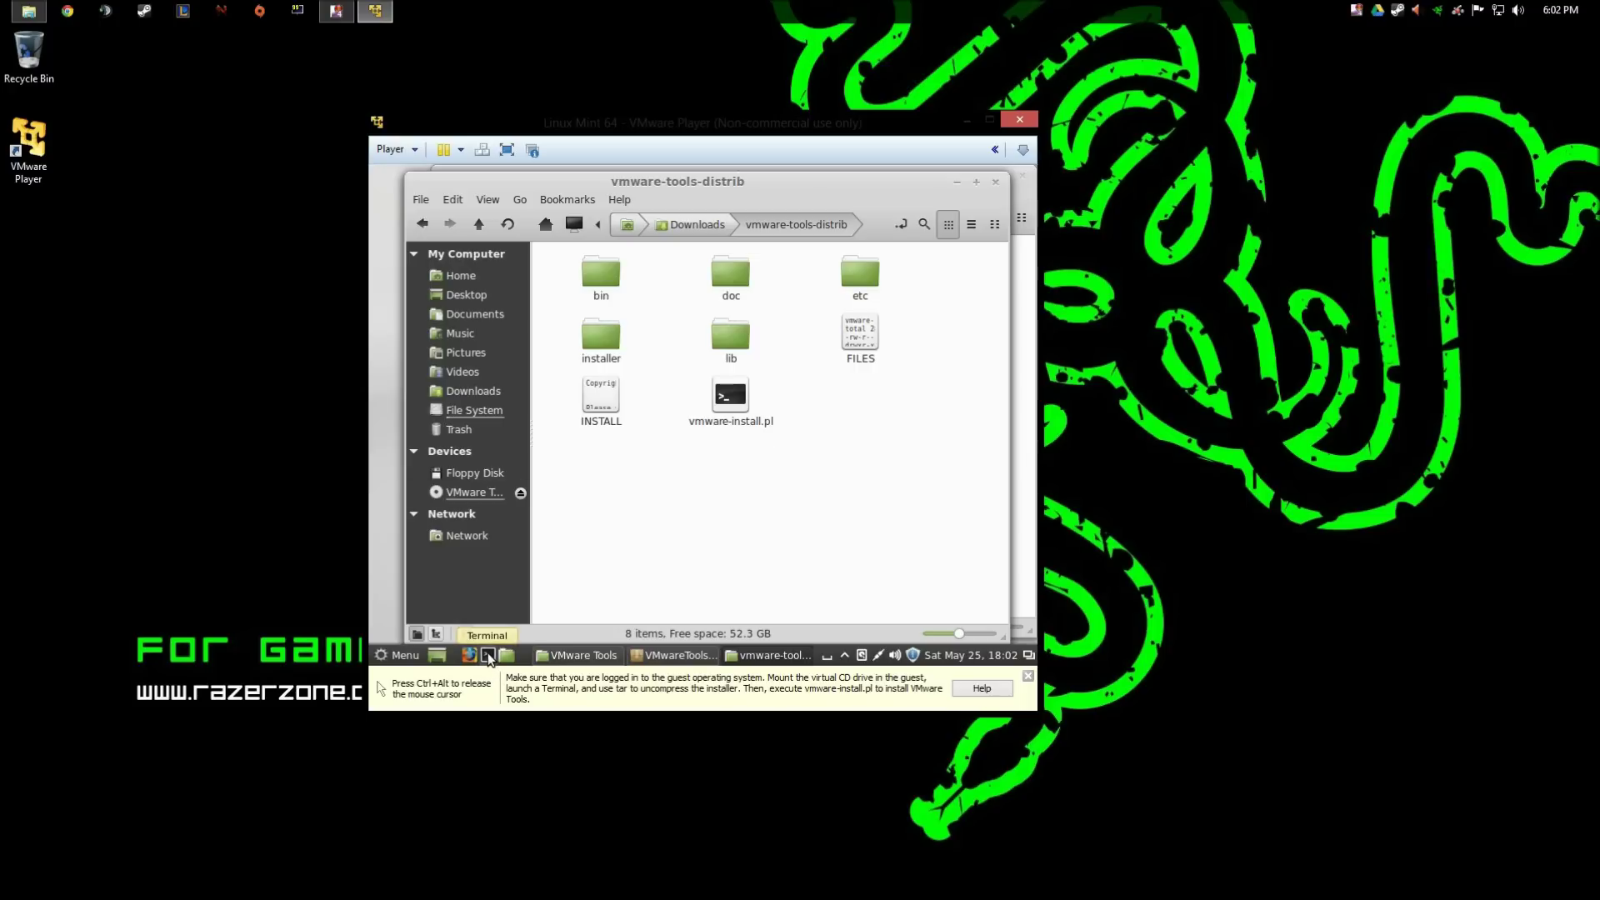
click(399, 655)
mouse_move(558, 273)
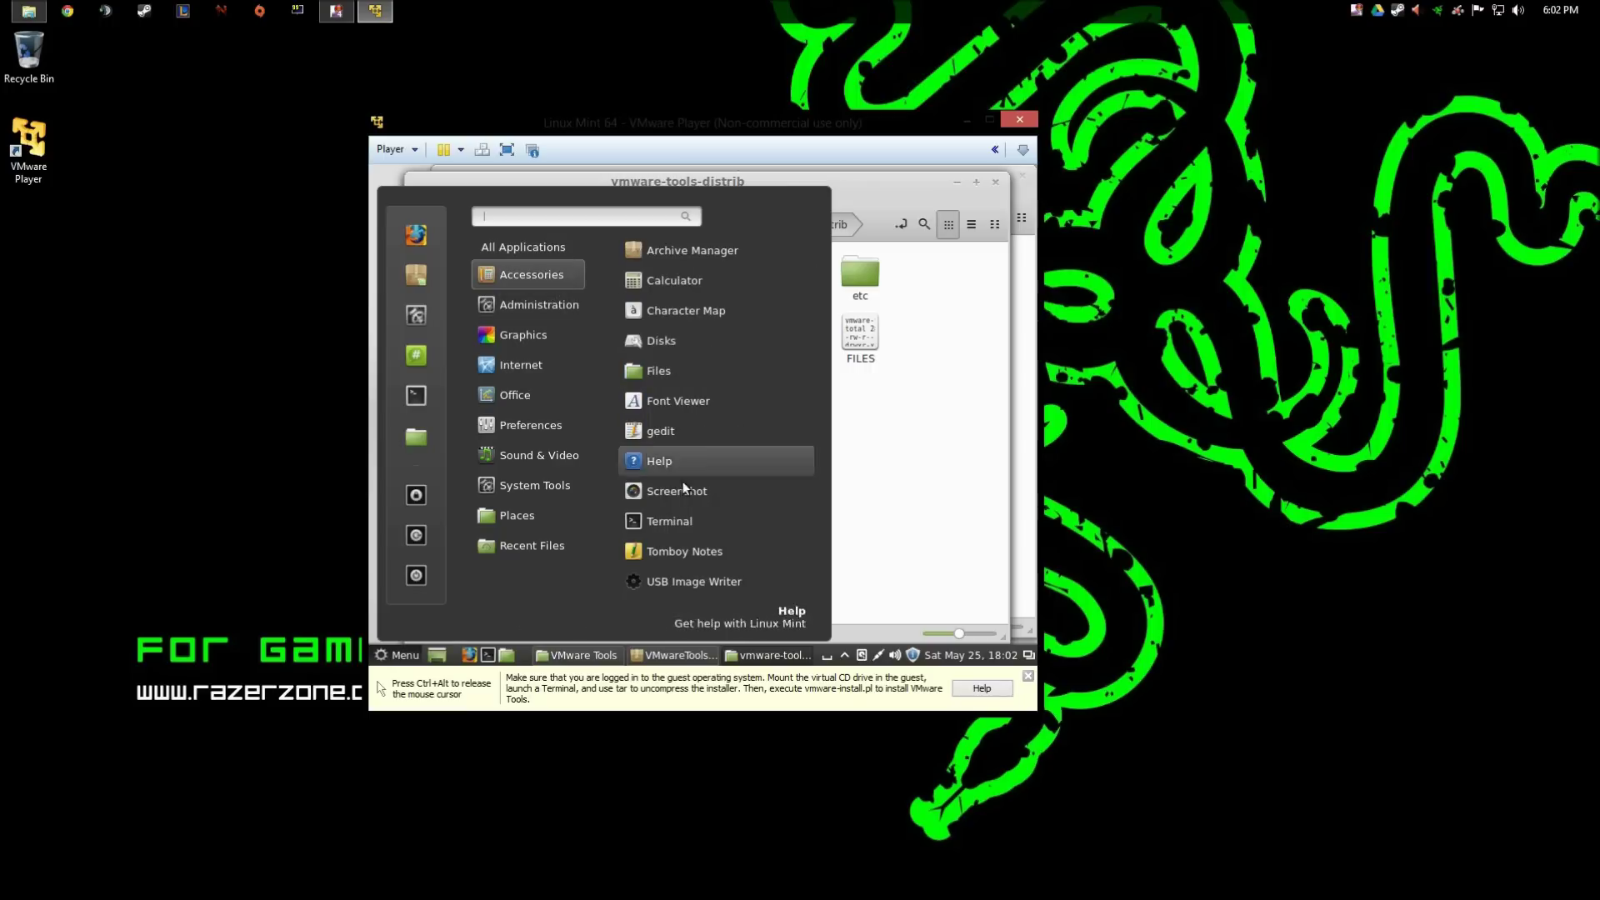
click(680, 523)
drag(674, 175, 721, 226)
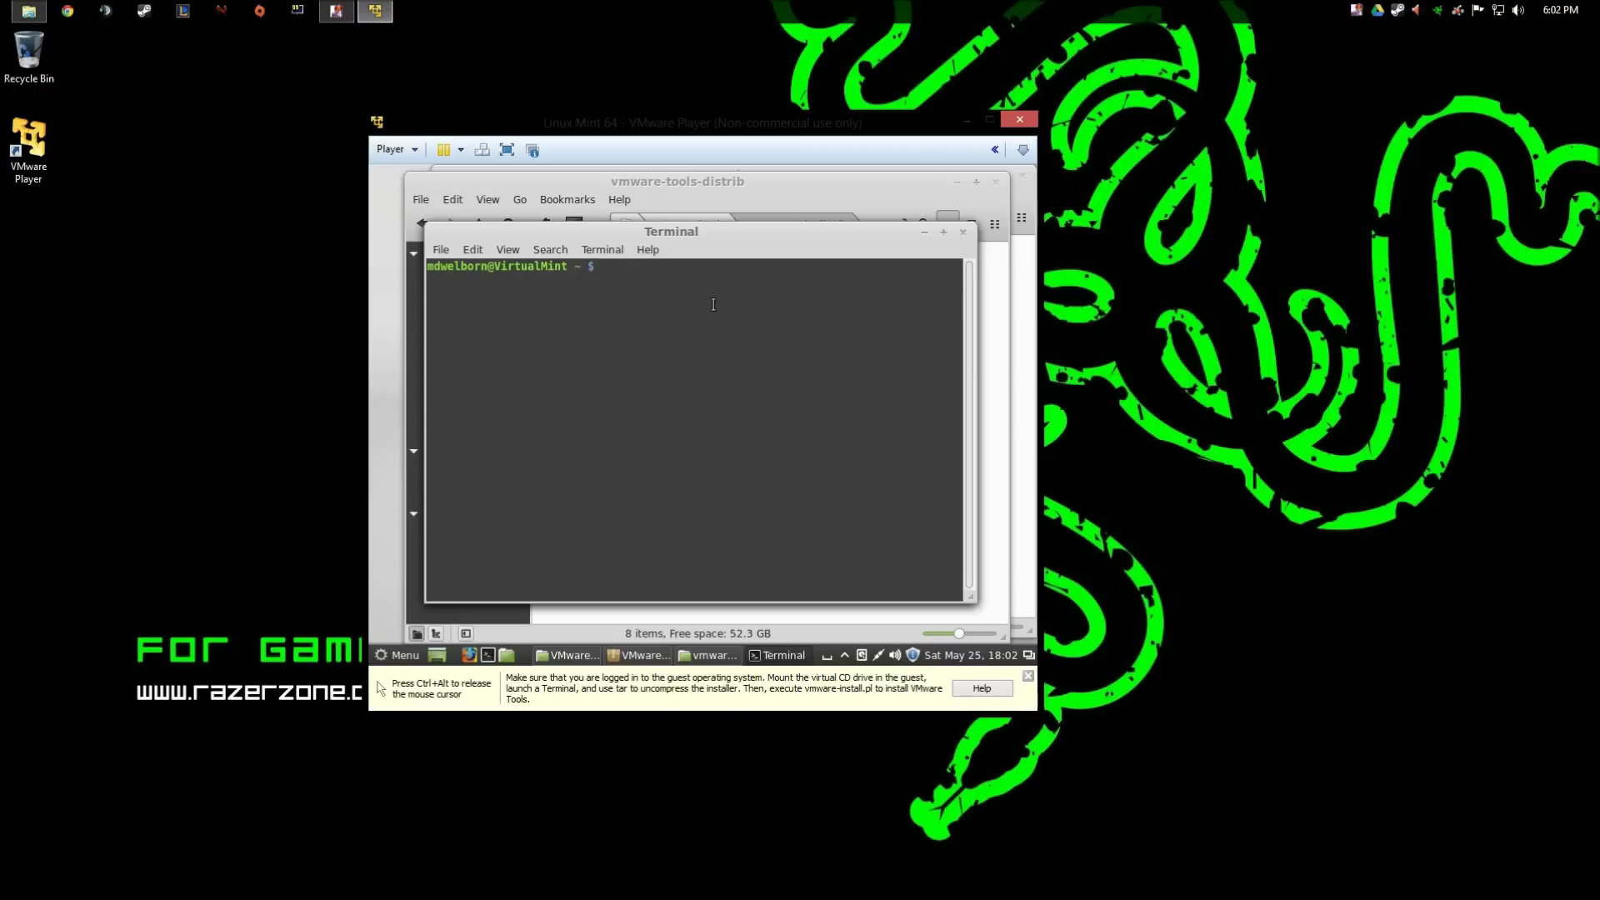
text(ls)
key(Return)
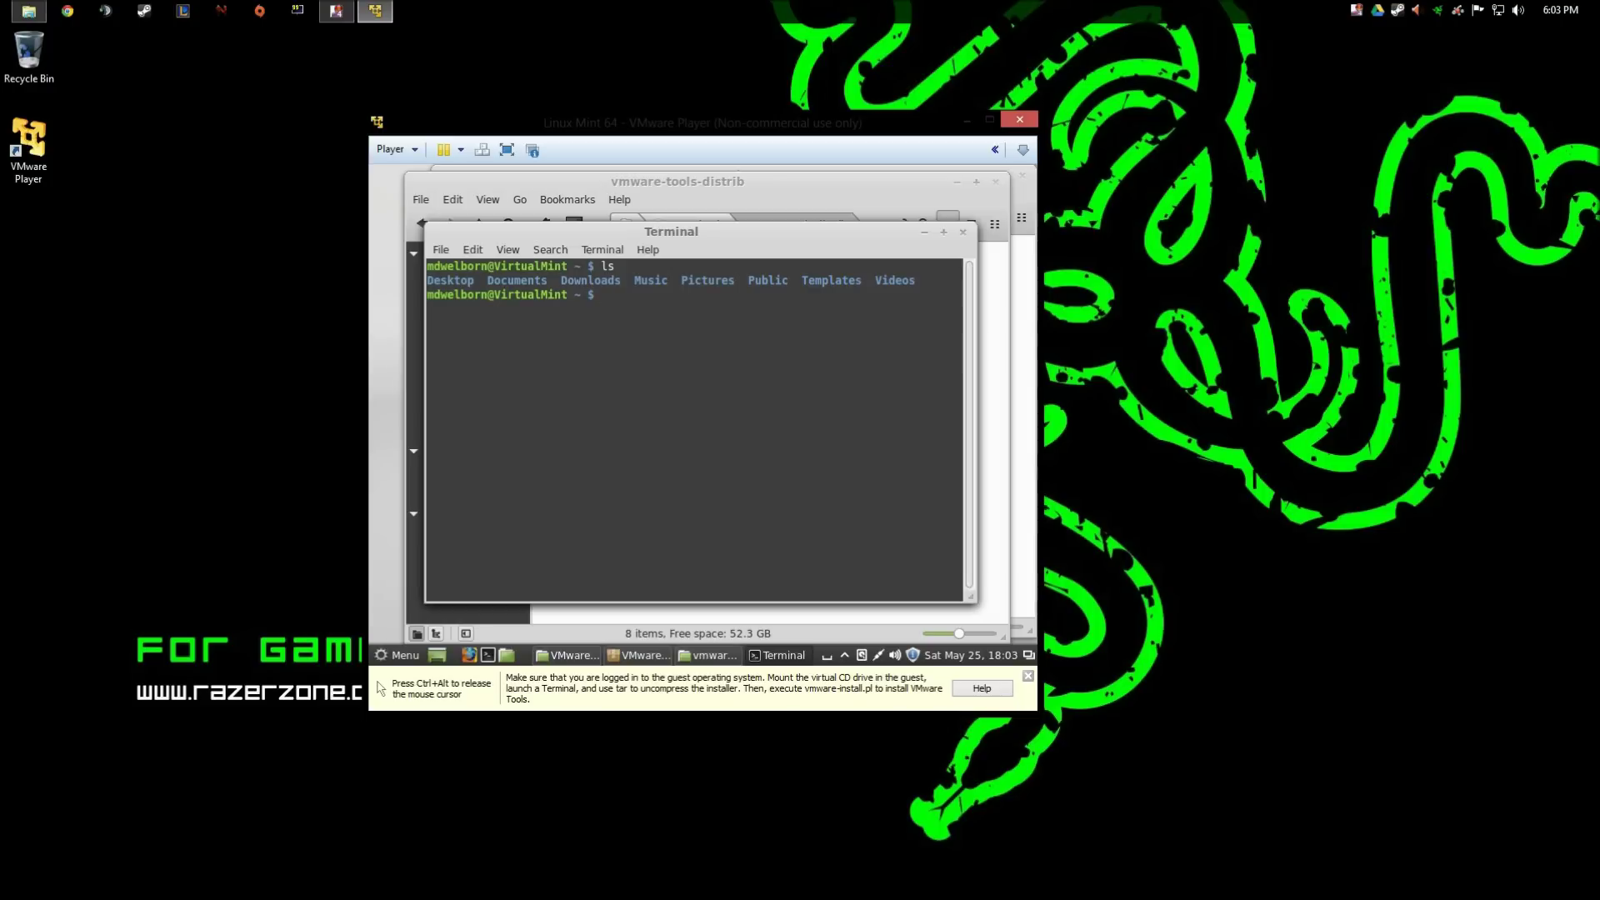
Change into the Downloads folder and list its contents.
text(cd Down)
key(Tab)
key(Return)
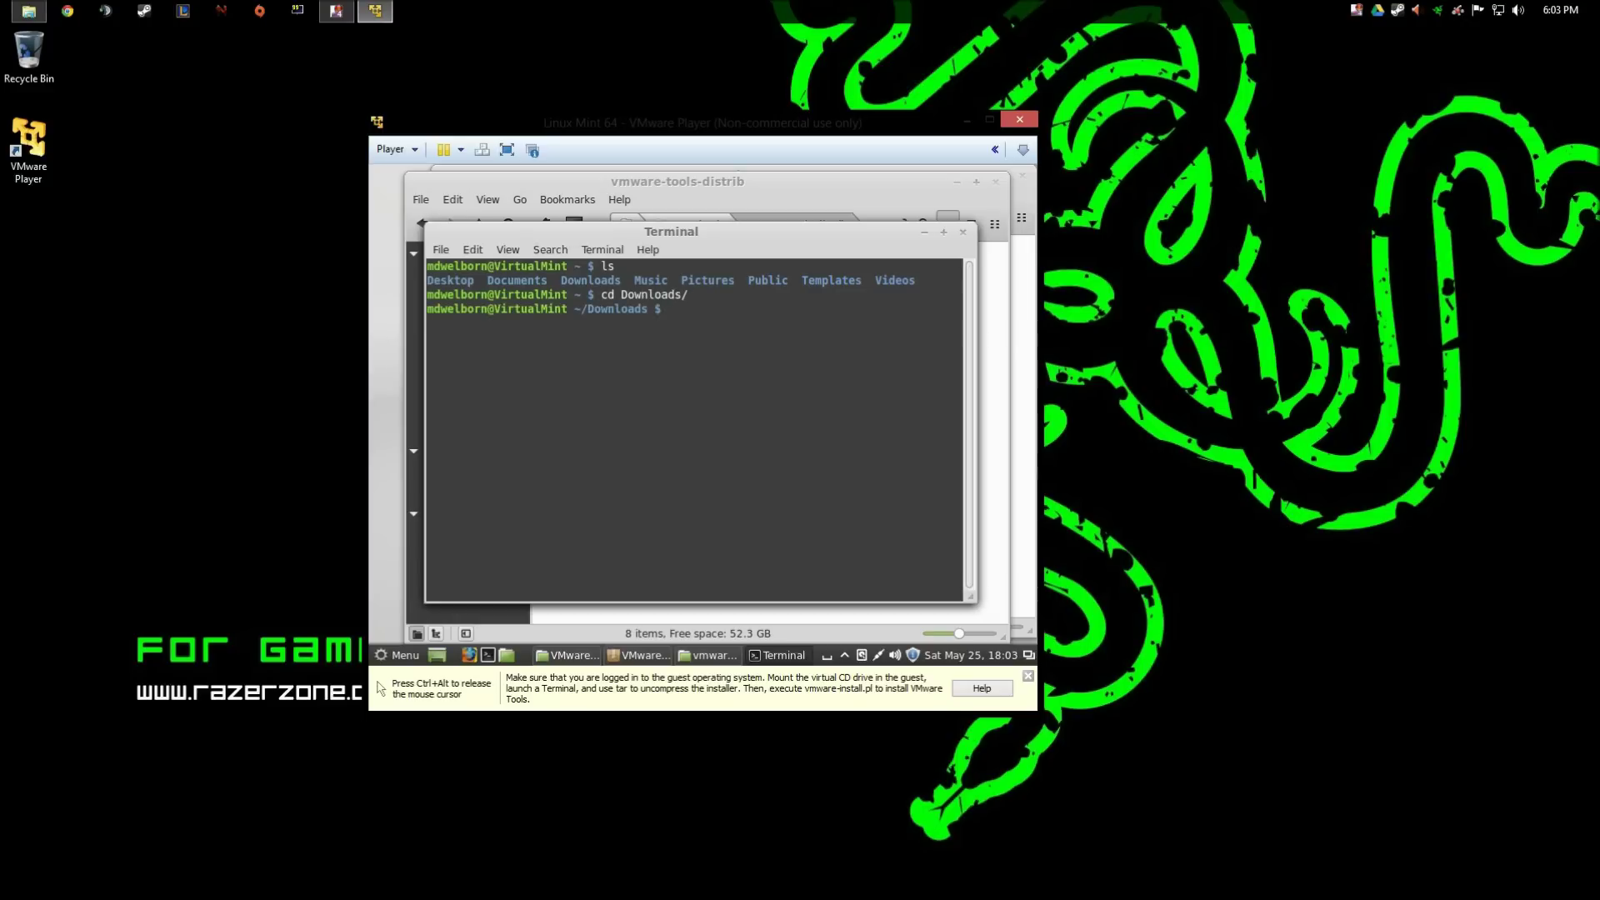
text(ls)
key(Return)
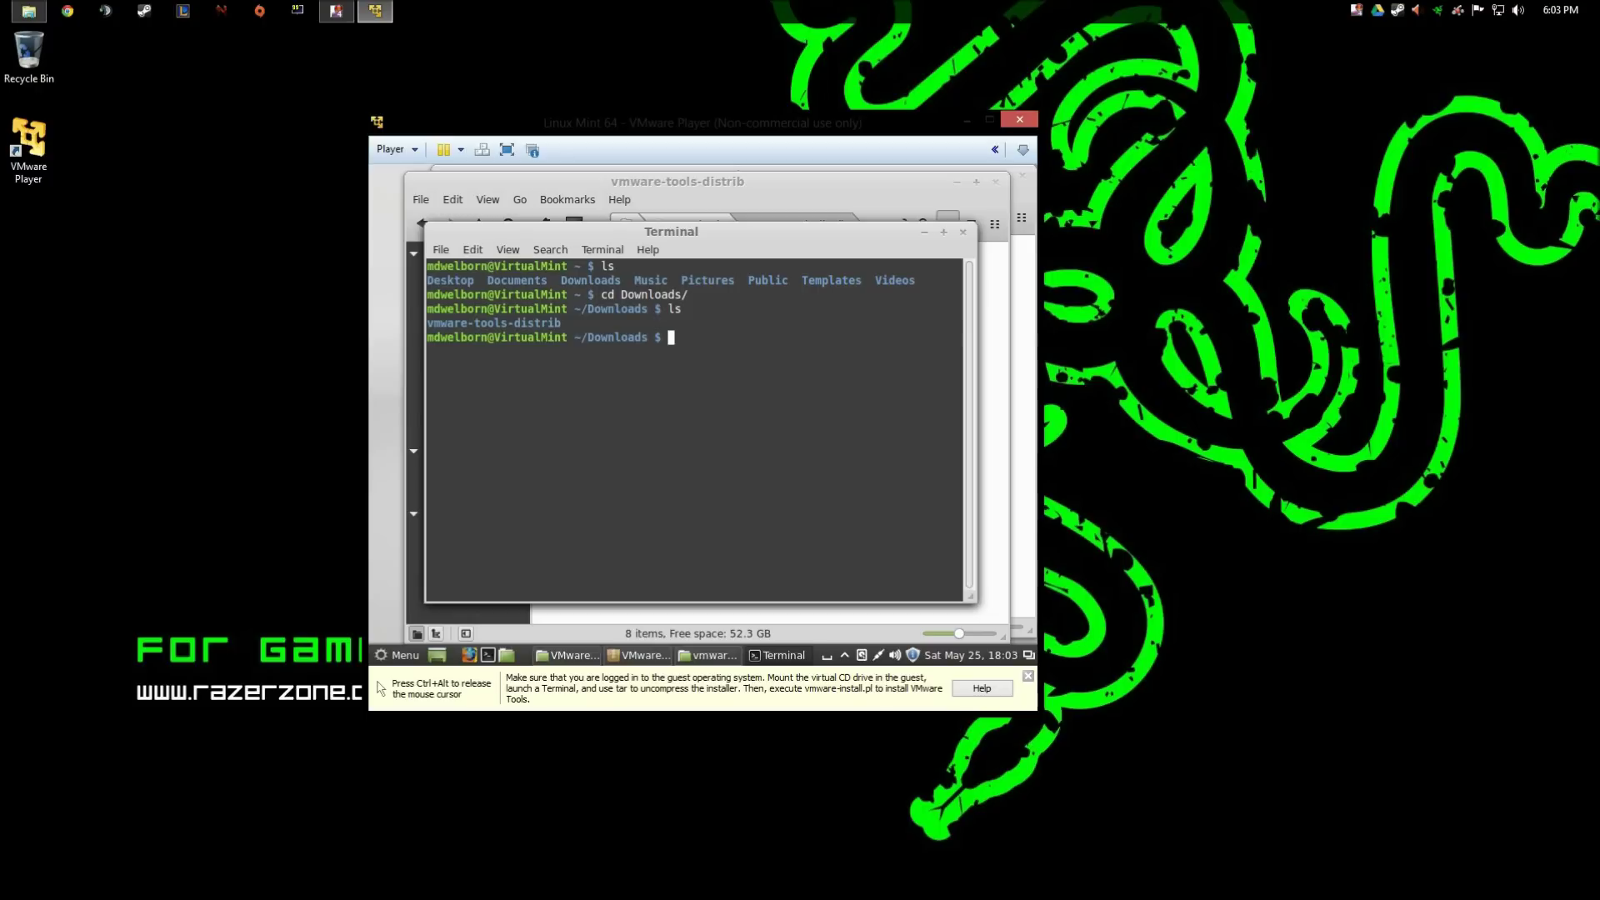
Enter vmware-tools-distrib, list its files, and run a bare sudo to show its usage.
text(cd vmwar)
key(Tab)
key(Return)
text(ls-distrib $)
key(Return)
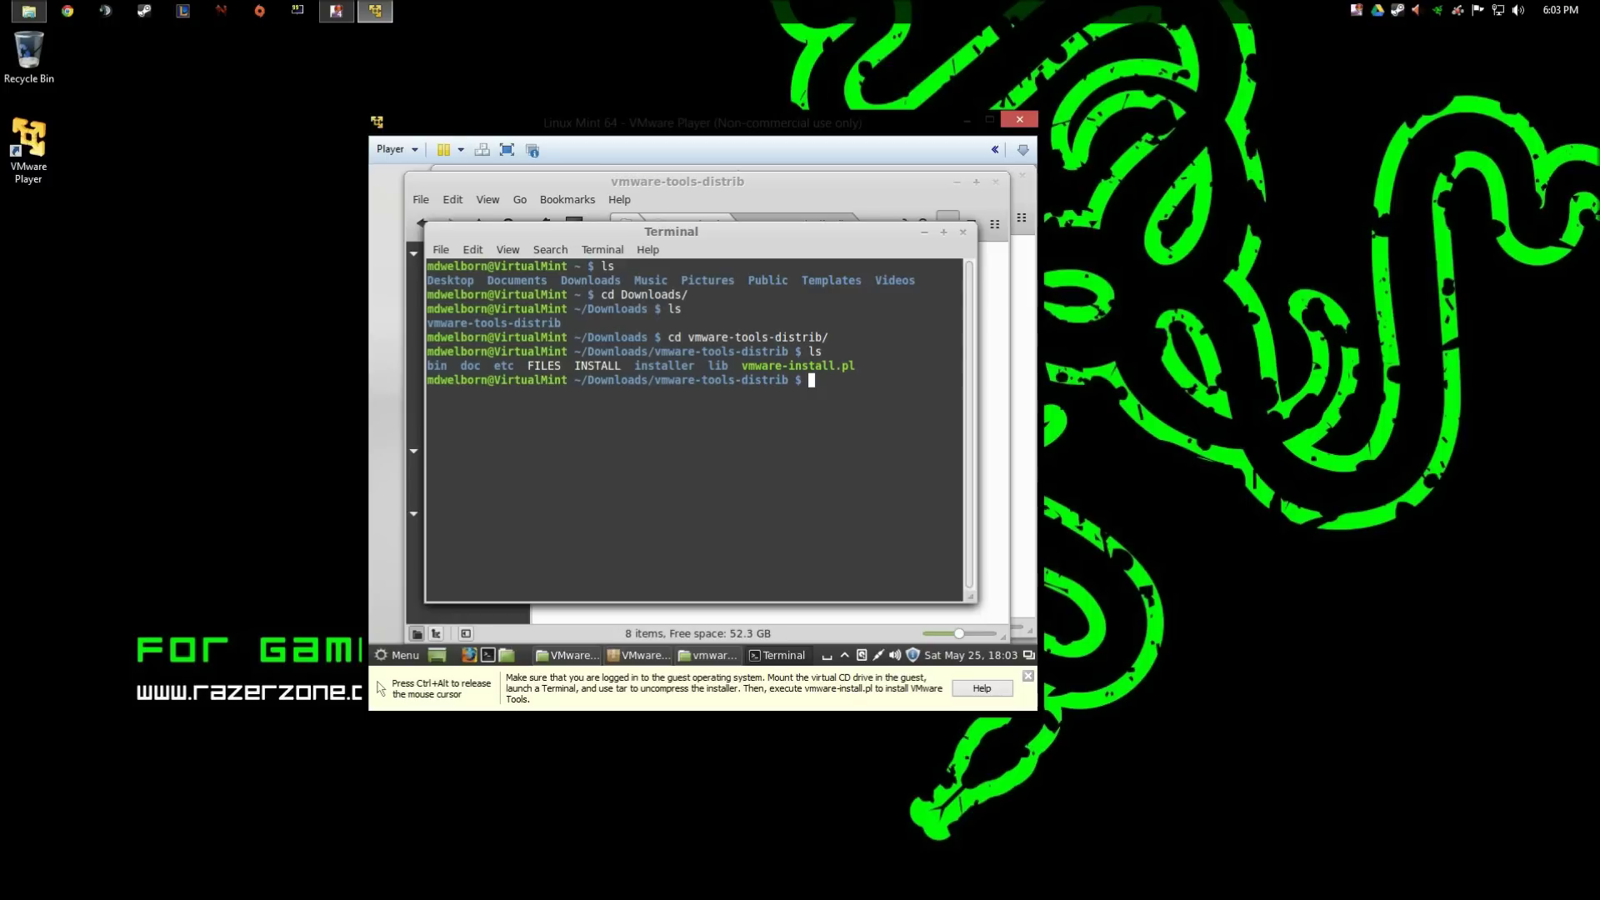
text(sudo)
key(Return)
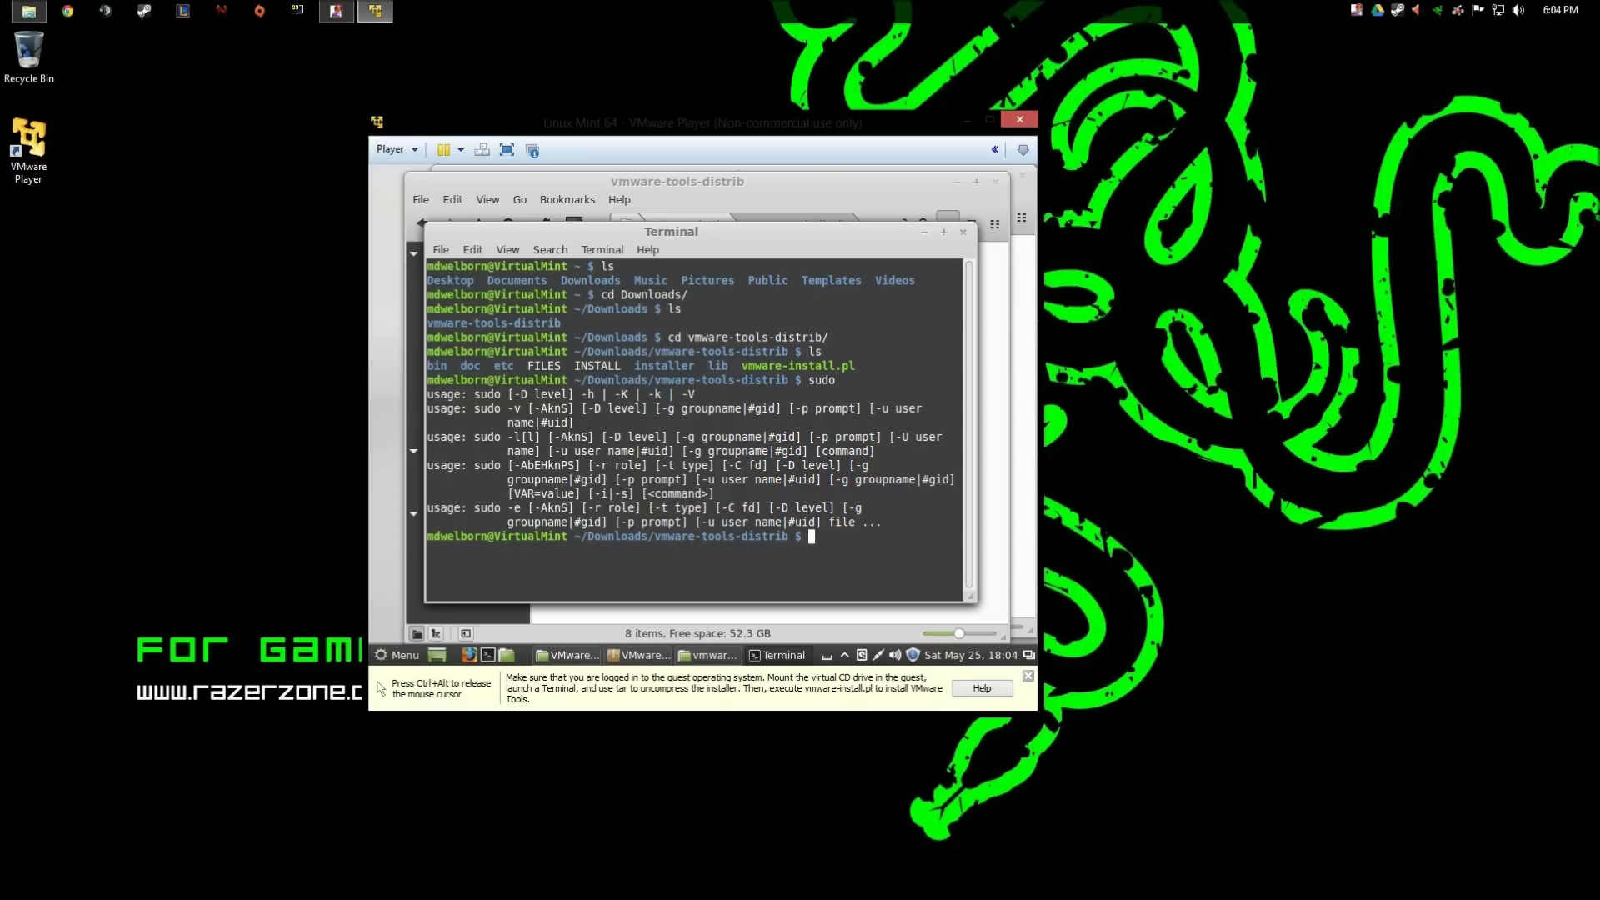
Open a root shell with su - and exit back to the user shell.
text(su -)
key(Return)
key(Return)
key(ctrl+alt)
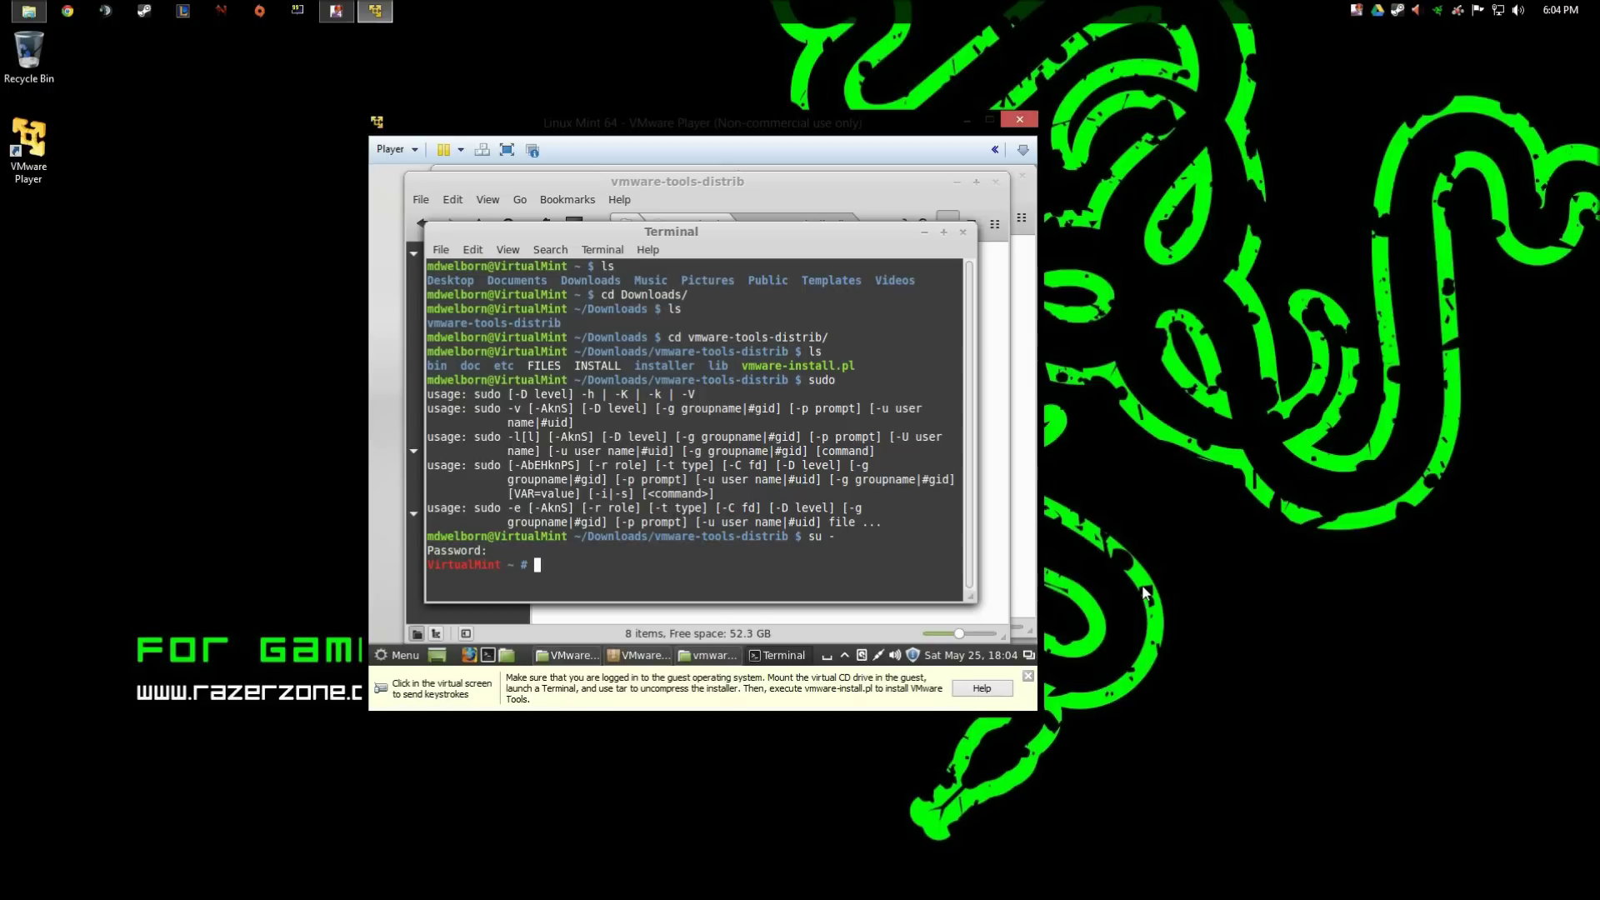
click(686, 579)
text(exit)
key(Return)
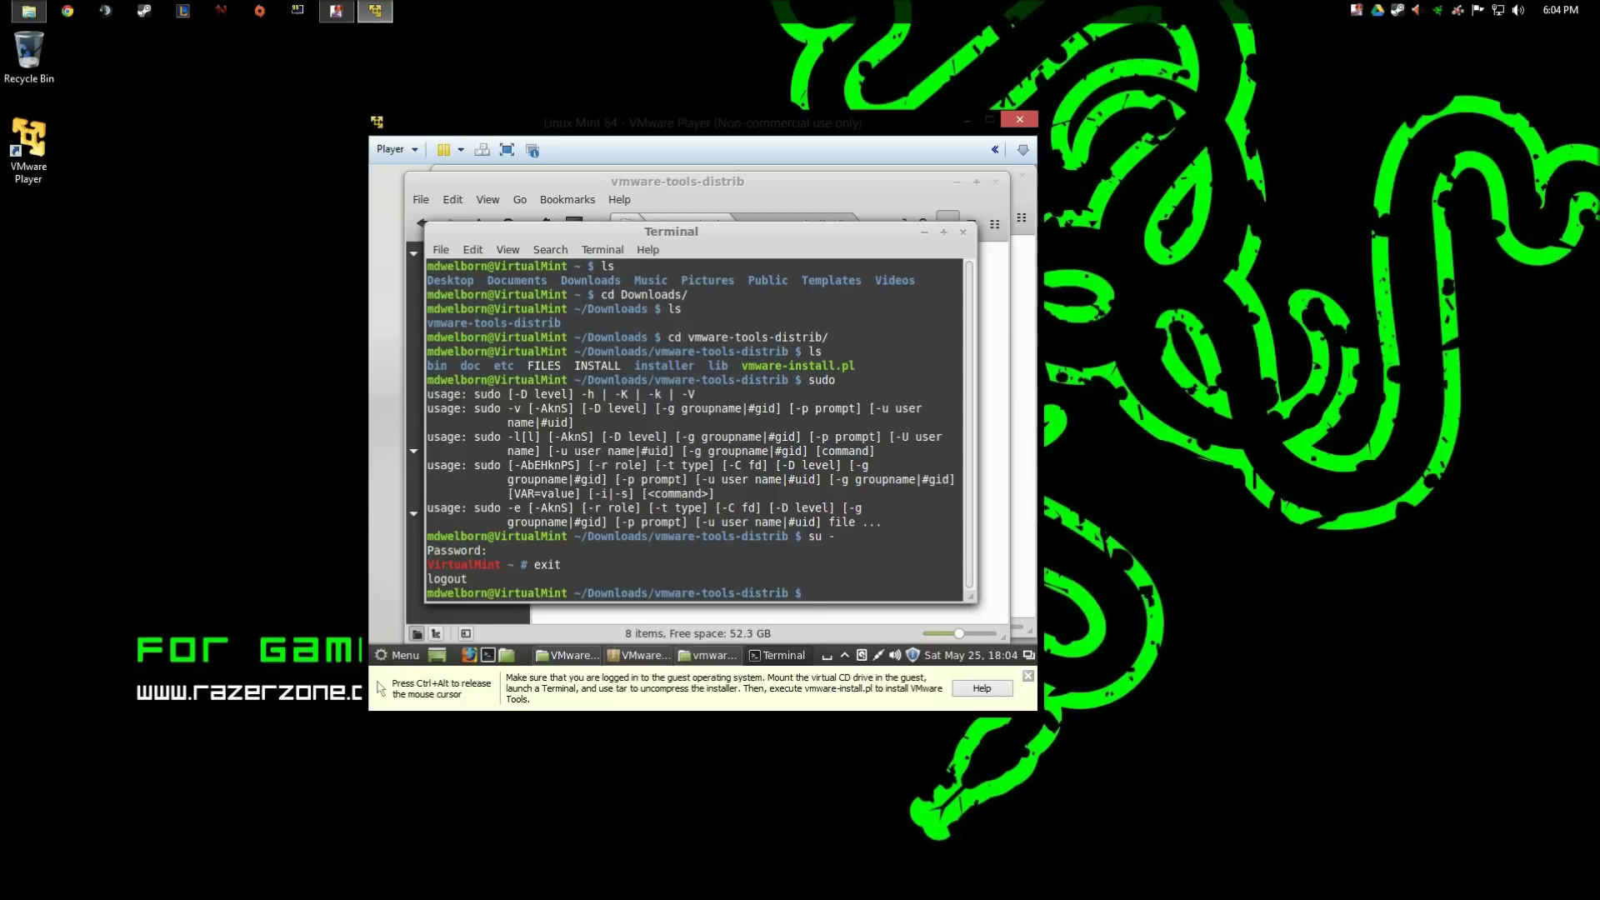
Clear the terminal and list the installer folder again.
text(clear)
key(Return)
text(ls)
key(Return)
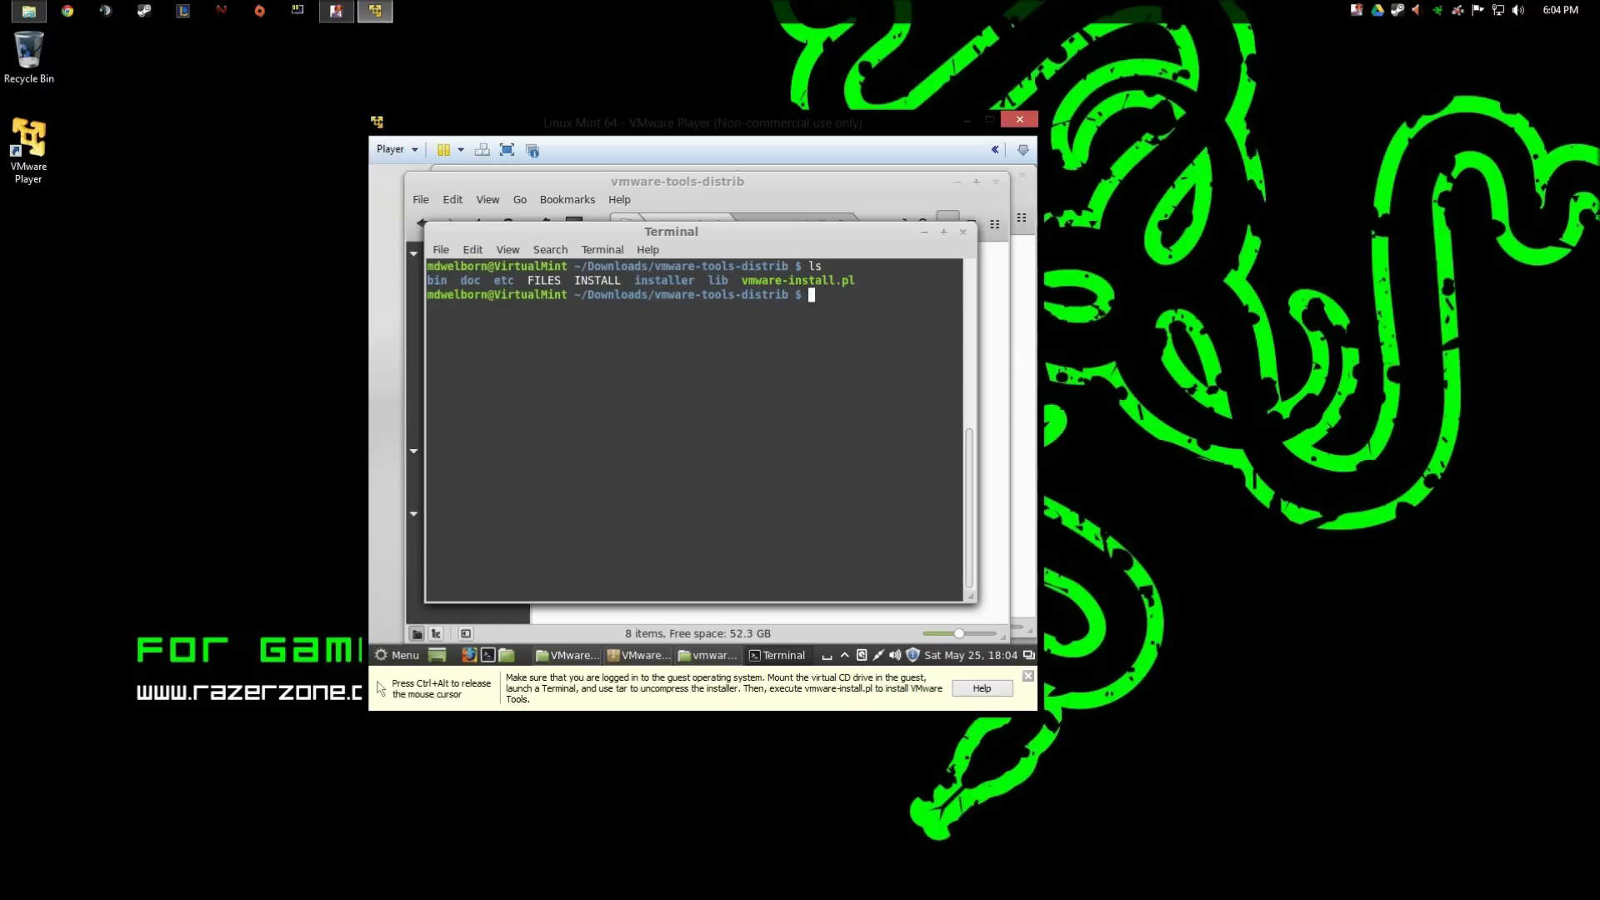
Run sudo ./vmware-install.pl and enter the user's password.
text(sudo ./vm)
key(Tab)
key(Return)
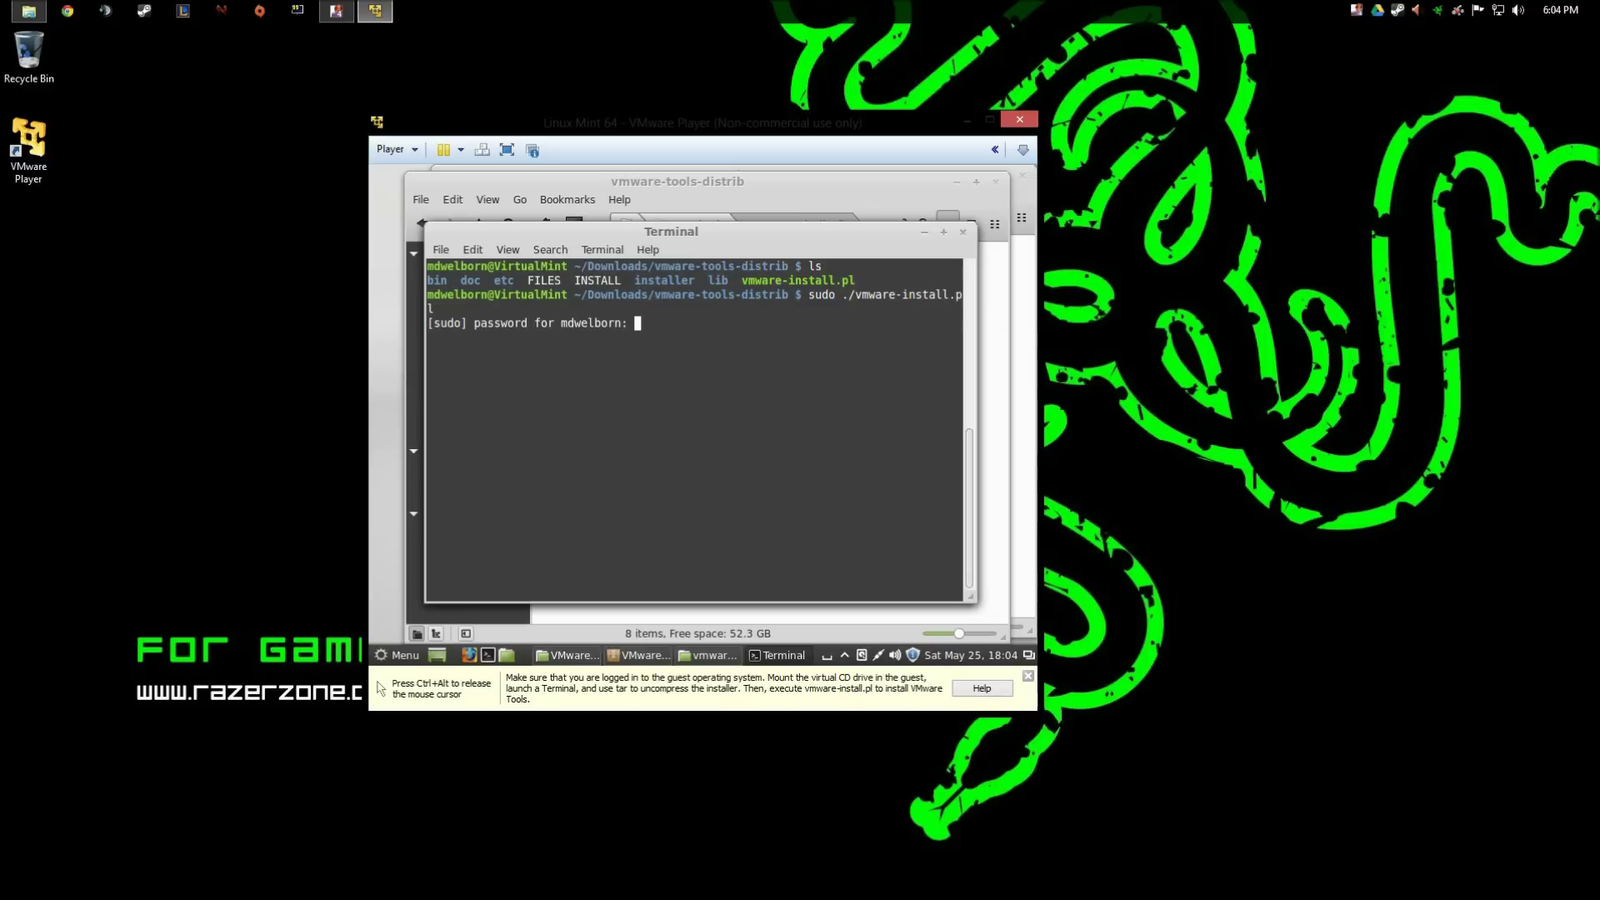
key(Return)
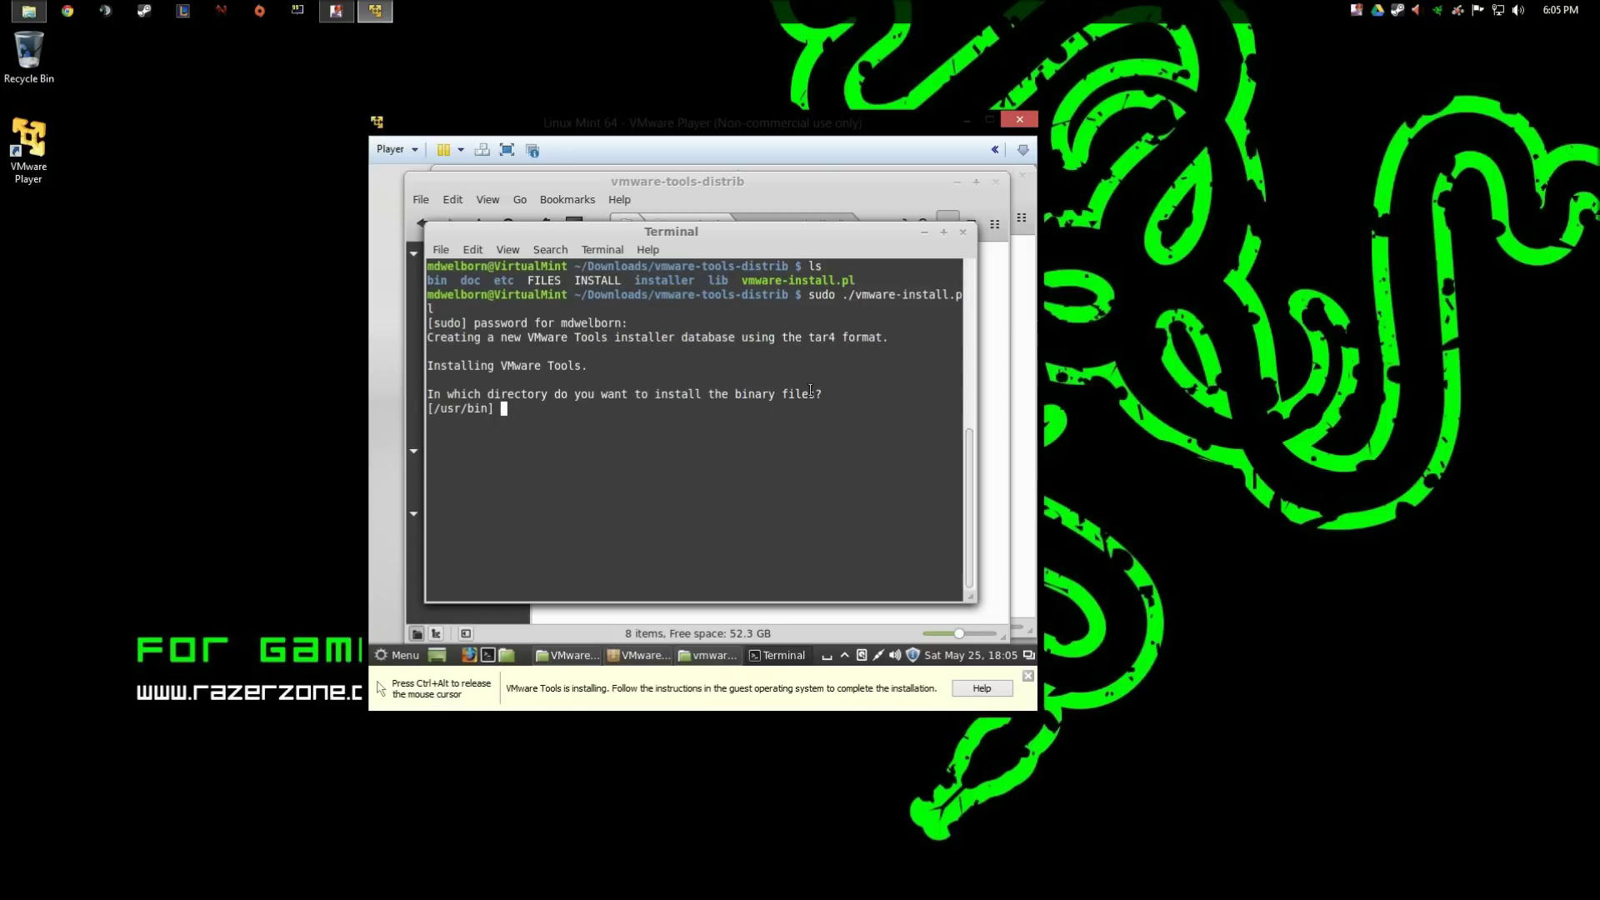
Accept default install paths (/usr/bin, /etc, /etc/init.d, /usr/sbin, /usr/lib/vmware-tools, /usr/share/doc/vmware-tools) and start configuration.
key(Return)
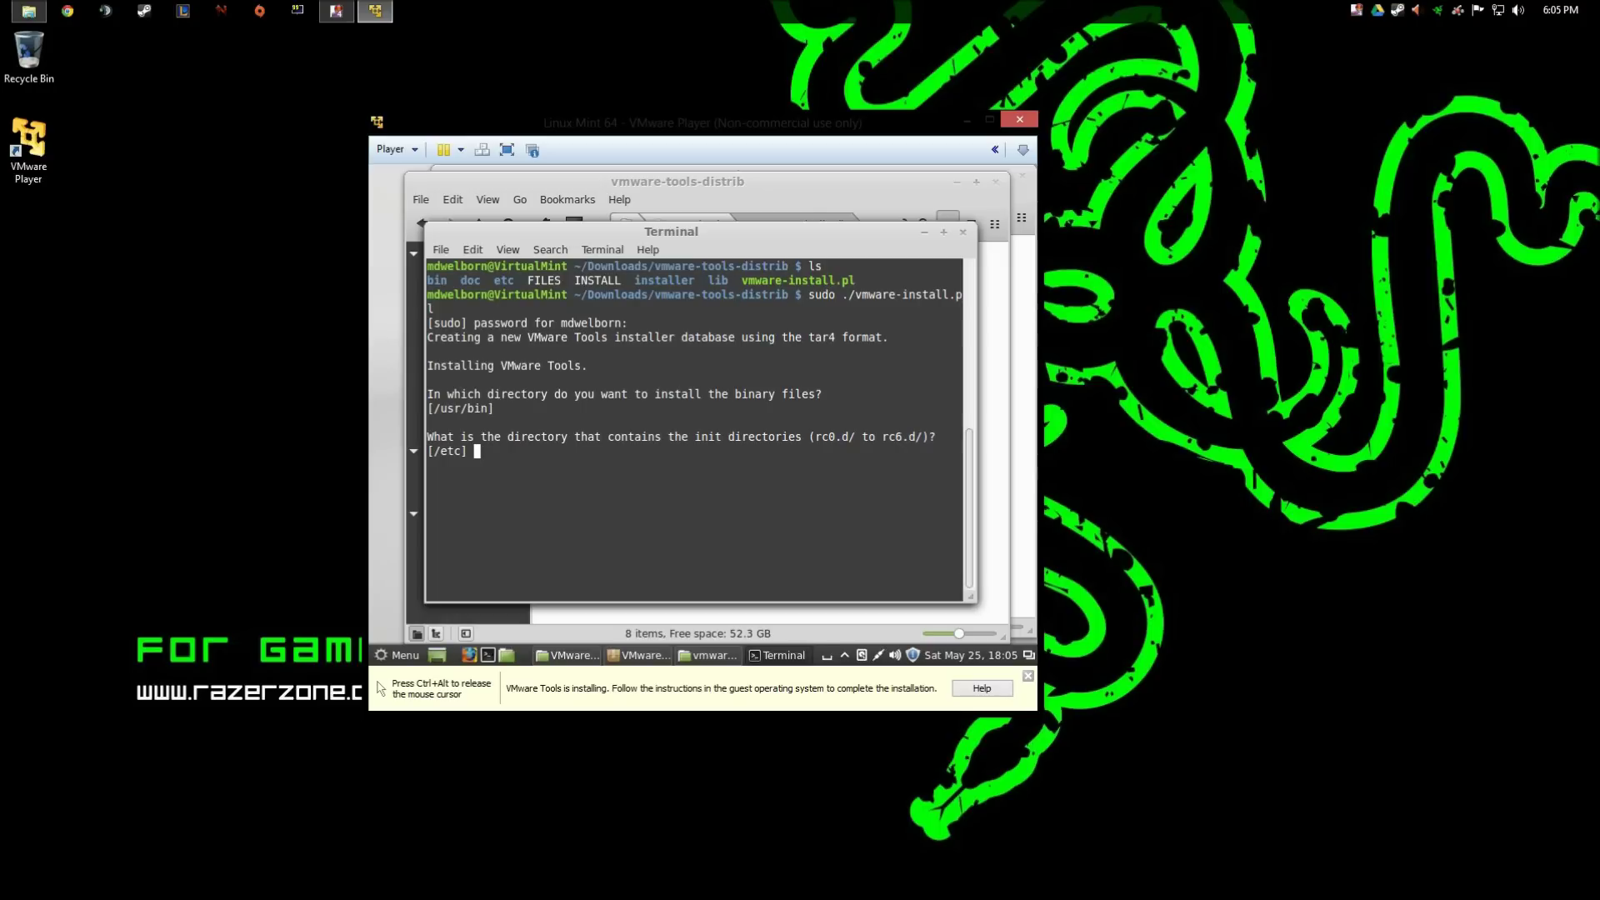
key(Return)
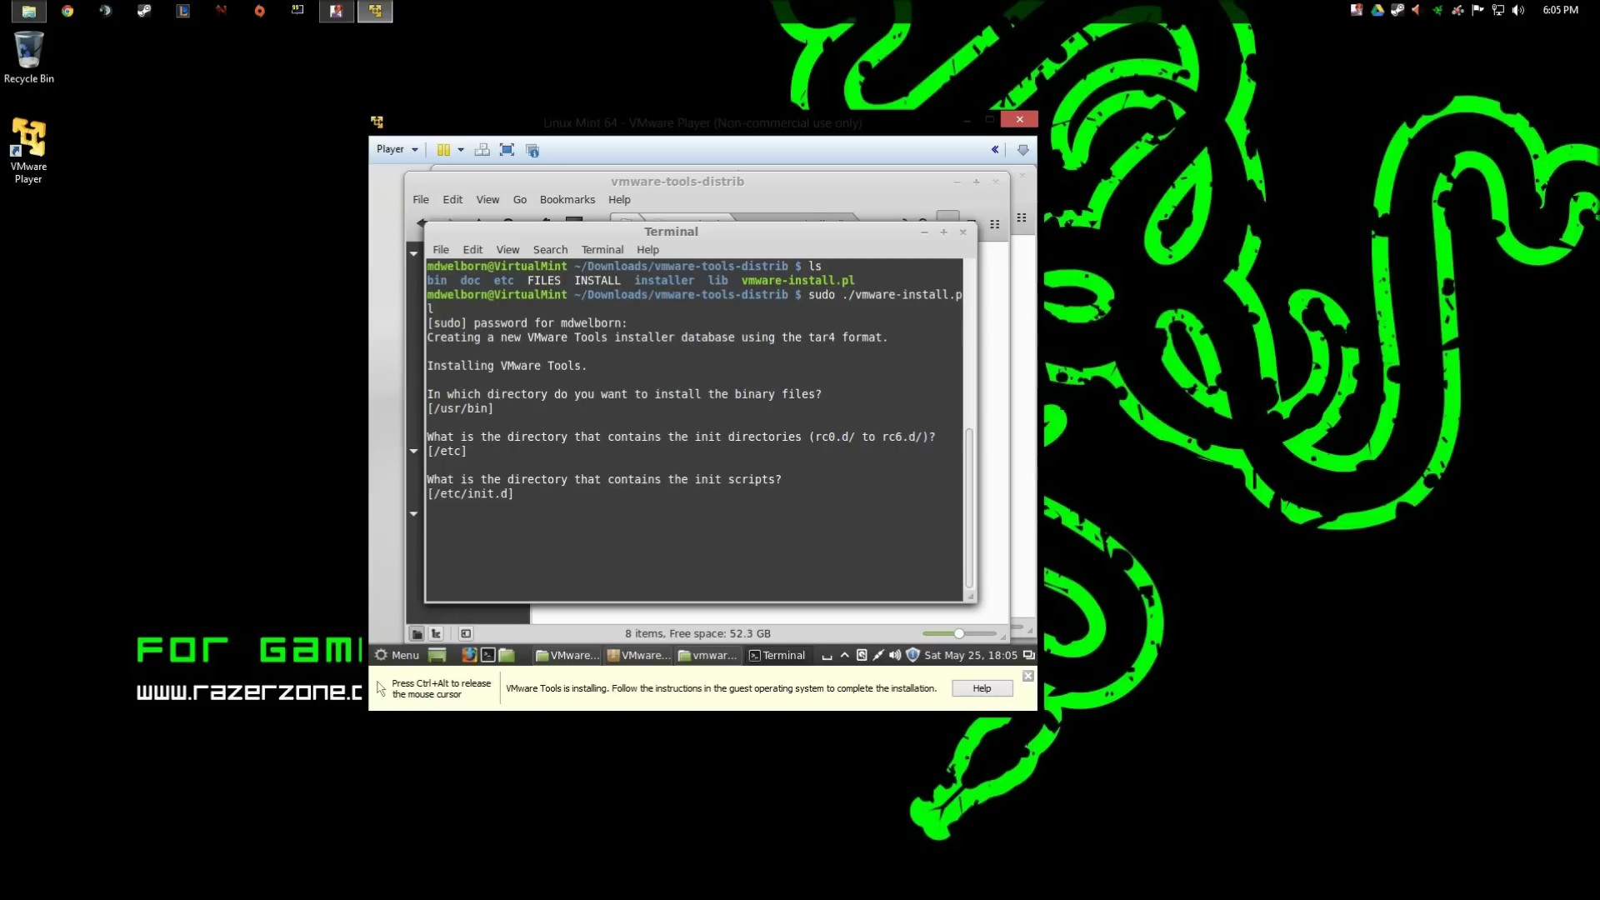
key(Return)
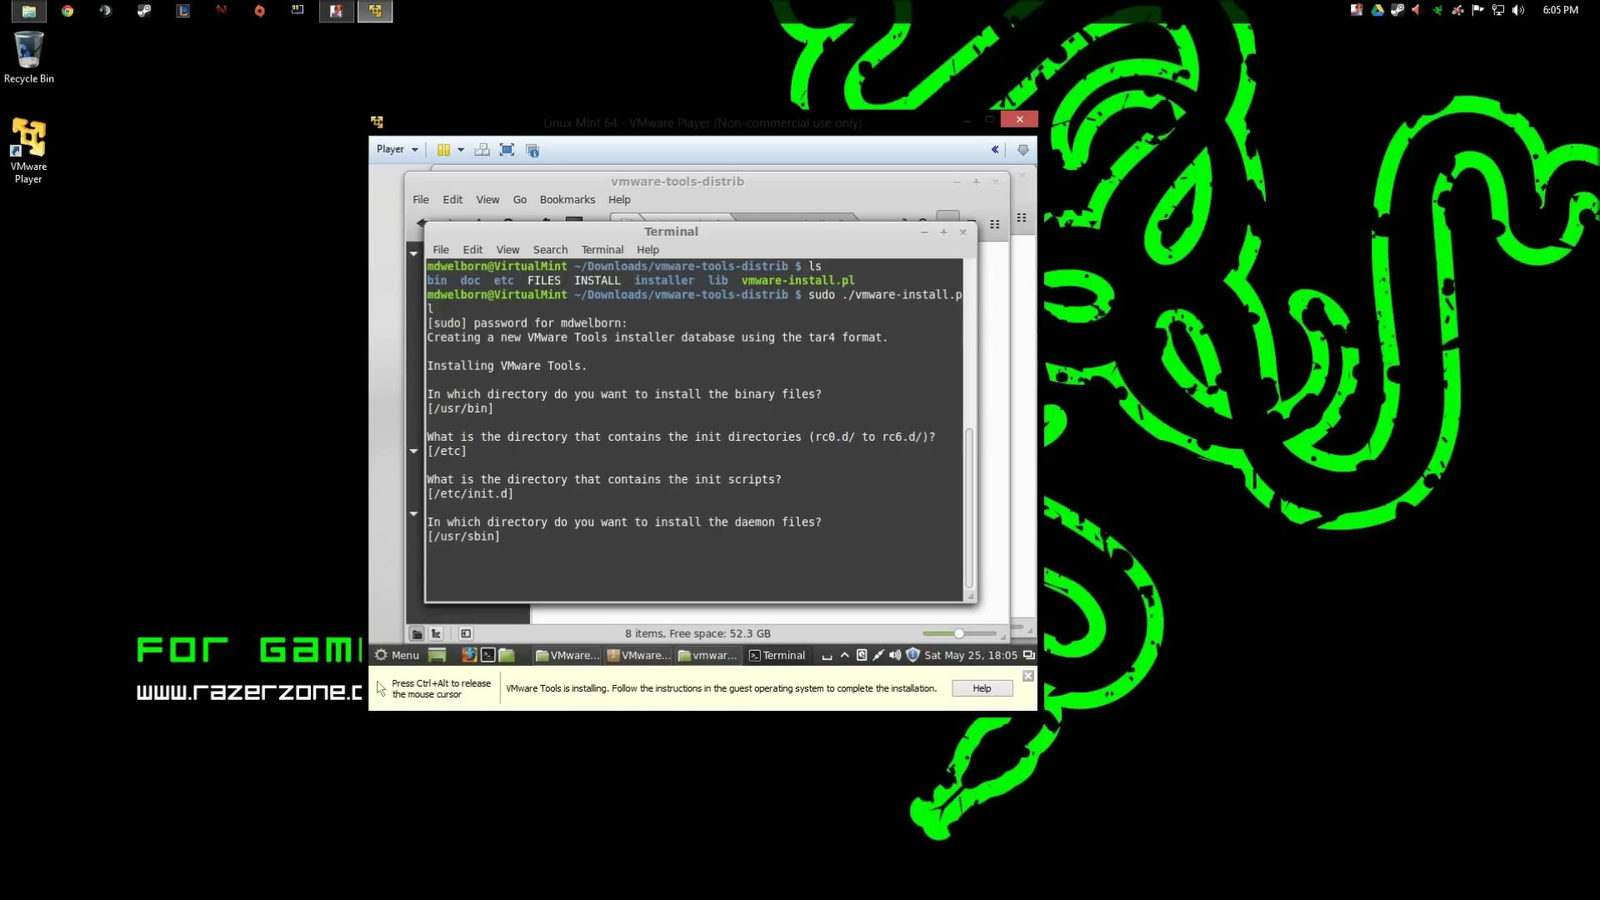
key(Return)
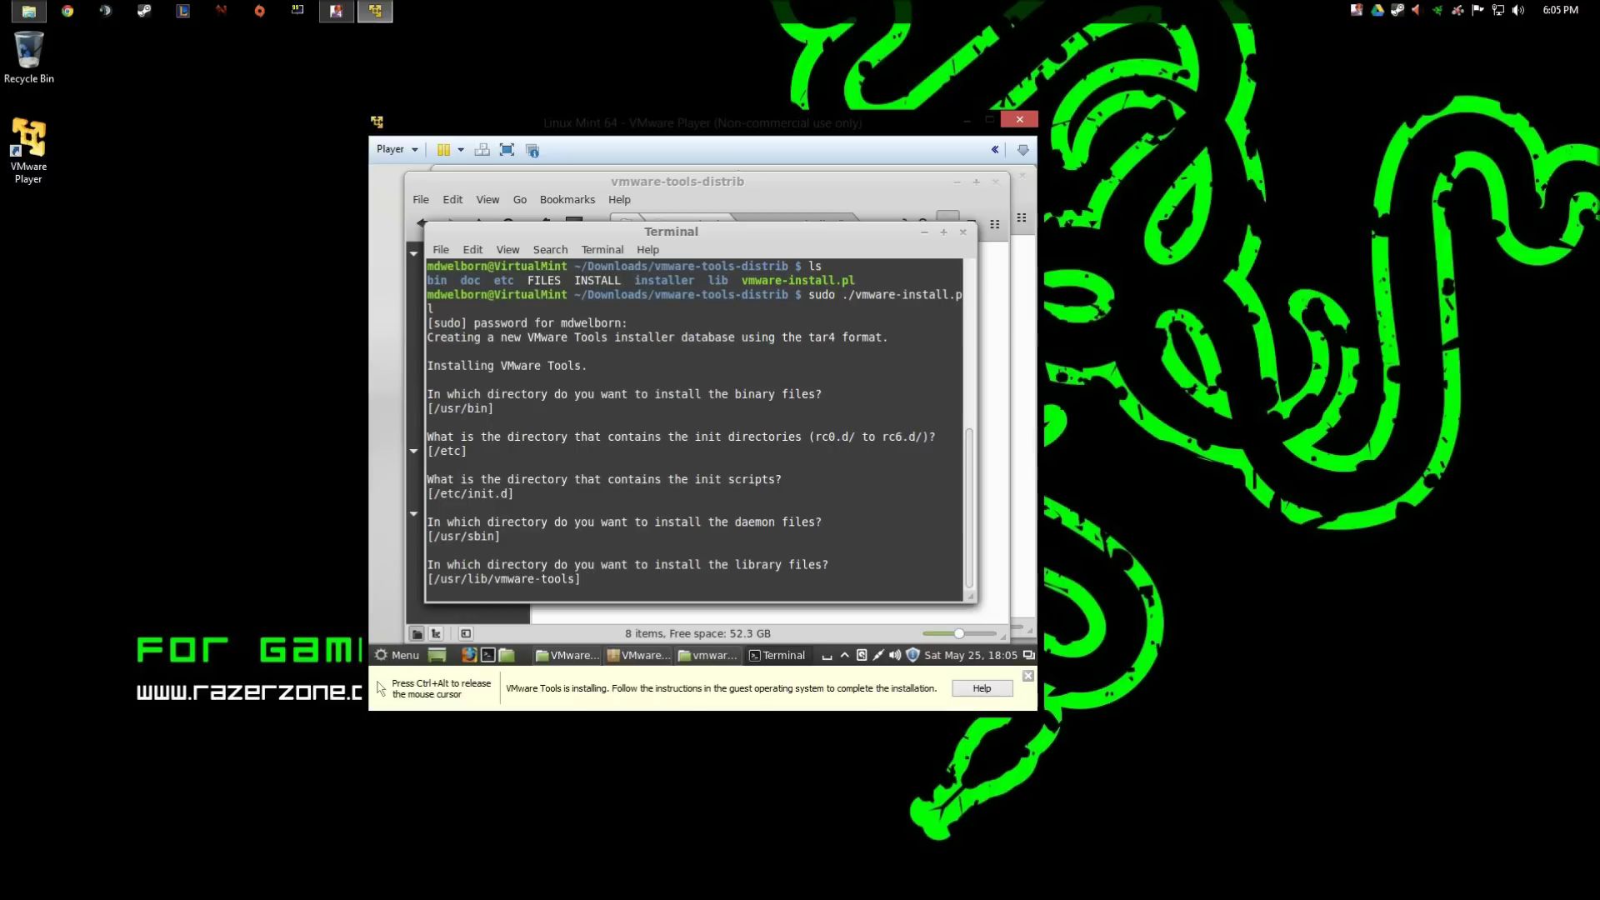
key(Return)
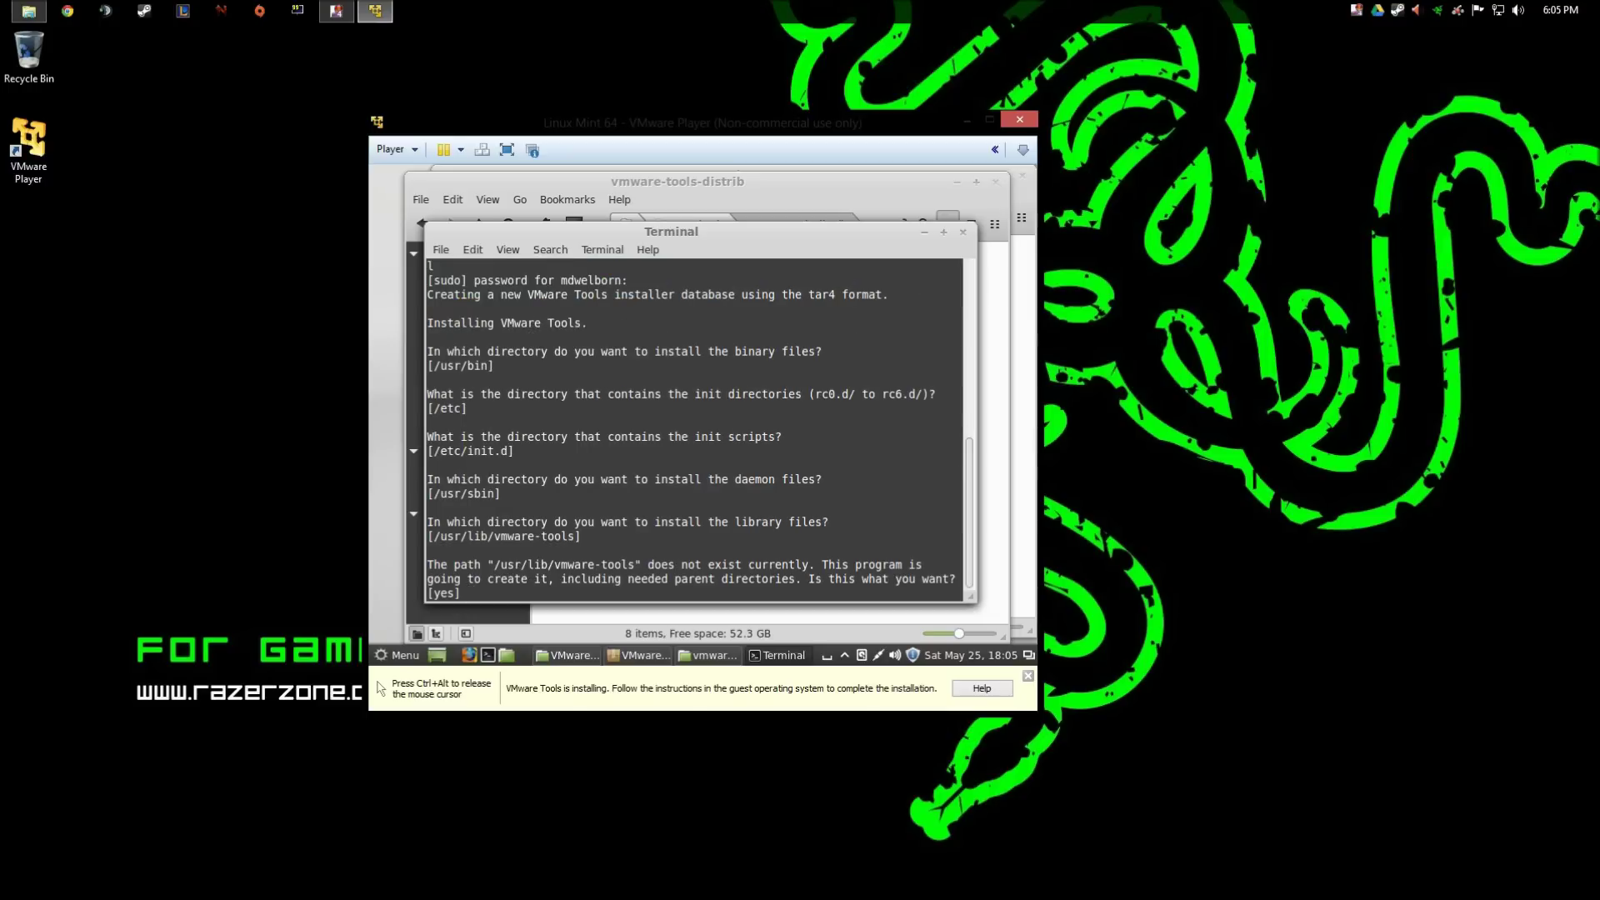
key(Return)
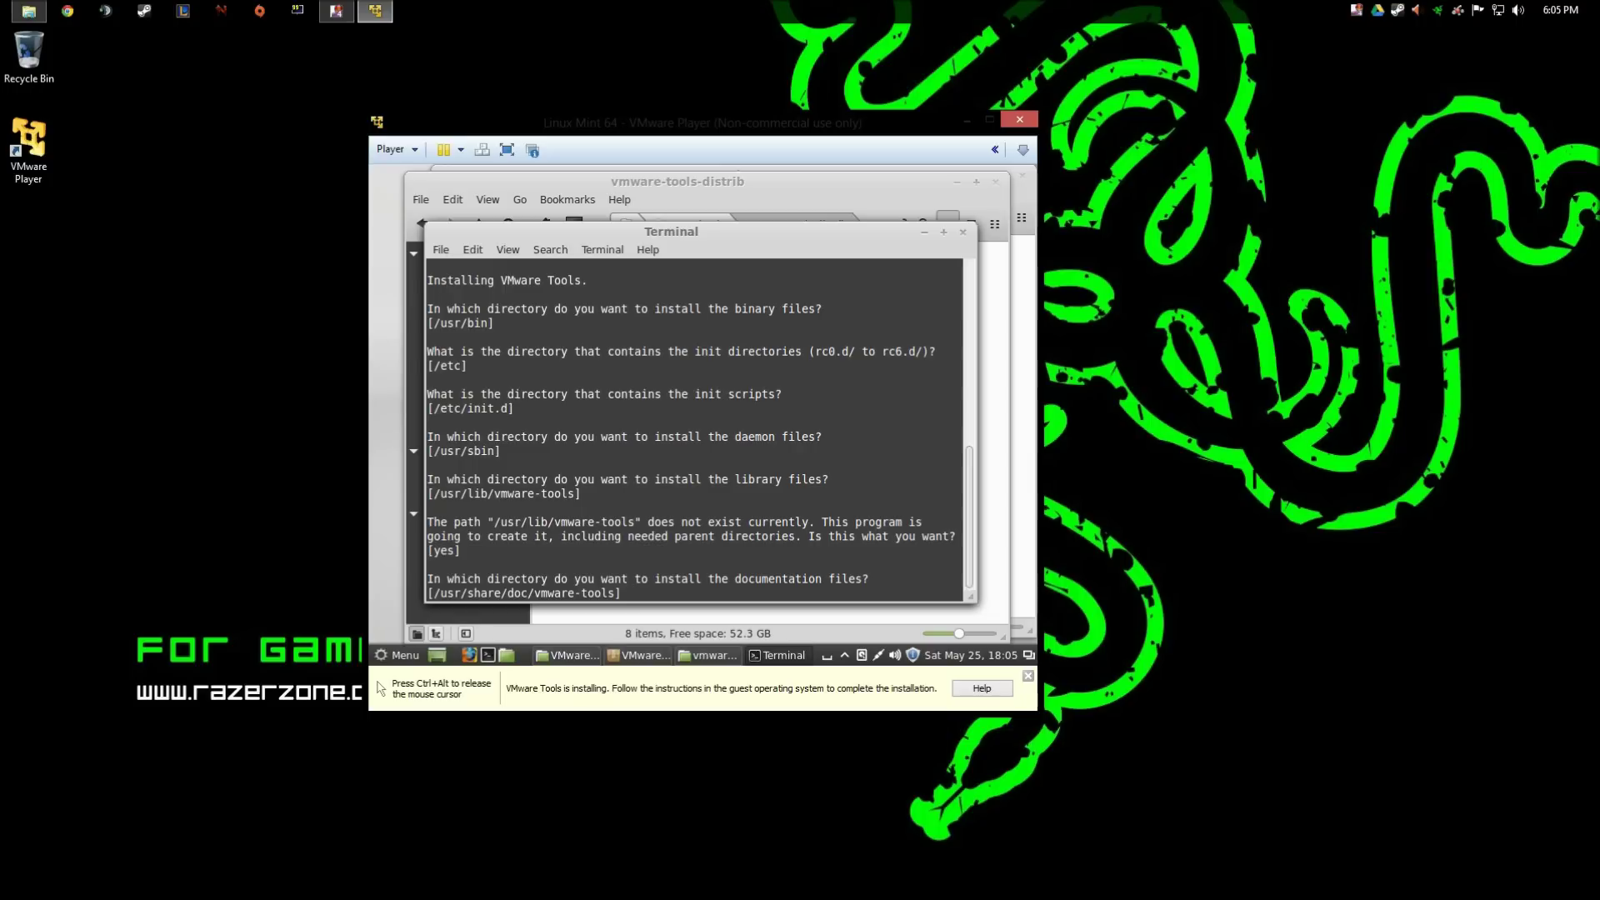
key(Return)
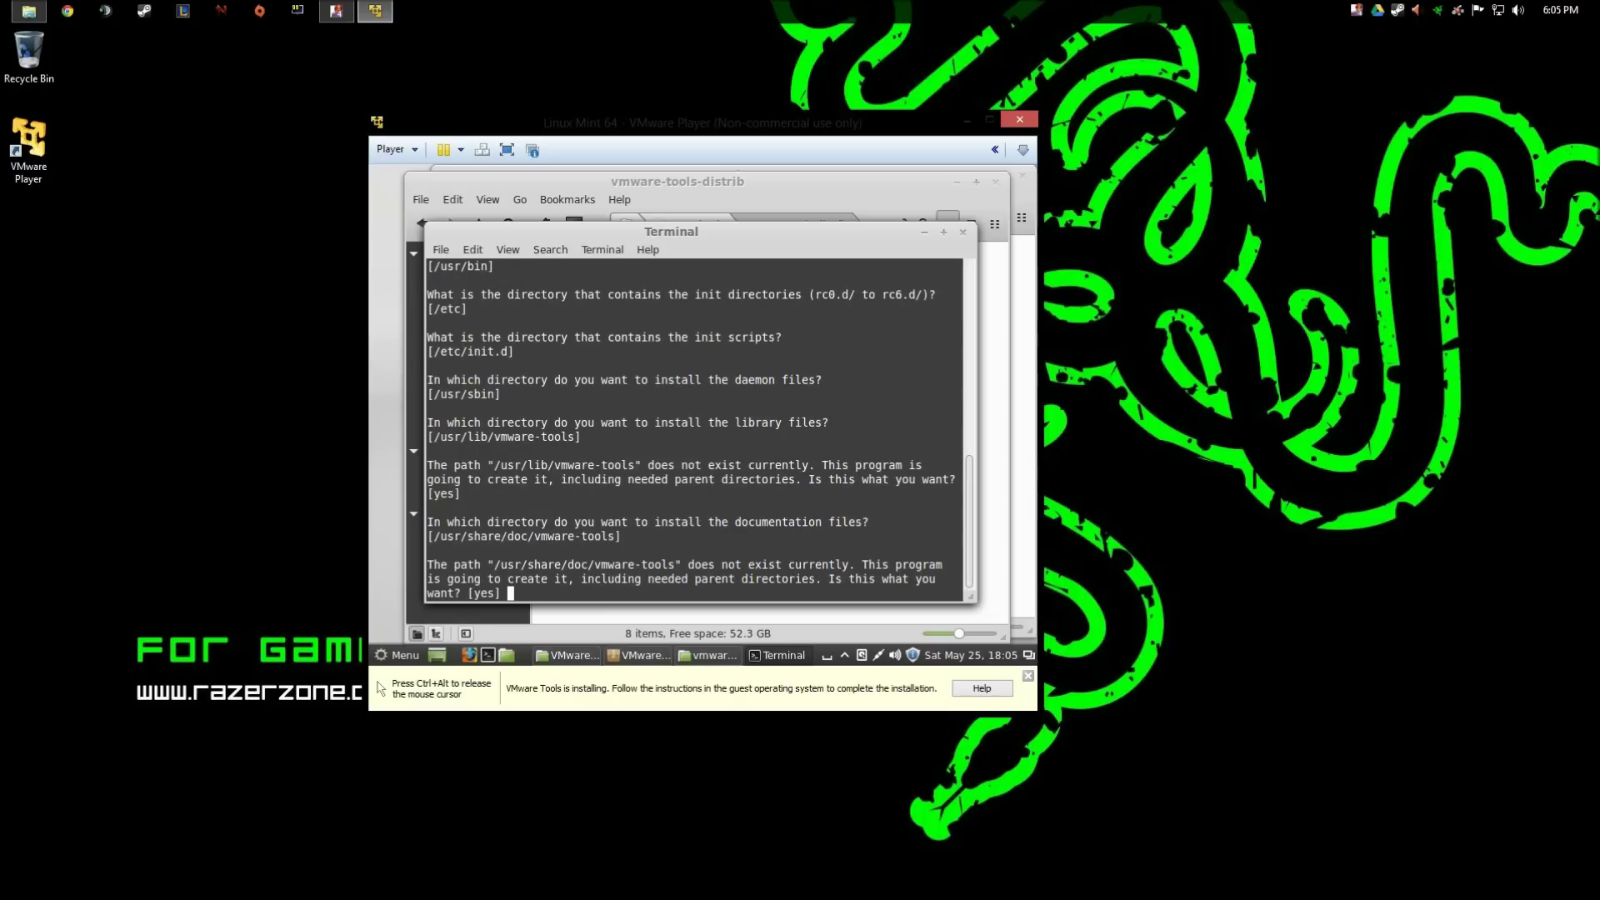
key(Return)
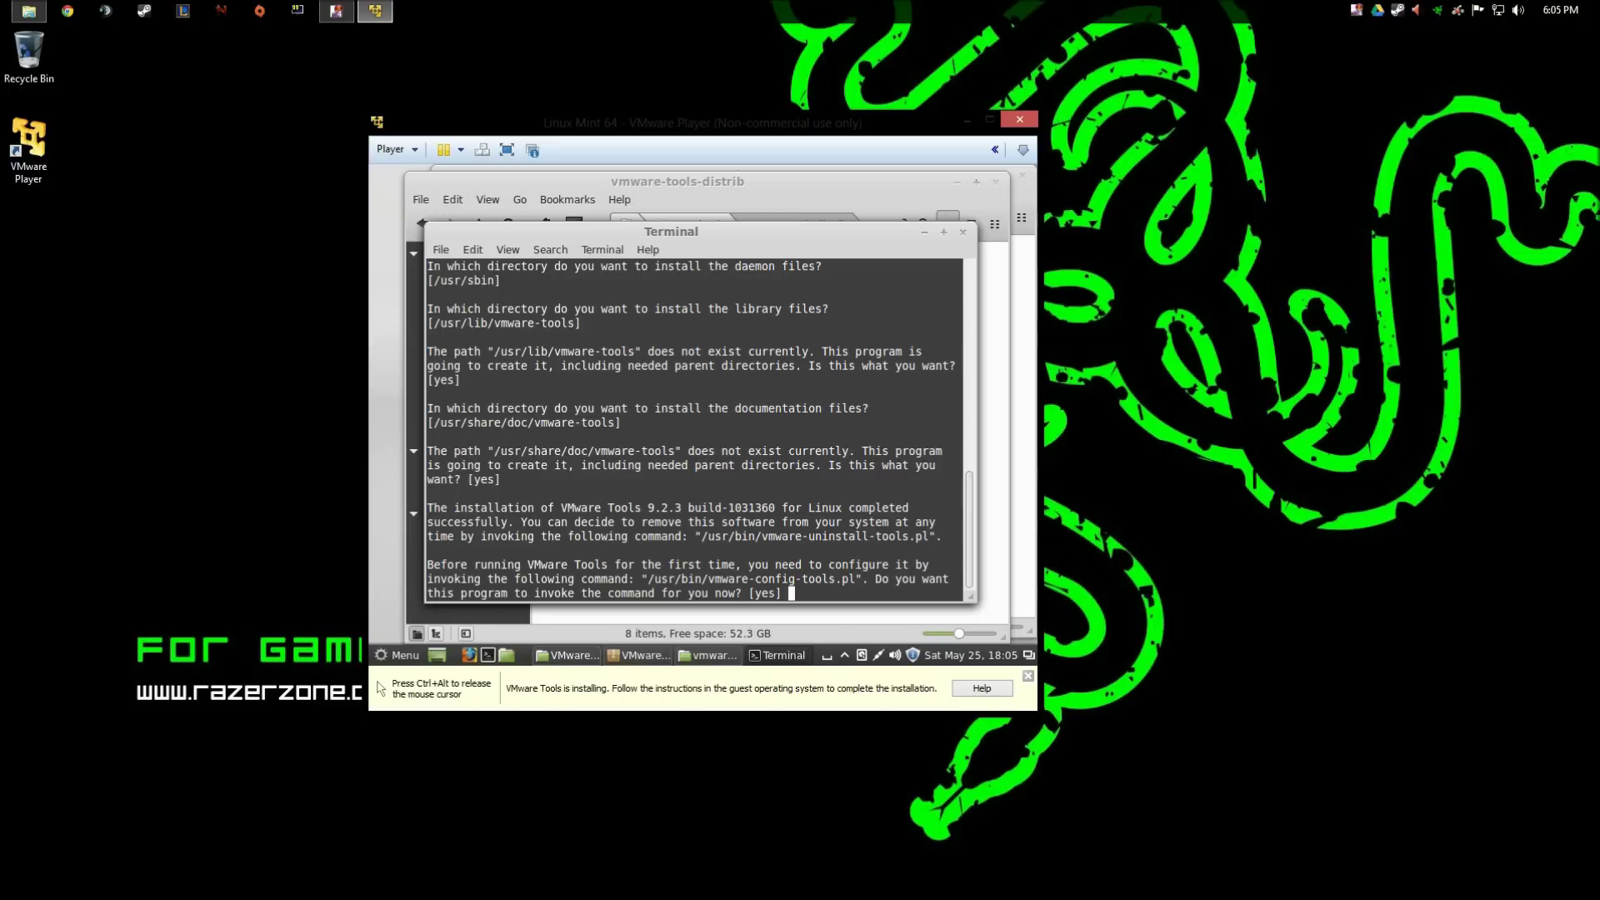
key(Return)
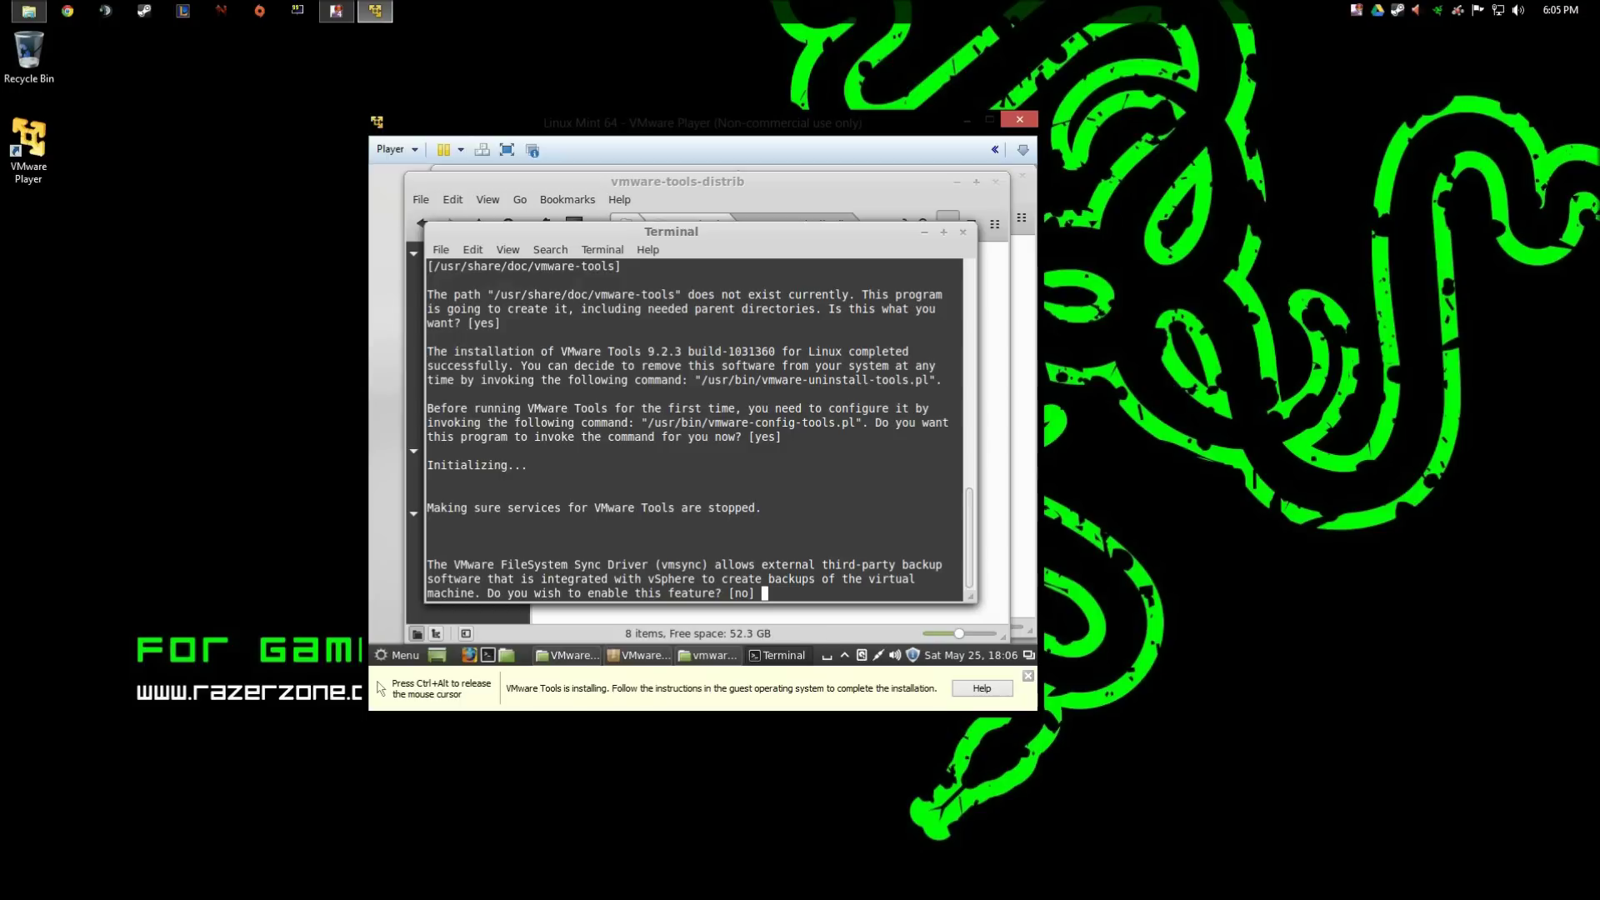
Decline vmsync and keep the detected gcc and kernel header paths.
key(Return)
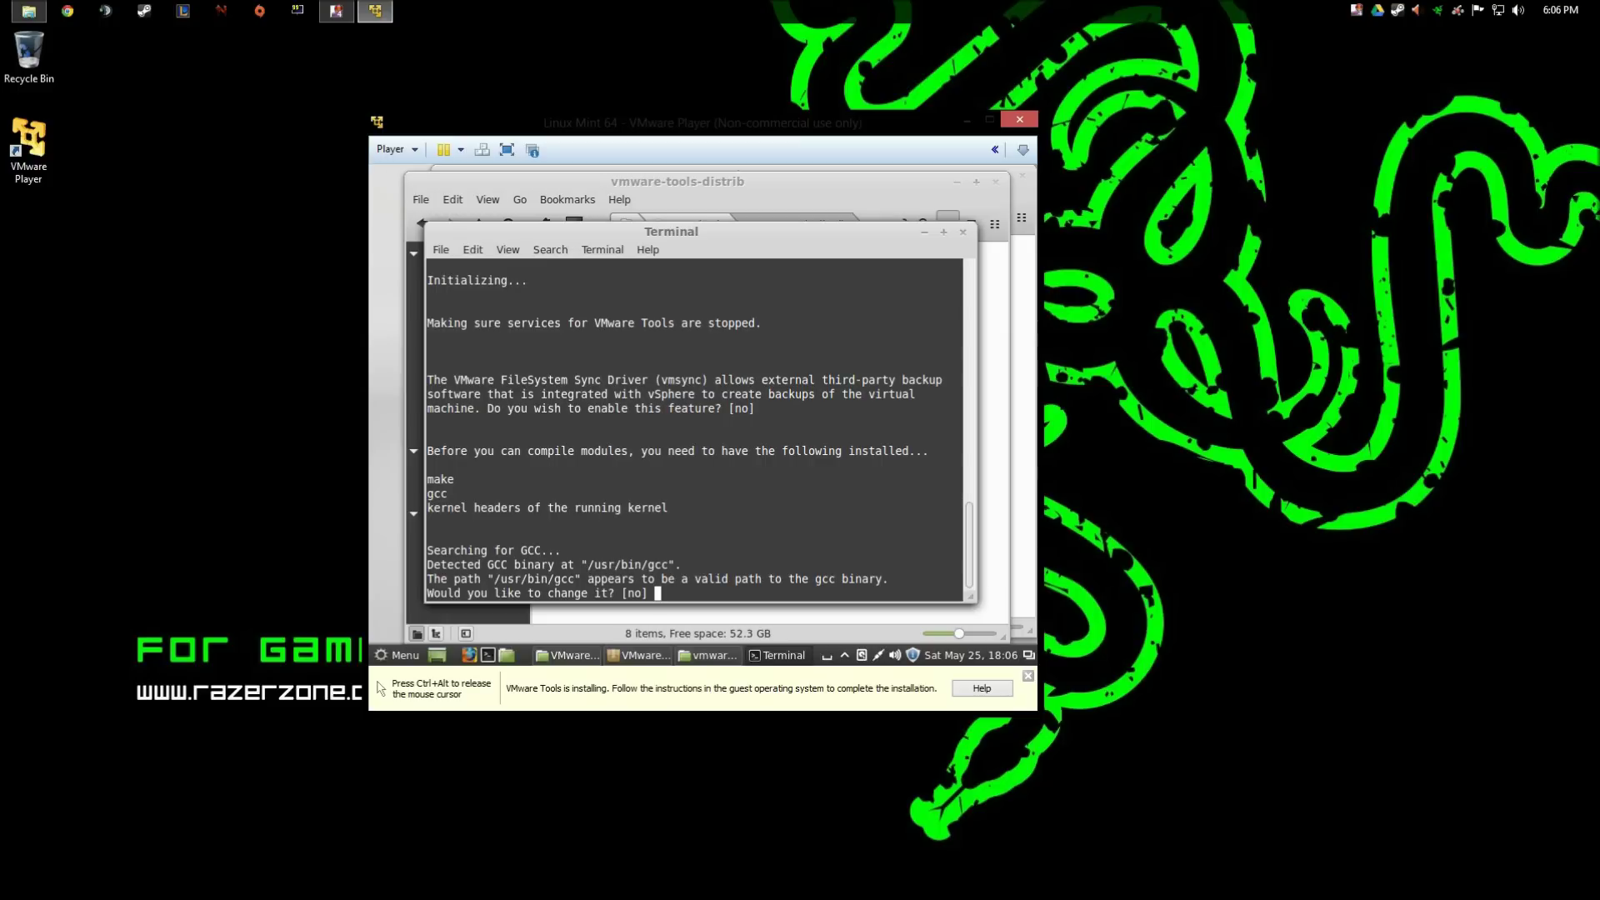
key(Return)
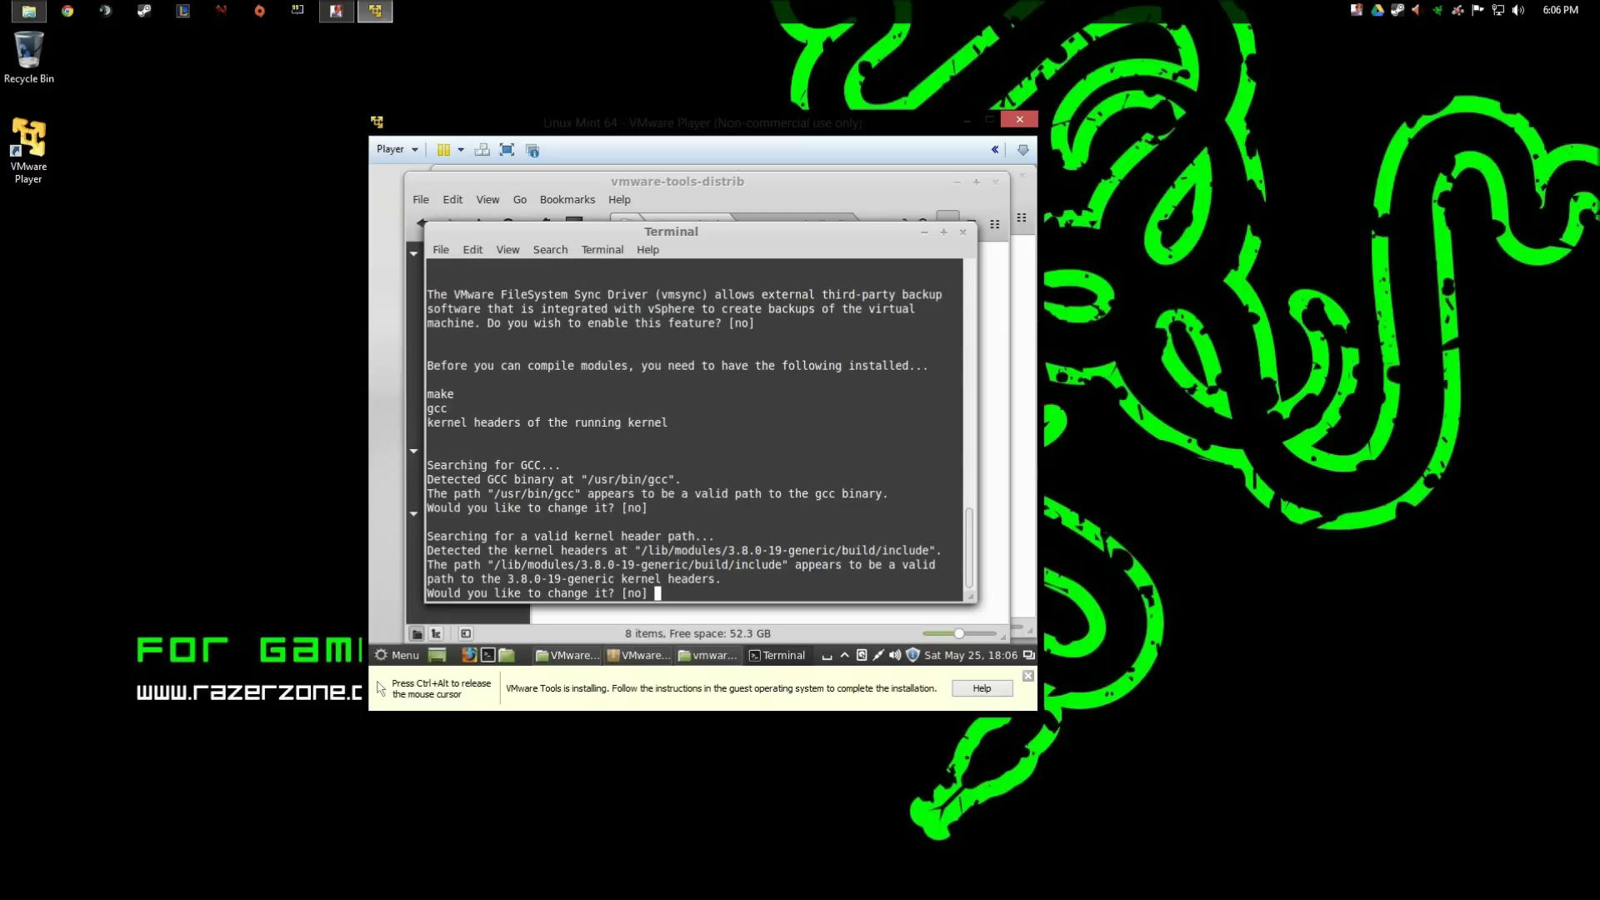
key(Return)
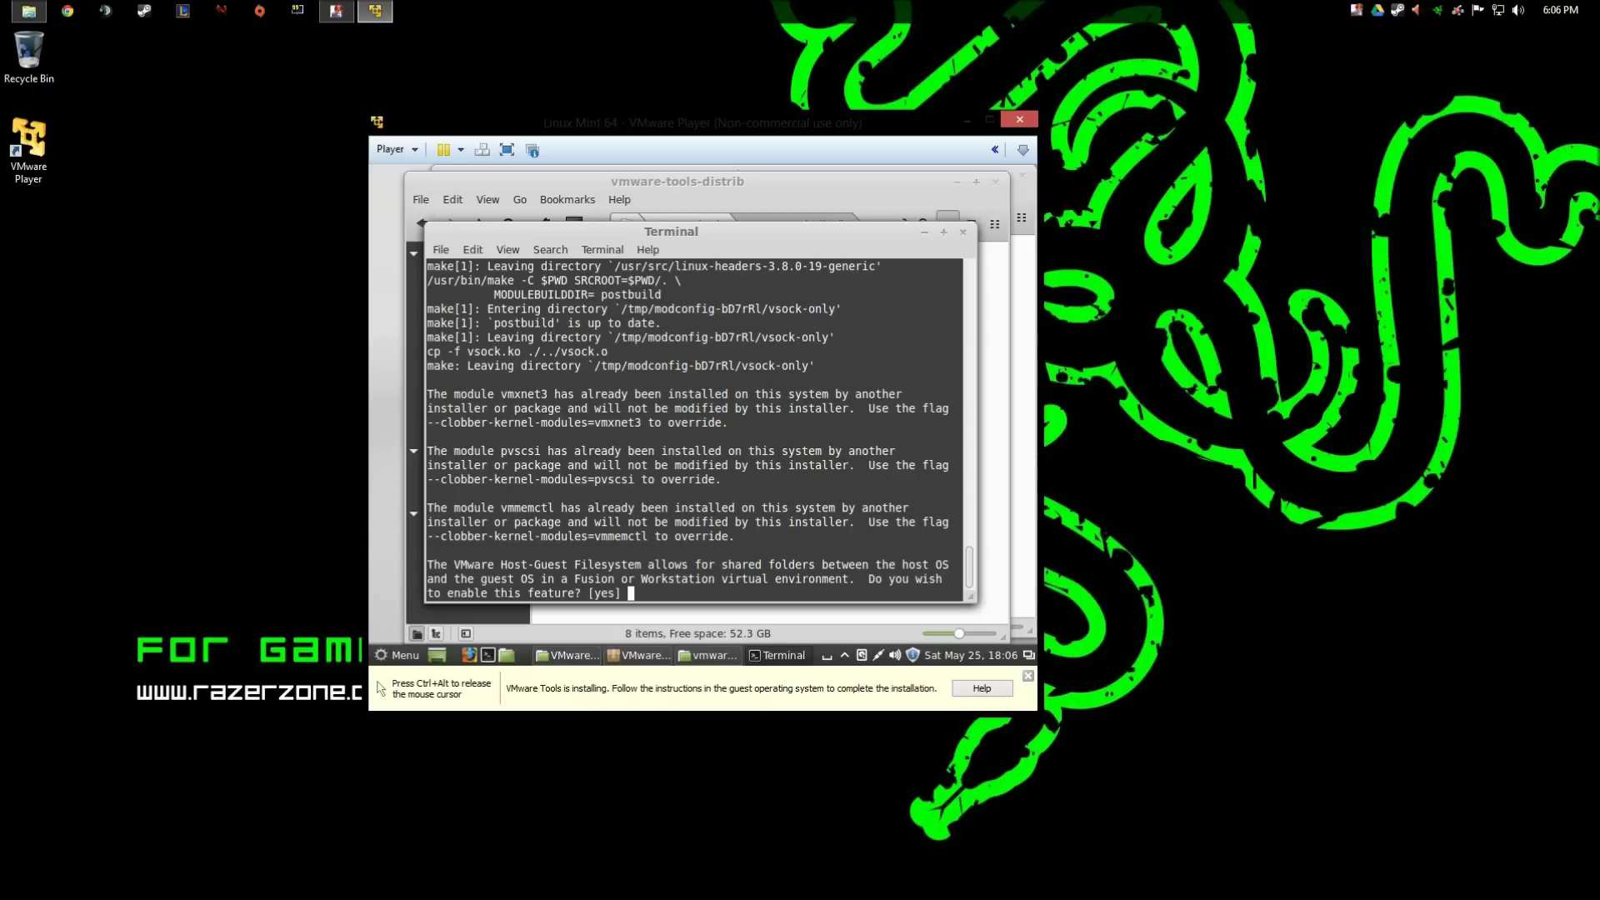
Answer no to shared folders, enable vmblock, keep kernel modules off, and decline Thinprint.
text(no)
key(Return)
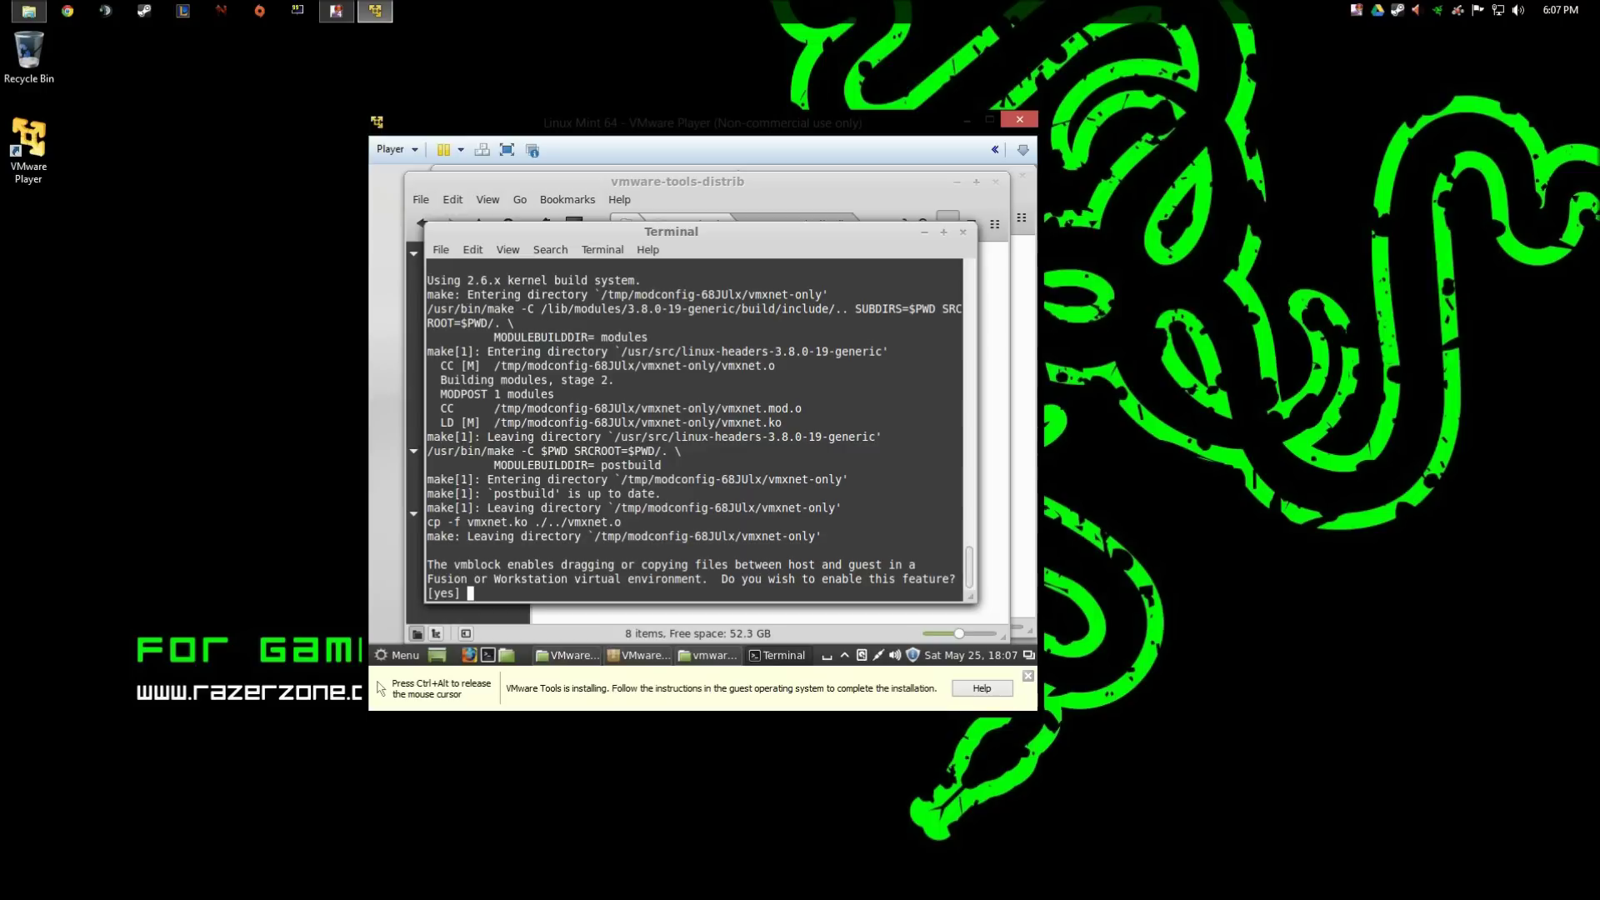
key(Return)
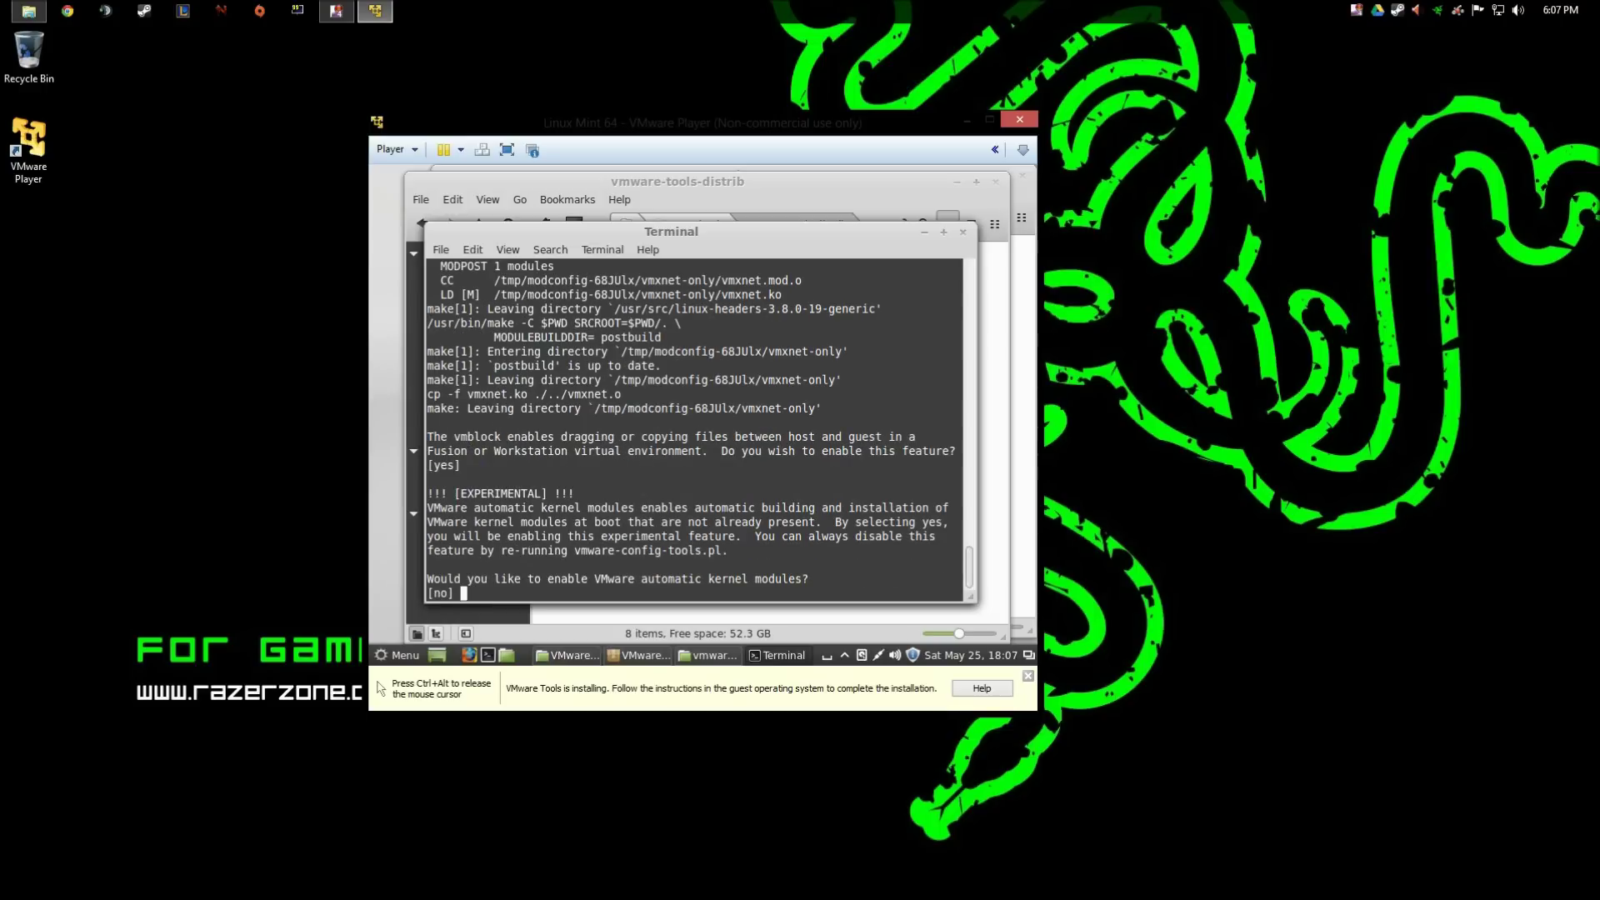
key(Return)
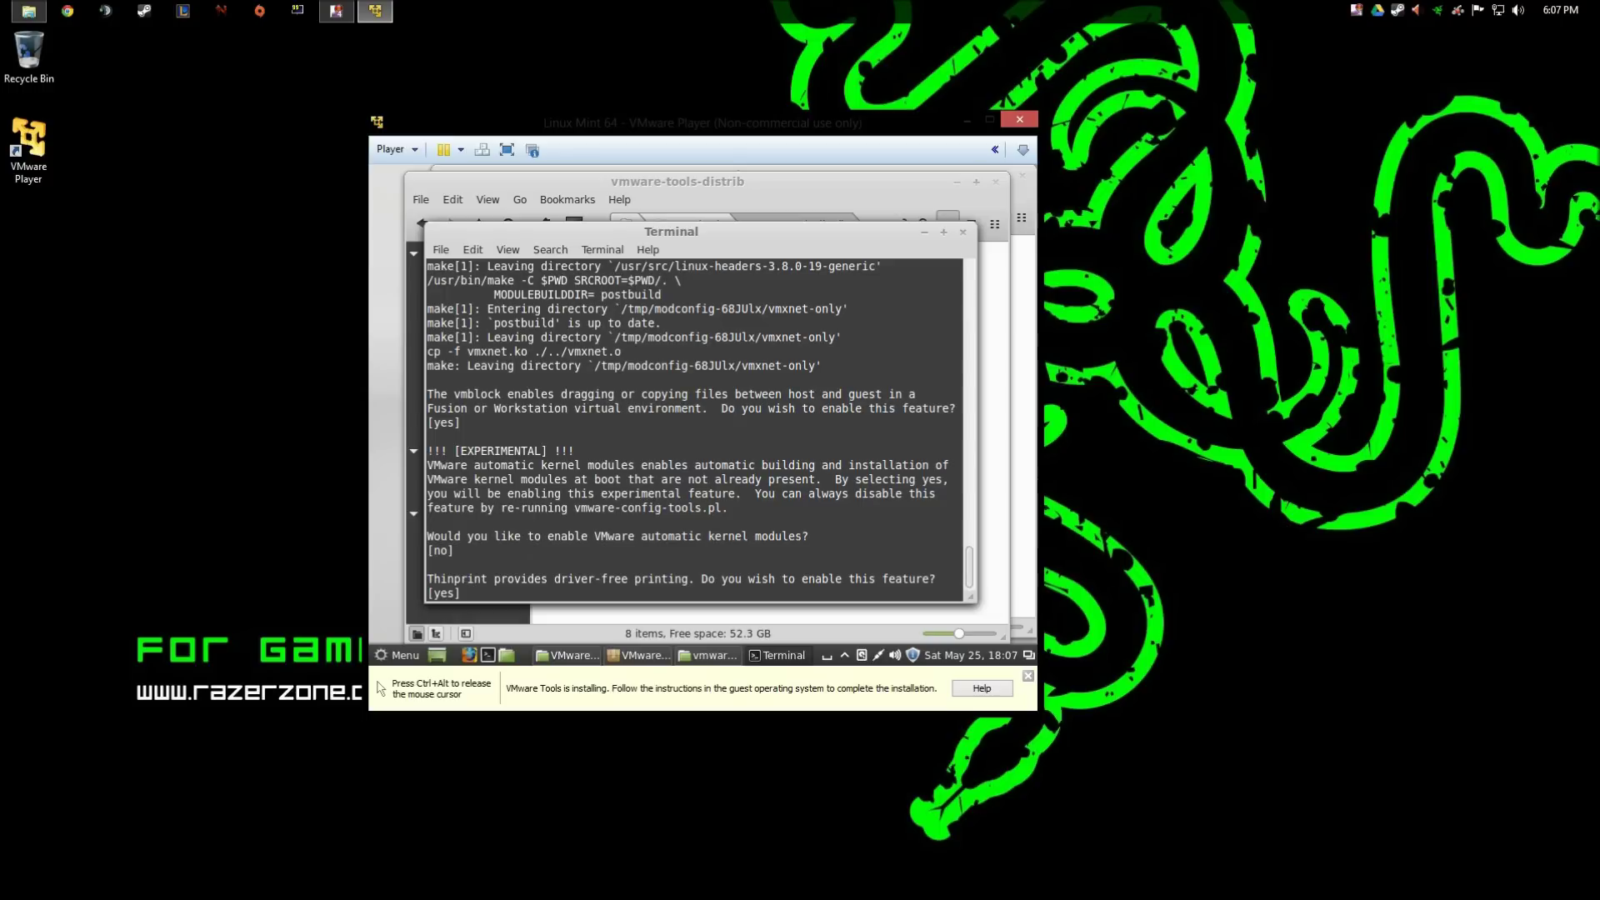
text(no)
key(Return)
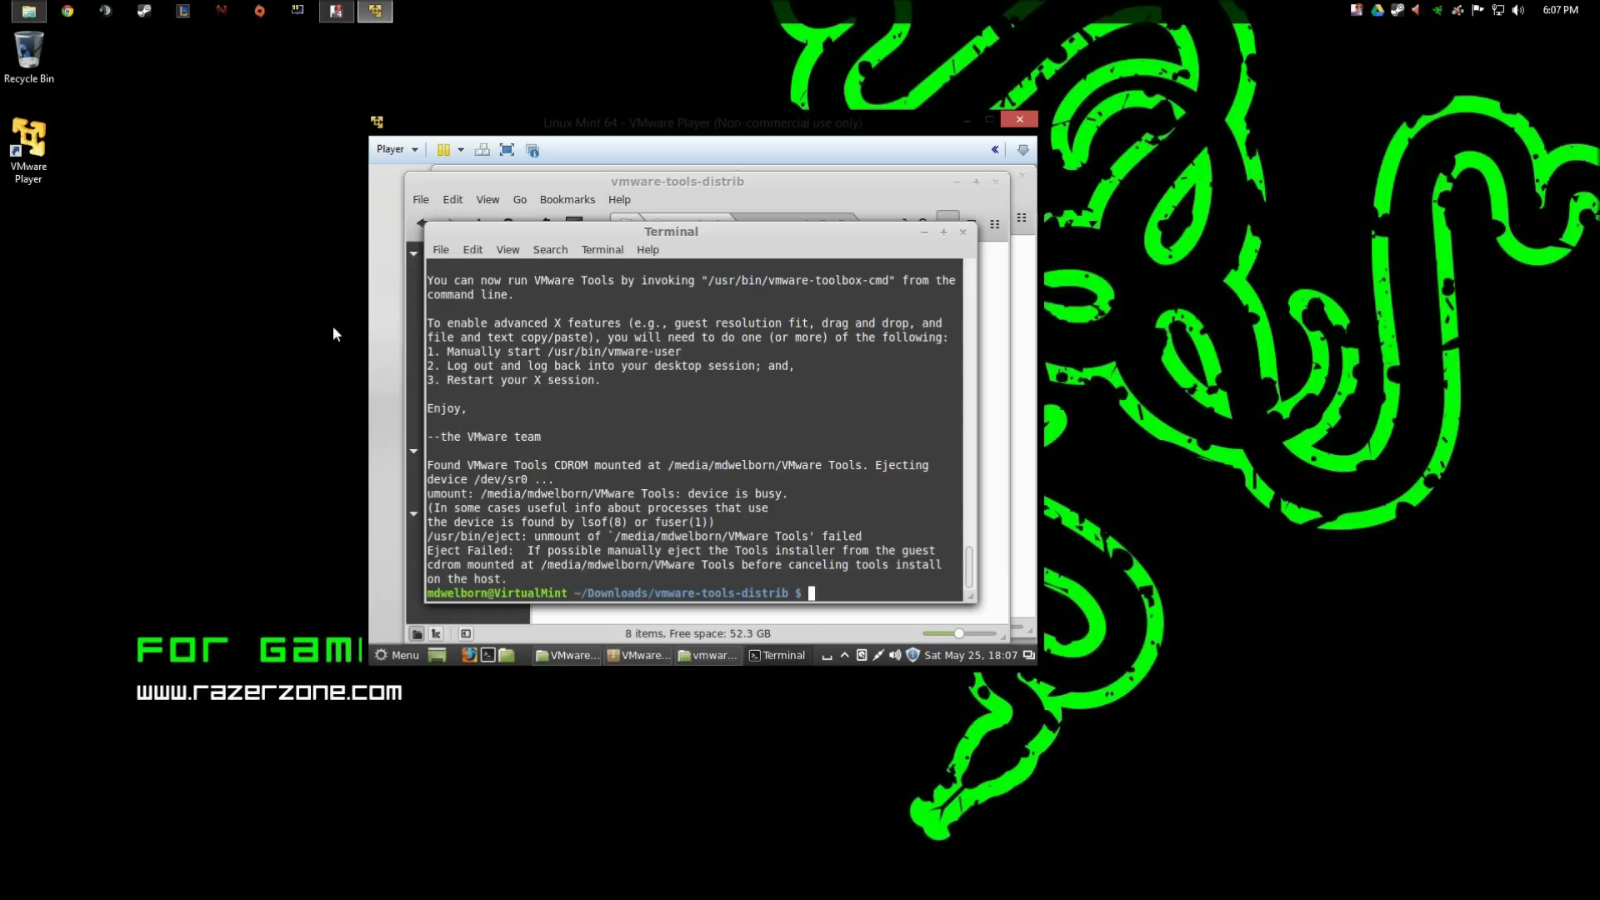
Run sudo ./usr/bin/vmware-user, which fails, then start typing a sudo shutdown command.
drag(433, 319, 621, 338)
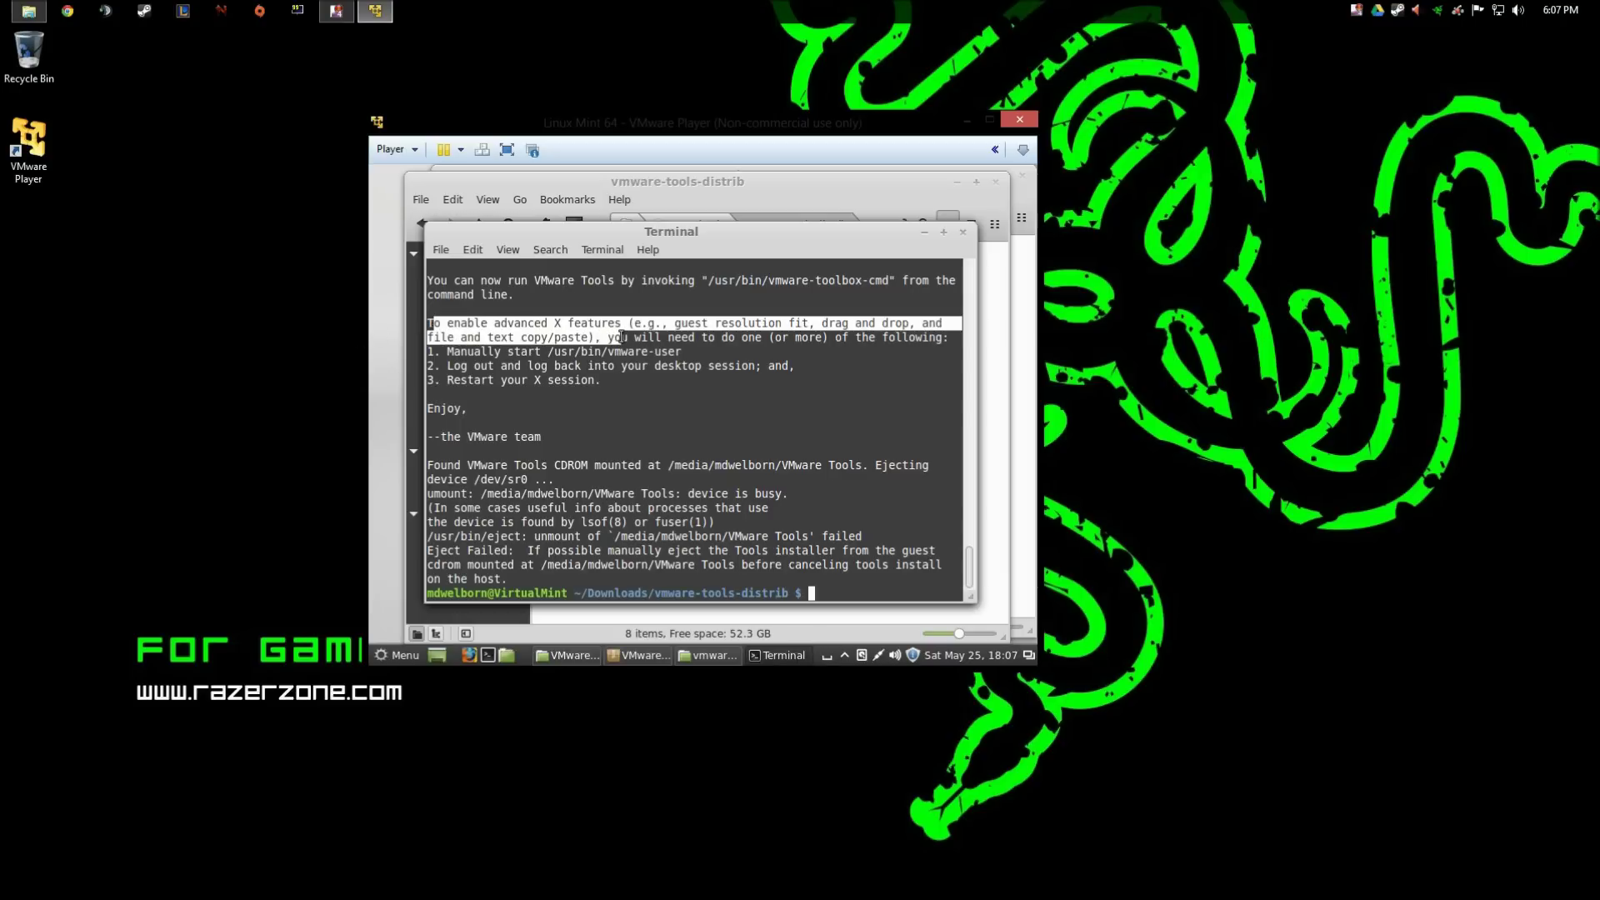
click(625, 357)
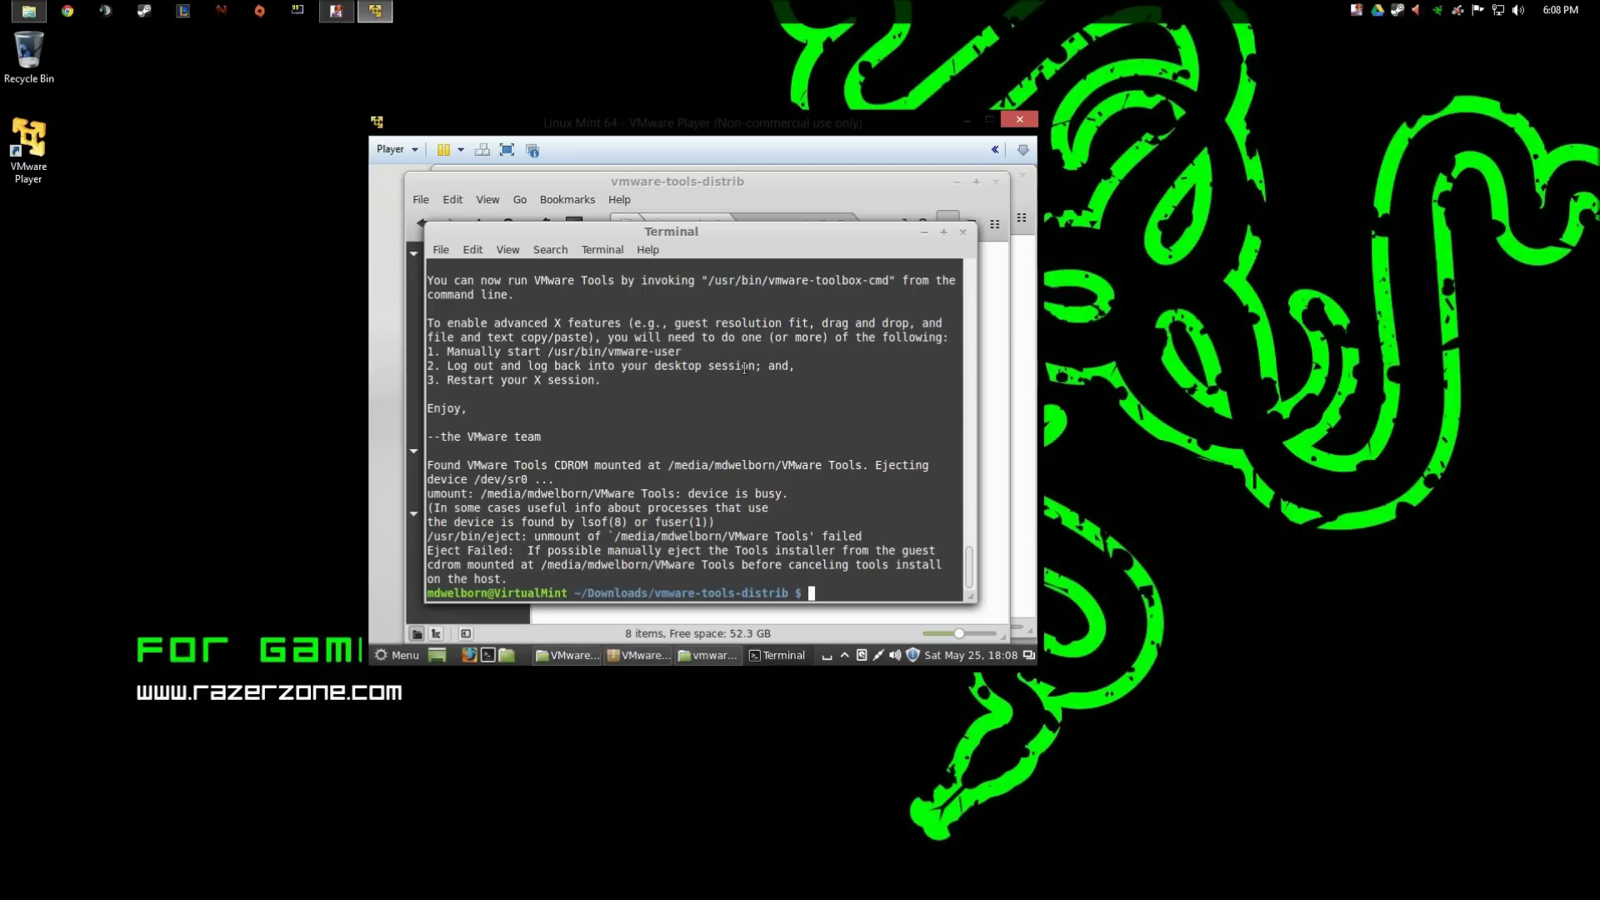
text(sudo ./usr/bin/vmware-user)
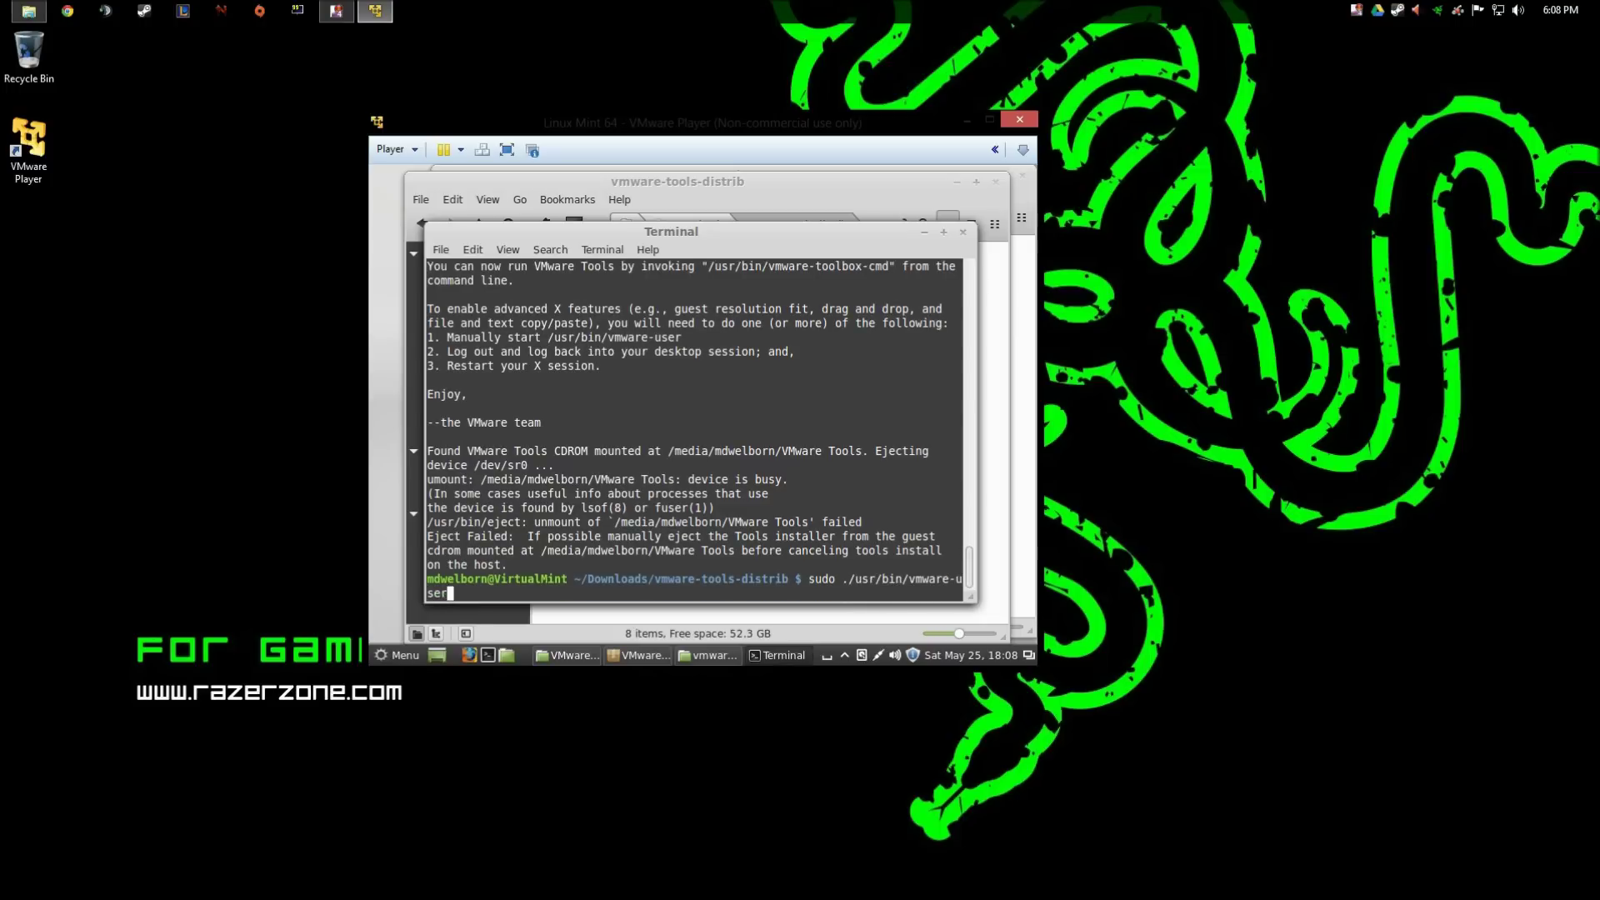
key(Return)
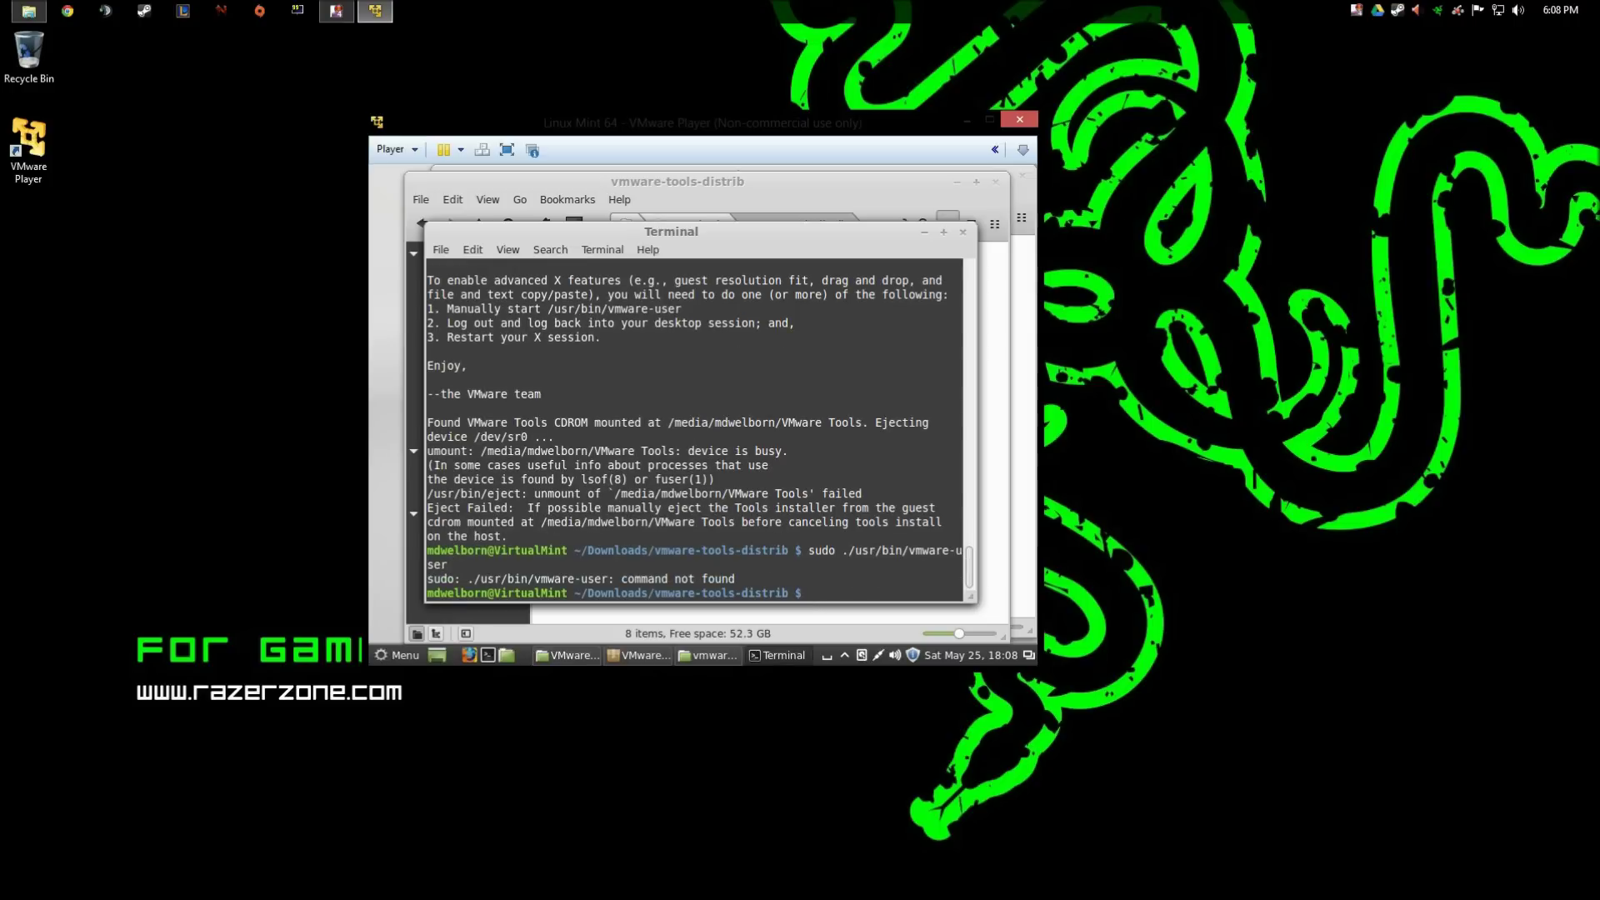
text(sudo shut)
Restart the Linux Mint guest from the Menu's Quit button.
click(385, 657)
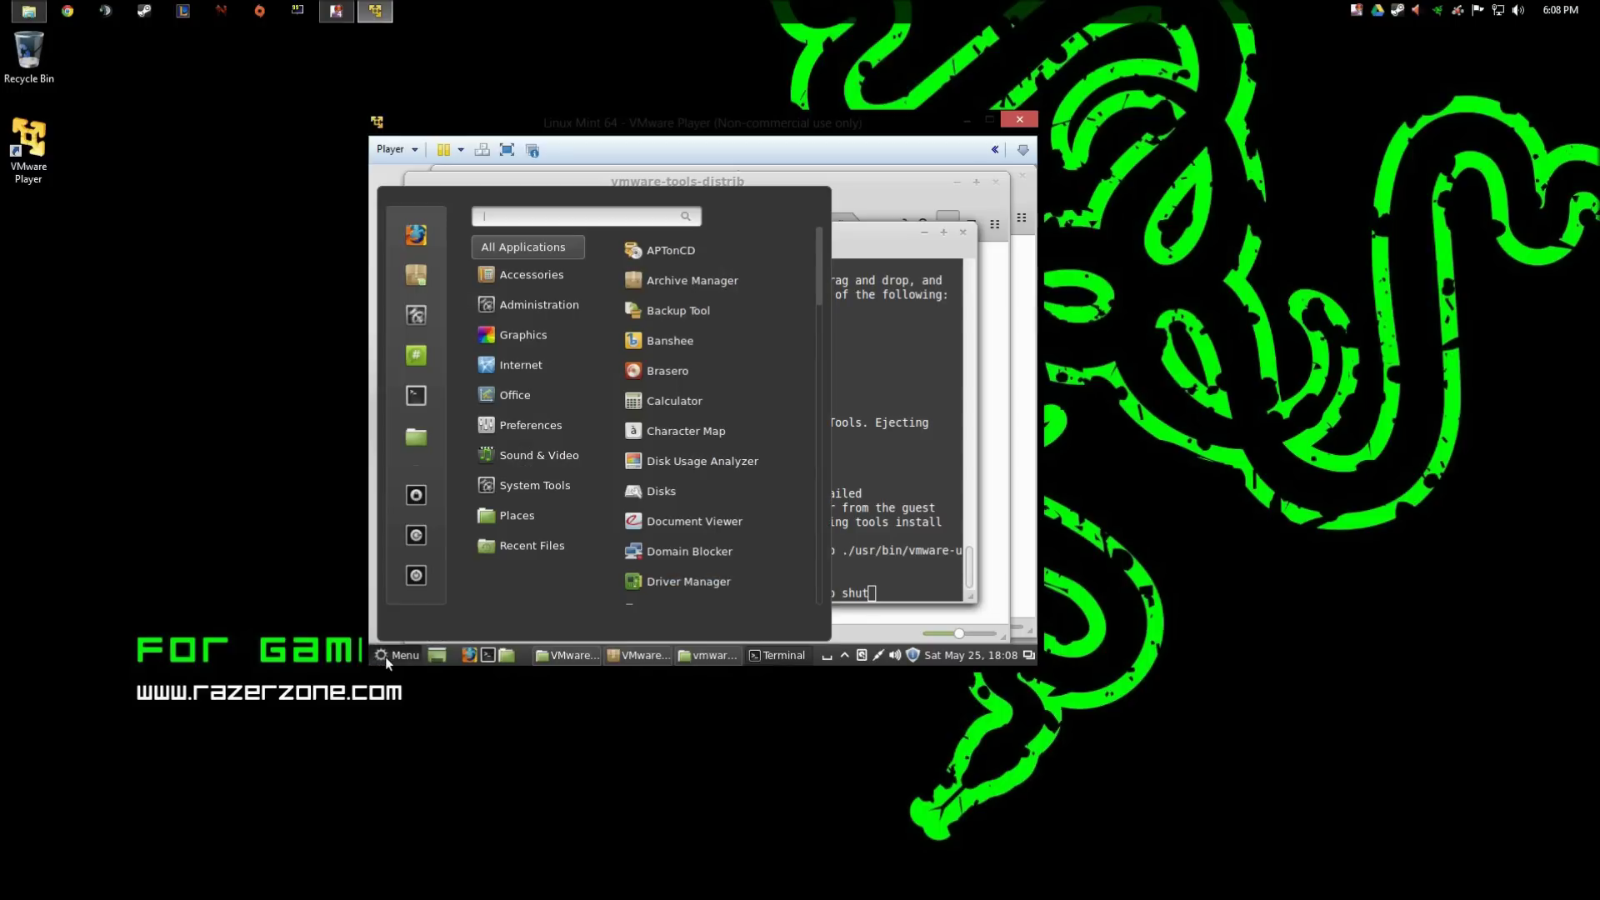
click(416, 576)
click(705, 458)
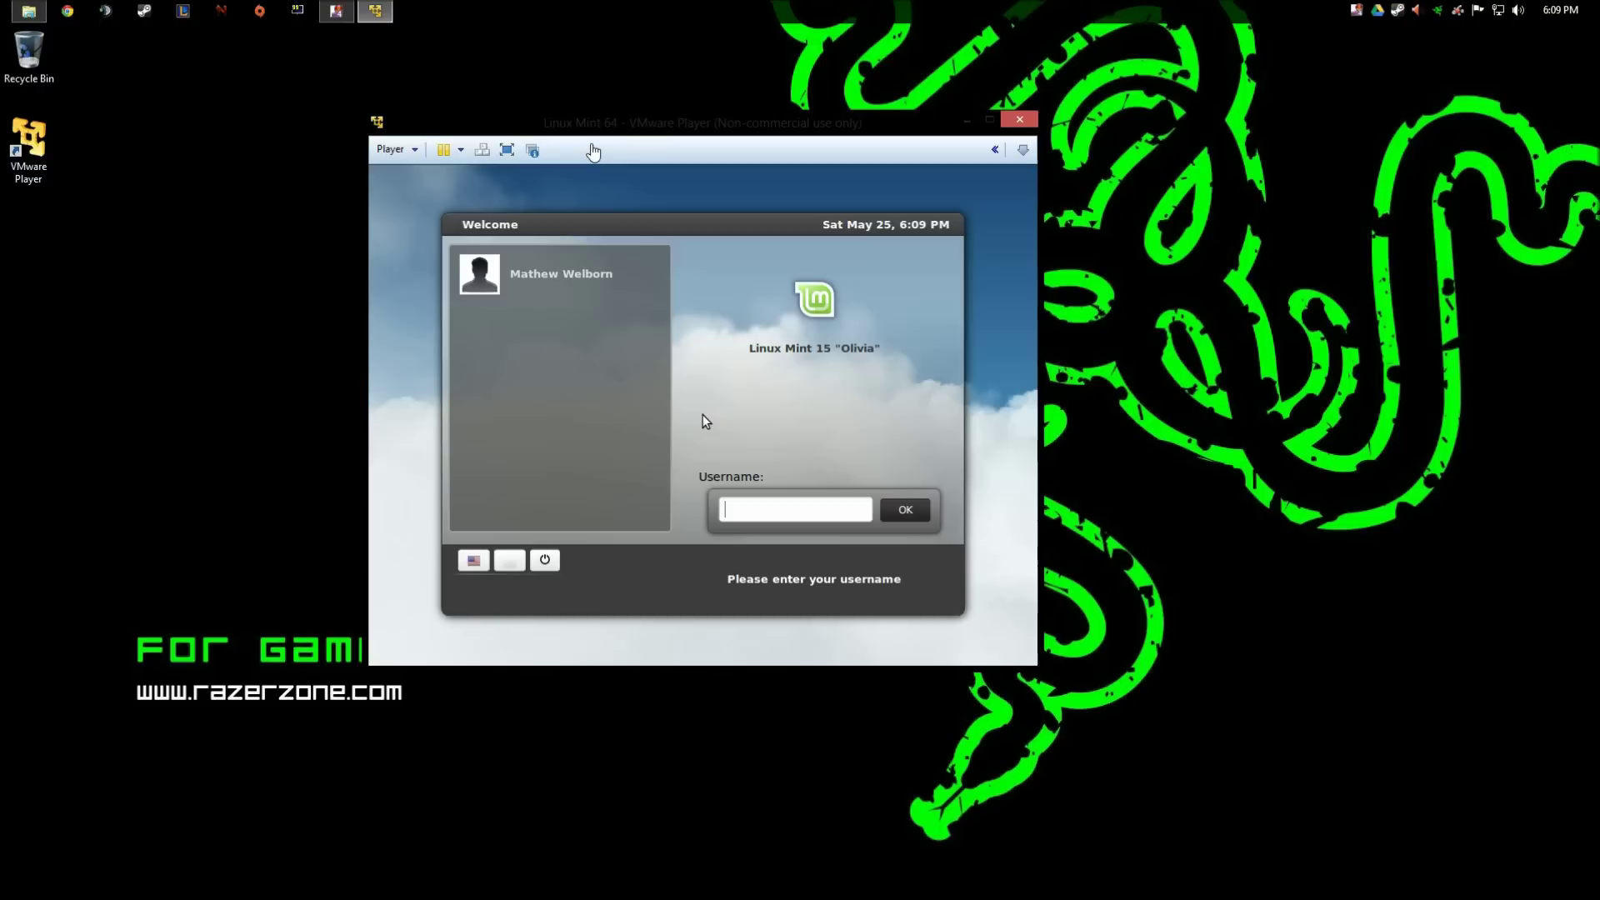
Reposition the VMware Player window, maximize it, then restore it to its smaller size.
drag(606, 126, 584, 126)
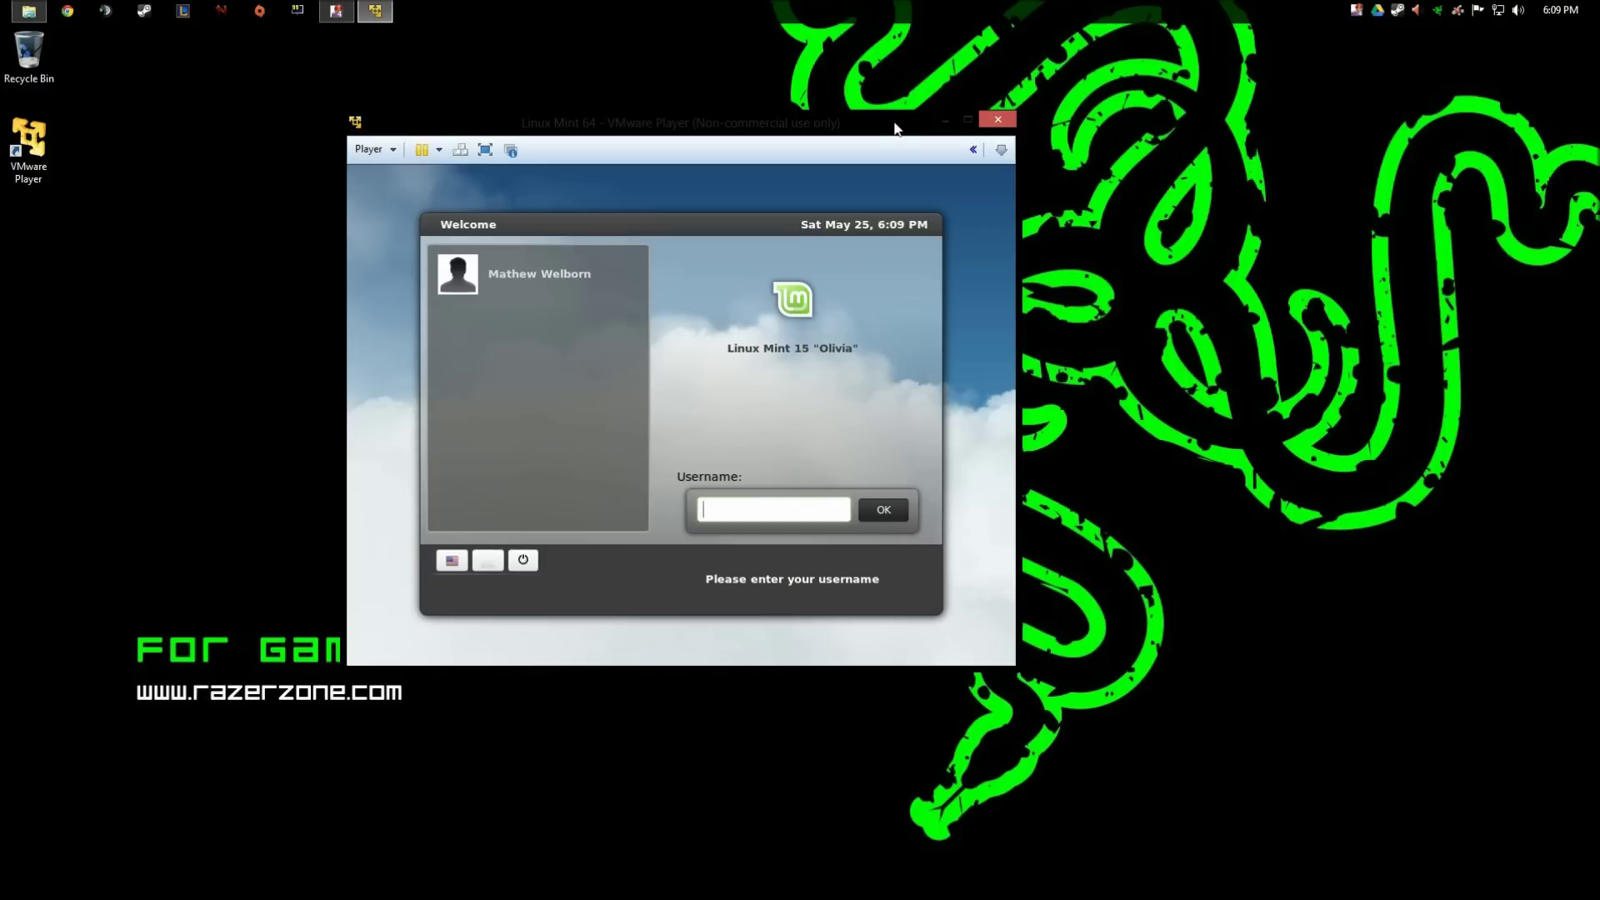
drag(896, 128, 916, 131)
click(989, 125)
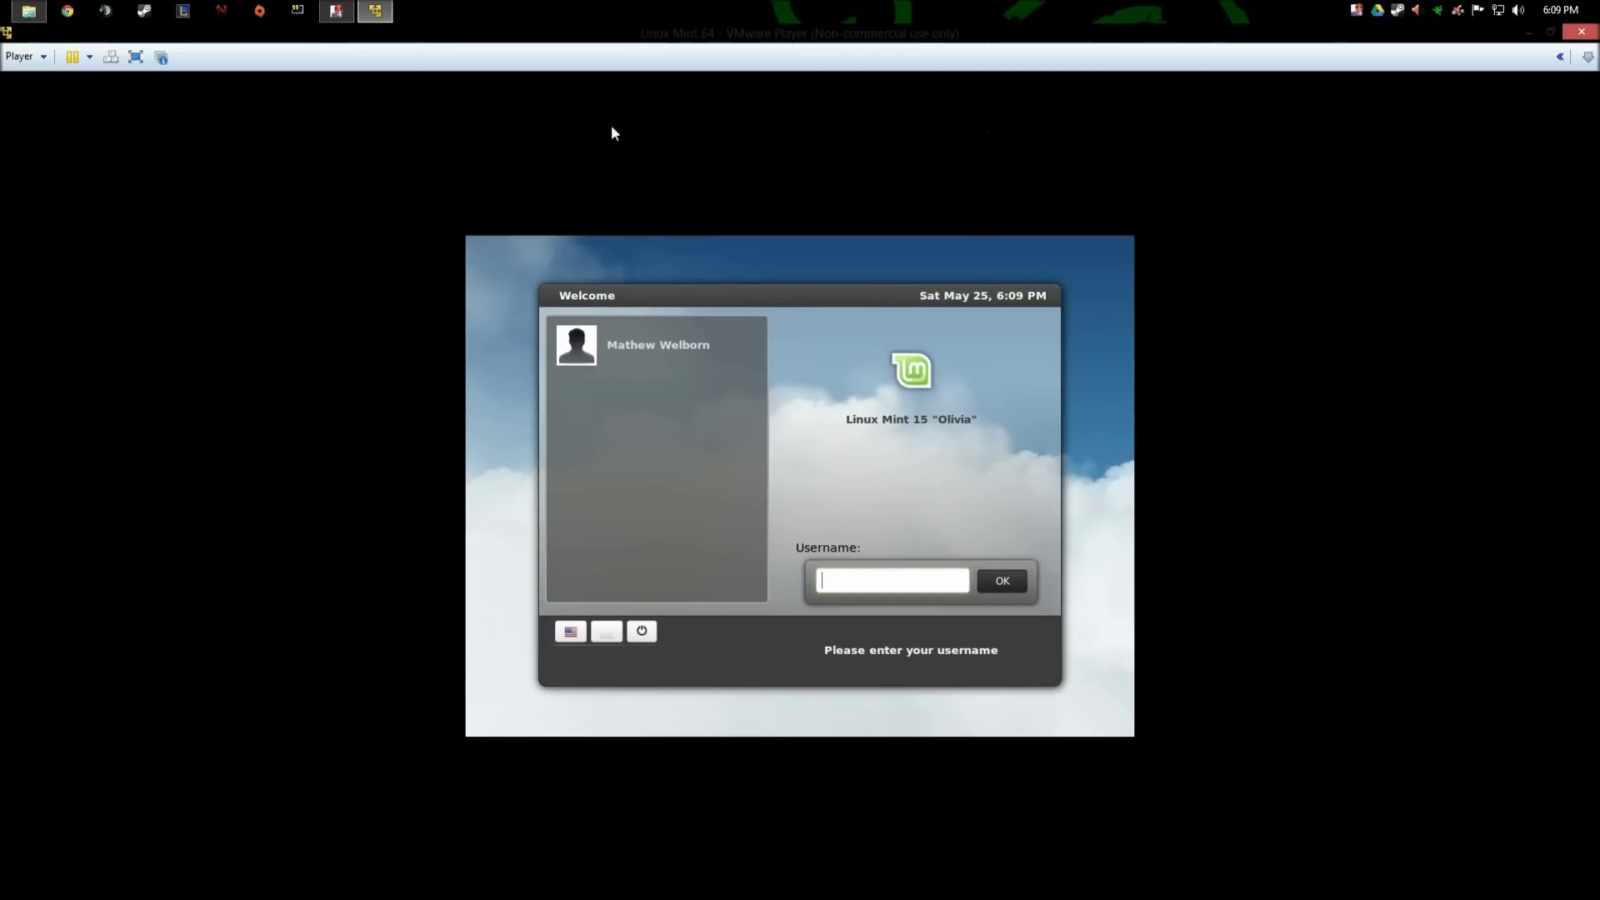
click(1551, 32)
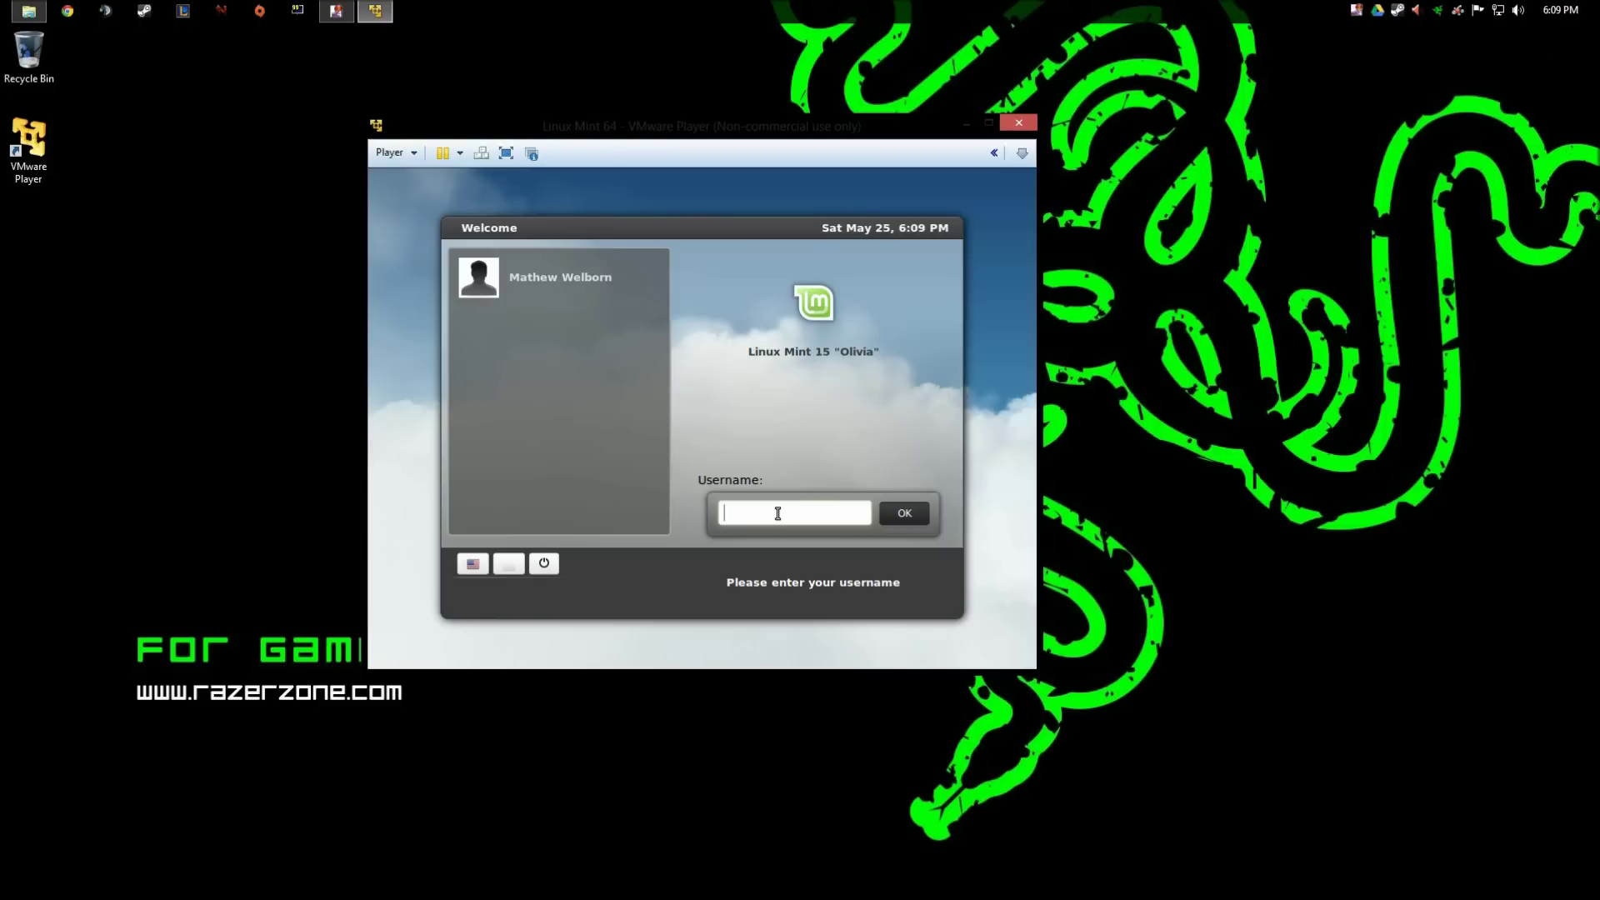
Log into the Linux Mint guest with the account username and password, then maximize the window.
text(mwelborn)
key(Return)
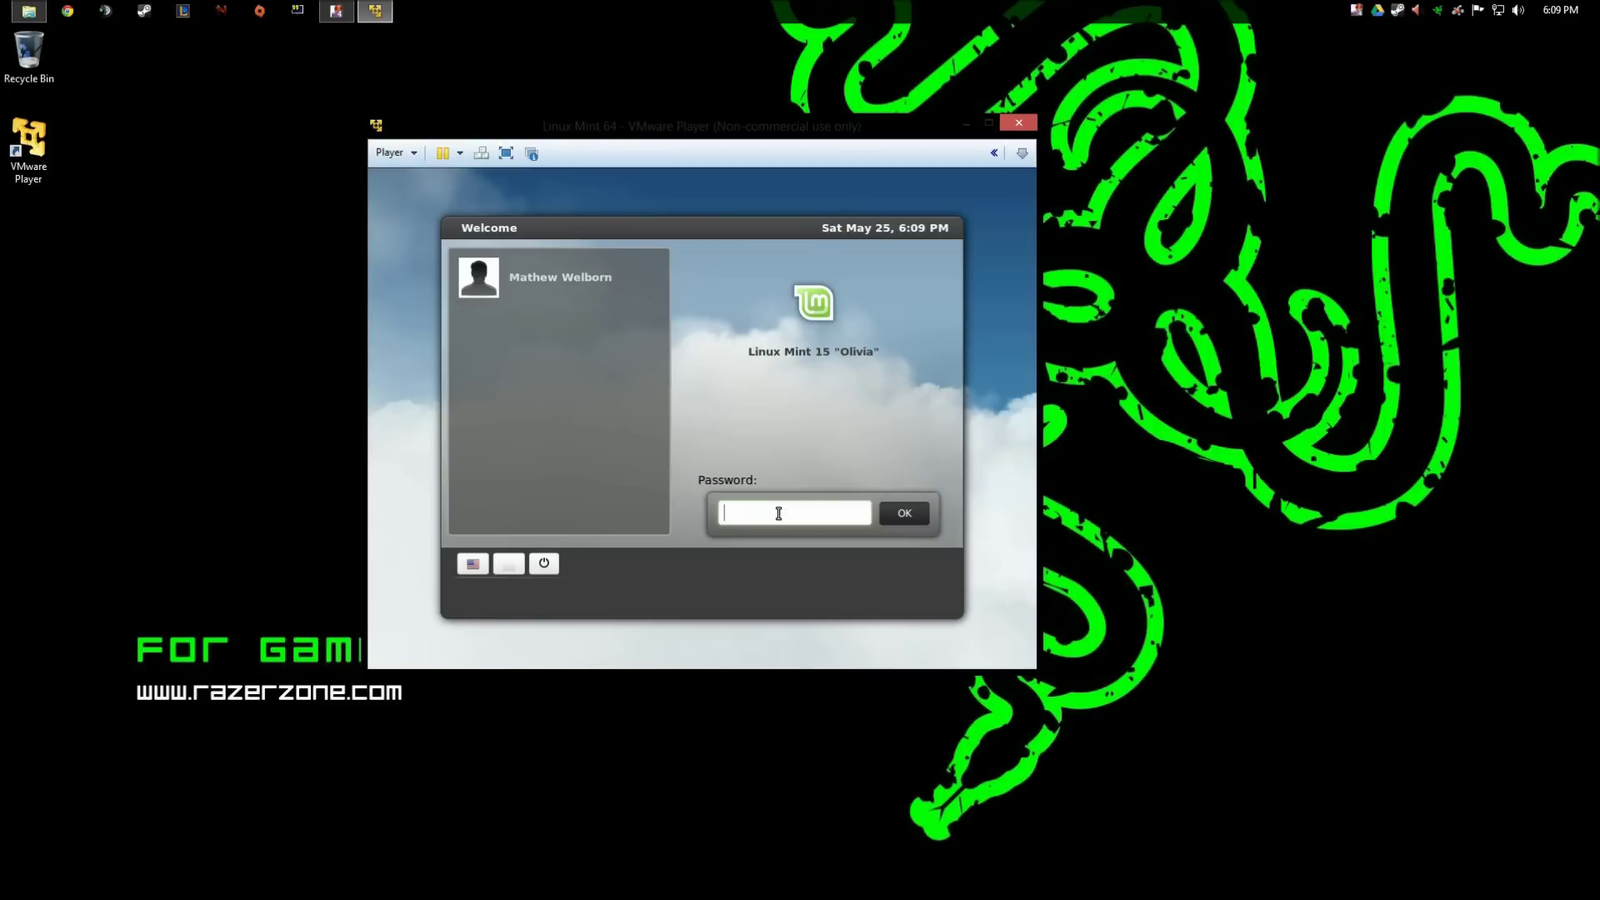
text(********)
key(Return)
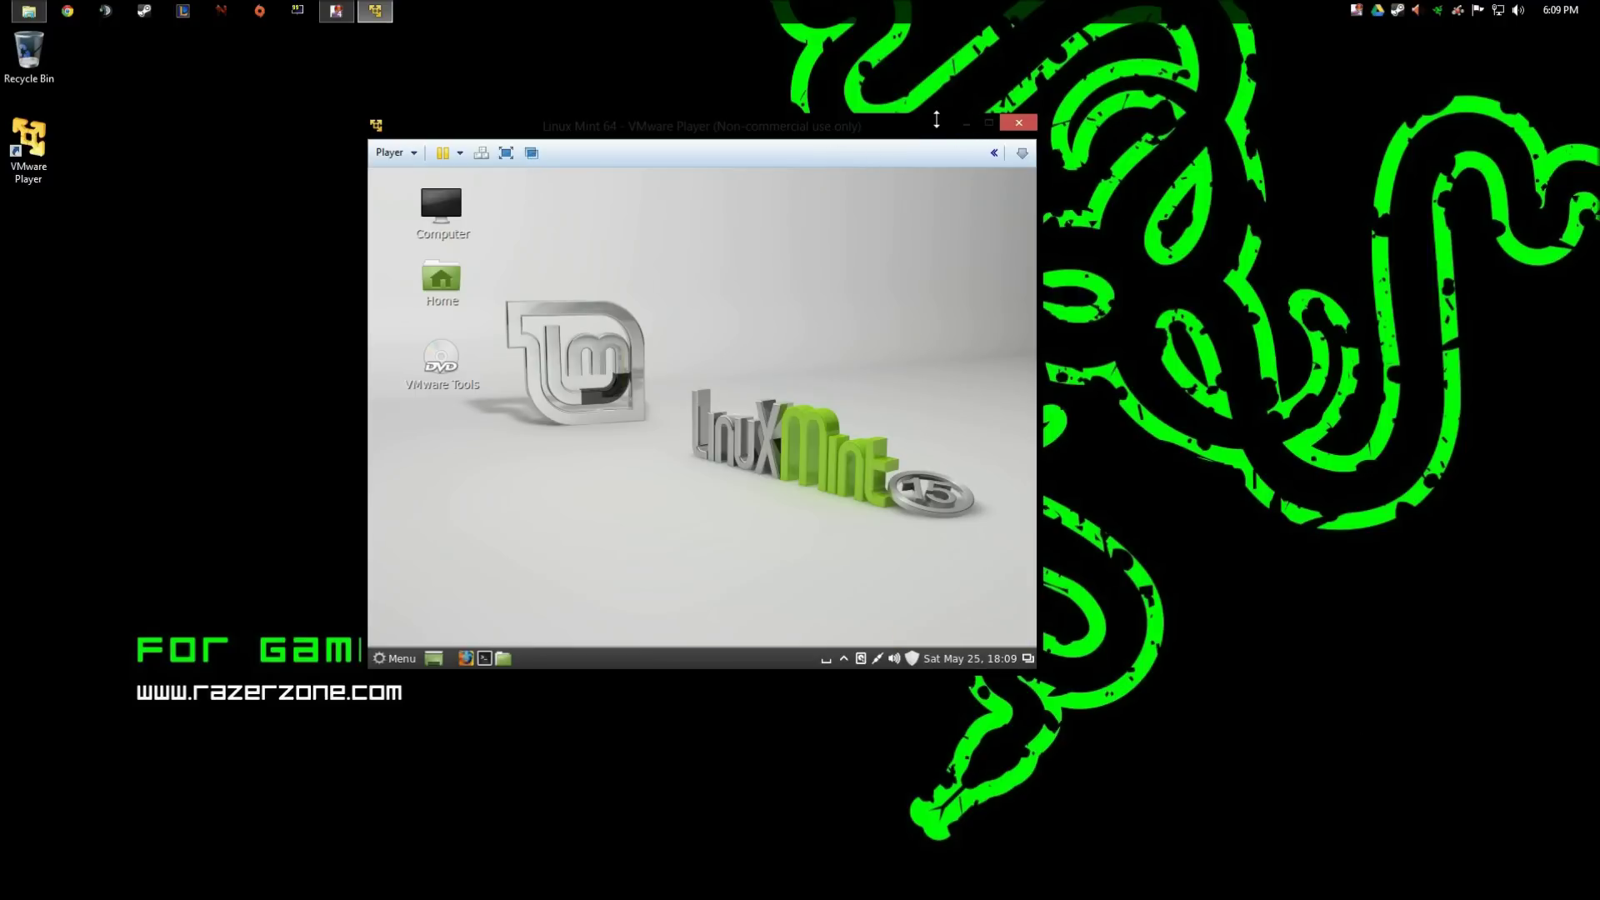
click(989, 123)
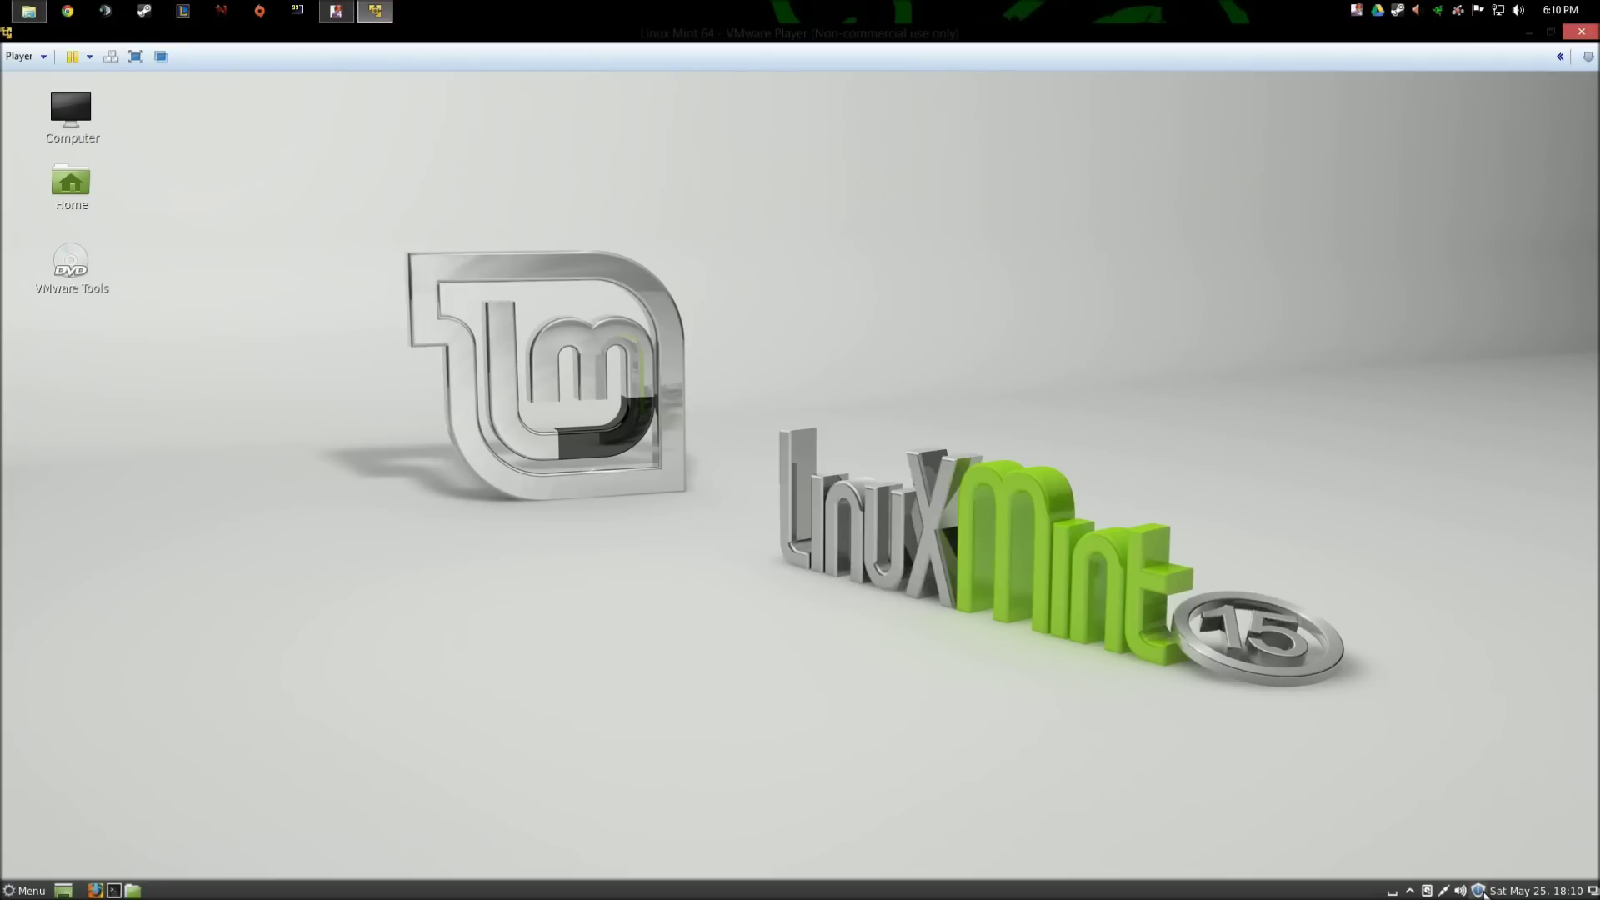
Check the full-screen Cinnamon desktop showing Computer, Home and the VMware Tools disc.
mouse_move(1477, 893)
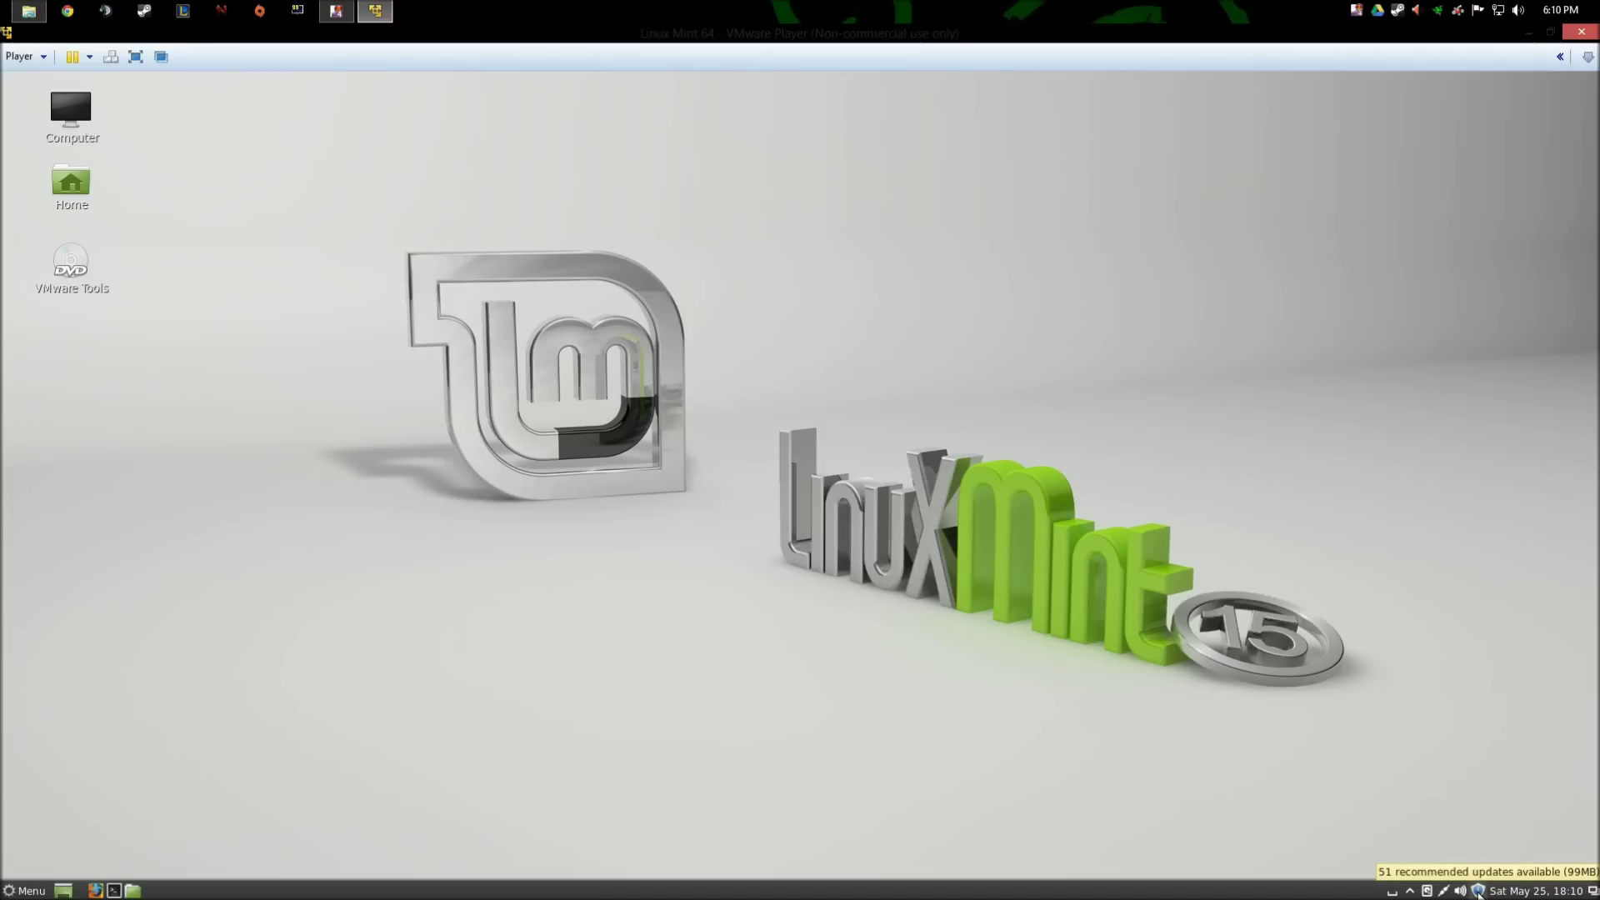